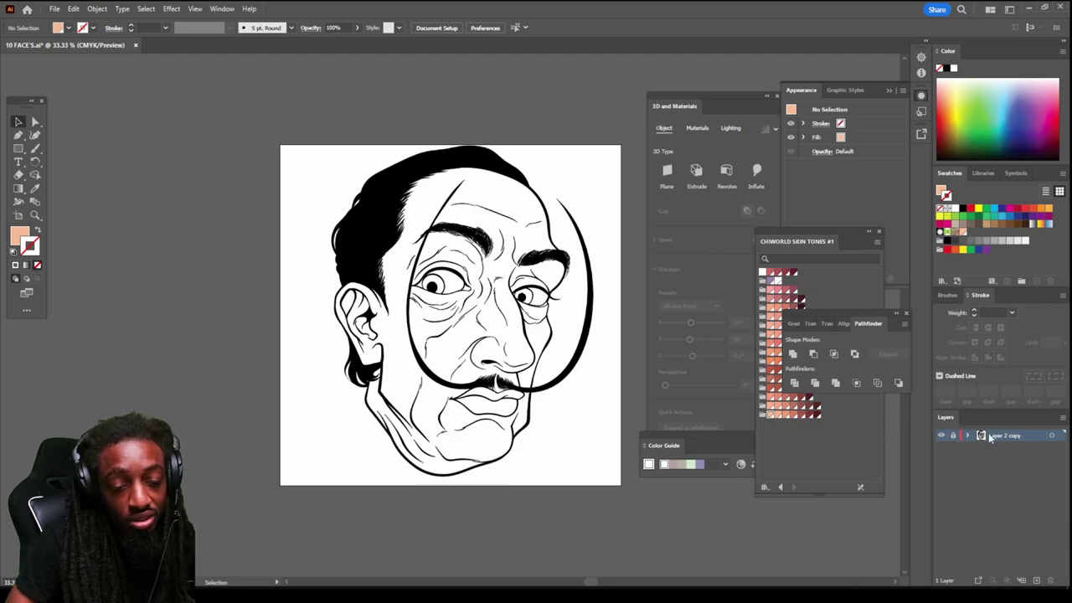
Step: Duplicate the layer "Layer 2 copy", unlock the lower one and break the symbol link of its face artwork
left_click_drag(990, 436, 1037, 580)
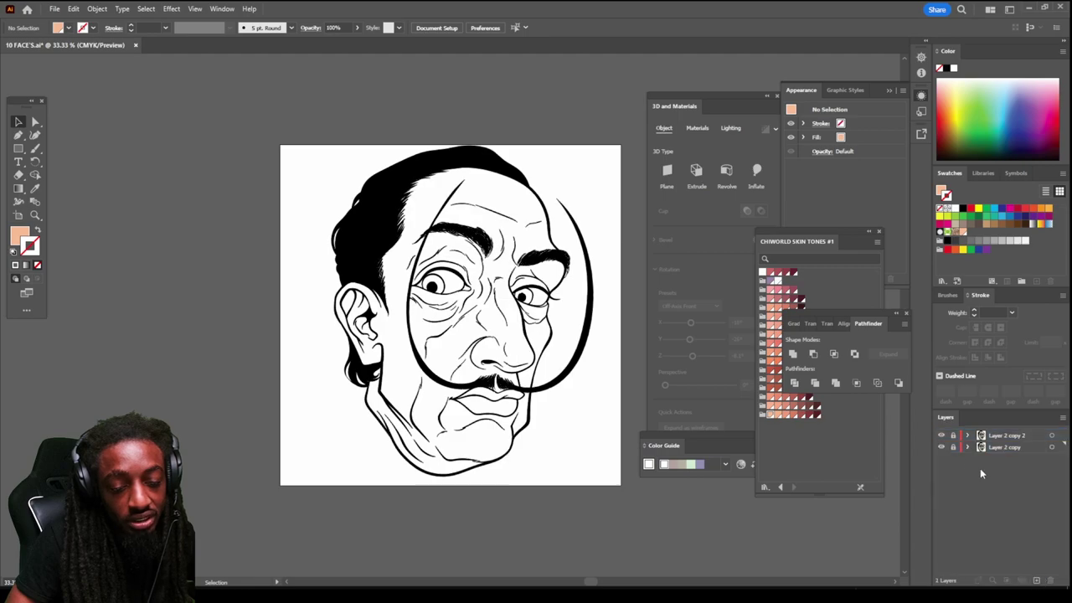
left_click(994, 448)
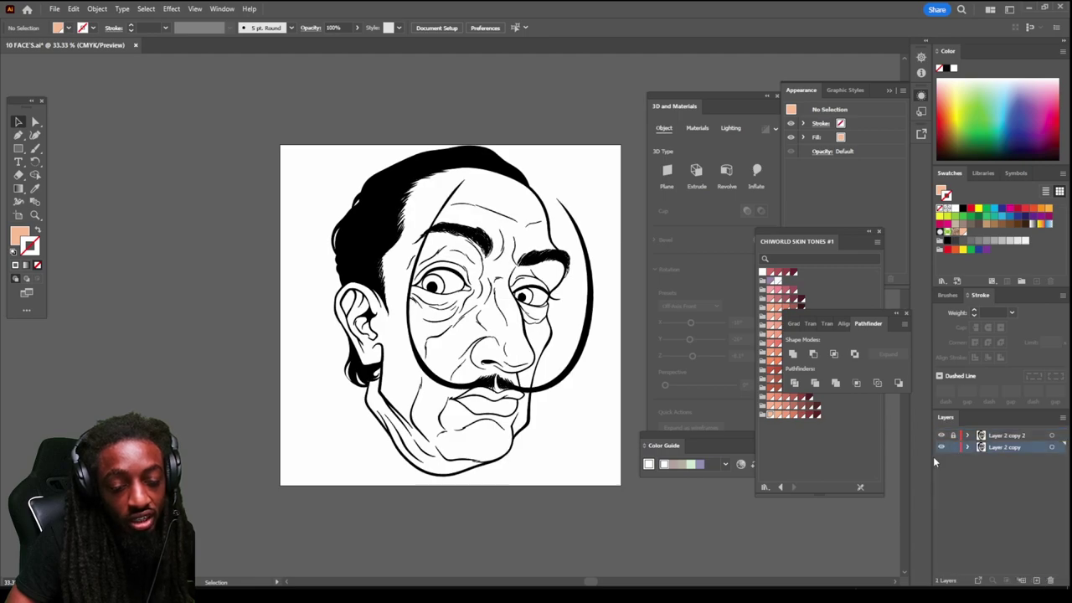
left_click(383, 222)
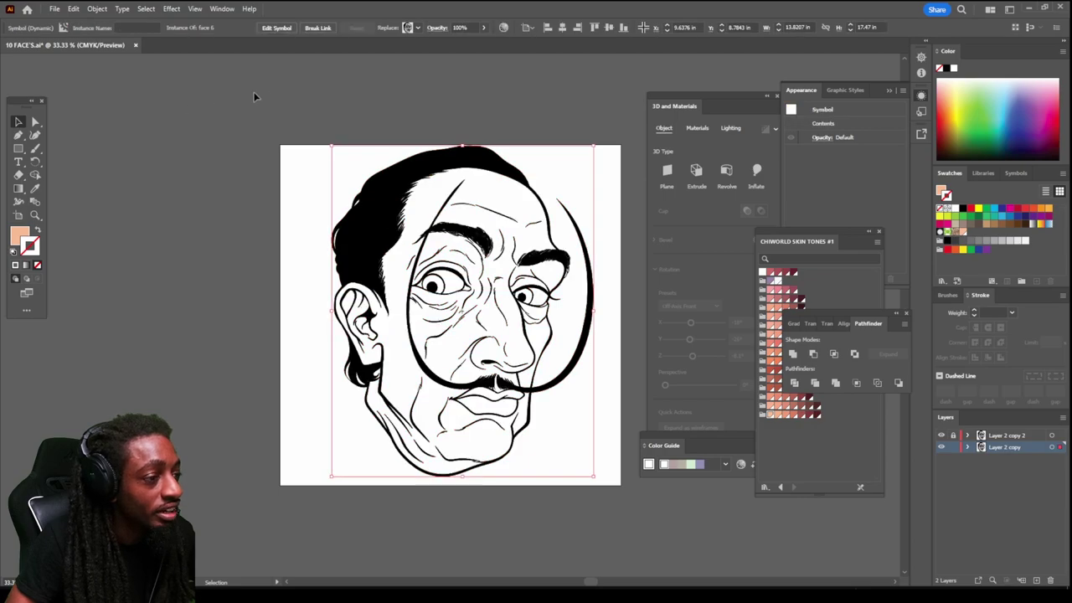
left_click(317, 29)
left_click(207, 164)
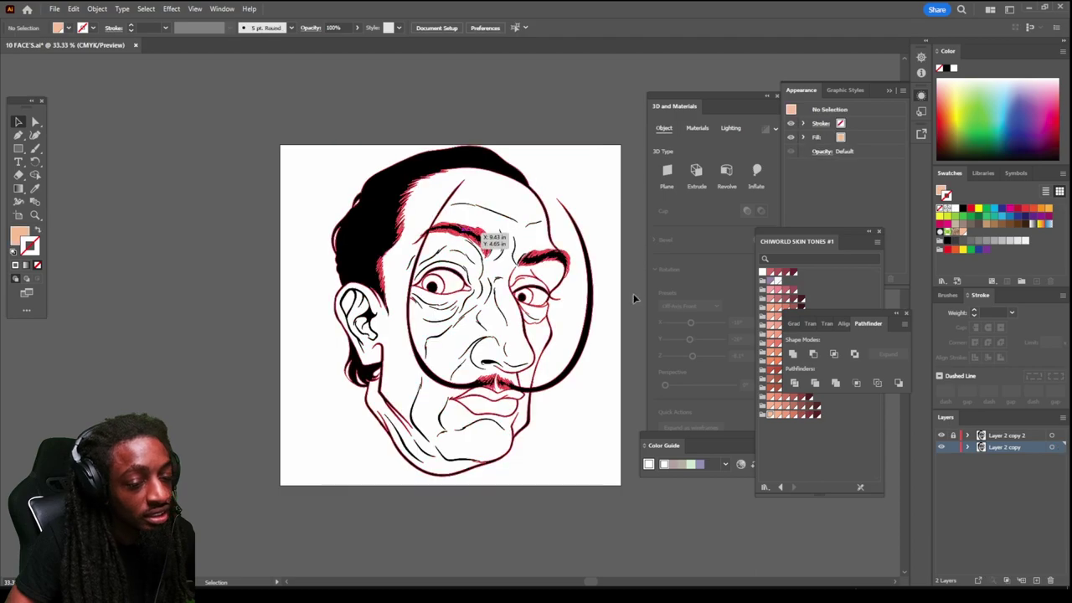
Step: Draw a light peach rectangle about 17.94 by 20.94 in over the whole face and send it to the back
left_click(772, 416)
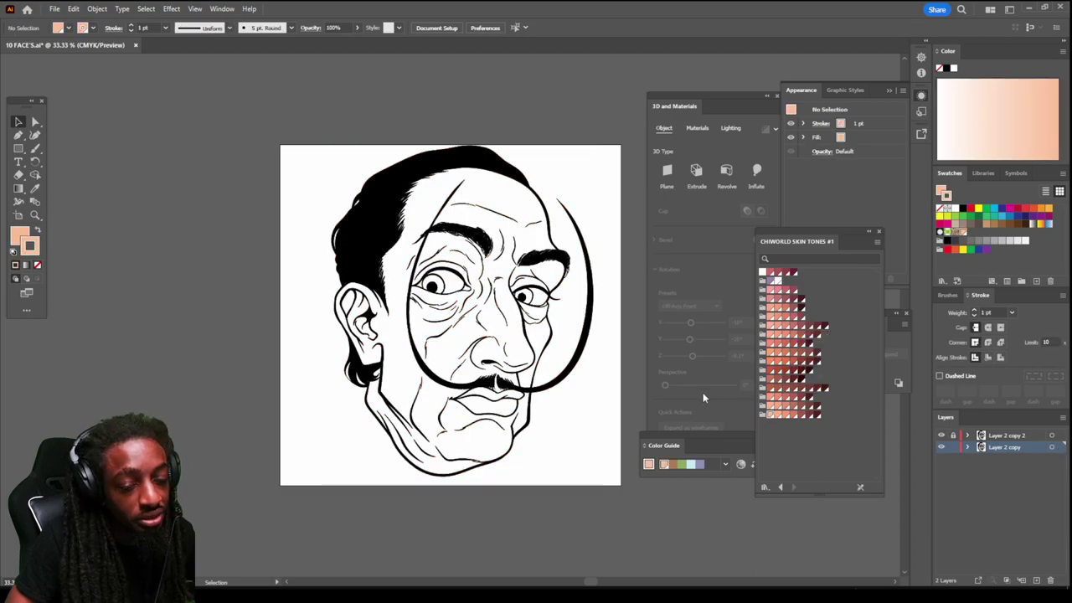
left_click(18, 150)
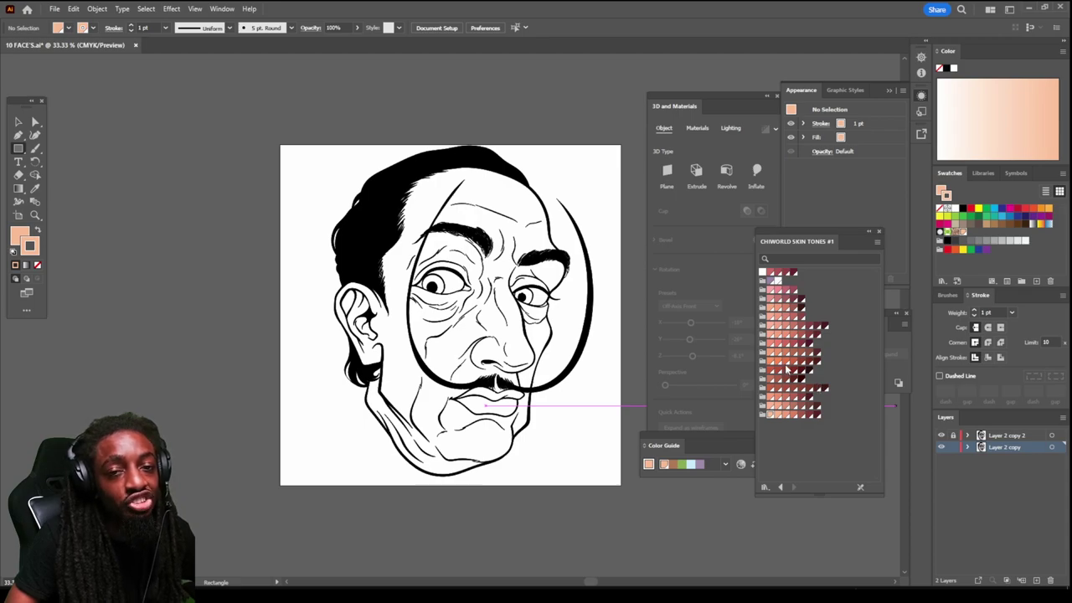
left_click_drag(285, 115, 626, 511)
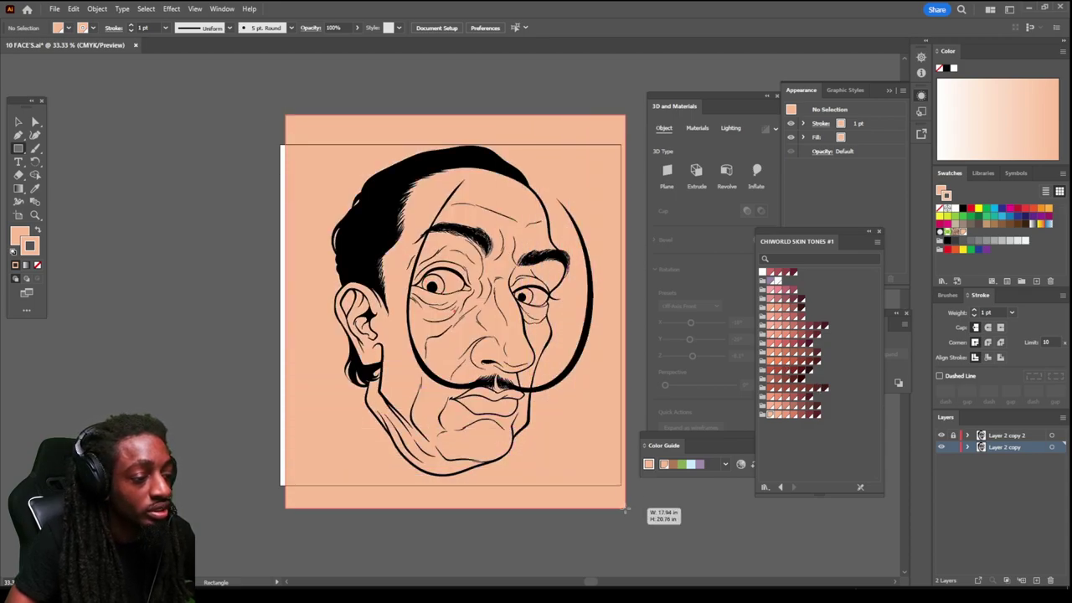
left_click(19, 122)
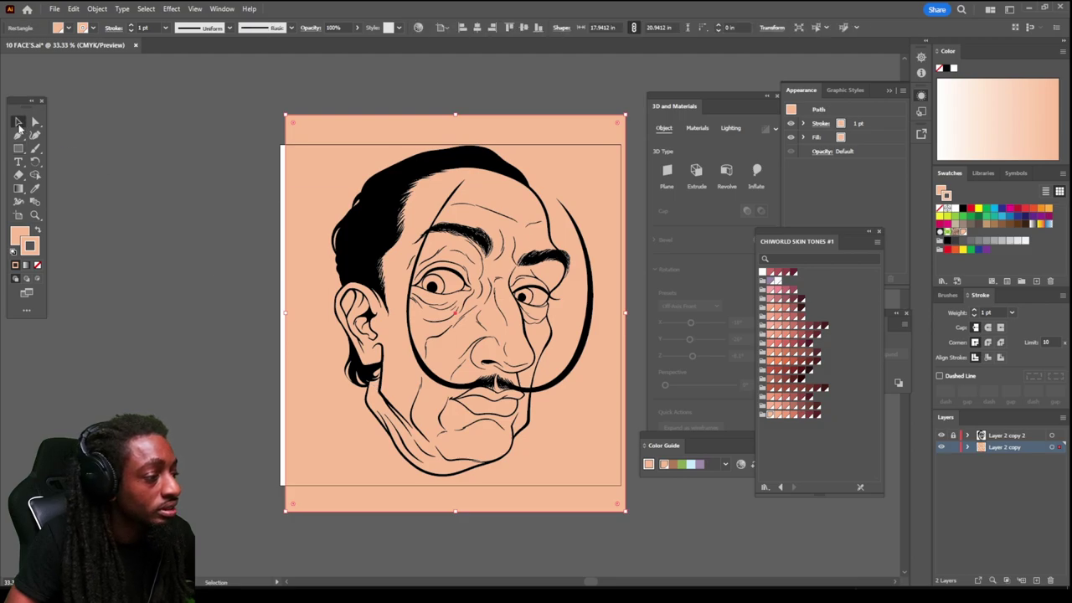
right_click(307, 208)
mouse_move(375, 459)
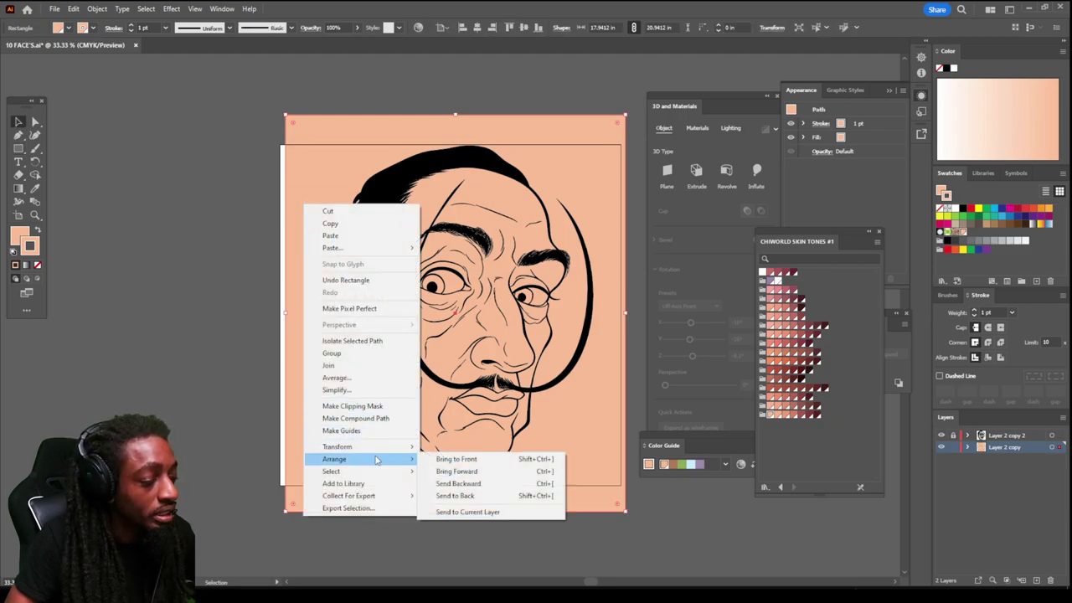
left_click(454, 496)
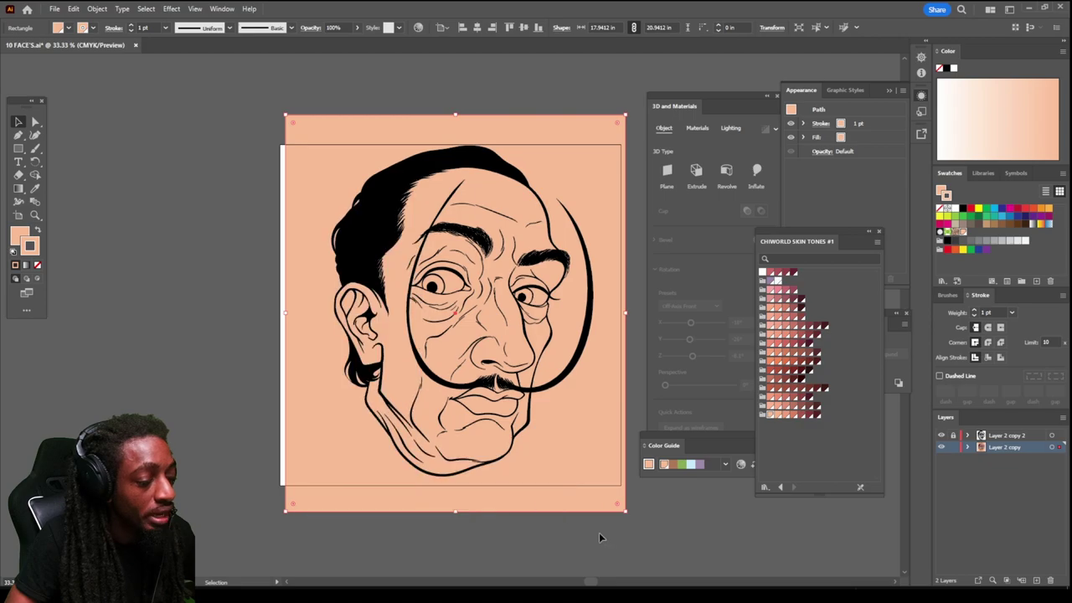
Step: Merge the peach rectangle and the face line art with the Merge pathfinder
key("ctrl+a")
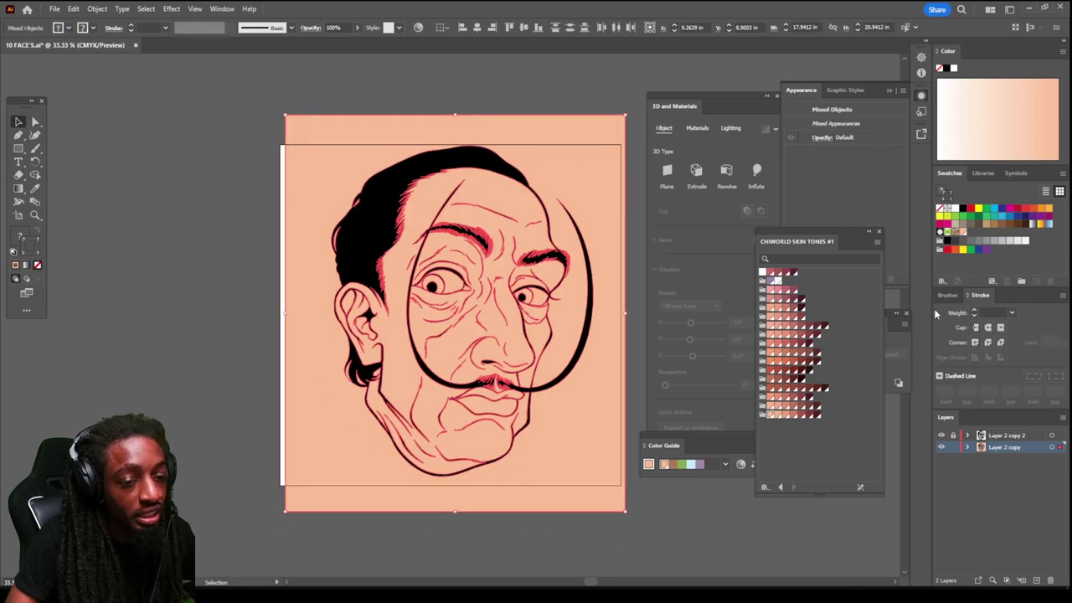
left_click(898, 382)
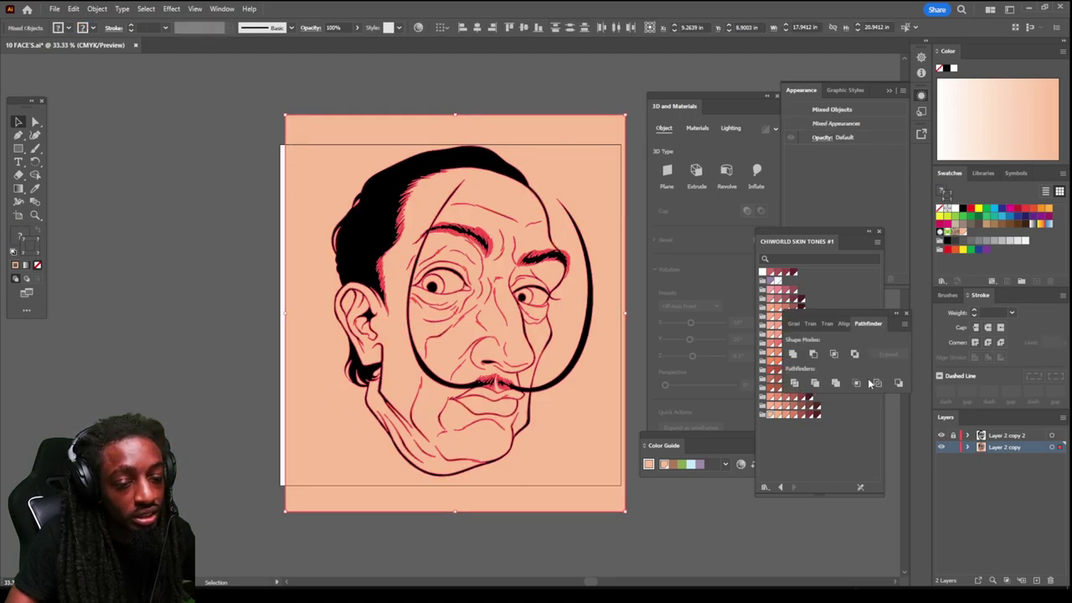
left_click(836, 383)
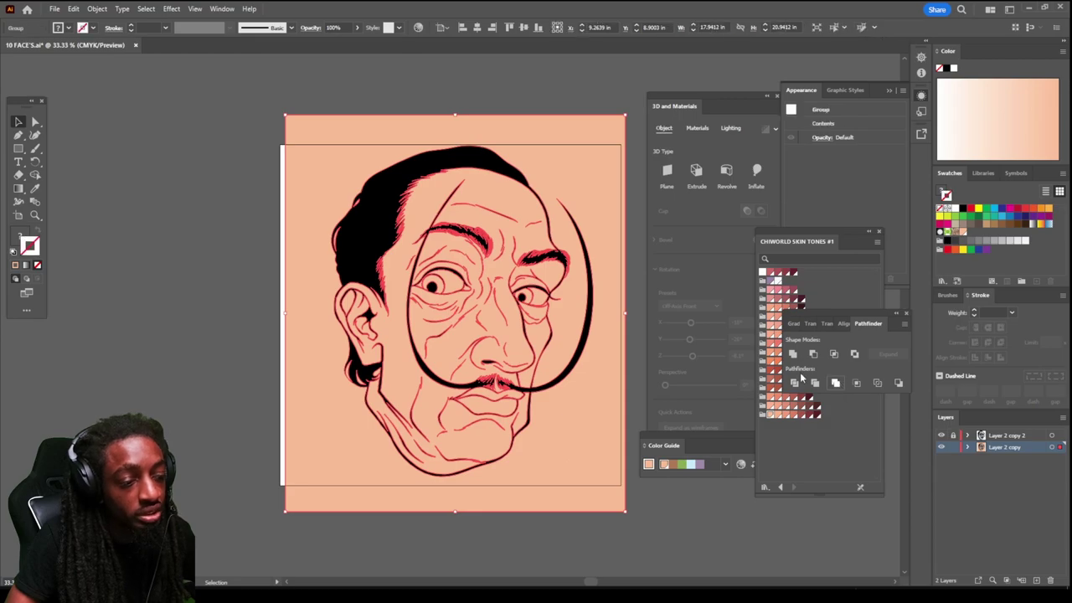
Step: Isolate the merged group and delete the peach background area outside the face
right_click(580, 181)
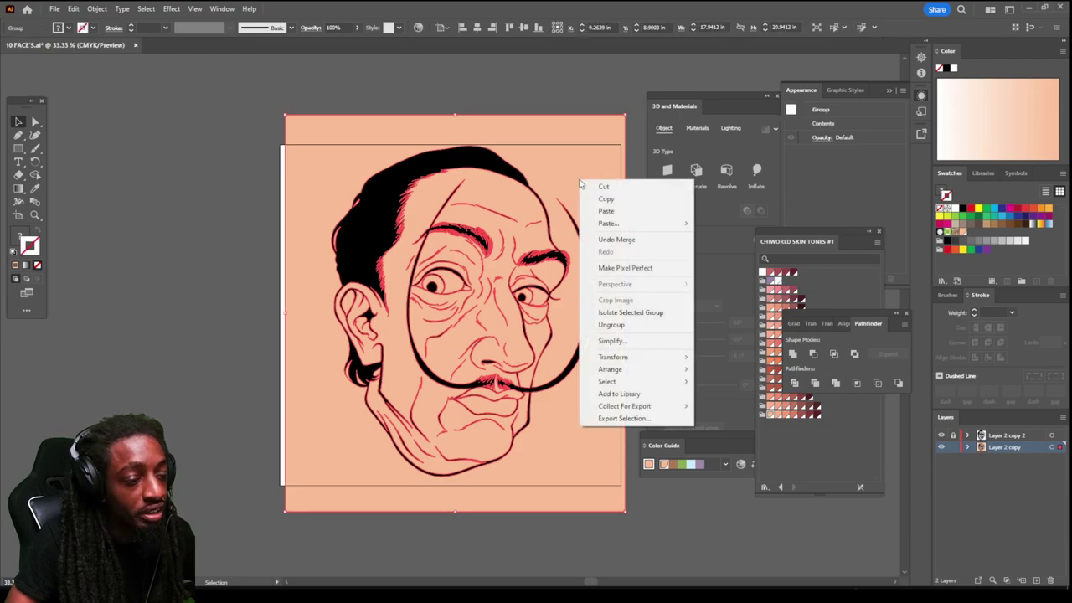
left_click(630, 312)
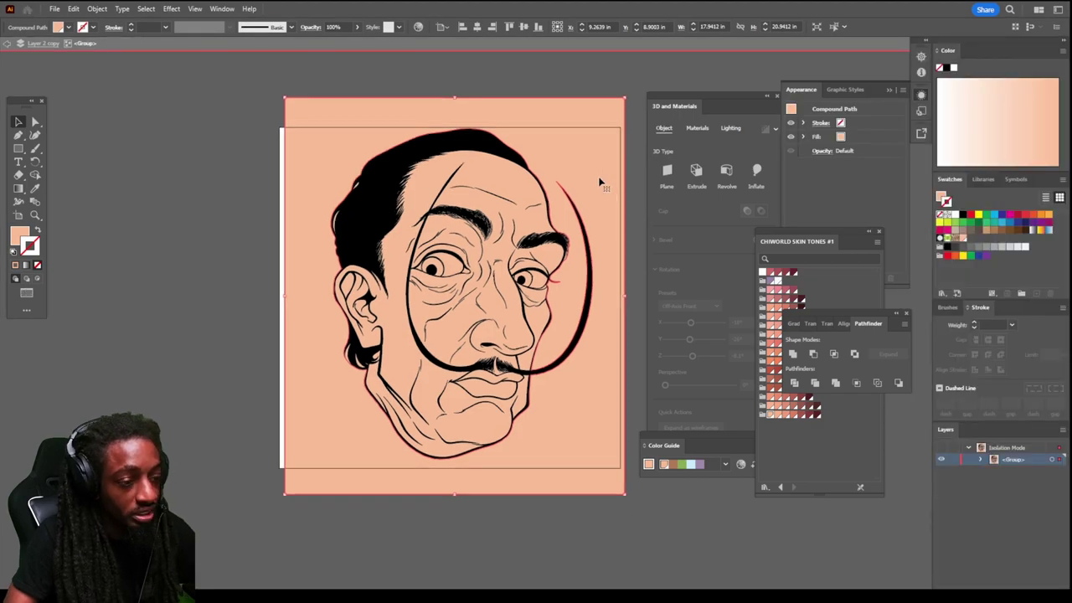
key("Delete")
Step: Leave group isolation and lock the individual line-art paths inside the lower layer's merged group
scroll(630, 397, "up", 5)
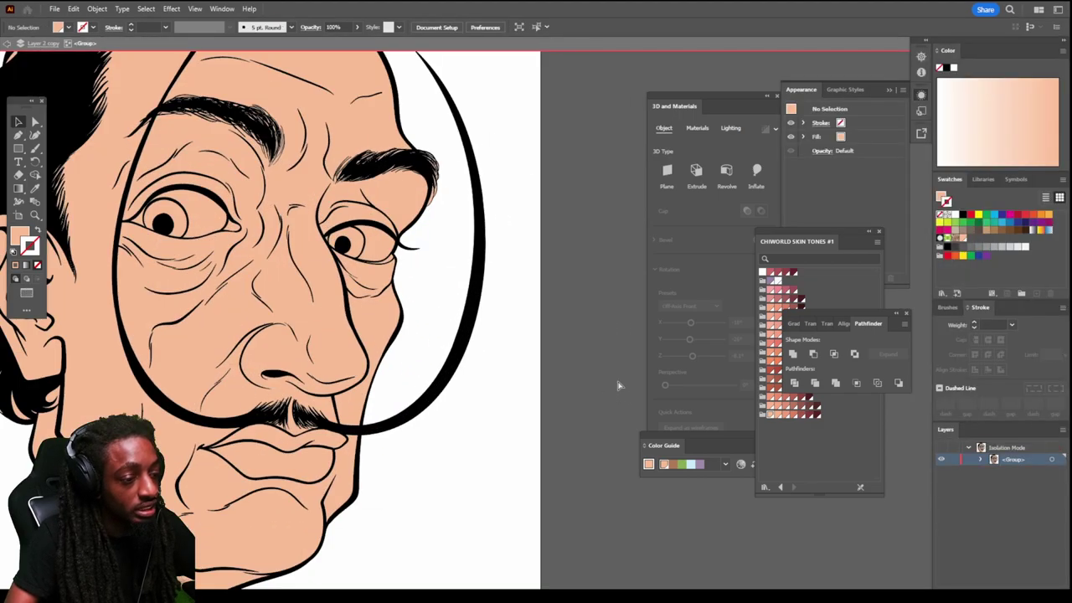
scroll(596, 385, "up", 2)
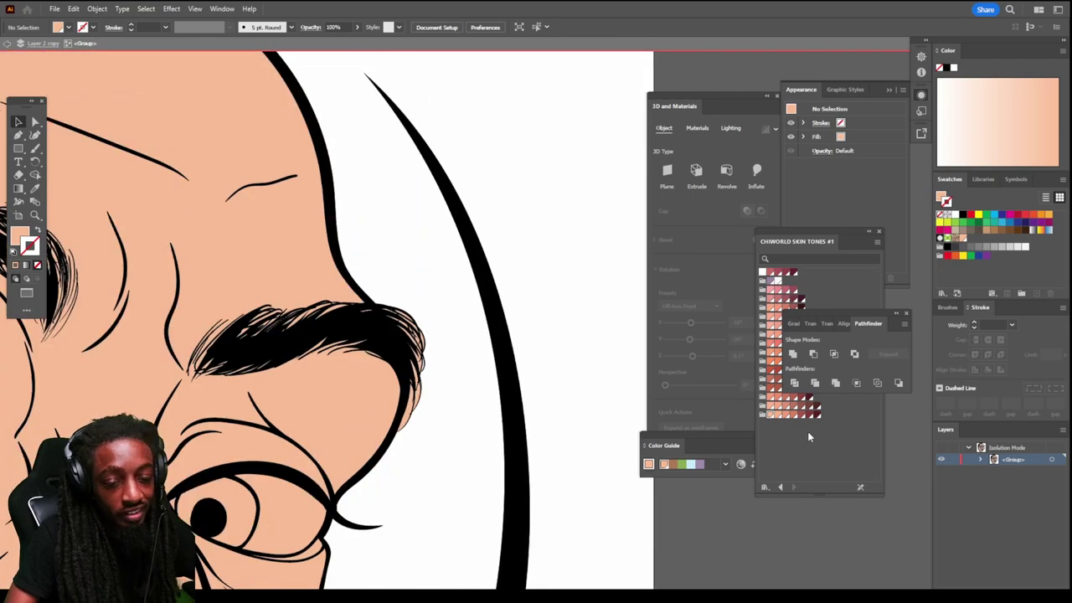
double_click(685, 546)
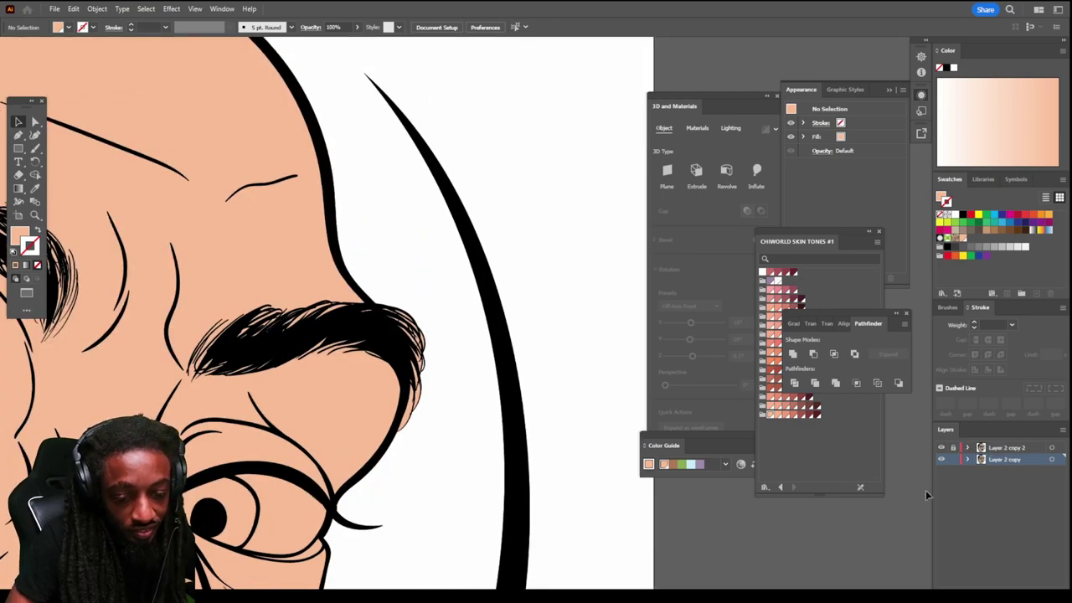
left_click(967, 459)
left_click(978, 471)
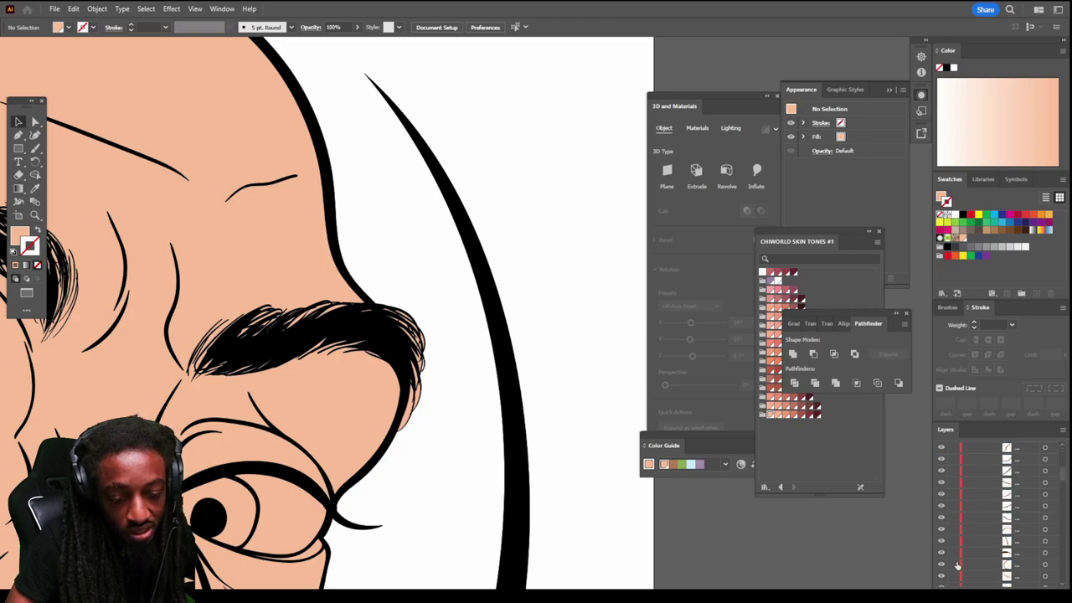
left_click_drag(953, 566, 969, 369)
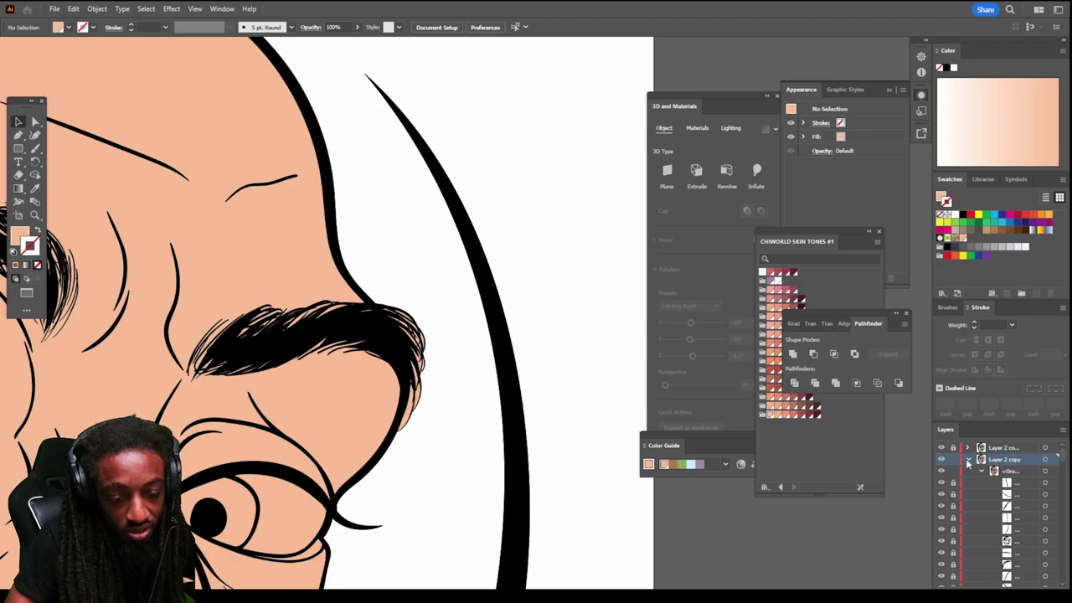
left_click(968, 461)
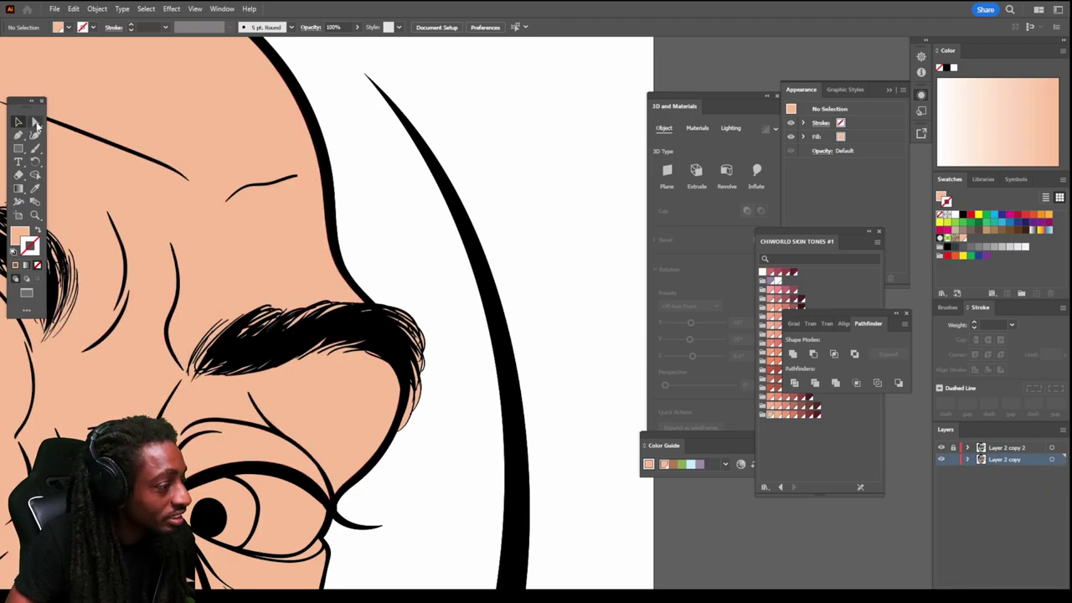
Step: Delete the stray peach fragments around the narrower eyebrow's outer end and along the hair's back edge using Direct Selection
left_click(37, 123)
left_click_drag(455, 440, 407, 301)
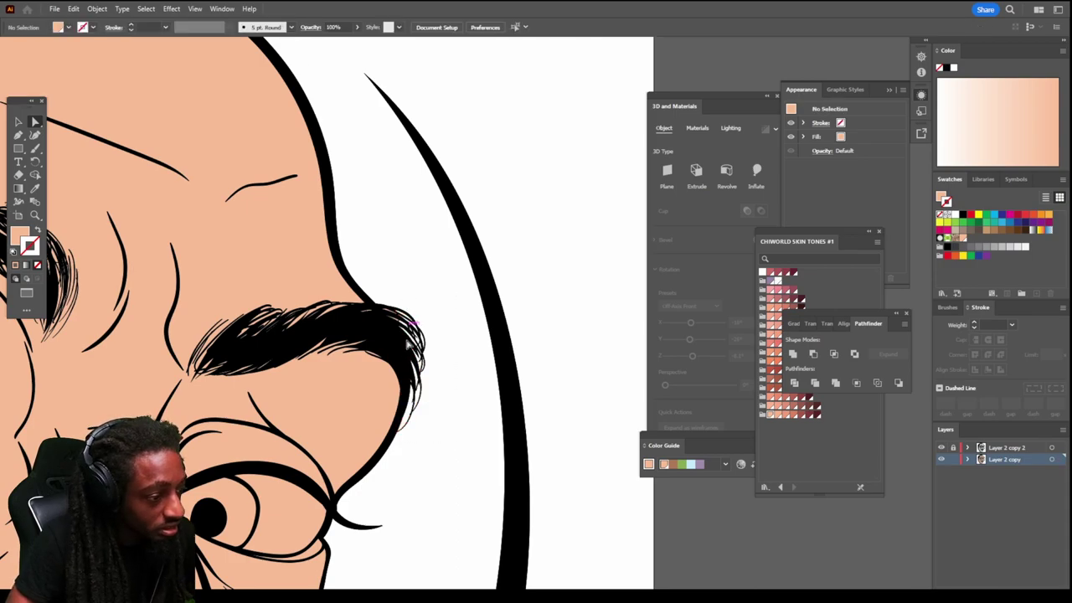
key("ctrl+minus")
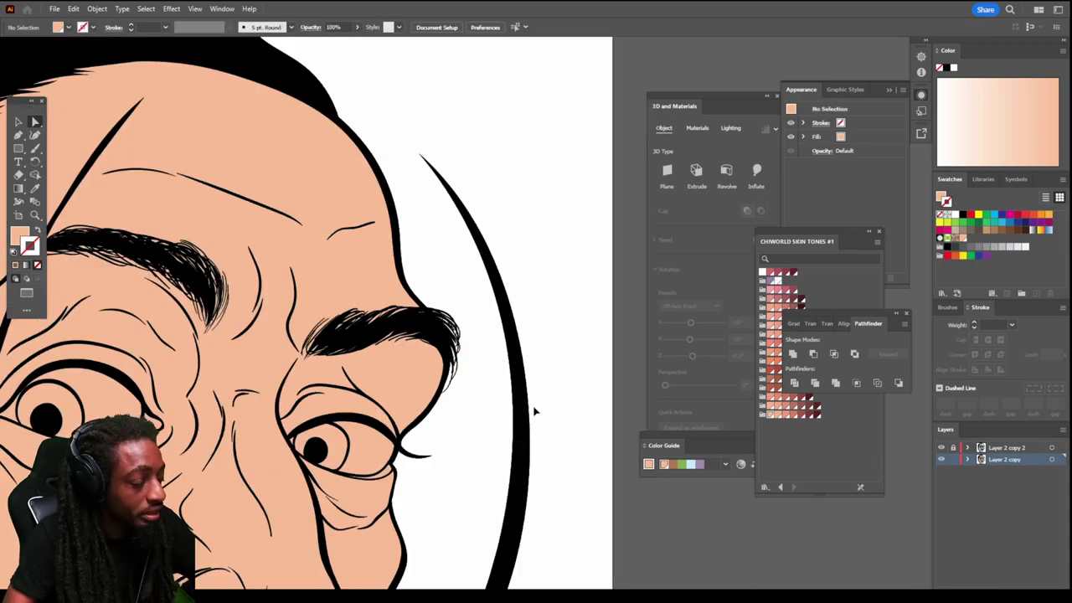
key("ctrl+minus")
key("ctrl+minus")
key("ctrl+minus")
scroll(478, 450, "down", 1)
scroll(478, 450, "left", 1)
key("ctrl+plus")
key("ctrl+plus")
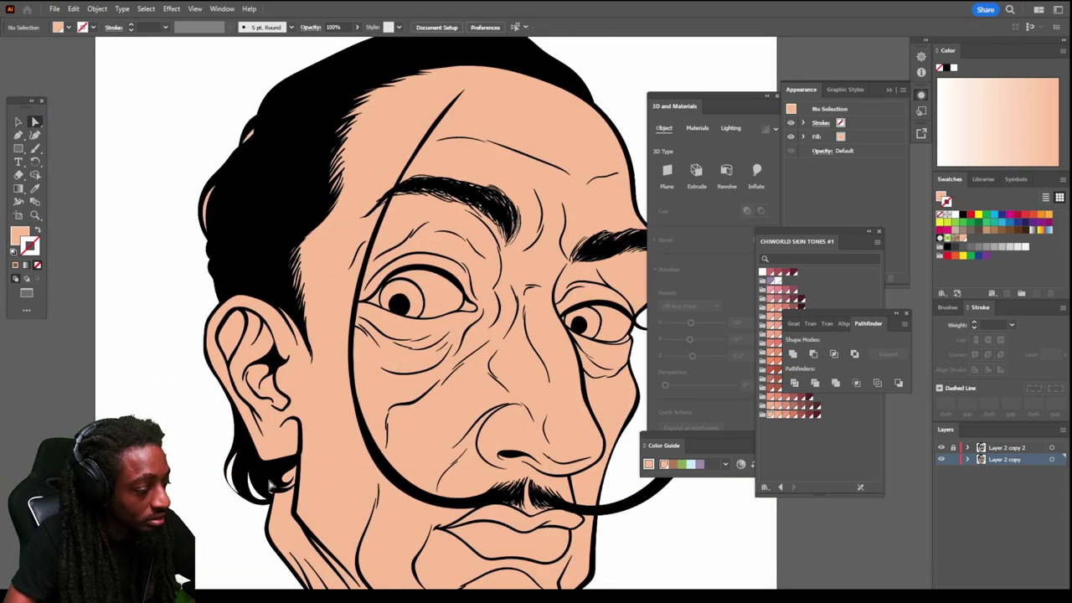
left_click_drag(161, 251, 209, 177)
left_click_drag(223, 112, 273, 159)
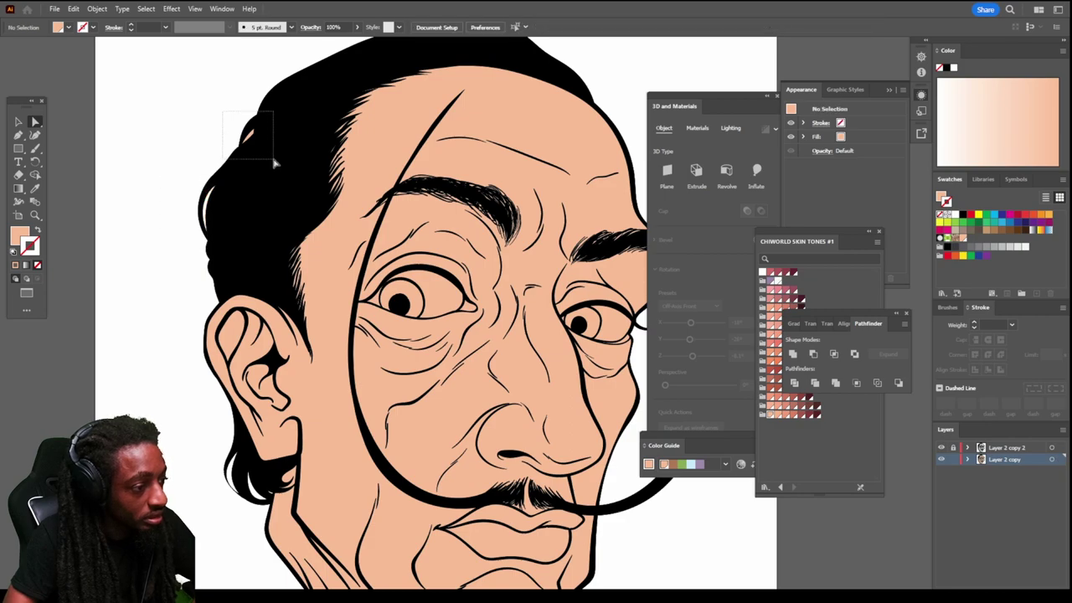
Step: Isolate the merged group and give both eye whites the off-white swatch as fill with no stroke
key("v")
key("ctrl+minus")
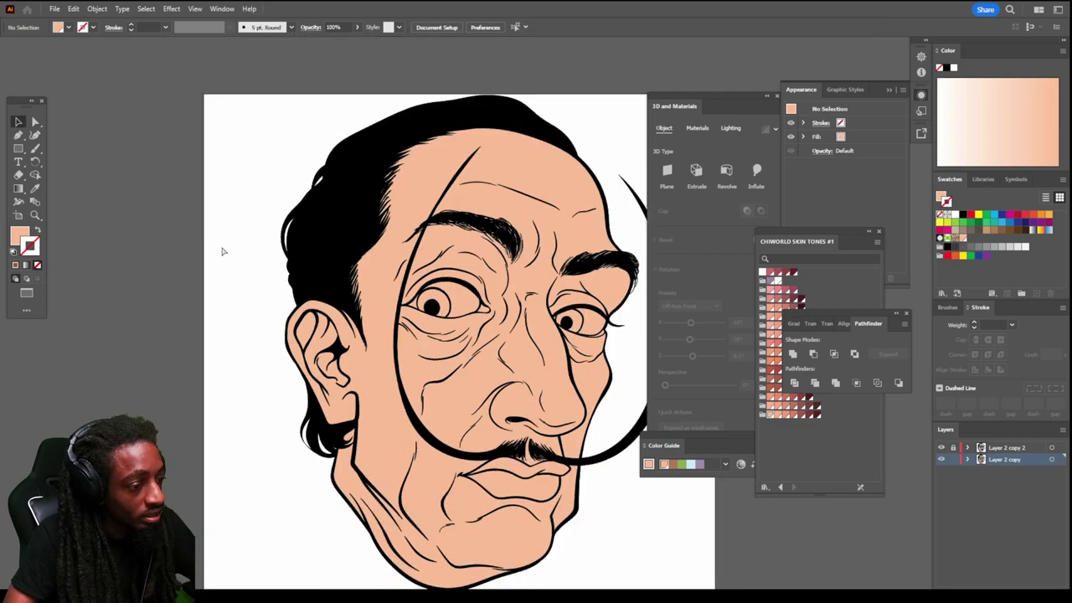
scroll(221, 251, "right", 2)
scroll(534, 338, "up", 2)
scroll(235, 207, "down", 1)
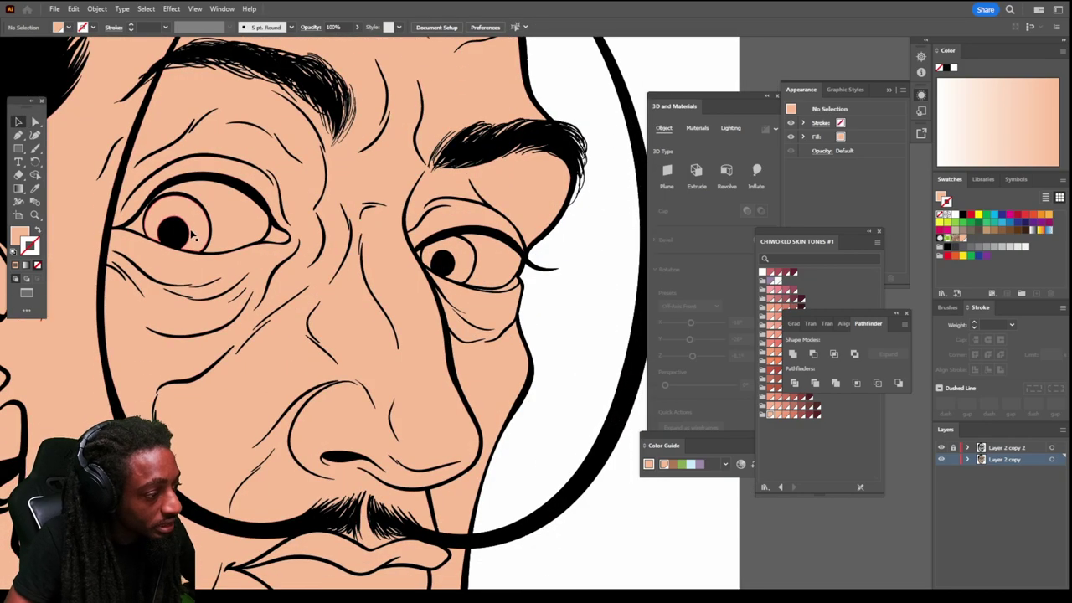
right_click(236, 207)
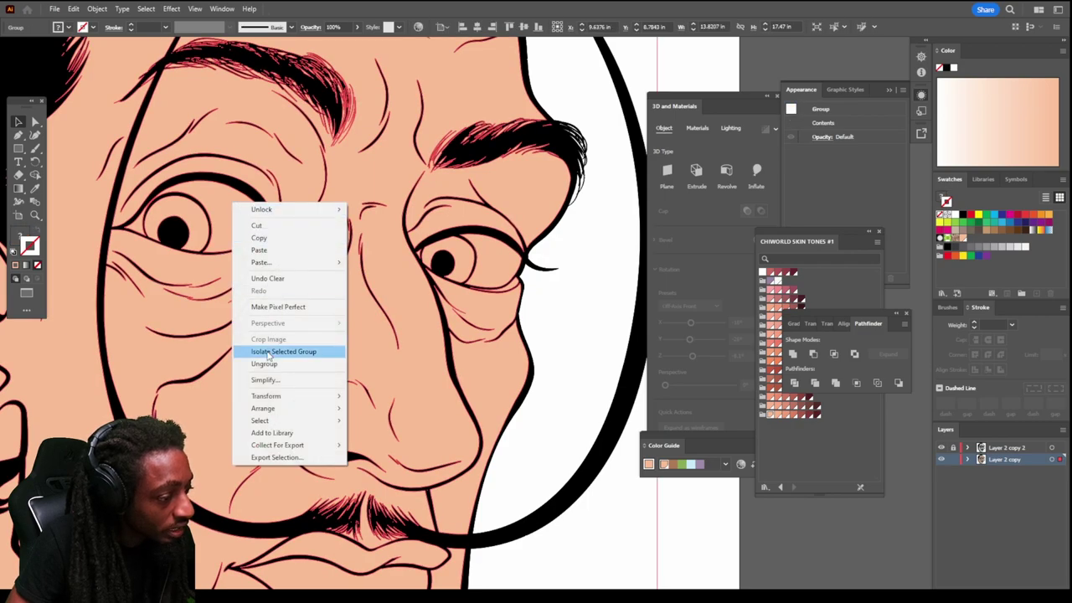
left_click(268, 352)
left_click(239, 233)
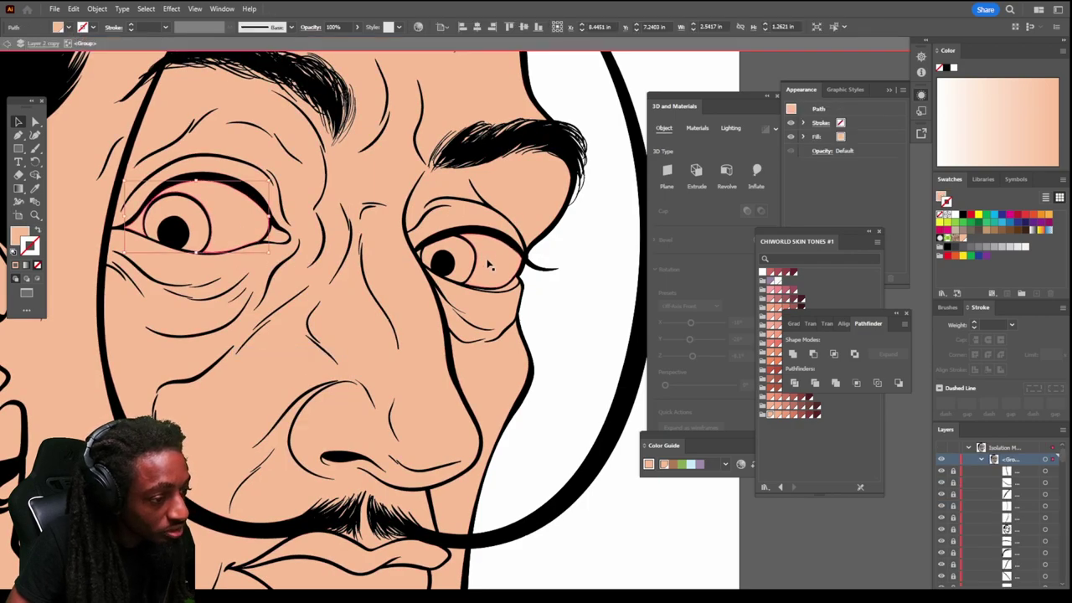
left_click(416, 254, "shift")
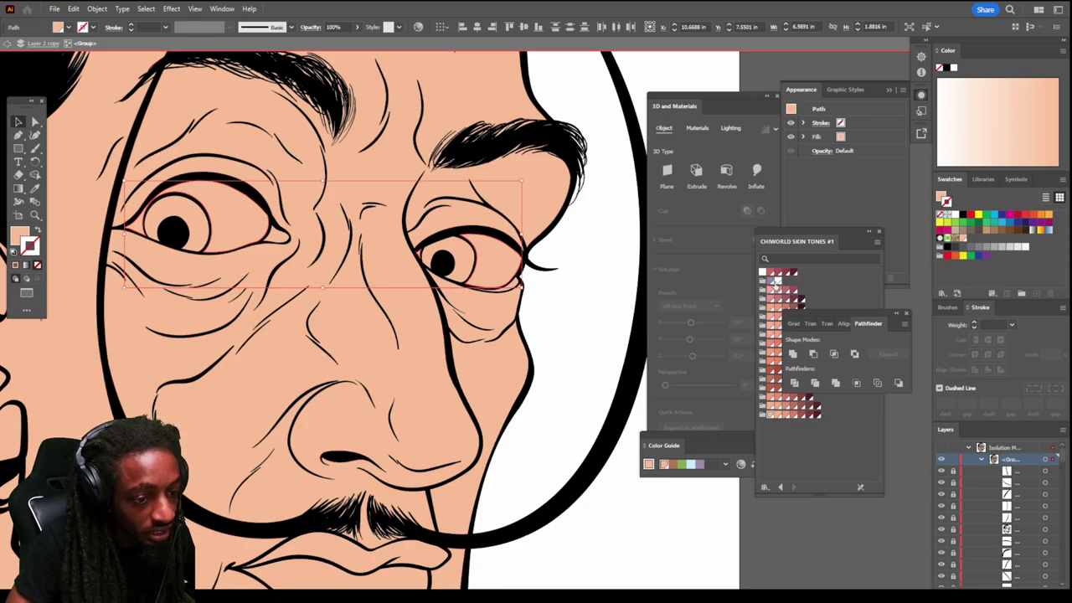
left_click(775, 283)
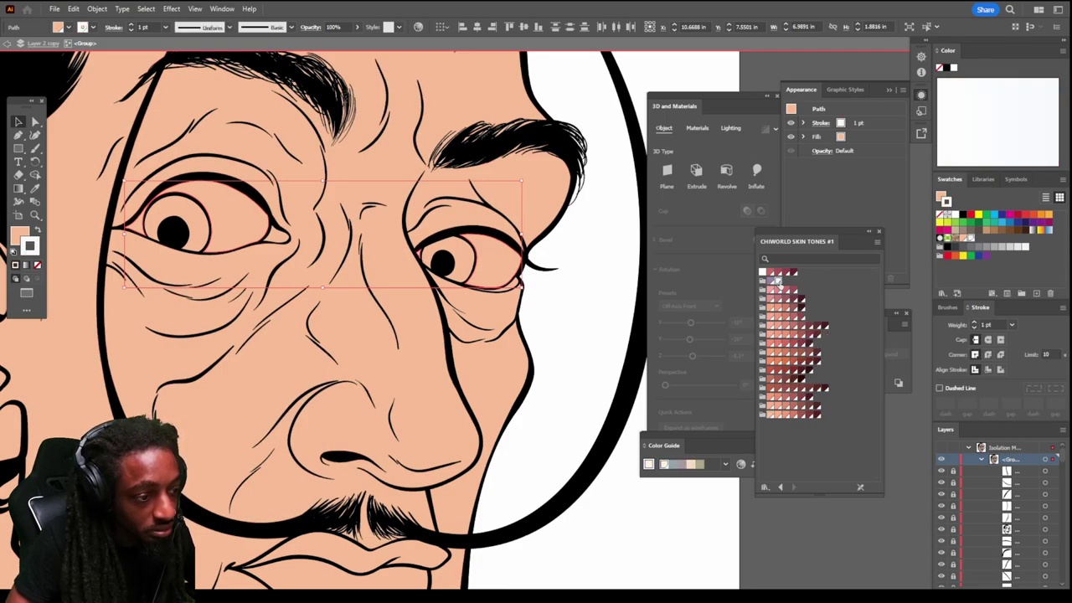
left_click(38, 232)
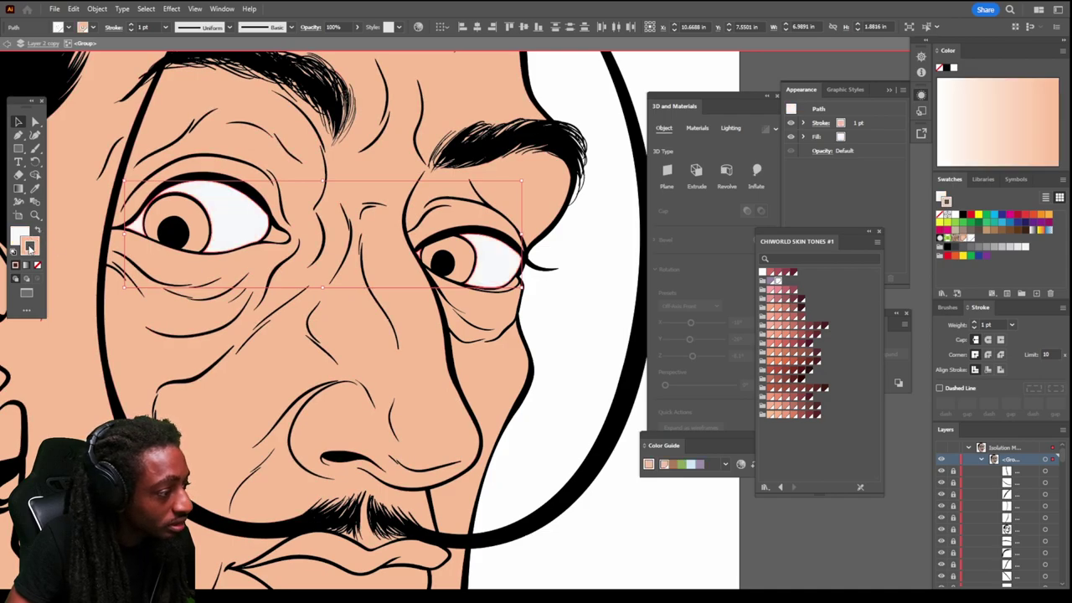
left_click(37, 264)
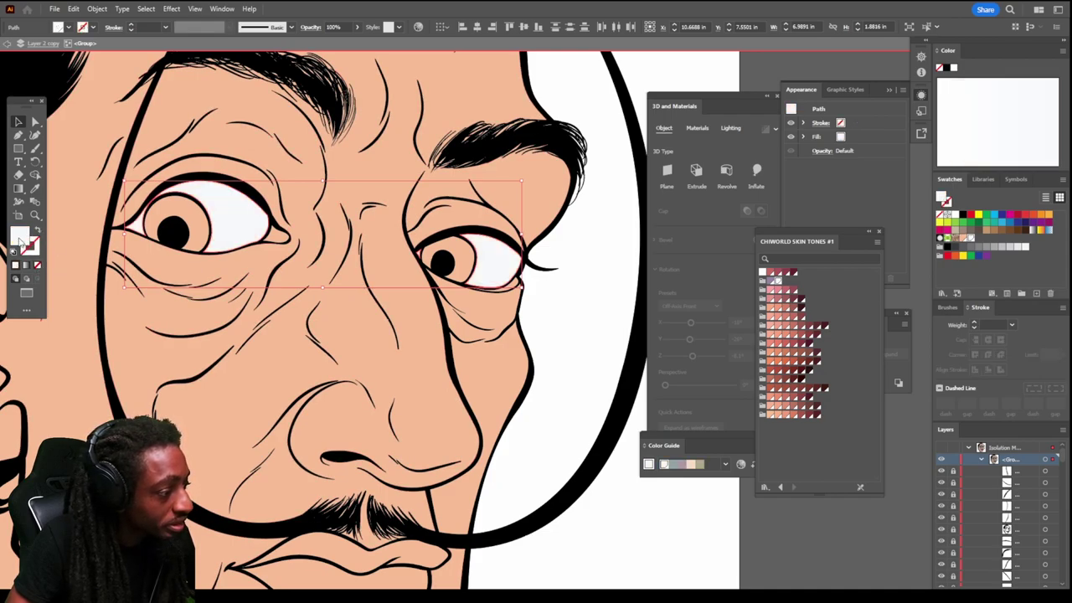
Step: Fill the upper lip with a dark red skin-tone swatch, and the lower lip and inner eye corner with a coral red one
scroll(531, 411, "down", 2)
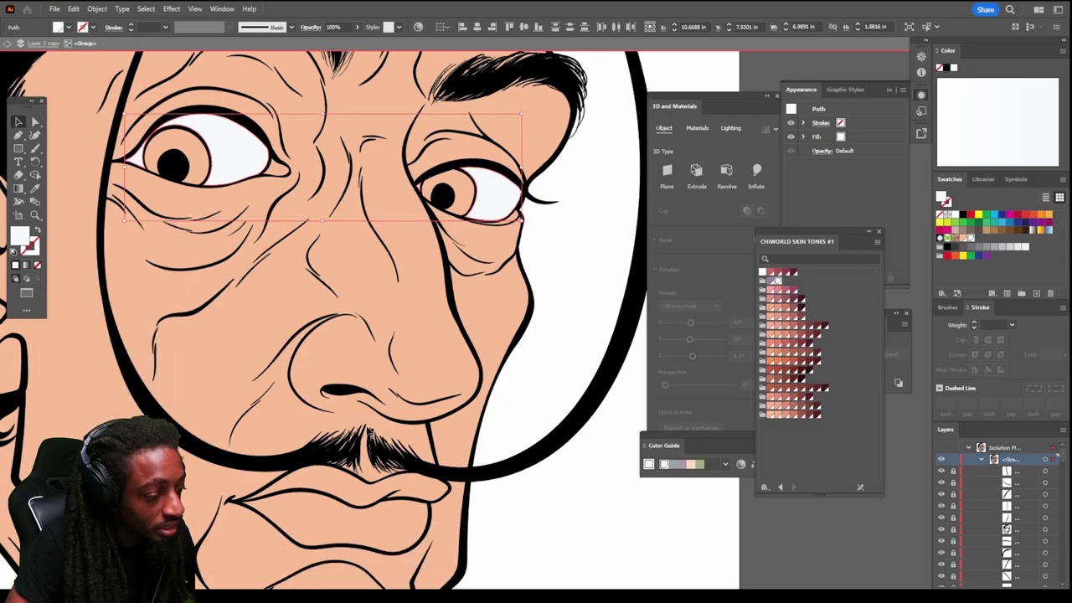
left_click(325, 493)
left_click(815, 355)
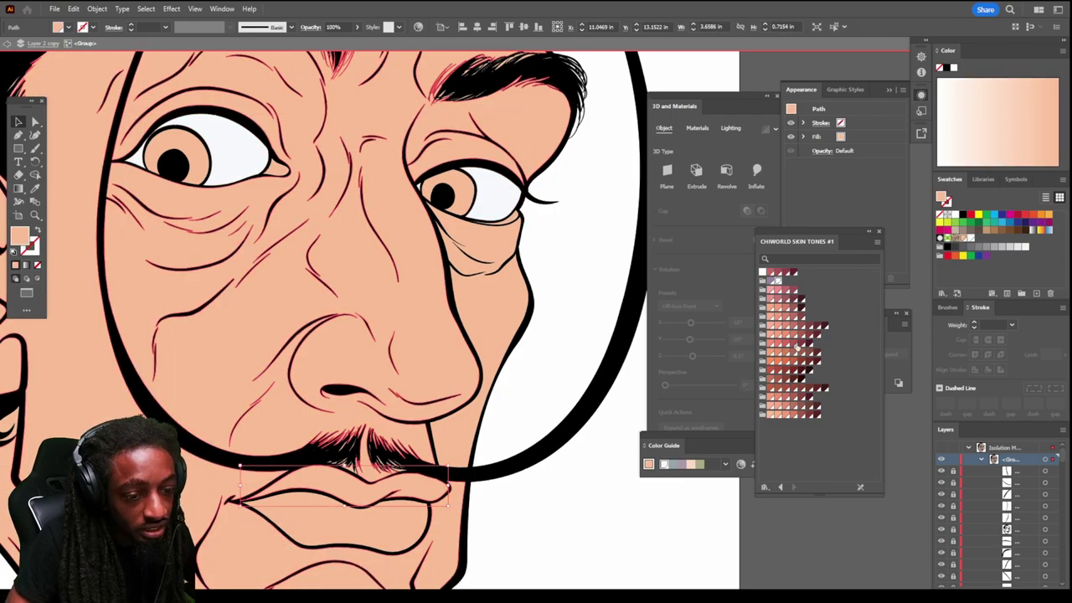
left_click(792, 344)
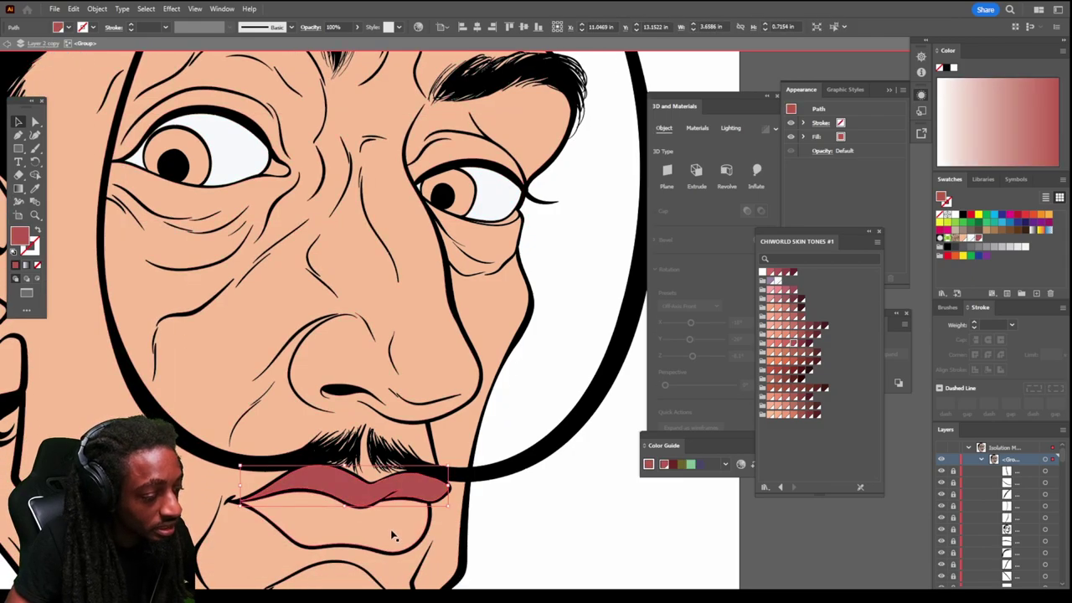
left_click(391, 496)
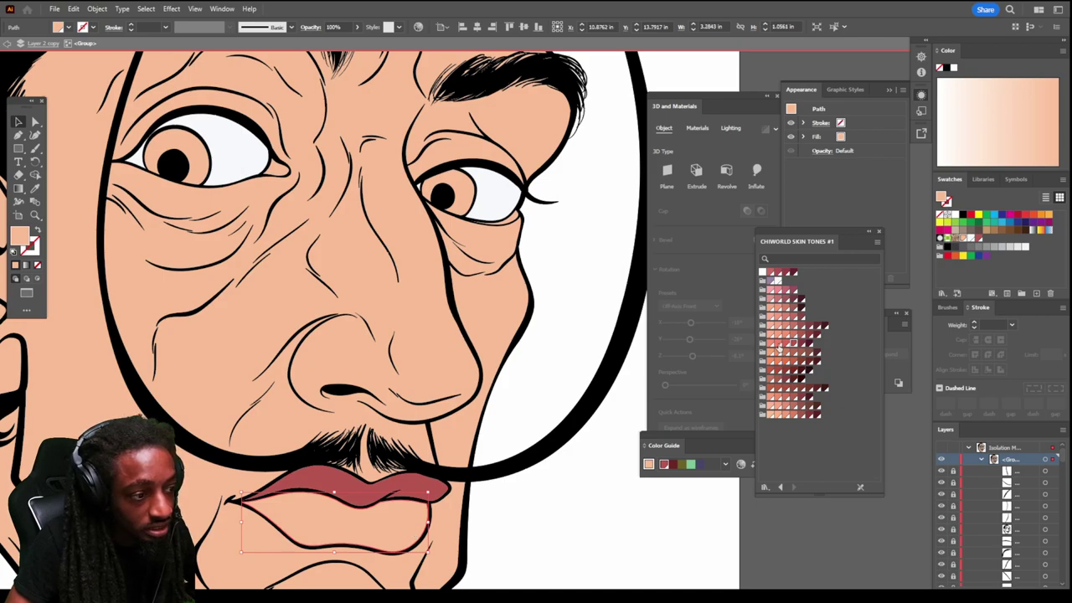
left_click(780, 346)
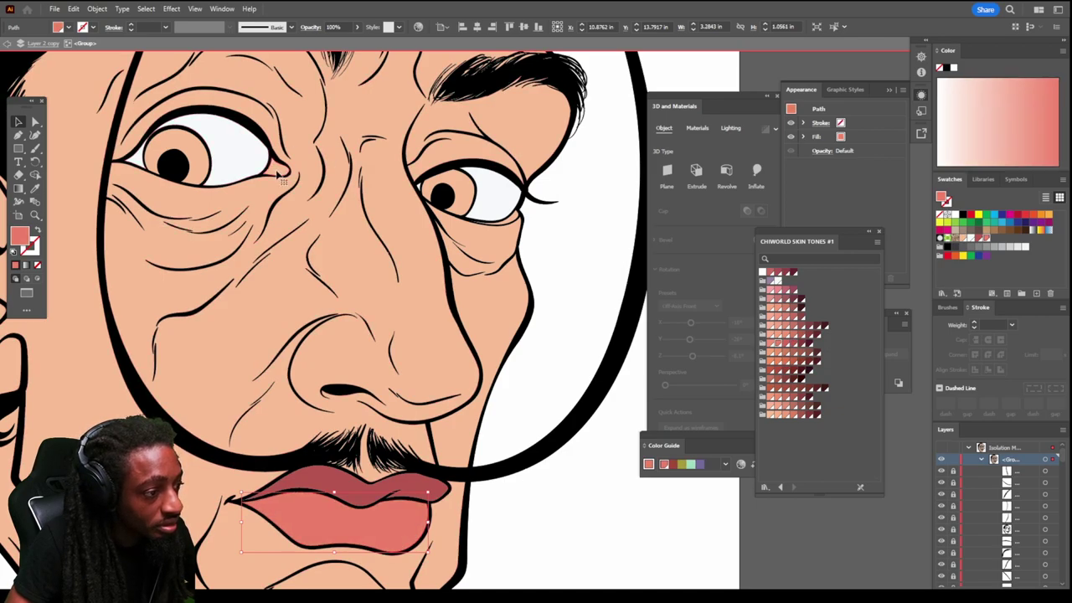
left_click(281, 171)
left_click(780, 347)
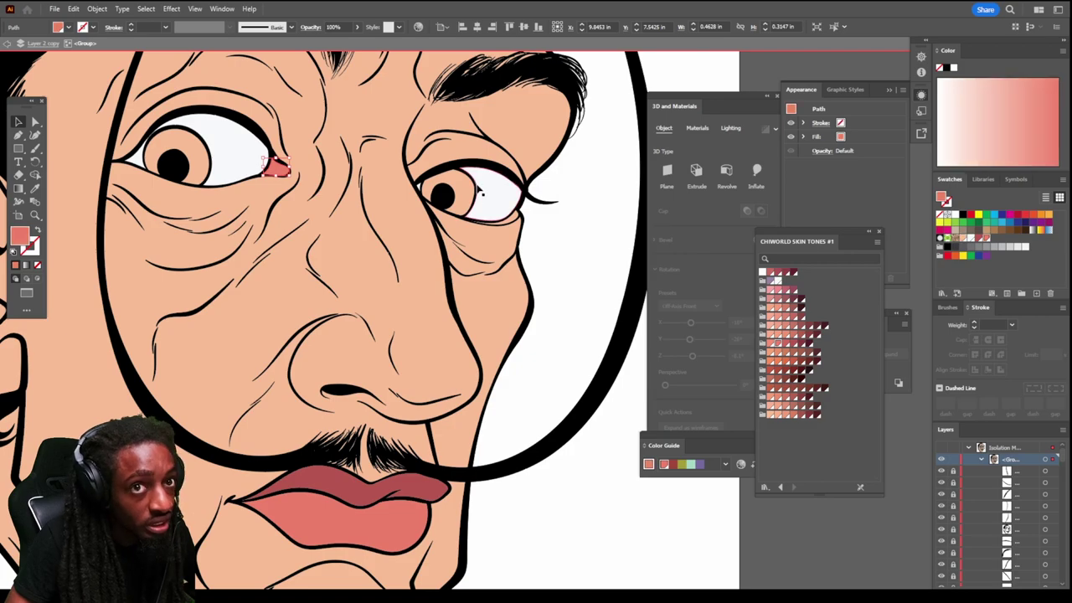
Step: Recolor both irises to olive brown 775F22 and leave the group isolation
left_click(468, 199)
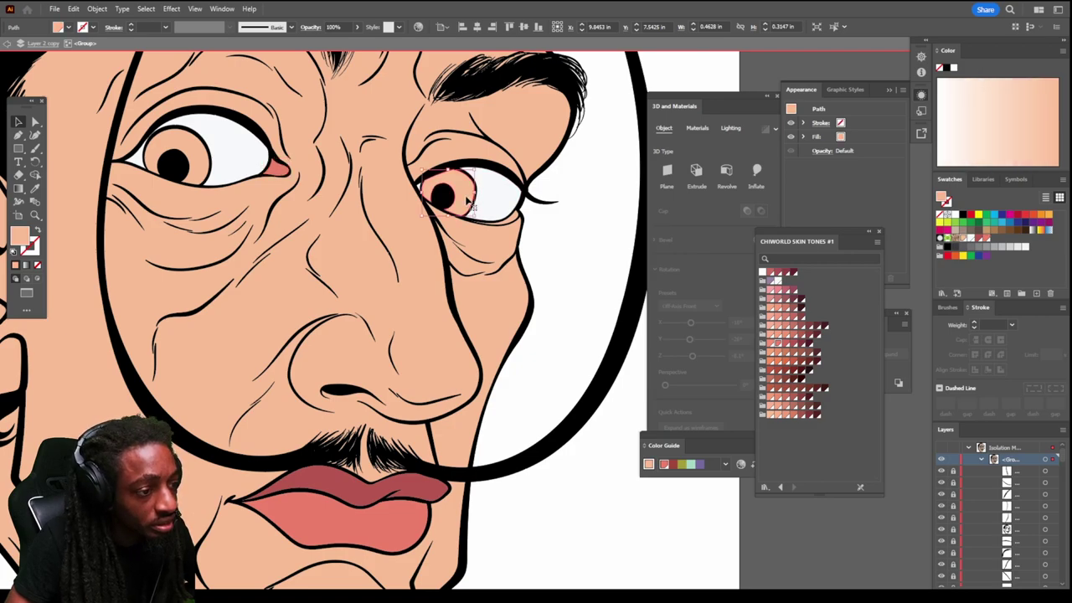
left_click(176, 145, "shift")
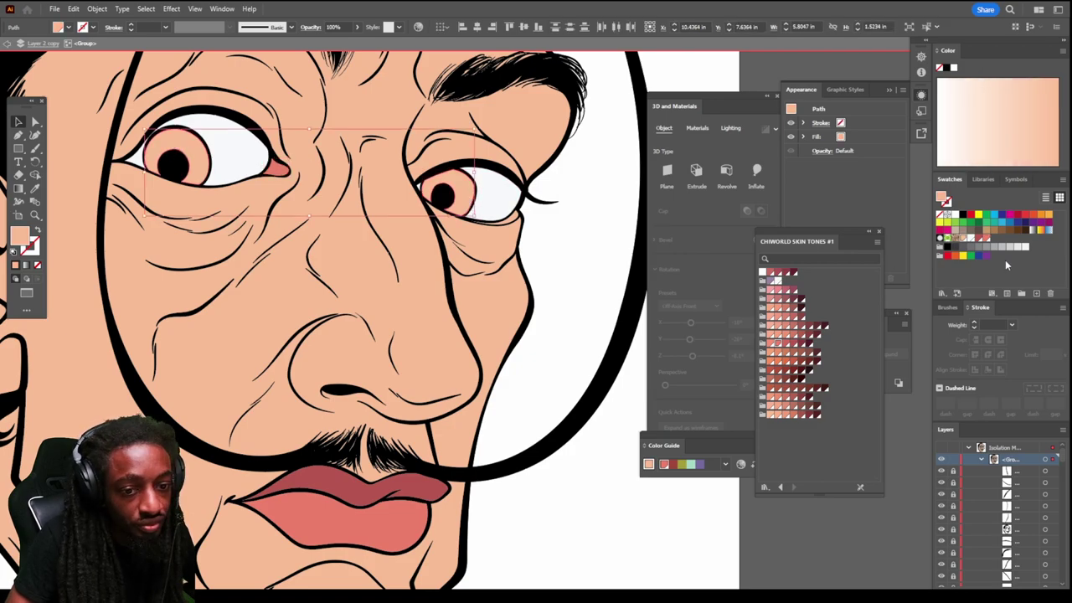
left_click(1001, 230)
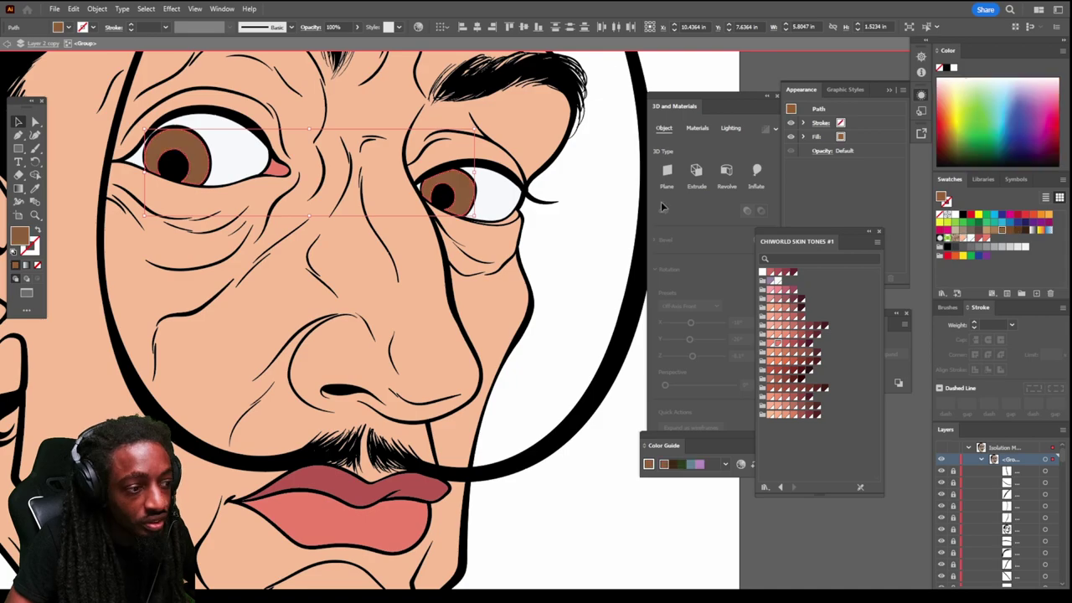
double_click(23, 238)
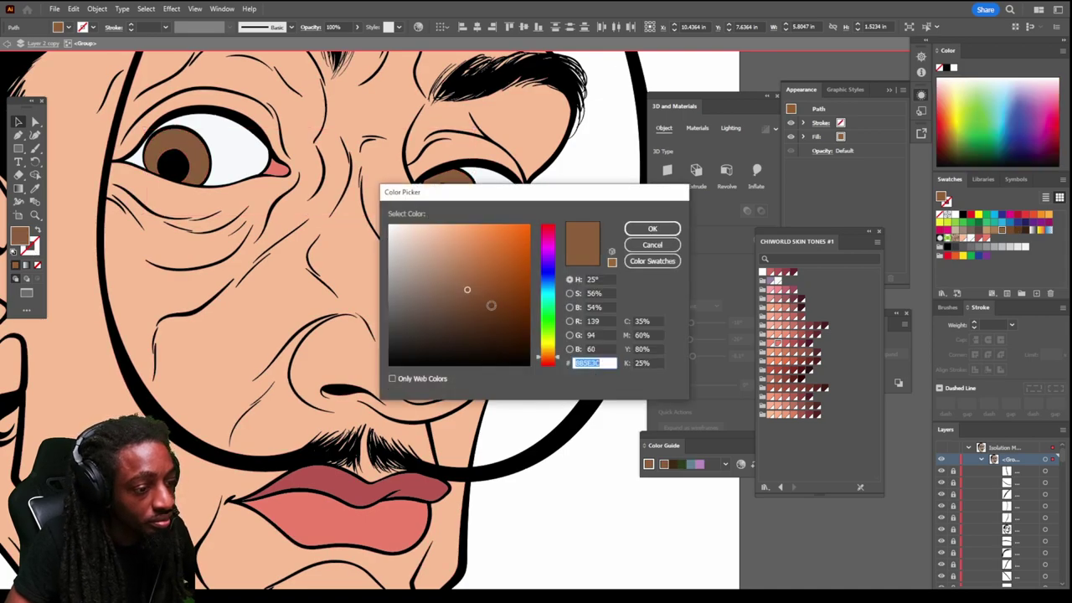
left_click(491, 300)
left_click_drag(541, 355, 543, 352)
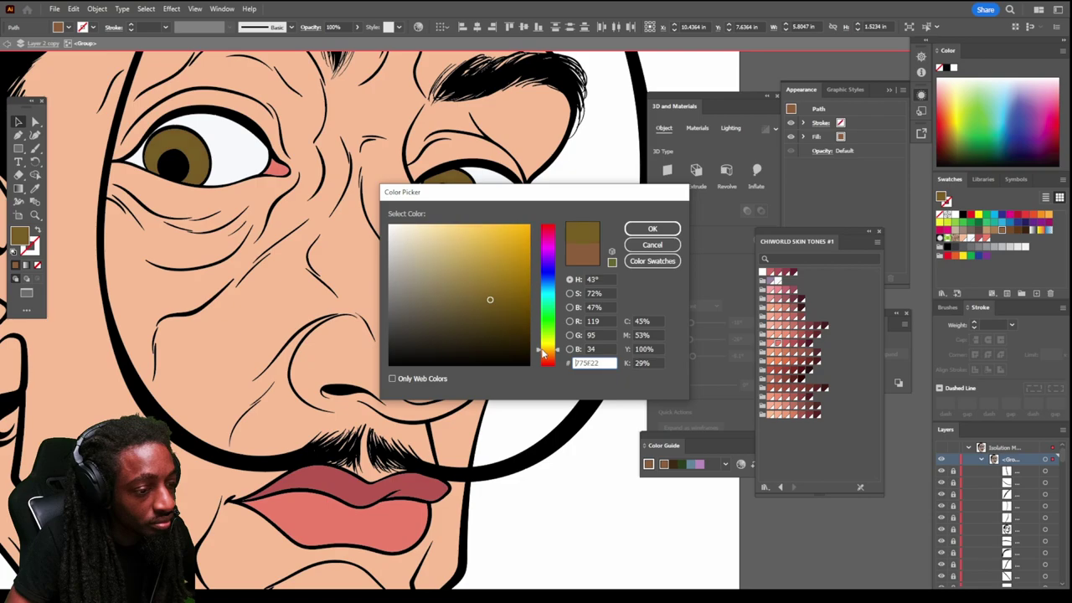
left_click(652, 228)
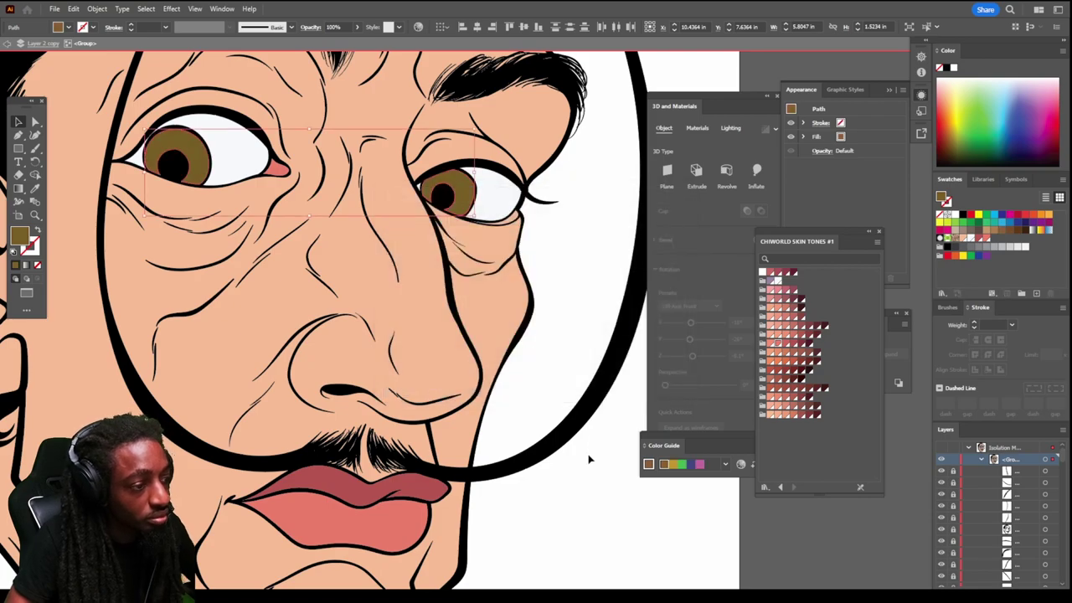
left_click(585, 467)
Step: Duplicate the Layer 2 copy layer directly above itself, and lock and hide the original
key("ctrl+0")
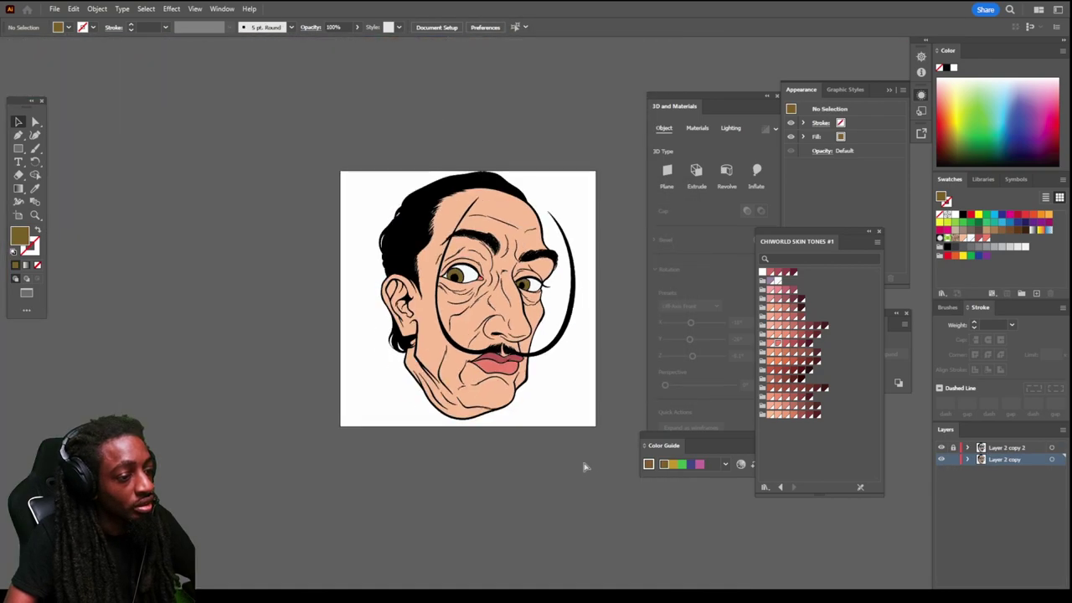
key("ctrl+=")
key("ctrl+=")
key("ctrl+=")
key("ctrl+-")
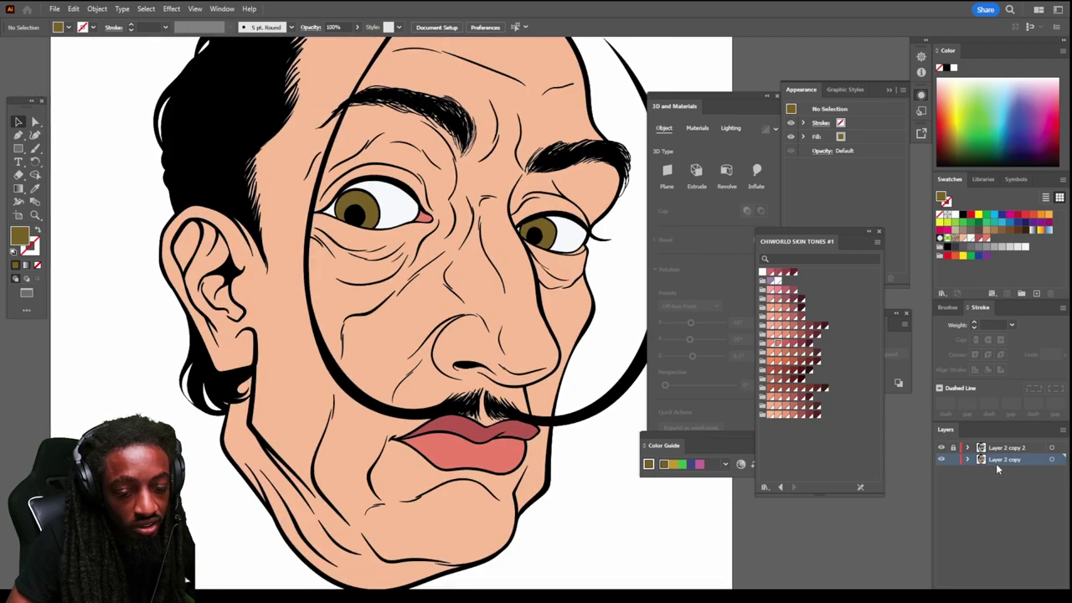
left_click_drag(1002, 459, 1035, 594)
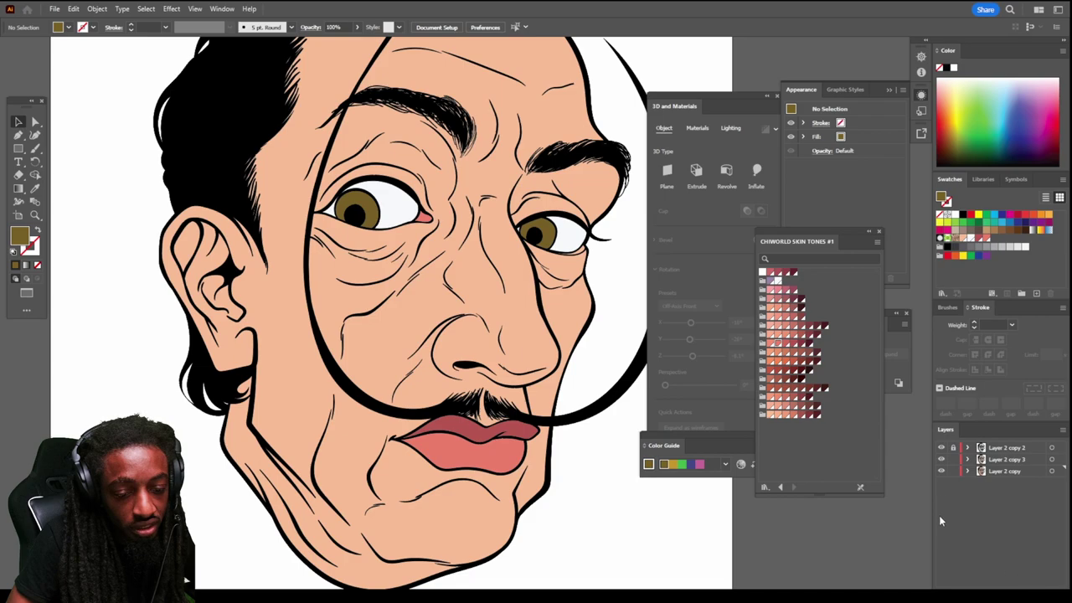
left_click(952, 471)
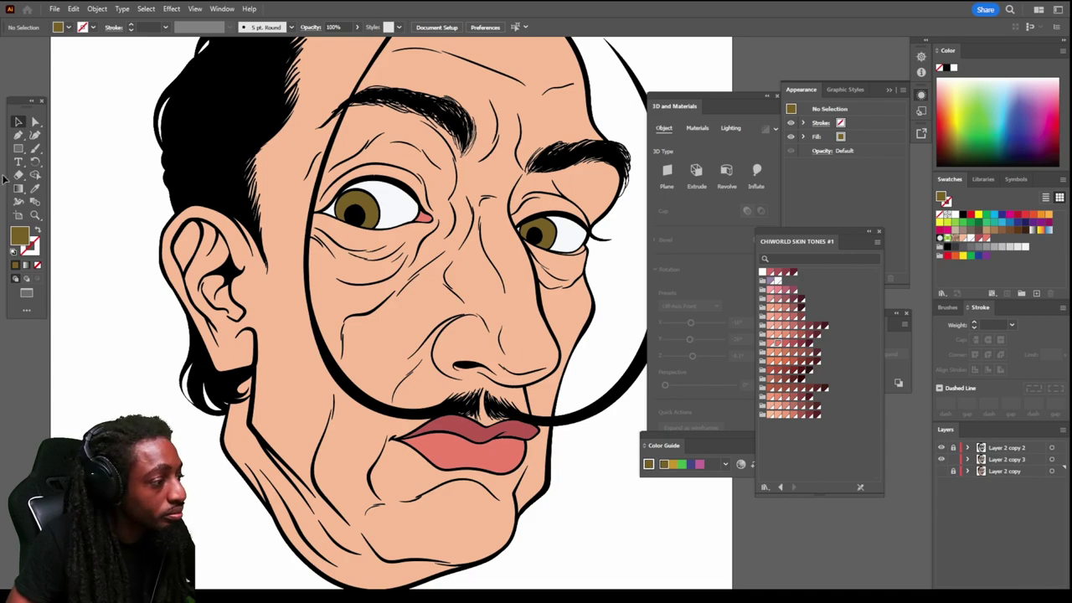
Step: Delete the main peach skin shape and the peach pieces around the ear from the duplicated layer using Direct Selection
left_click(36, 122)
scroll(385, 247, "up", 2)
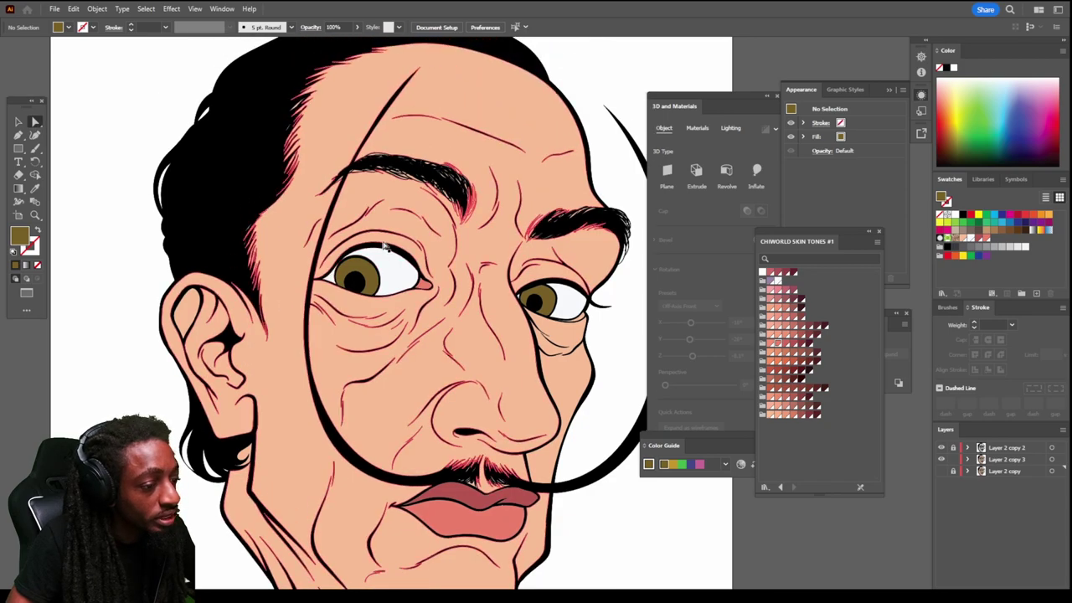
left_click(401, 209)
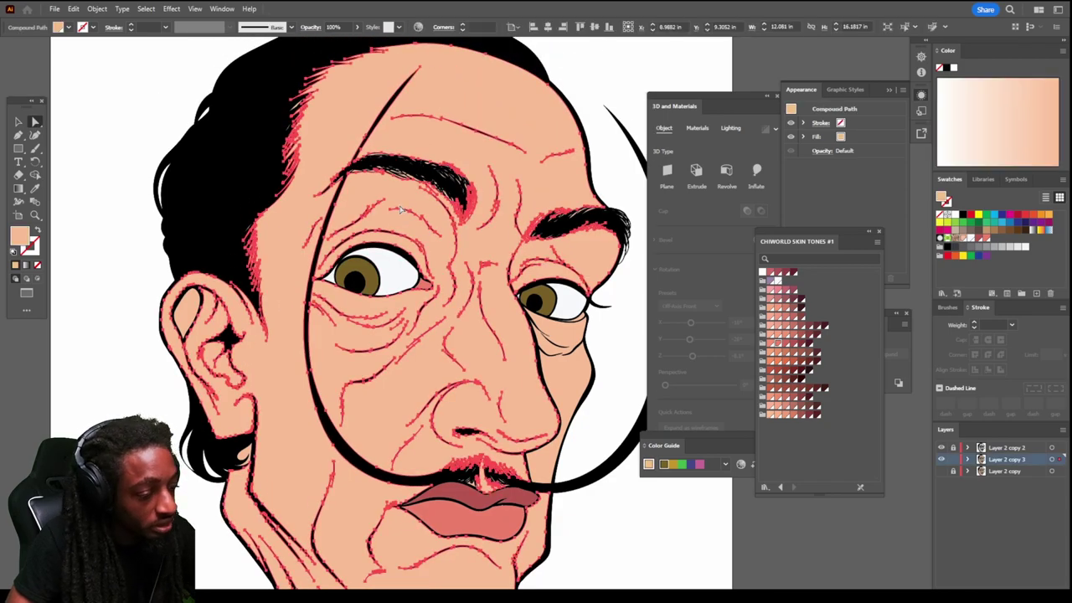
key("Delete")
scroll(376, 229, "up", 2)
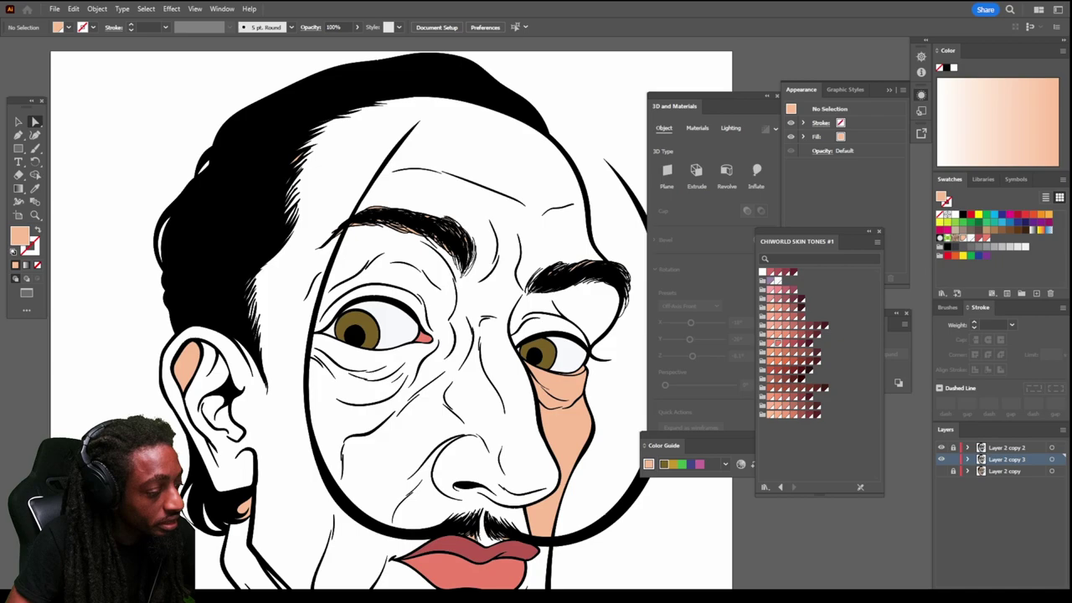
left_click_drag(137, 521, 277, 292)
key("Delete")
Step: Delete the peach remnants around the hairline and eyebrows and the skin areas beneath the narrower eye on the duplicated layer
left_click_drag(230, 75, 513, 225)
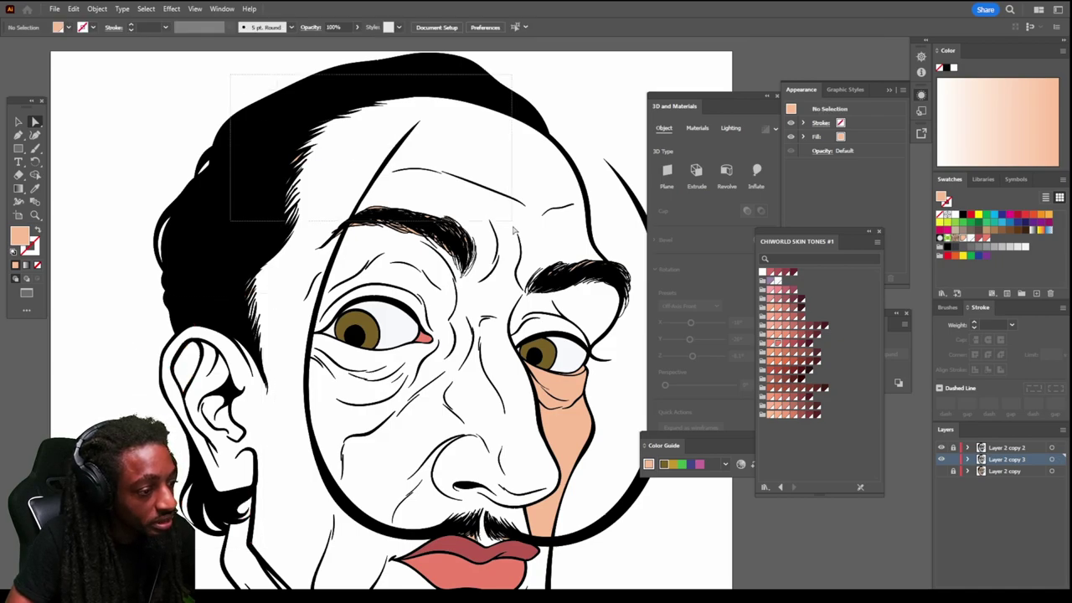
left_click_drag(487, 166, 636, 312)
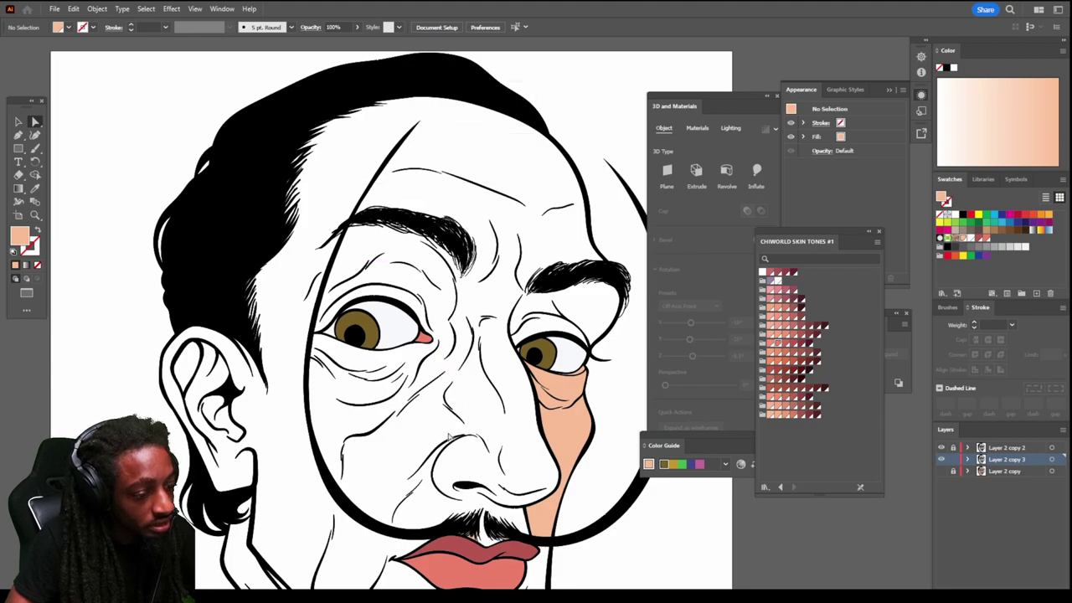
left_click_drag(473, 459, 611, 379)
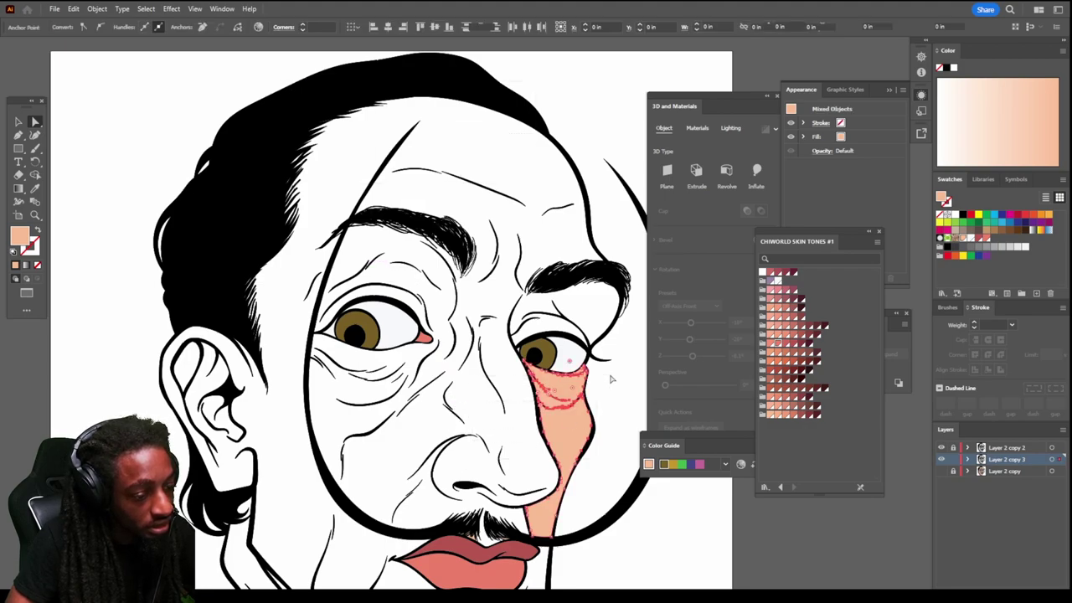
key("Delete")
Step: Delete the small peach fragments between the mustache hairs above the upper lip on the duplicated layer
scroll(558, 407, "down", 4)
scroll(432, 355, "down", 2)
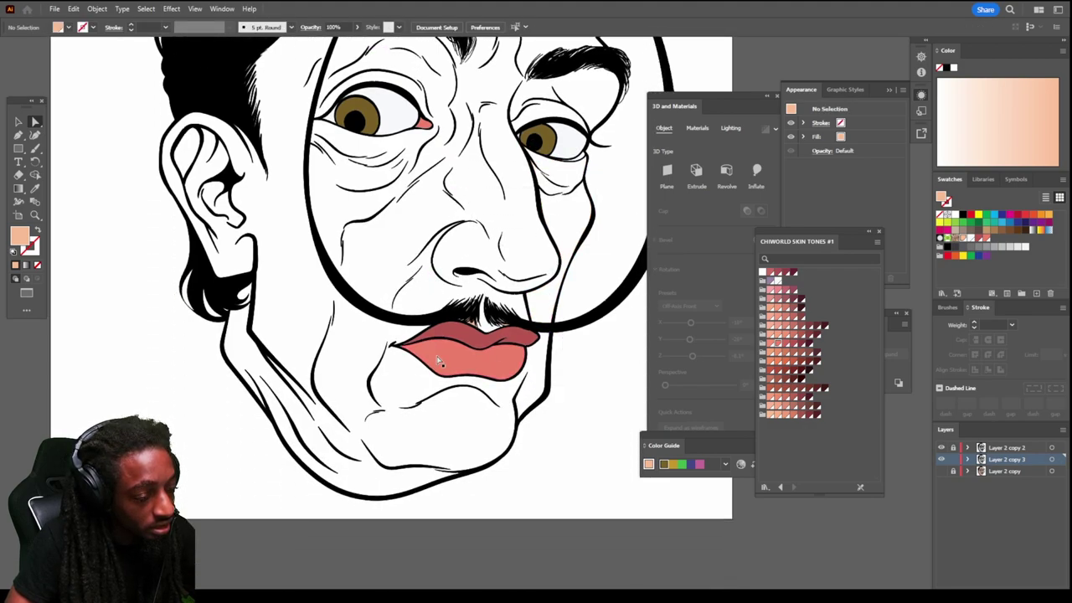
scroll(434, 356, "up", 3)
scroll(434, 355, "up", 3)
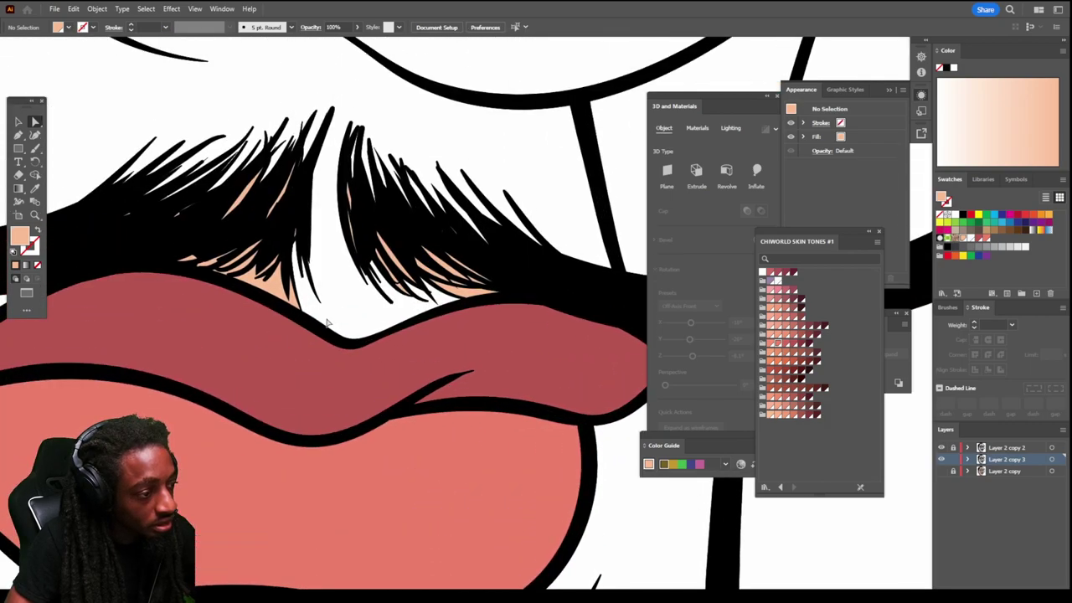
left_click_drag(109, 137, 334, 241)
key("Delete")
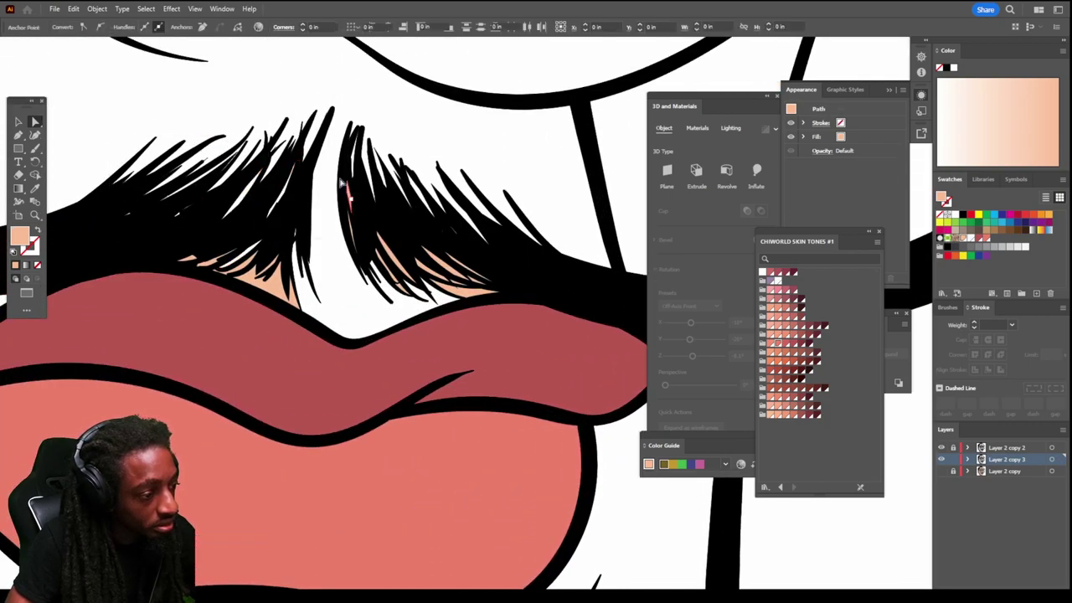
left_click_drag(323, 164, 516, 280)
left_click_drag(181, 233, 309, 267)
left_click(304, 269)
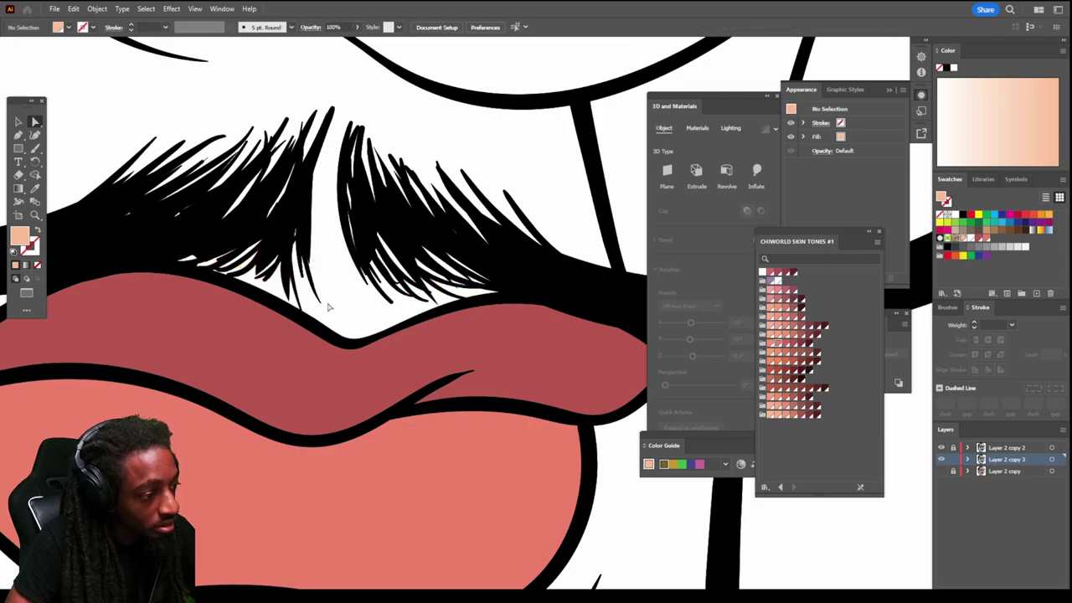
Step: Show Layer 2 copy again, lock the isolated lip-and-eye color layer, and create a new layer directly above Layer 2 copy
key("ctrl+minus")
key("ctrl+minus")
key("ctrl+minus")
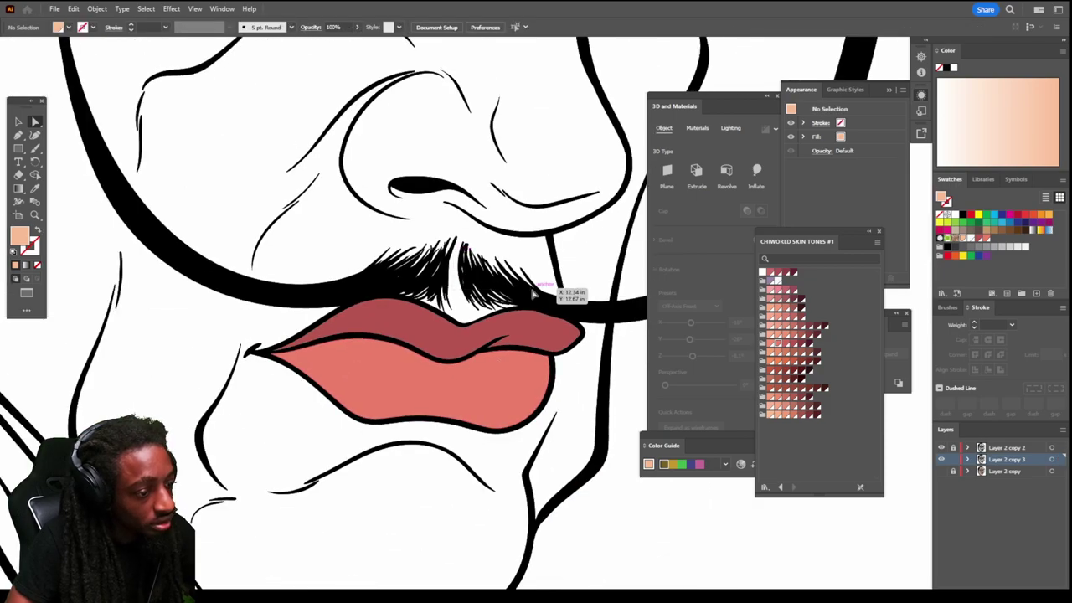
scroll(574, 431, "down", 6)
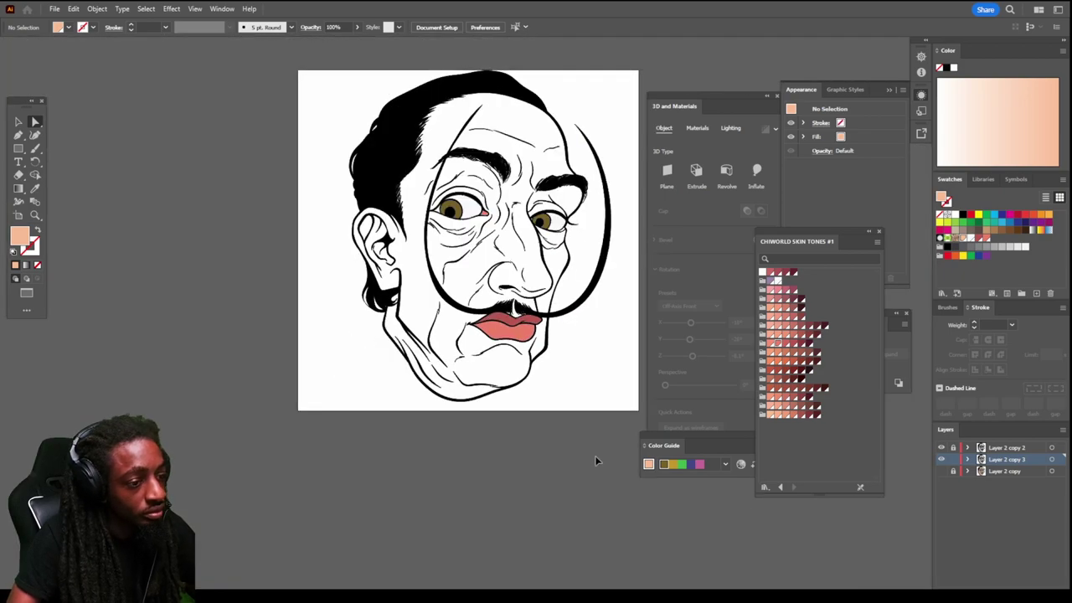
left_click(942, 472)
left_click(996, 471)
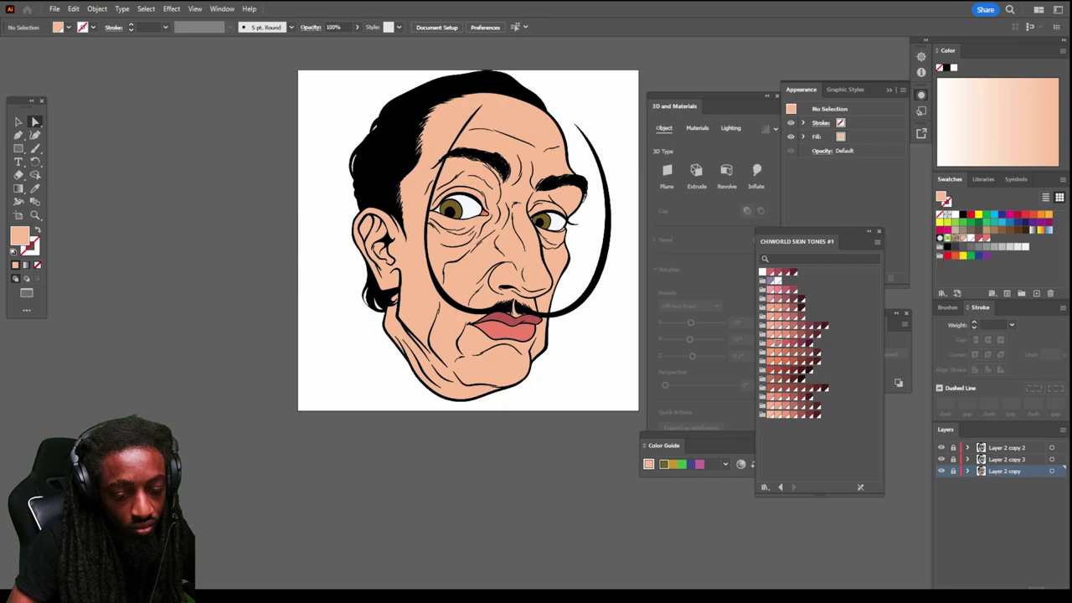
key("ctrl+l")
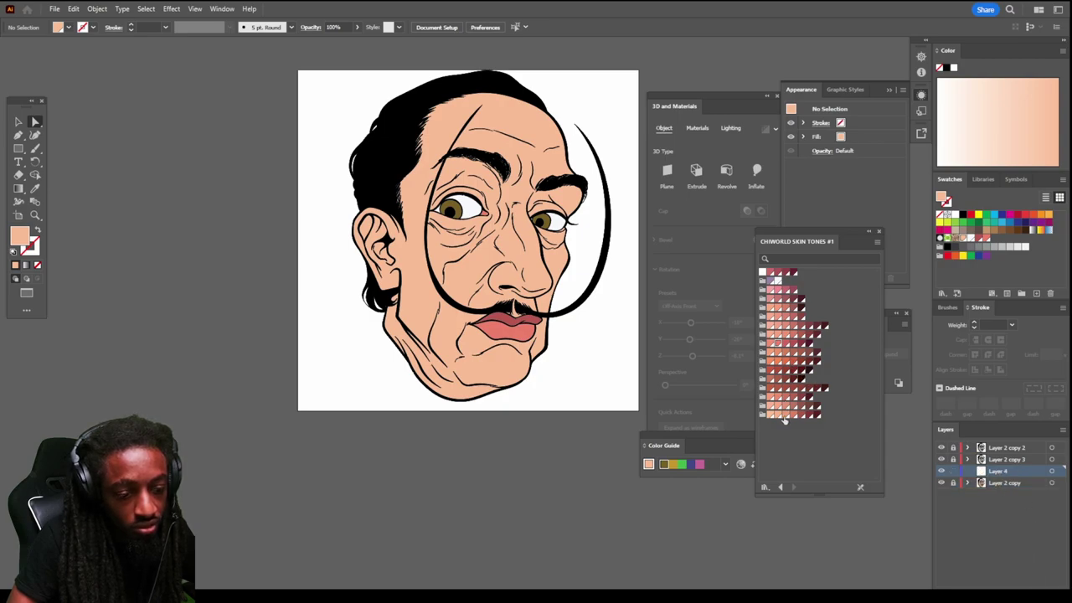
Step: Set a terracotta skin-tone fill and accept Pencil tool options that fill new strokes and close paths within 15 pixels
left_click(794, 417)
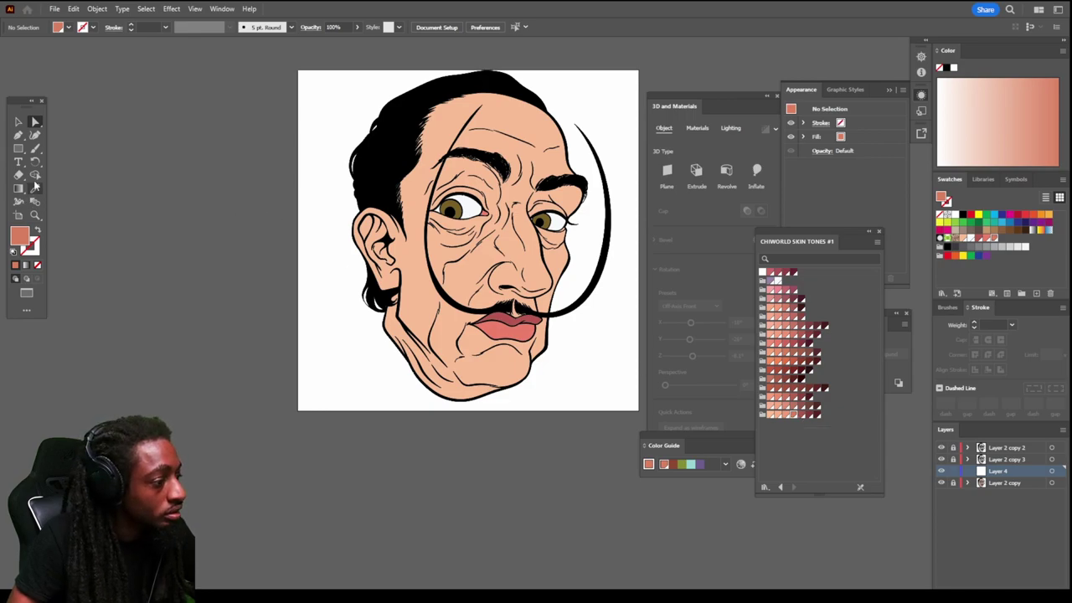
left_click_drag(35, 155, 71, 173)
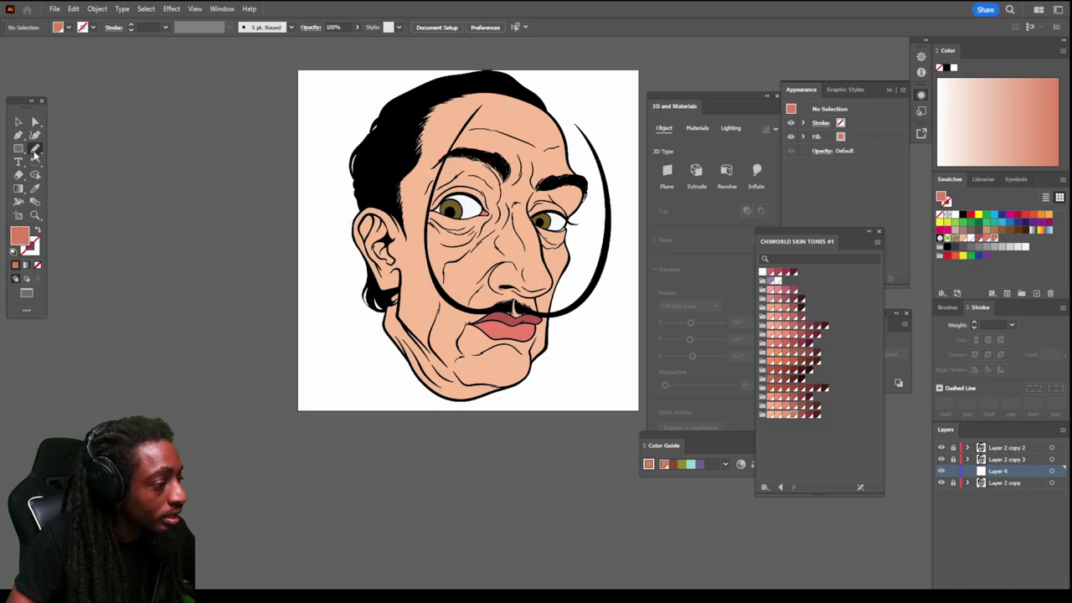
double_click(35, 149)
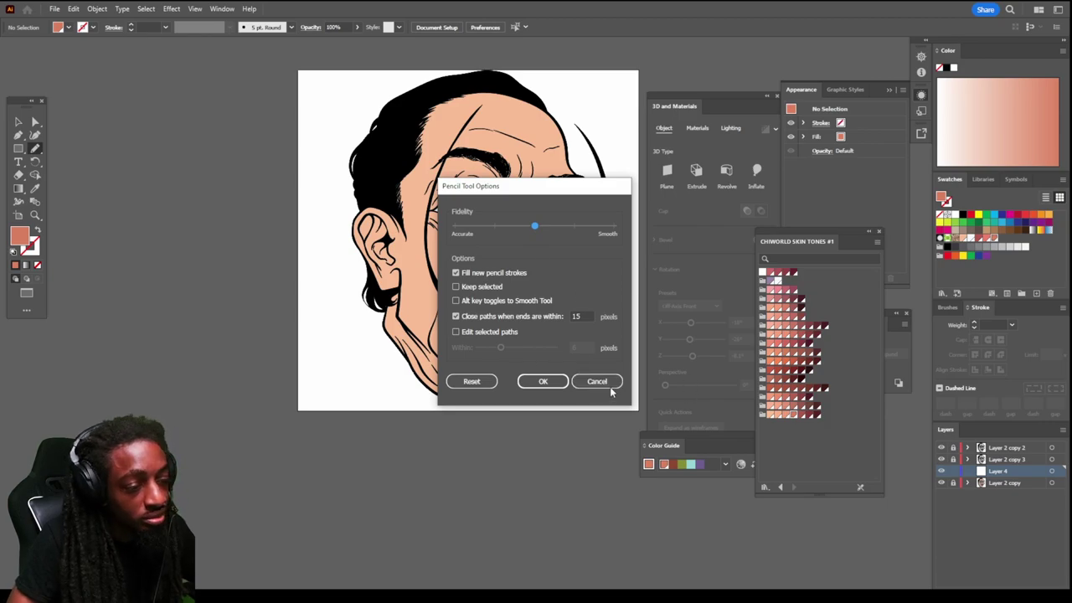
left_click(542, 382)
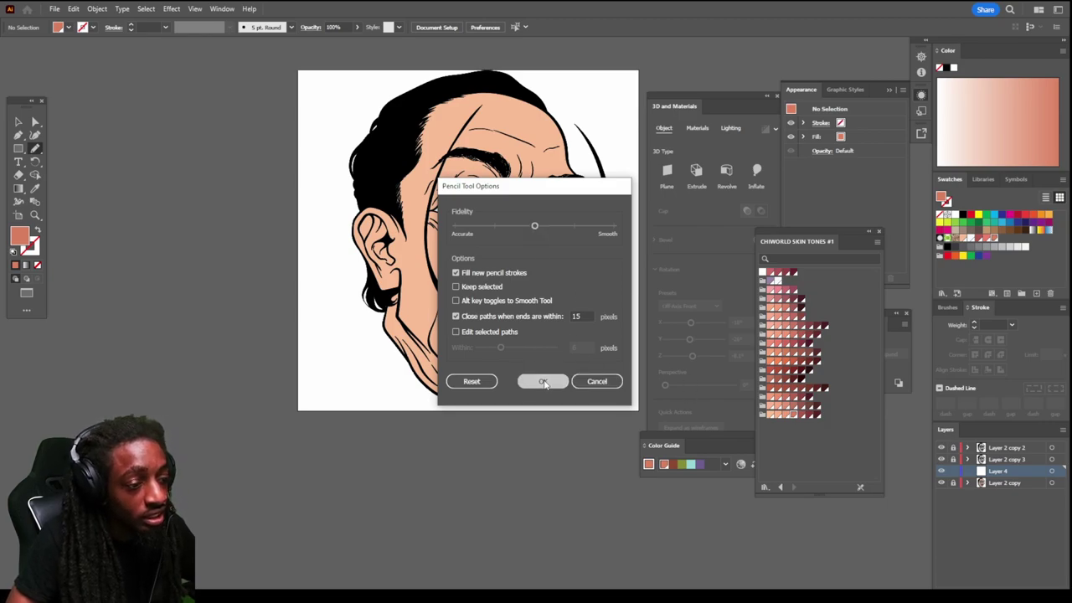
scroll(600, 474, "up", 2)
scroll(601, 475, "up", 2)
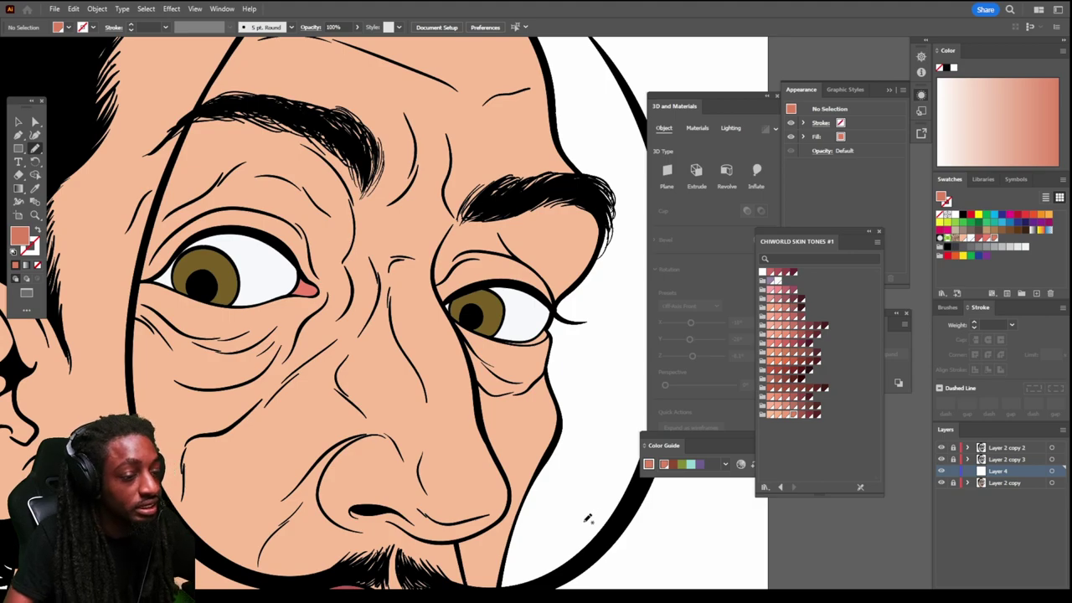
Step: Draw a closed terracotta shadow shape over the narrower eye's upper lid, extending along the socket crease to beneath its eyebrow
scroll(563, 510, "down", 3)
scroll(563, 510, "up", 5)
scroll(562, 510, "left", 1)
scroll(562, 510, "up", 2)
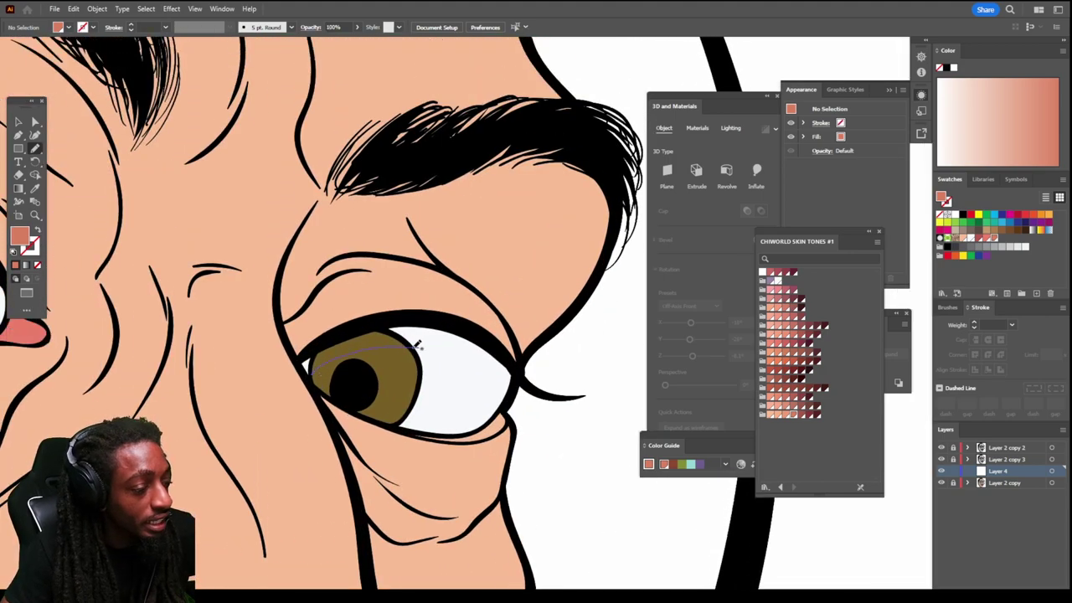
mouse_move(417, 344)
left_mouse_down()
mouse_move(370, 341)
mouse_move(329, 316)
left_mouse_up()
mouse_move(366, 281)
left_mouse_down()
mouse_move(447, 273)
mouse_move(490, 299)
mouse_move(470, 280)
left_mouse_up()
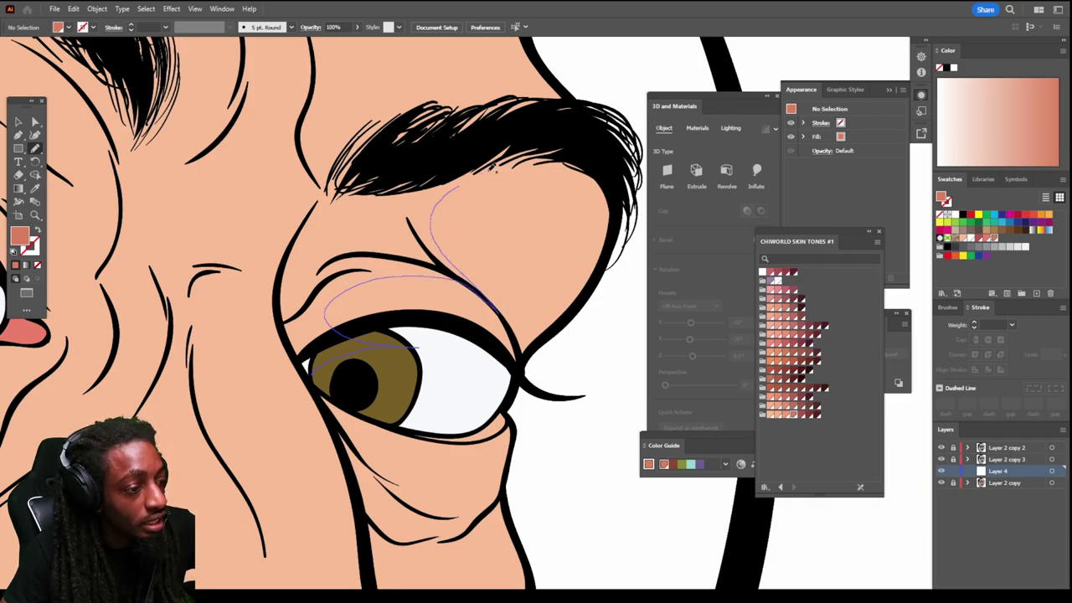
mouse_move(575, 149)
left_mouse_down()
mouse_move(449, 151)
mouse_move(369, 172)
mouse_move(308, 209)
left_mouse_up()
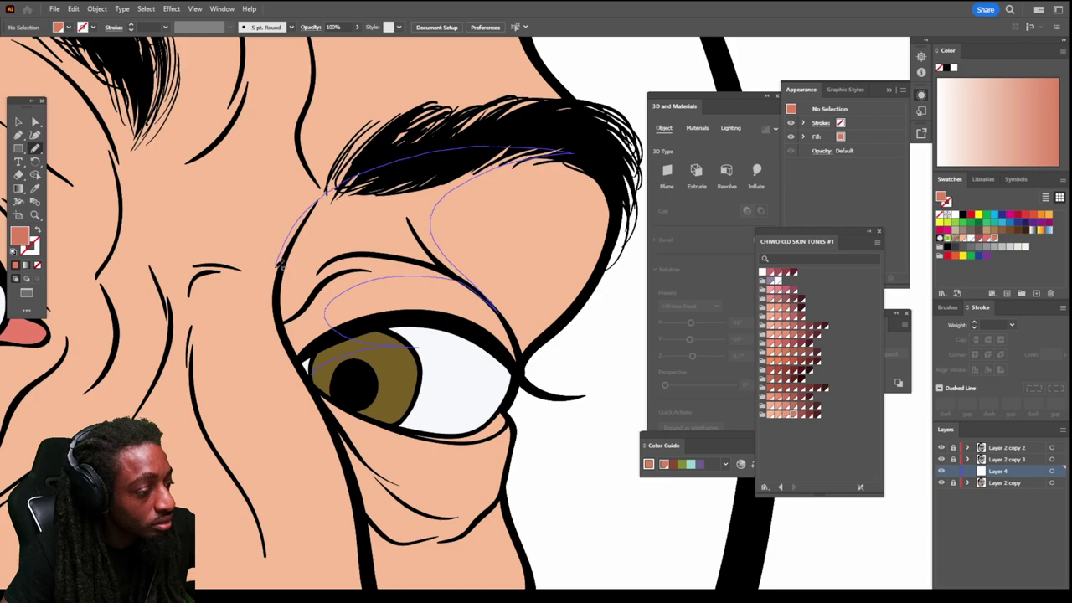
mouse_move(281, 266)
left_mouse_down()
mouse_move(291, 347)
mouse_move(331, 423)
left_mouse_up()
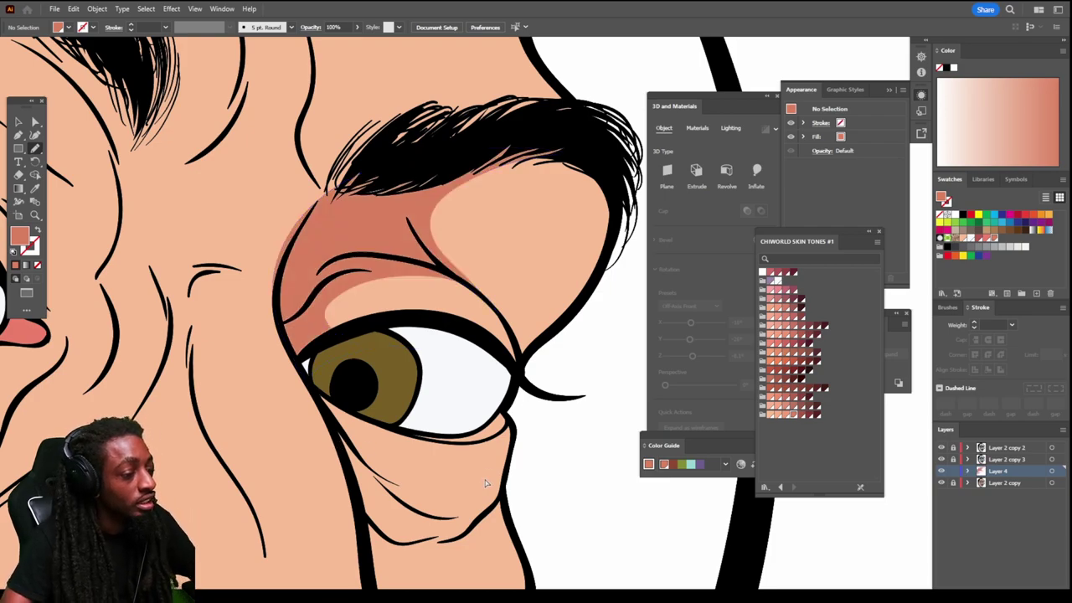
Step: Draw a spiked terracotta shadow shape beneath the wider eye, following its bag wrinkles, wrapping the inner corner and reaching the upper lid
scroll(567, 514, "down", 5)
scroll(546, 510, "up", 4)
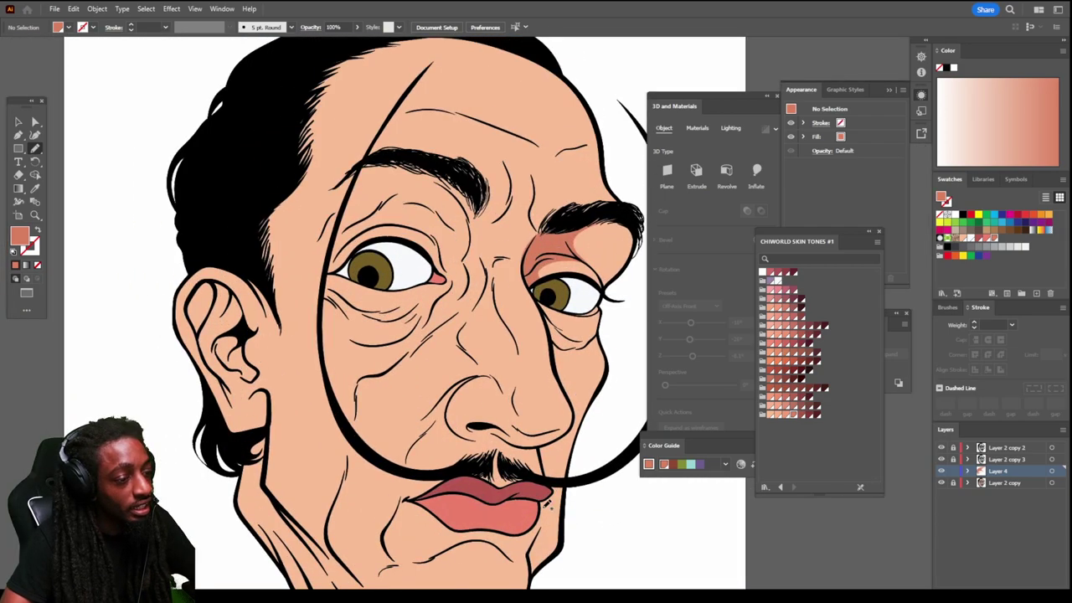
scroll(451, 277, "up", 5)
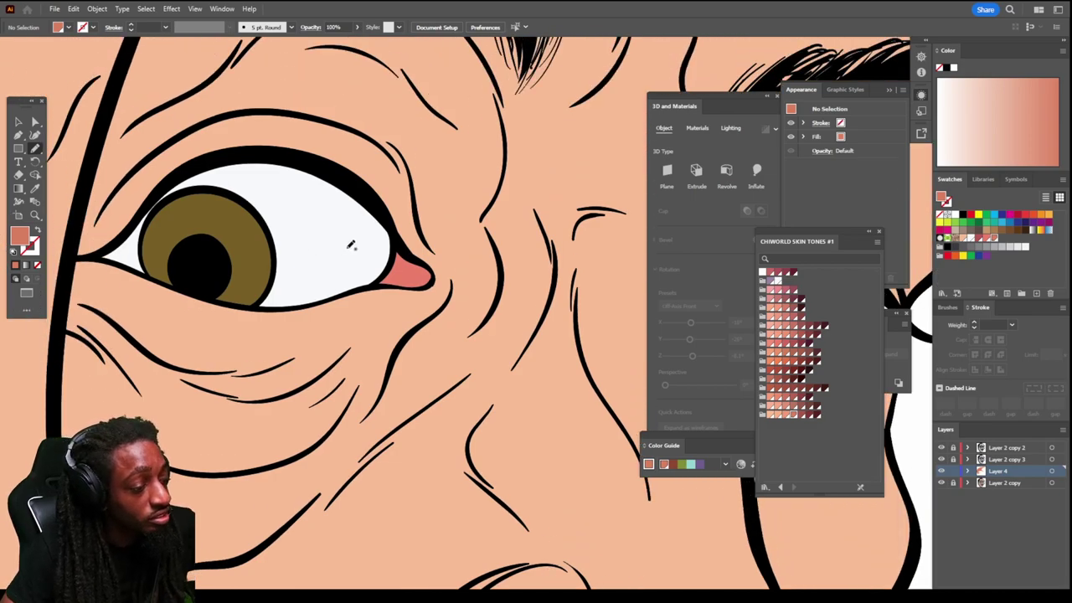
left_click_drag(353, 256, 360, 255)
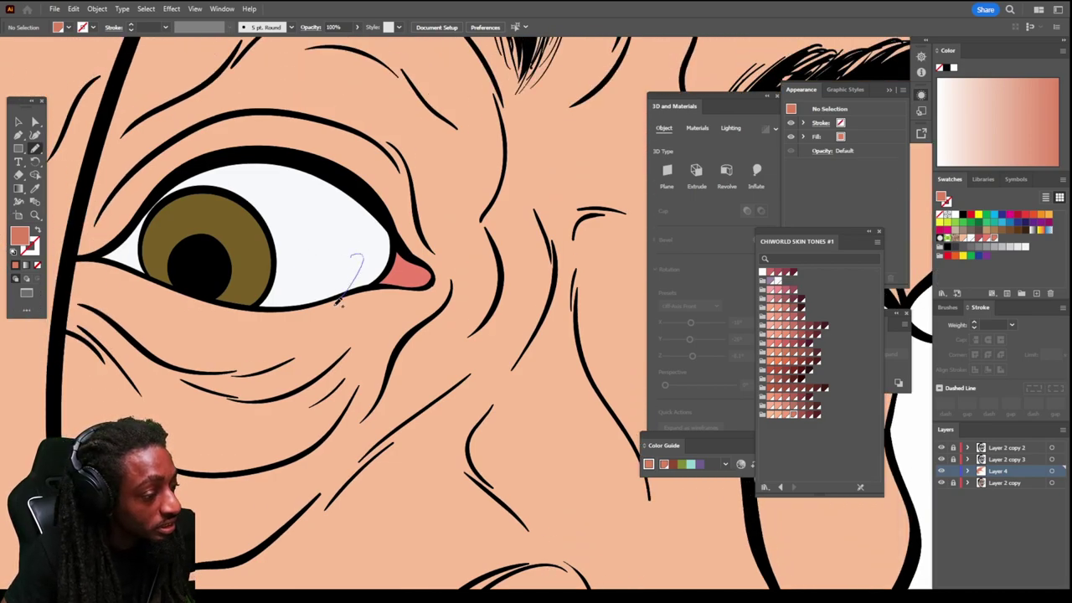
mouse_move(338, 304)
left_mouse_down()
mouse_move(289, 338)
mouse_move(237, 354)
mouse_move(191, 354)
mouse_move(121, 326)
mouse_move(154, 357)
mouse_move(245, 377)
mouse_move(332, 335)
left_mouse_up()
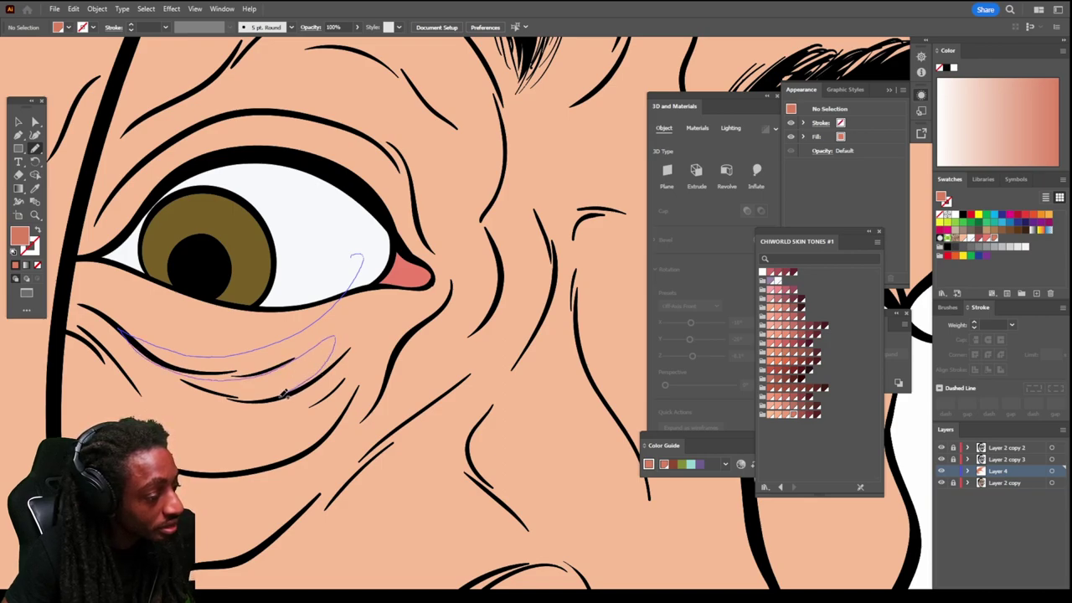
left_click_drag(330, 386, 244, 426)
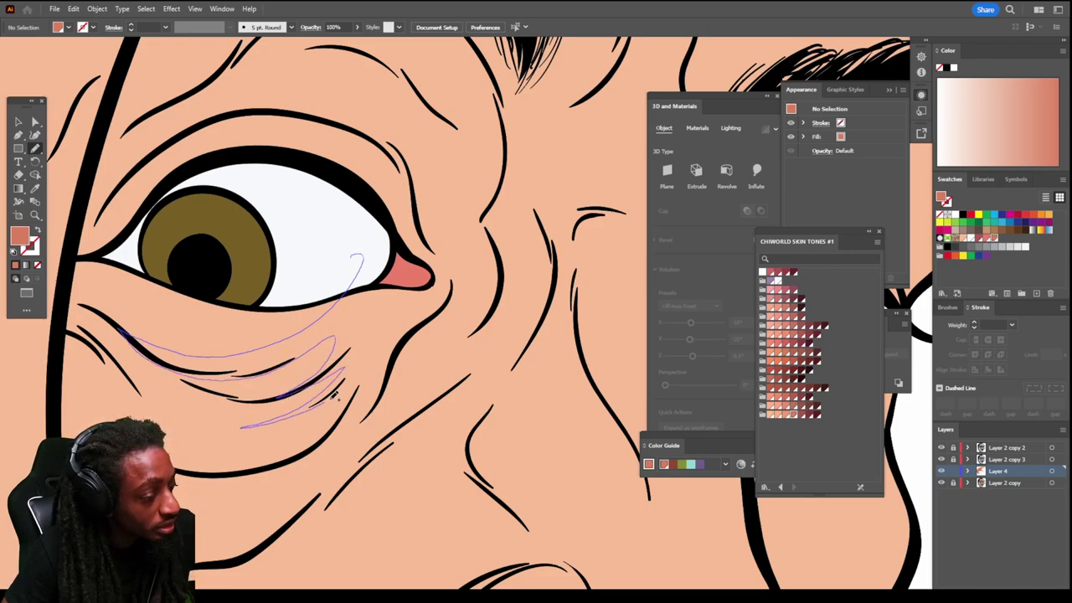
mouse_move(346, 399)
left_mouse_down()
mouse_move(272, 462)
mouse_move(334, 434)
left_mouse_up()
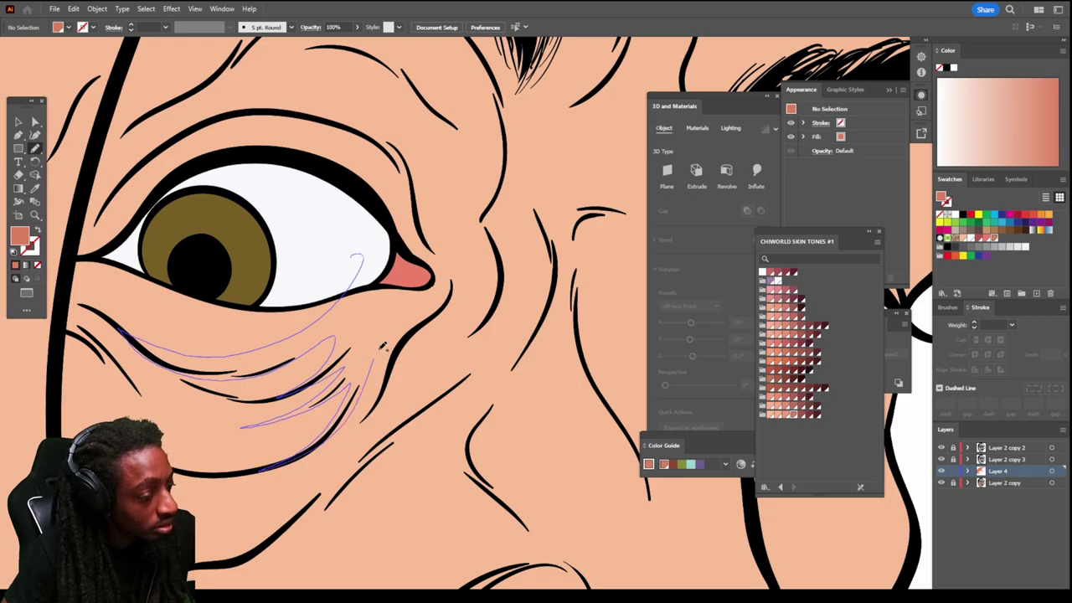
mouse_move(383, 345)
left_mouse_down()
mouse_move(374, 404)
mouse_move(350, 434)
mouse_move(387, 400)
left_mouse_up()
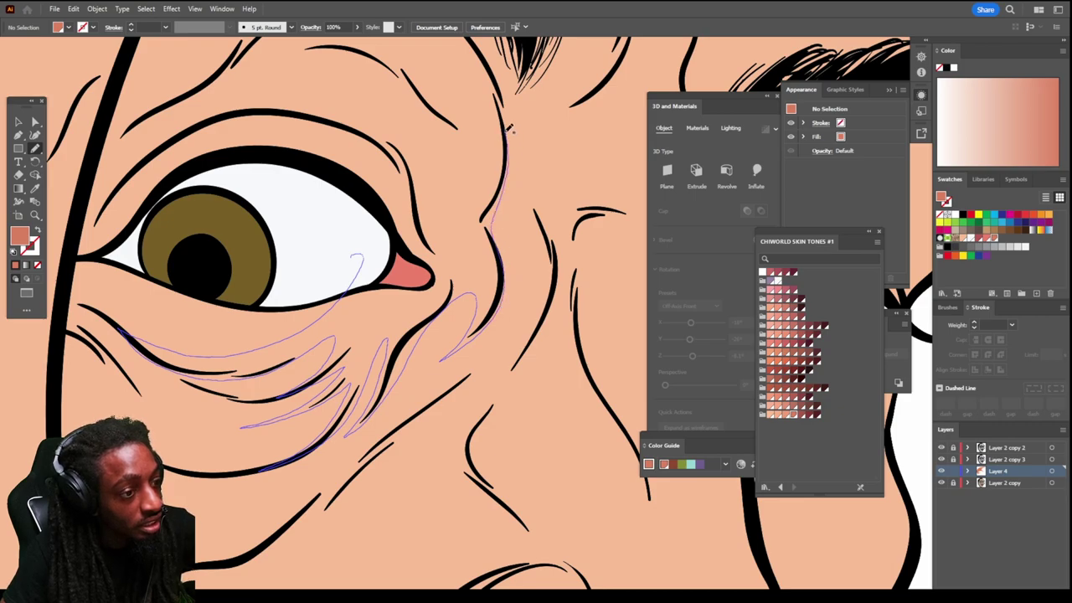
mouse_move(451, 191)
left_mouse_down()
mouse_move(380, 129)
mouse_move(295, 112)
mouse_move(292, 222)
mouse_move(353, 254)
left_mouse_up()
Step: Draw a terracotta shadow shape from the wider eye's upper-lid crease along the underside of its eyebrow to the adjacent frown line
key("ctrl+minus")
key("ctrl+minus")
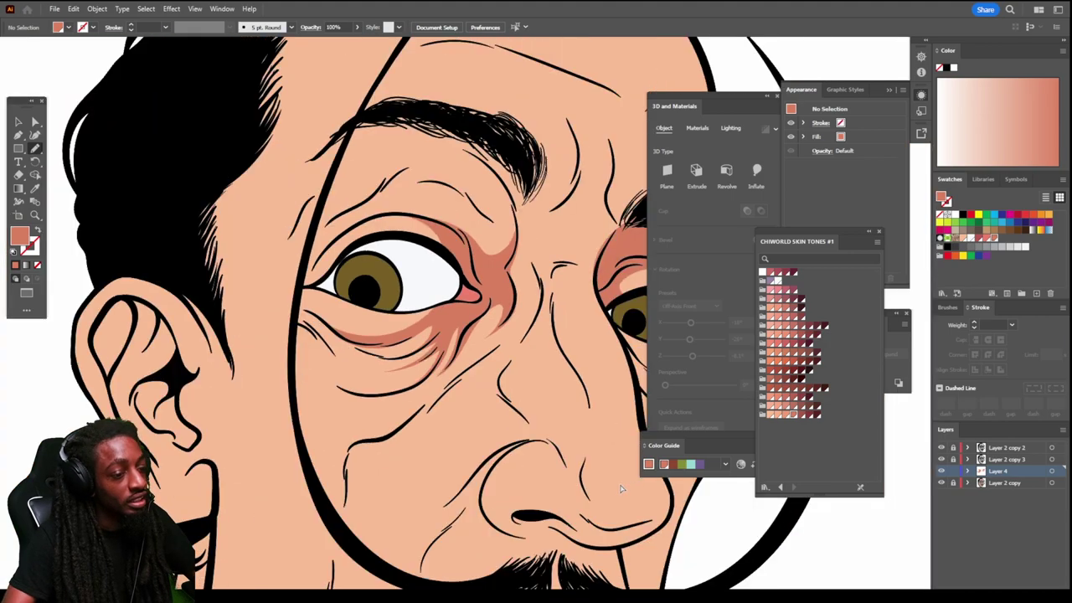
key("ctrl+minus")
key("ctrl+minus")
scroll(557, 237, "up", 4)
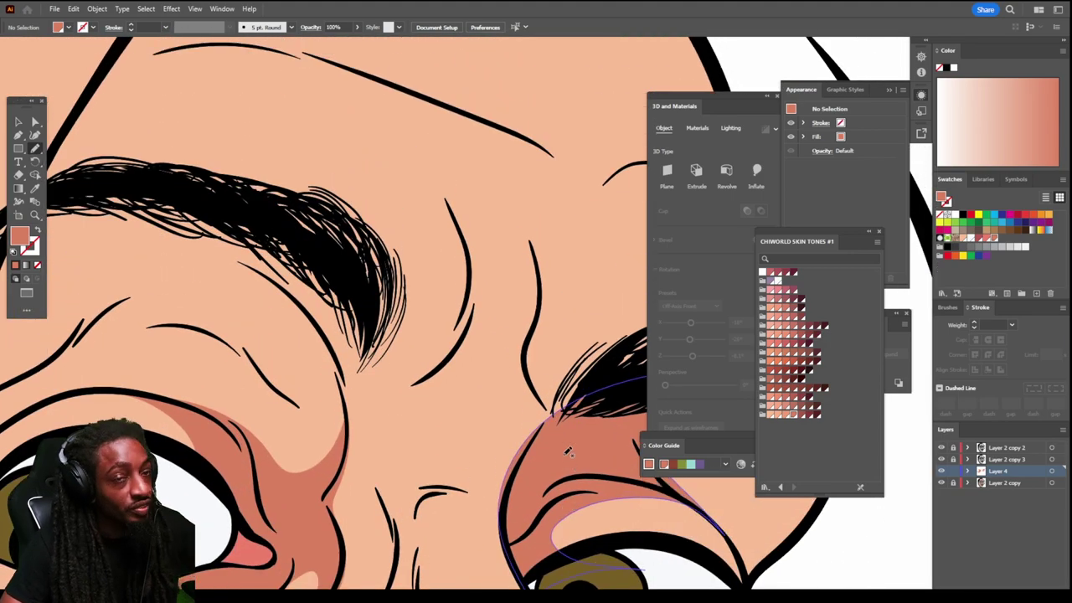
key("ctrl+minus")
key("ctrl+plus")
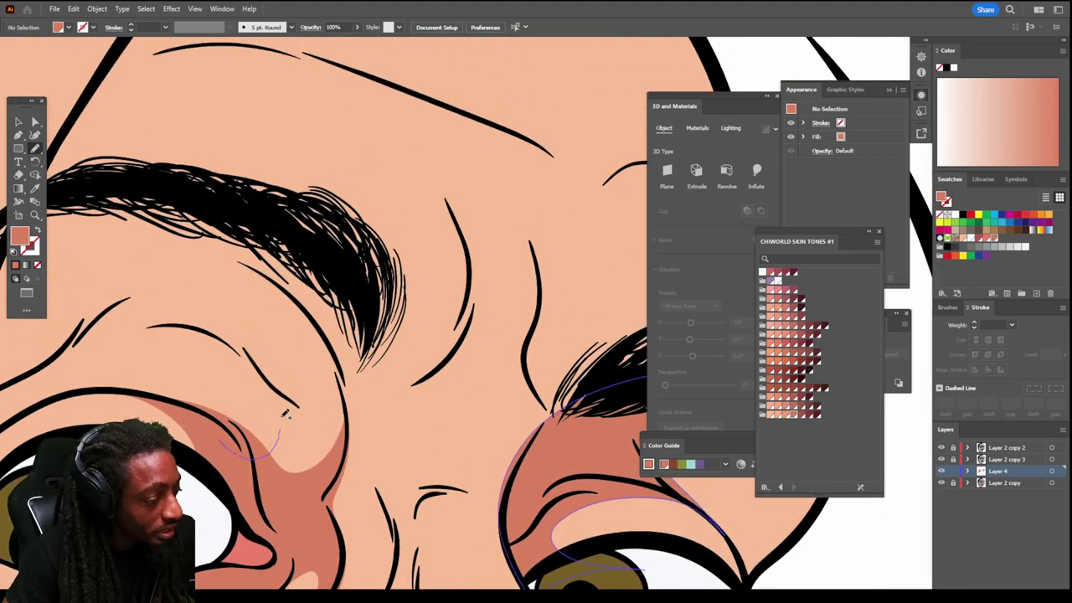
mouse_move(282, 414)
left_mouse_down()
mouse_move(257, 363)
mouse_move(294, 396)
mouse_move(315, 388)
mouse_move(313, 350)
mouse_move(282, 302)
mouse_move(167, 240)
left_mouse_up()
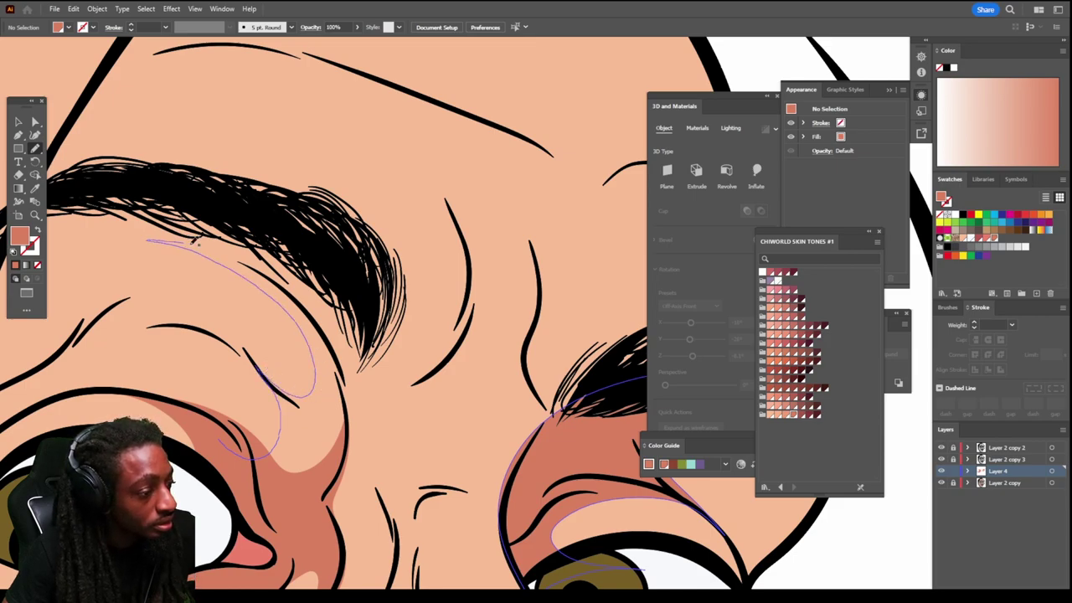
mouse_move(246, 206)
left_mouse_down()
mouse_move(327, 241)
mouse_move(396, 325)
mouse_move(443, 315)
mouse_move(467, 289)
left_mouse_up()
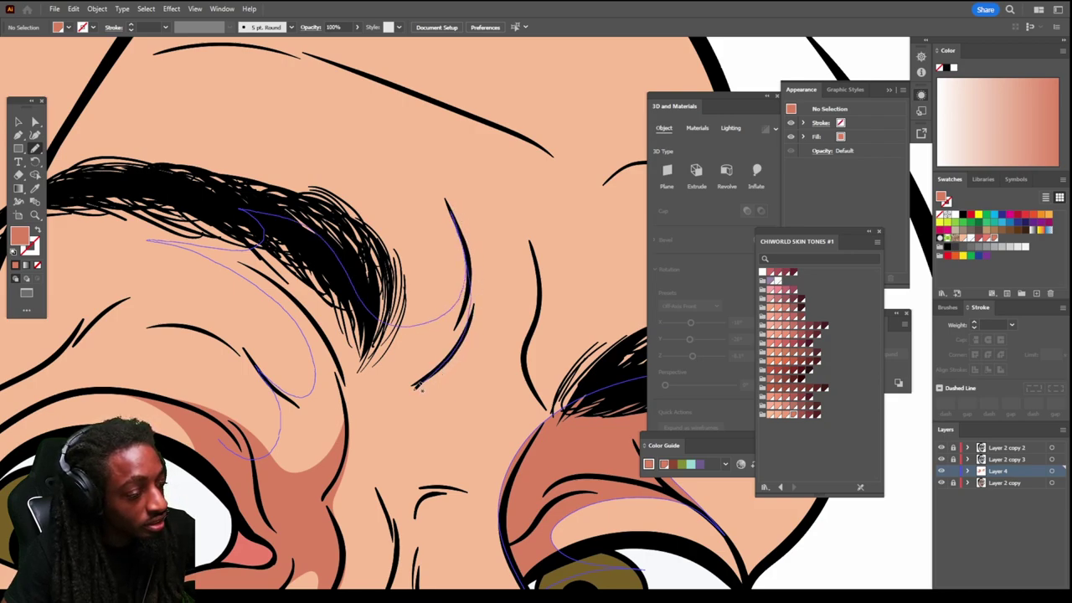
left_click_drag(333, 501, 269, 518)
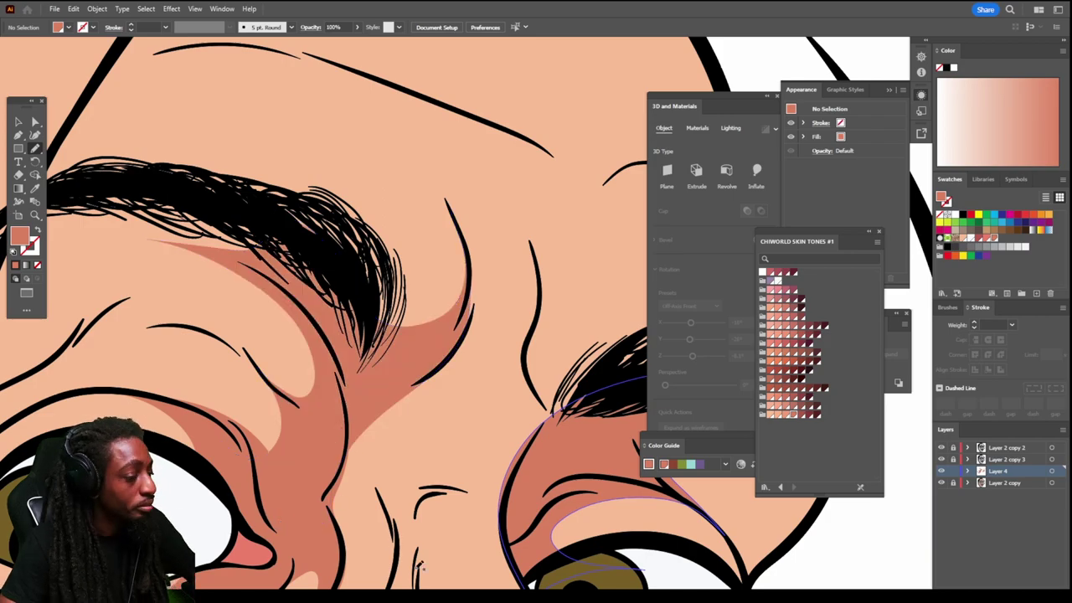
Step: Add a terracotta shadow shape along the short wrinkles between the wider eye's inner corner and the nose bridge
scroll(420, 566, "down", 5)
scroll(425, 534, "up", 6)
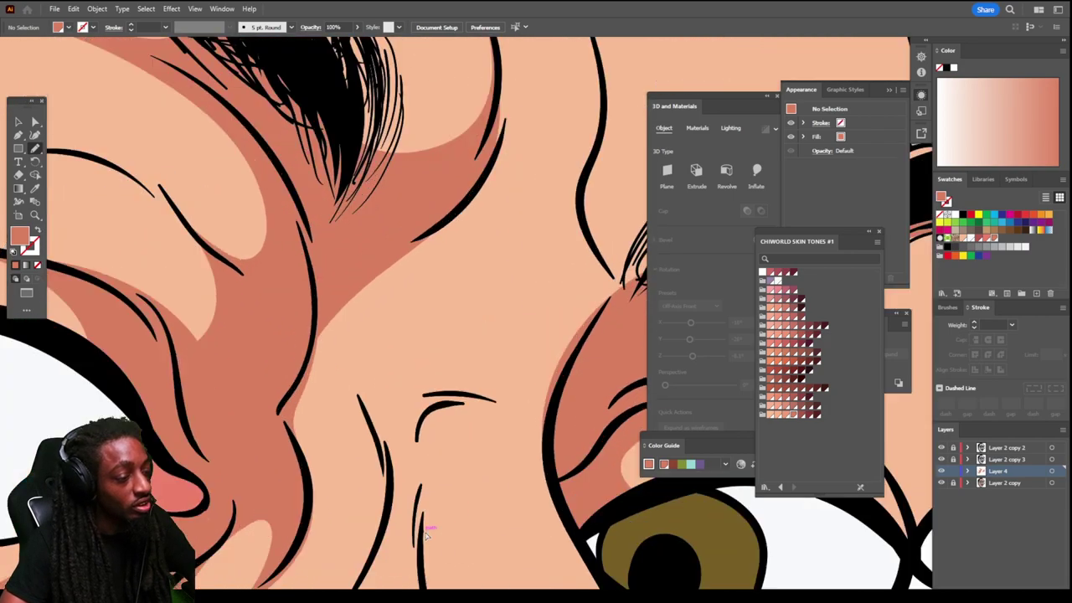
scroll(425, 535, "down", 3)
mouse_move(258, 353)
left_mouse_down()
mouse_move(293, 432)
mouse_move(369, 448)
mouse_move(364, 519)
mouse_move(390, 370)
mouse_move(364, 254)
mouse_move(423, 177)
mouse_move(303, 266)
left_mouse_up()
key("ctrl+0")
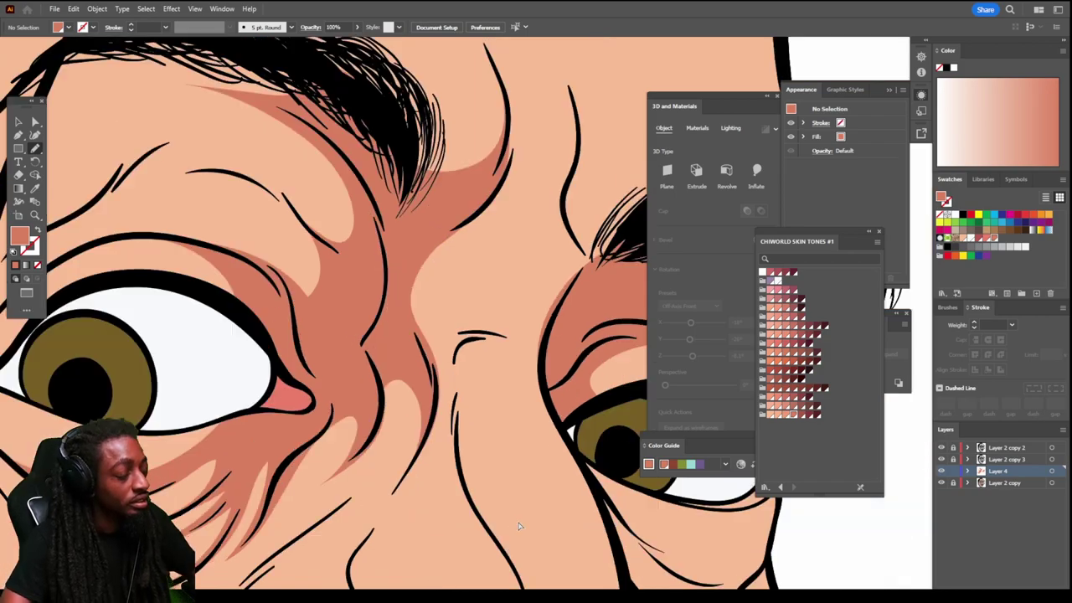
Step: Draw a terracotta shadow shape along the underside of the nose, covering the nostril area and lower tip with a small spike between
scroll(552, 509, "down", 1, "alt")
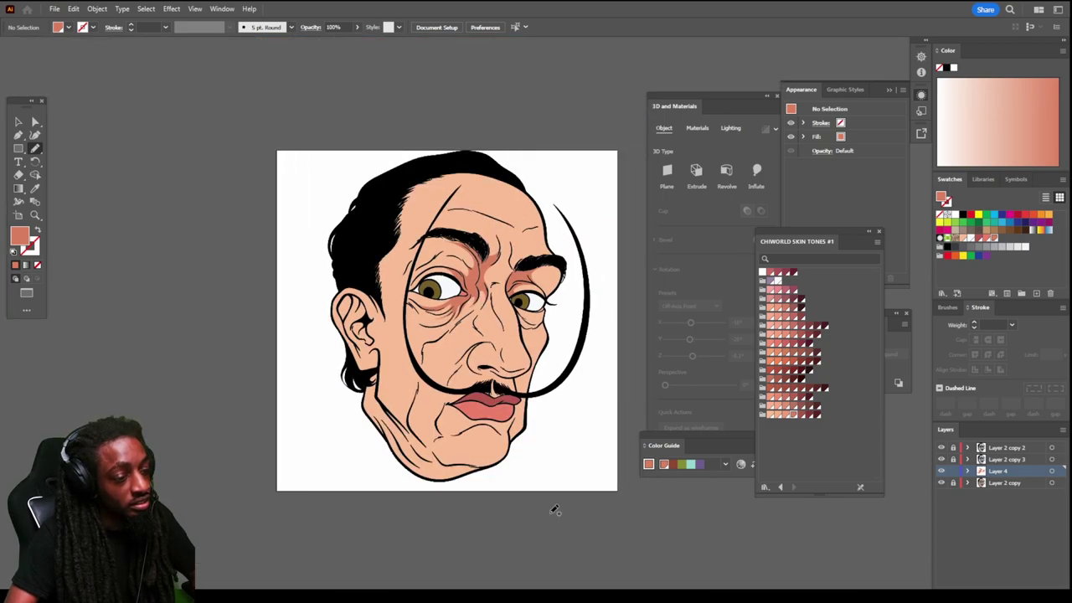
scroll(553, 509, "up", 6, "alt")
scroll(549, 500, "up", 4, "alt")
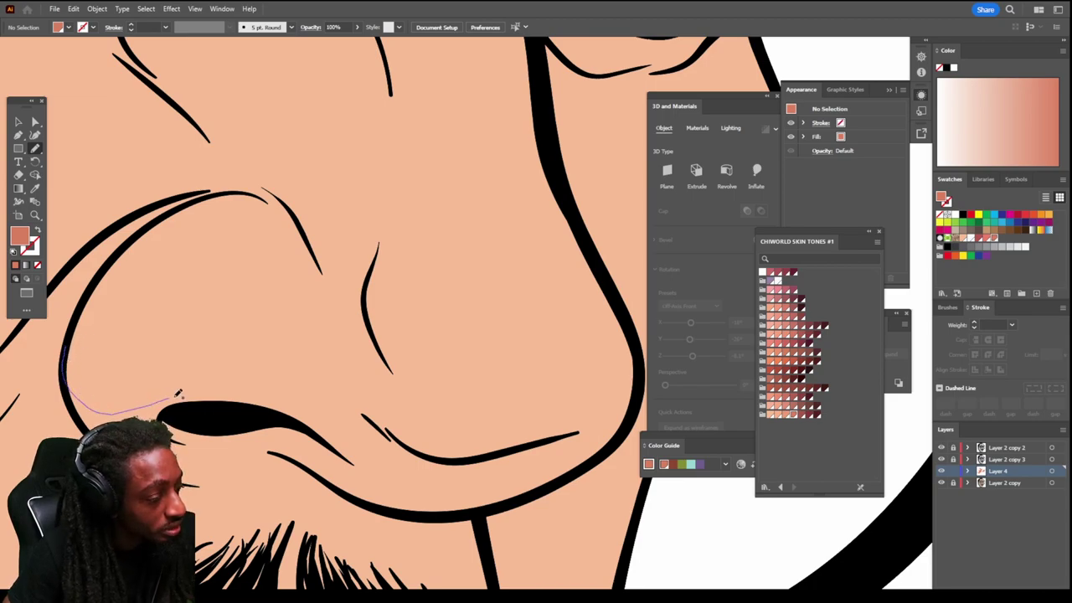
left_click_drag(177, 393, 276, 393)
mouse_move(362, 431)
left_mouse_down()
mouse_move(421, 440)
mouse_move(490, 446)
mouse_move(563, 430)
mouse_move(640, 386)
mouse_move(631, 420)
mouse_move(572, 486)
mouse_move(467, 523)
mouse_move(360, 509)
mouse_move(258, 443)
mouse_move(203, 443)
mouse_move(277, 478)
left_mouse_up()
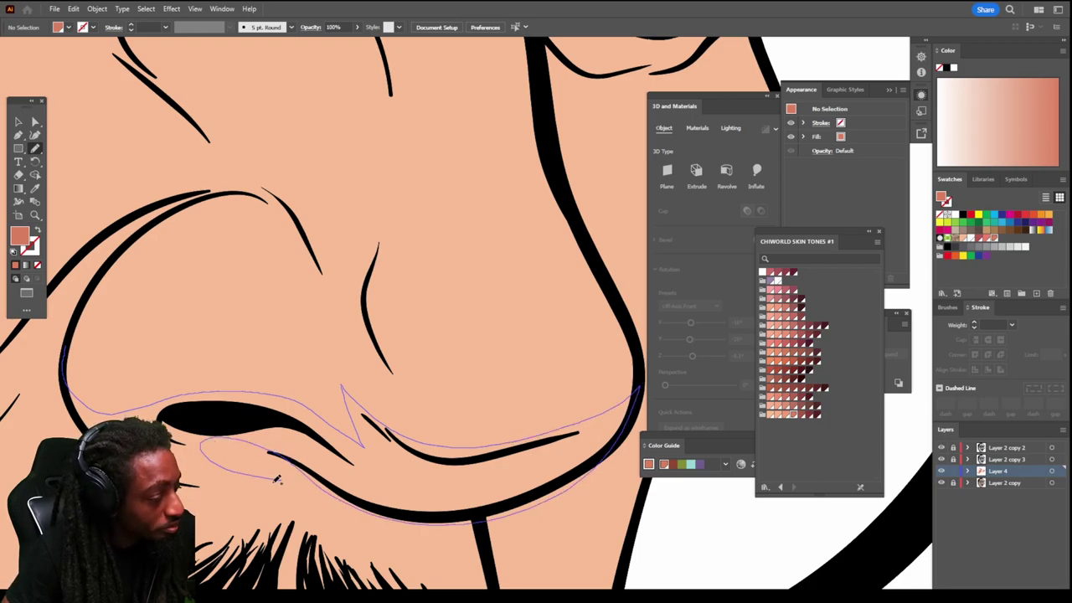
left_click_drag(68, 350, 65, 356)
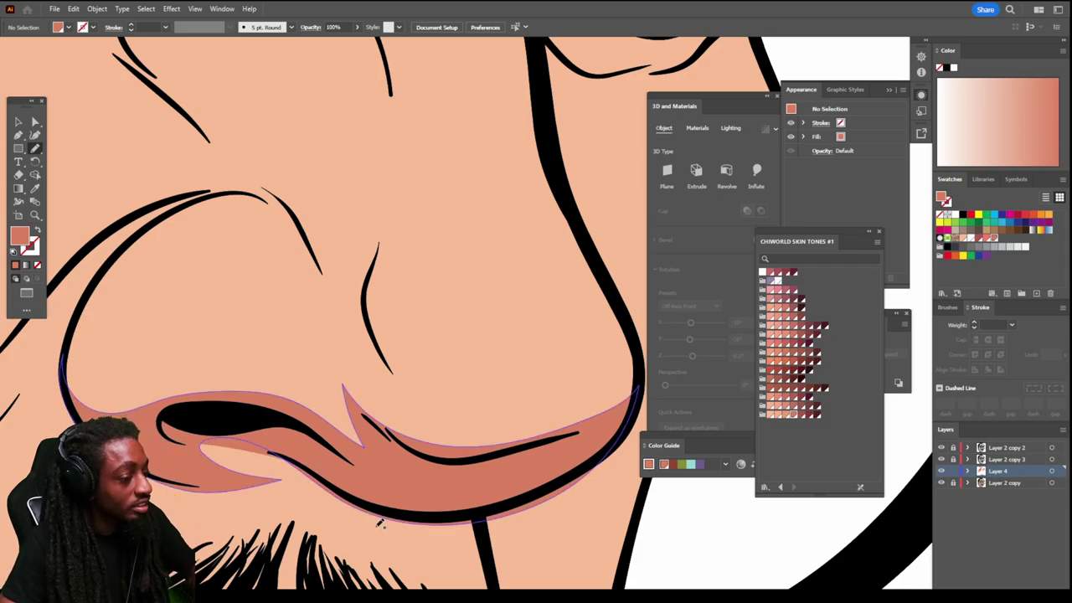
Step: Draw a terracotta shadow shape beneath the narrower eye, following the nose edge and the wrinkles of the eye bag
key("ctrl+minus")
key("ctrl+minus")
key("ctrl+minus")
key("ctrl+minus")
key("ctrl+minus")
key("ctrl+minus")
scroll(546, 560, "down", 3)
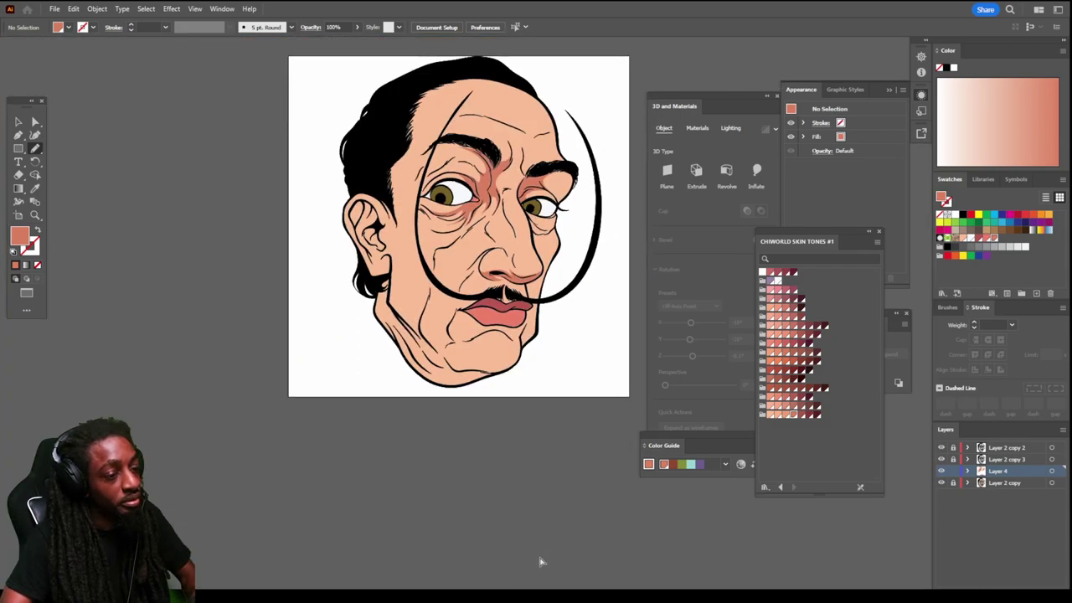
scroll(541, 562, "up", 5)
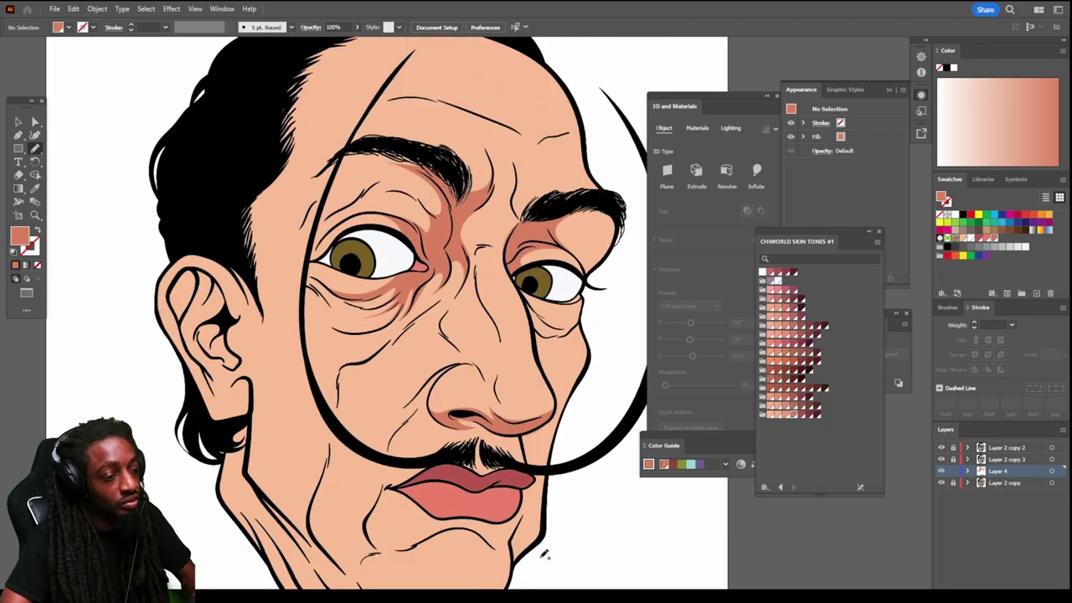
scroll(544, 555, "up", 4)
mouse_move(205, 219)
left_mouse_down()
mouse_move(261, 328)
mouse_move(283, 444)
mouse_move(348, 501)
mouse_move(457, 458)
mouse_move(352, 462)
mouse_move(291, 379)
left_mouse_up()
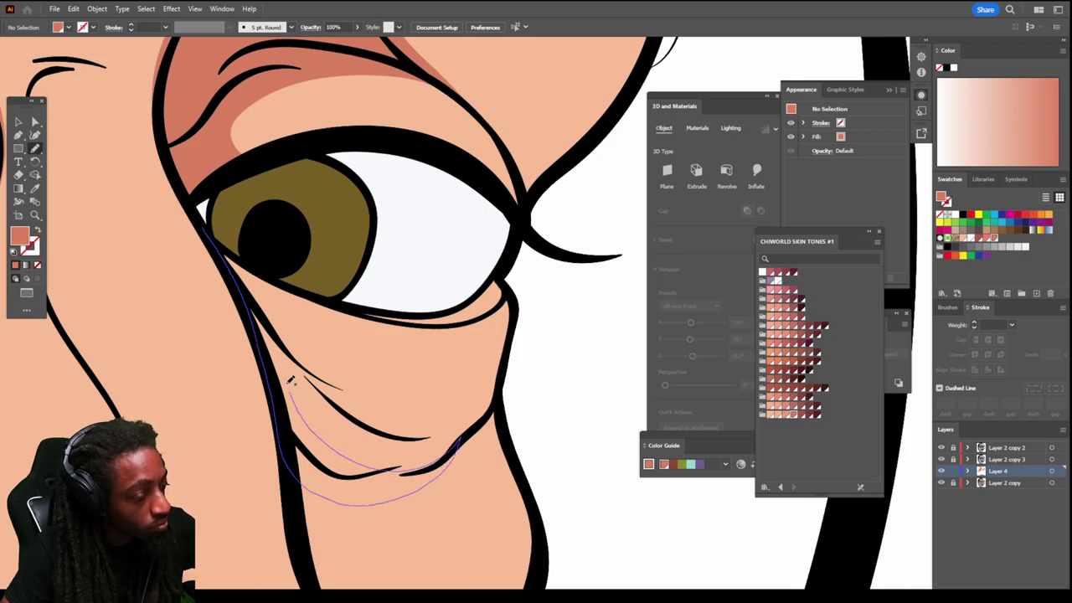
mouse_move(329, 410)
left_mouse_down()
mouse_move(377, 437)
mouse_move(422, 441)
left_mouse_up()
mouse_move(472, 411)
left_mouse_down()
mouse_move(355, 401)
mouse_move(371, 395)
mouse_move(289, 303)
mouse_move(425, 327)
mouse_move(492, 313)
mouse_move(237, 167)
mouse_move(204, 229)
left_mouse_up()
Step: Draw a terracotta shadow shape down the side of the nose bridge, from the inner-eye wrinkles to a point near the bridge line's lower end
key("ctrl+minus")
key("ctrl+minus")
key("ctrl+minus")
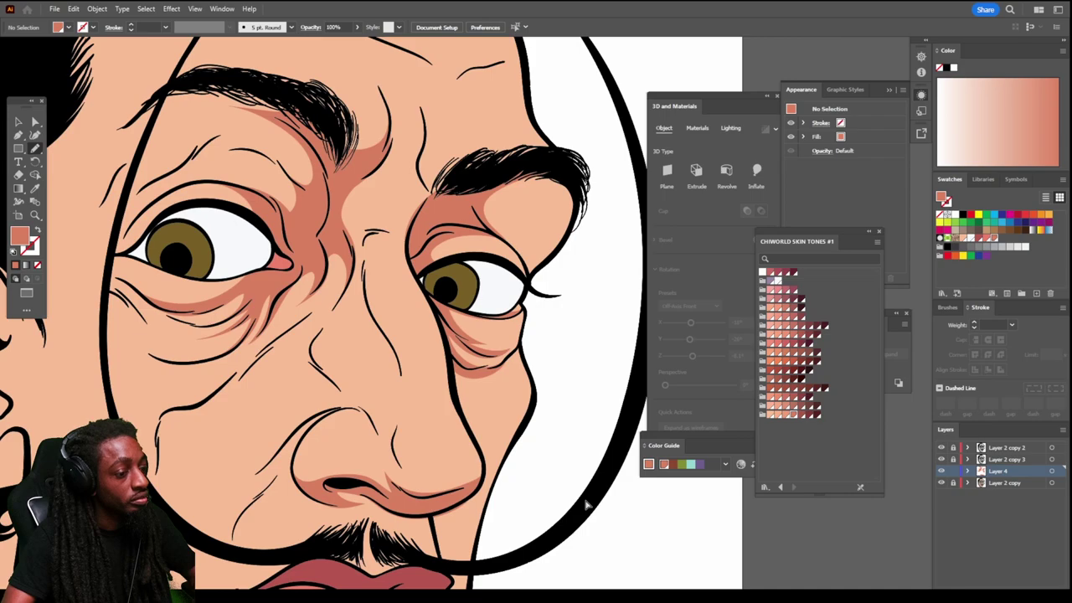
key("ctrl+minus")
key("ctrl+minus")
key("ctrl+minus")
key("ctrl+equal")
key("ctrl+equal")
key("ctrl+equal")
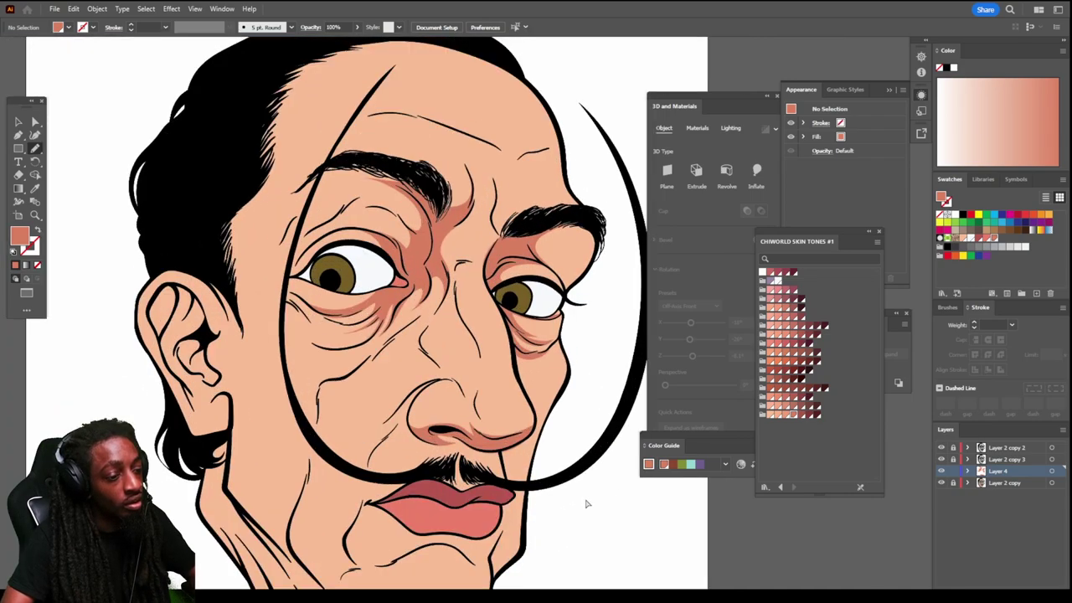
left_click_drag(255, 180, 258, 251)
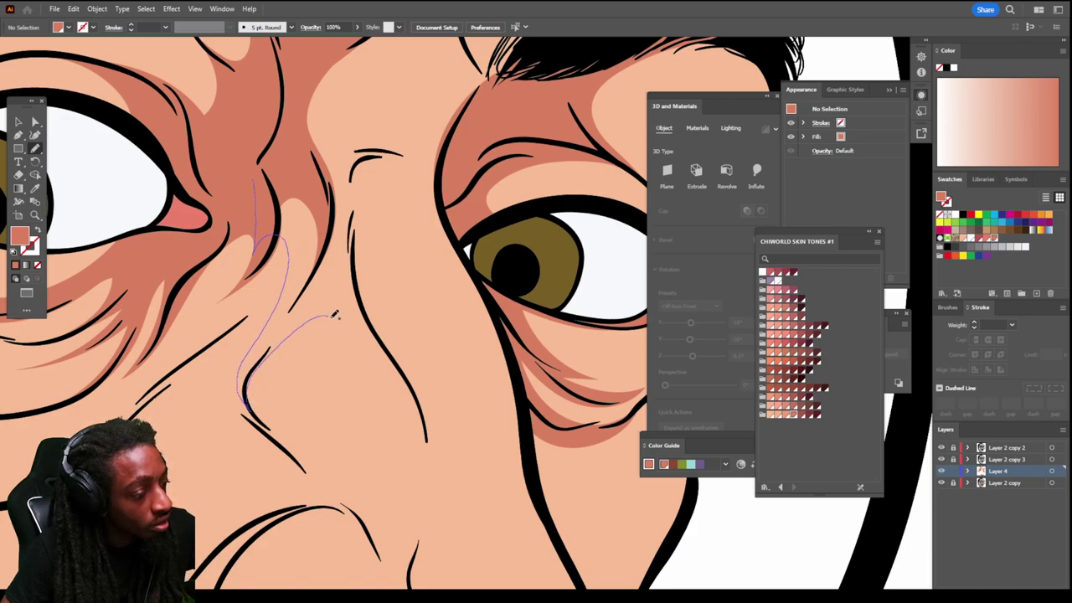
mouse_move(334, 315)
left_mouse_down()
mouse_move(382, 374)
mouse_move(423, 483)
left_mouse_up()
mouse_move(432, 436)
left_mouse_down()
mouse_move(421, 383)
mouse_move(393, 334)
left_mouse_up()
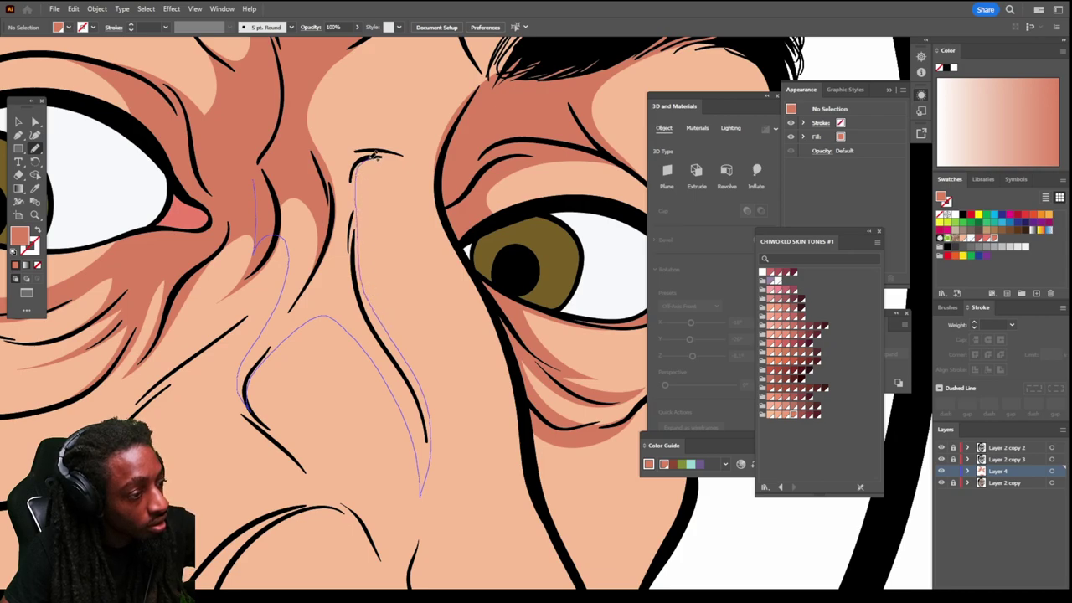
mouse_move(359, 156)
left_mouse_down()
mouse_move(318, 117)
mouse_move(282, 109)
mouse_move(254, 178)
left_mouse_up()
Step: Draw a terracotta shadow shape beneath the lower lip, from the mouth-side fold along the chin crease and down the chin's far edge
scroll(515, 515, "down", 6)
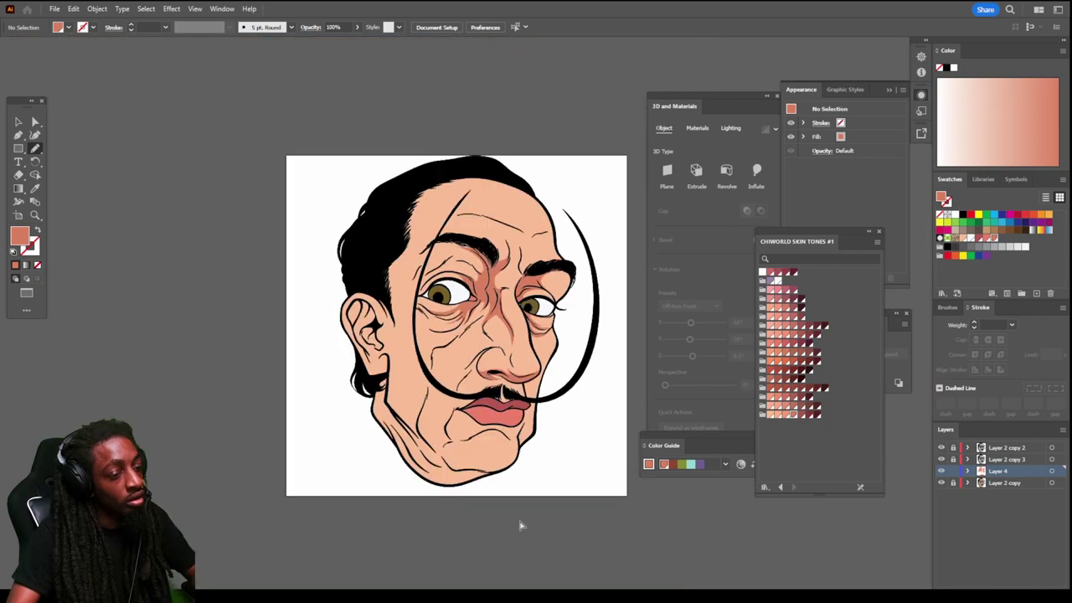
scroll(520, 509, "up", 2)
scroll(521, 506, "down", 2)
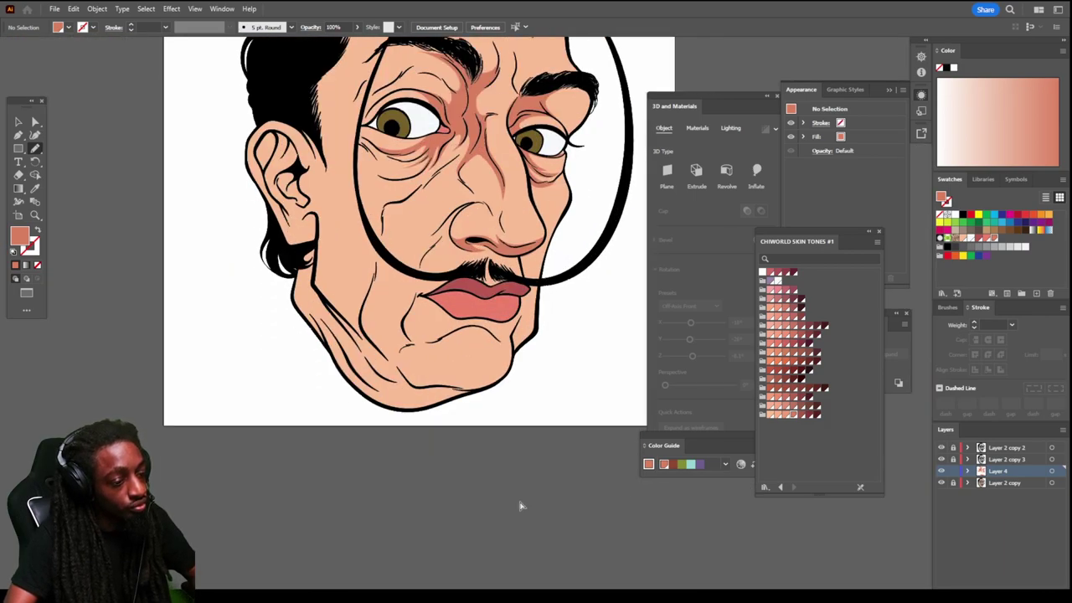
scroll(521, 503, "up", 5)
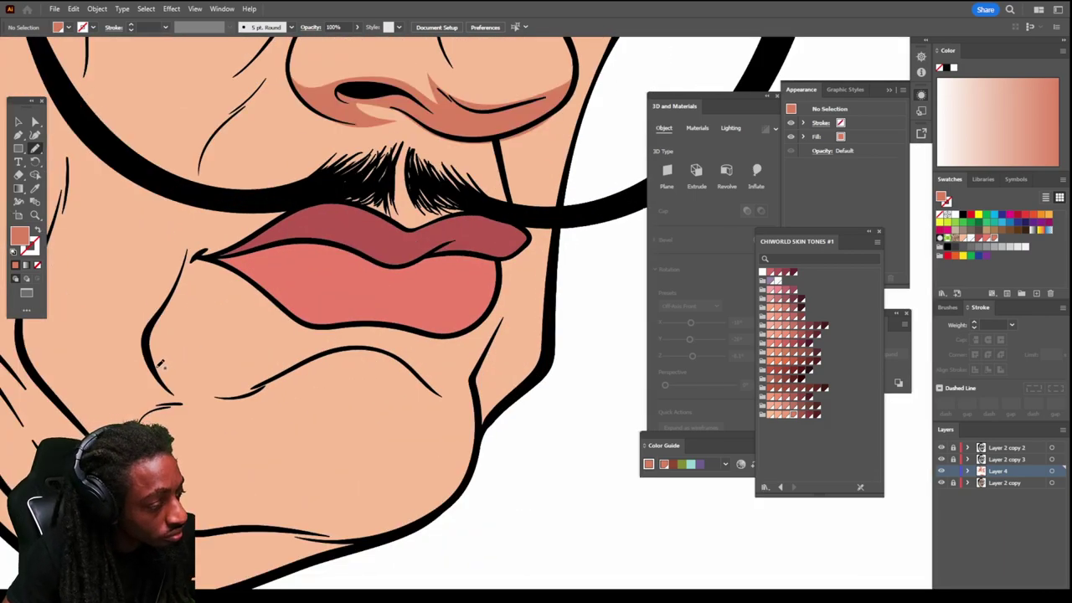
mouse_move(154, 365)
left_mouse_down()
mouse_move(184, 379)
mouse_move(222, 378)
mouse_move(290, 339)
left_mouse_up()
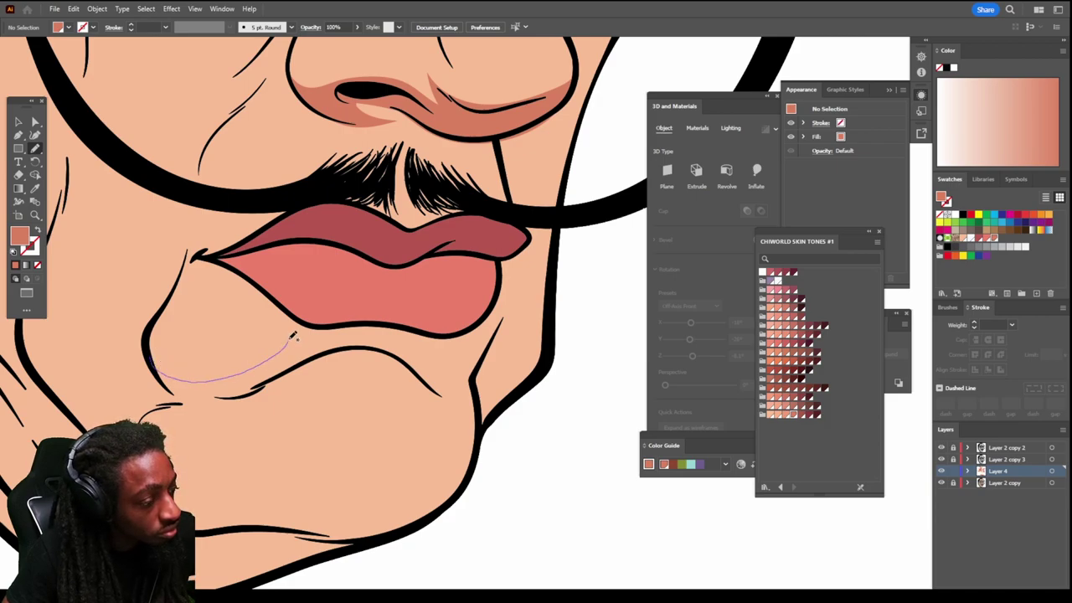
left_click_drag(260, 280, 445, 300)
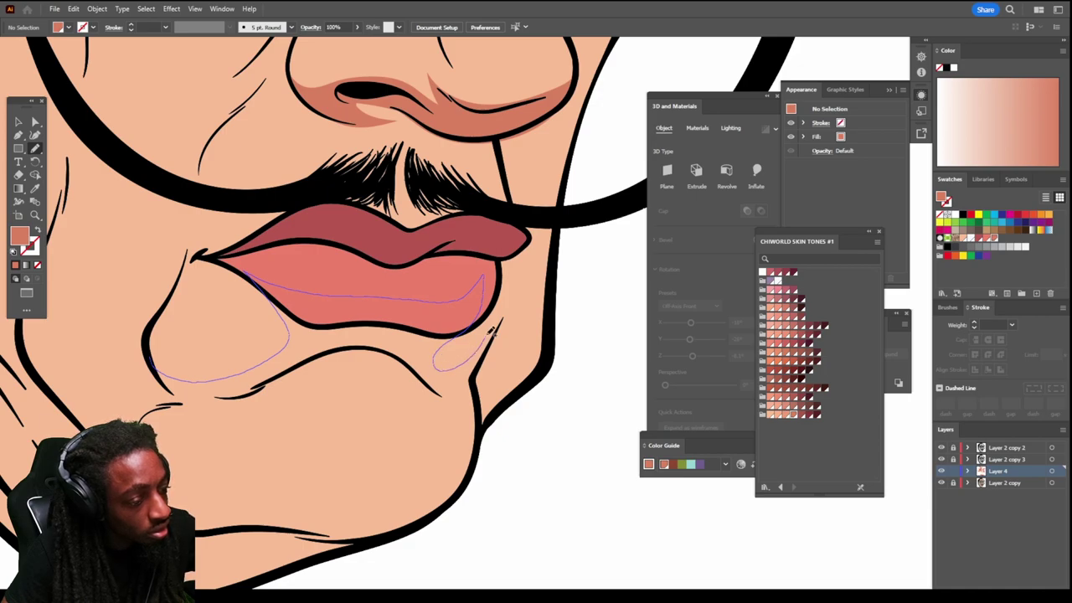
mouse_move(480, 284)
left_mouse_down()
mouse_move(491, 241)
mouse_move(516, 226)
mouse_move(561, 225)
mouse_move(524, 319)
left_mouse_up()
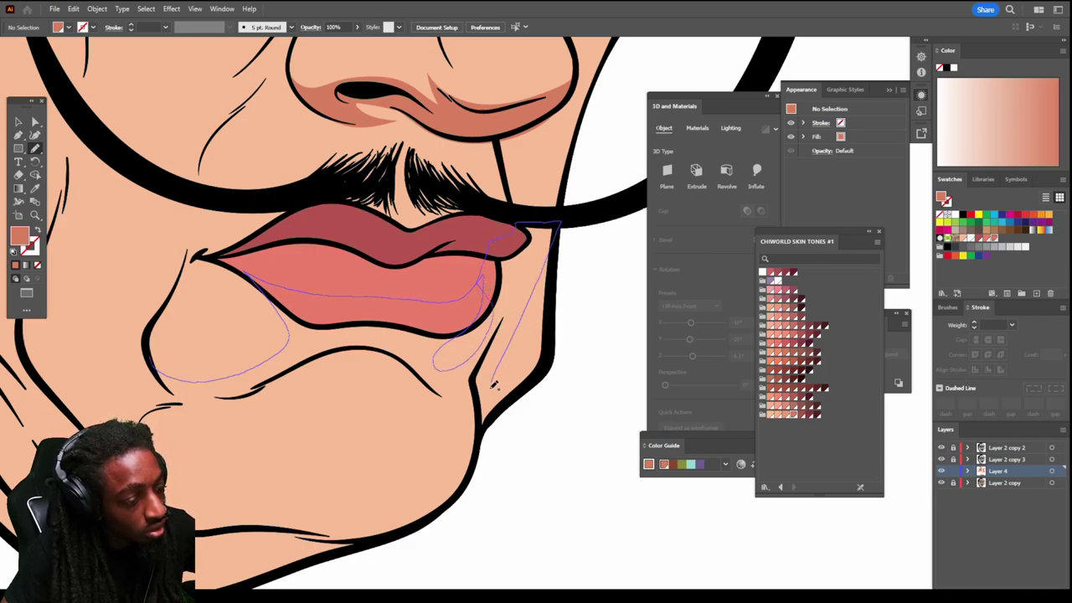
mouse_move(494, 383)
left_mouse_down()
mouse_move(467, 484)
mouse_move(435, 514)
mouse_move(463, 468)
mouse_move(451, 414)
mouse_move(416, 386)
mouse_move(339, 362)
left_mouse_up()
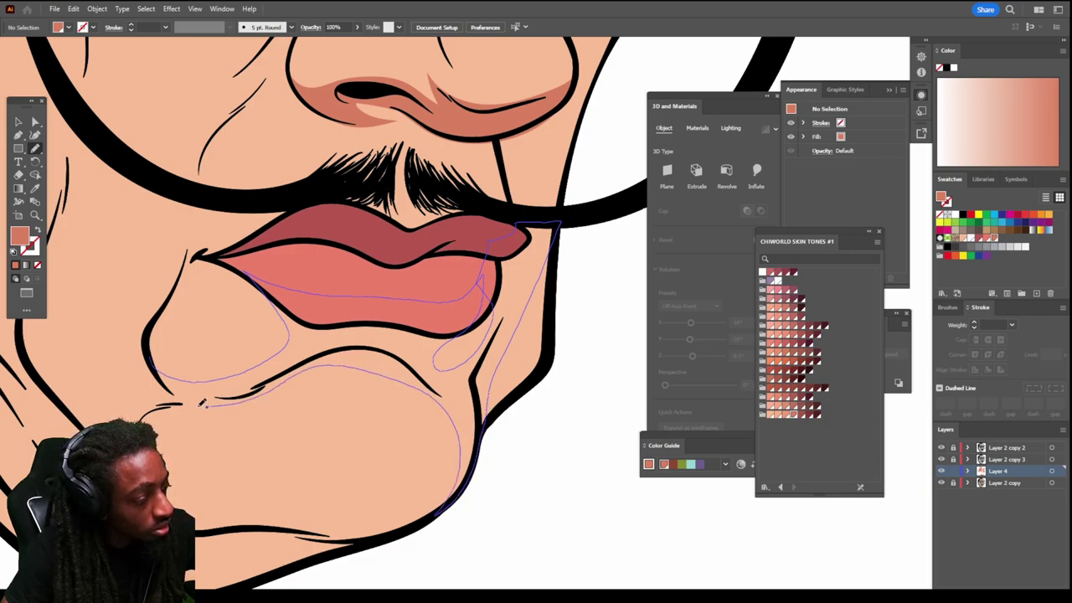
left_click_drag(153, 369, 151, 345)
Step: Draw terracotta shadows beneath the nose, one beside the short line on the far cheek and one just above the mustache
key("ctrl+minus")
key("ctrl+minus")
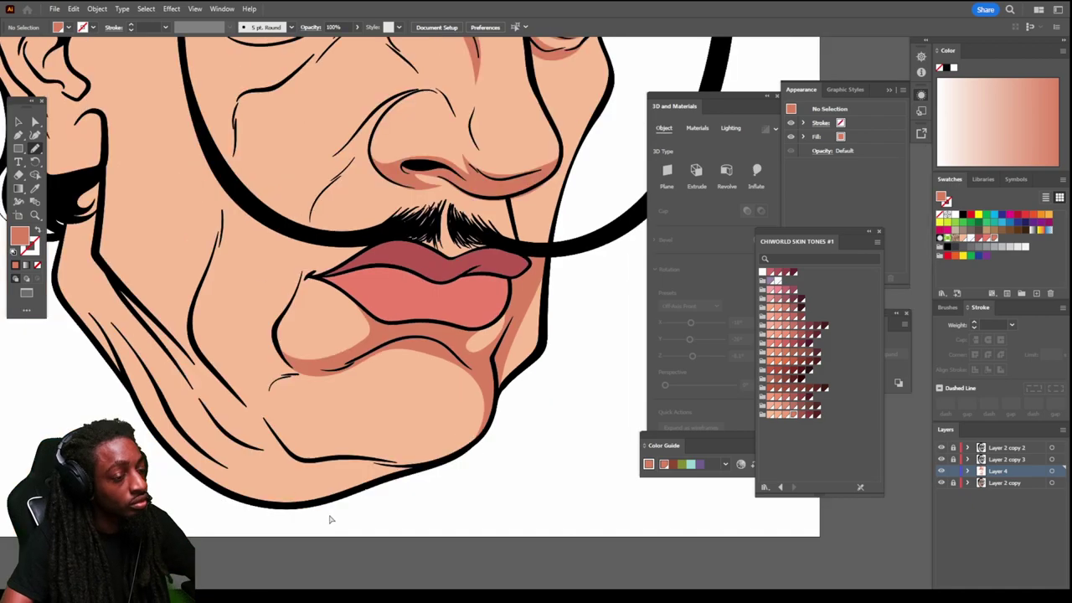
key("ctrl+minus")
scroll(345, 498, "up", 3)
key("ctrl+plus")
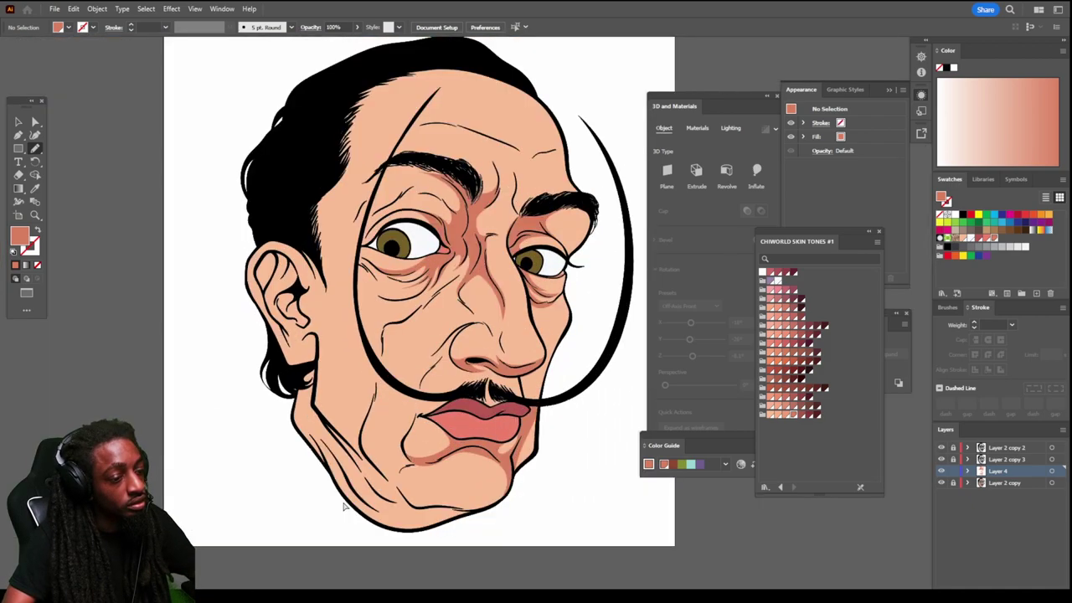
scroll(347, 500, "down", 3)
key("ctrl+plus")
key("ctrl+plus")
key("ctrl+plus")
key("ctrl+plus")
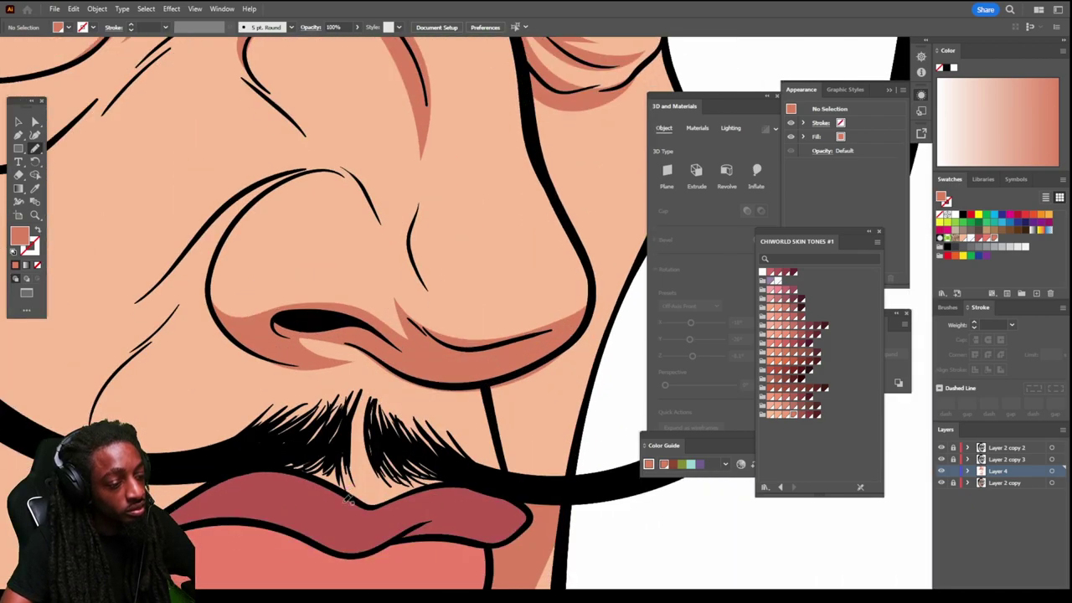
scroll(348, 500, "down", 1)
left_click_drag(479, 351, 515, 505)
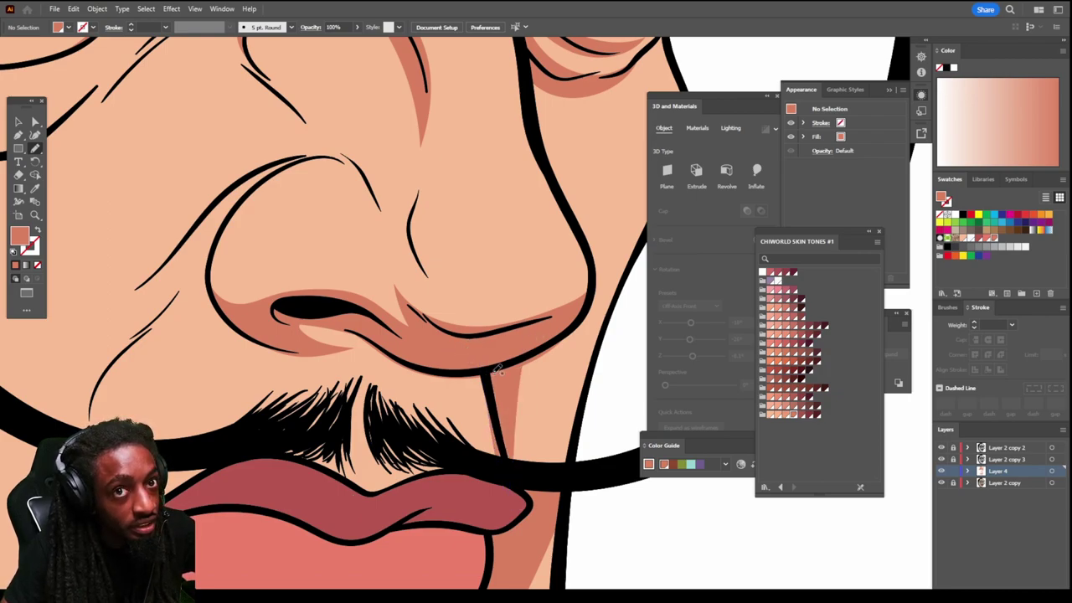
mouse_move(410, 381)
left_mouse_down()
mouse_move(390, 430)
mouse_move(352, 323)
mouse_move(489, 356)
left_mouse_up()
Step: Draw a terracotta shadow shape around the near mouth corner, tapering up toward the mustache and down along the mouth-side fold
key("ctrl+minus")
key("ctrl+minus")
key("ctrl+minus")
key("ctrl+minus")
key("ctrl+minus")
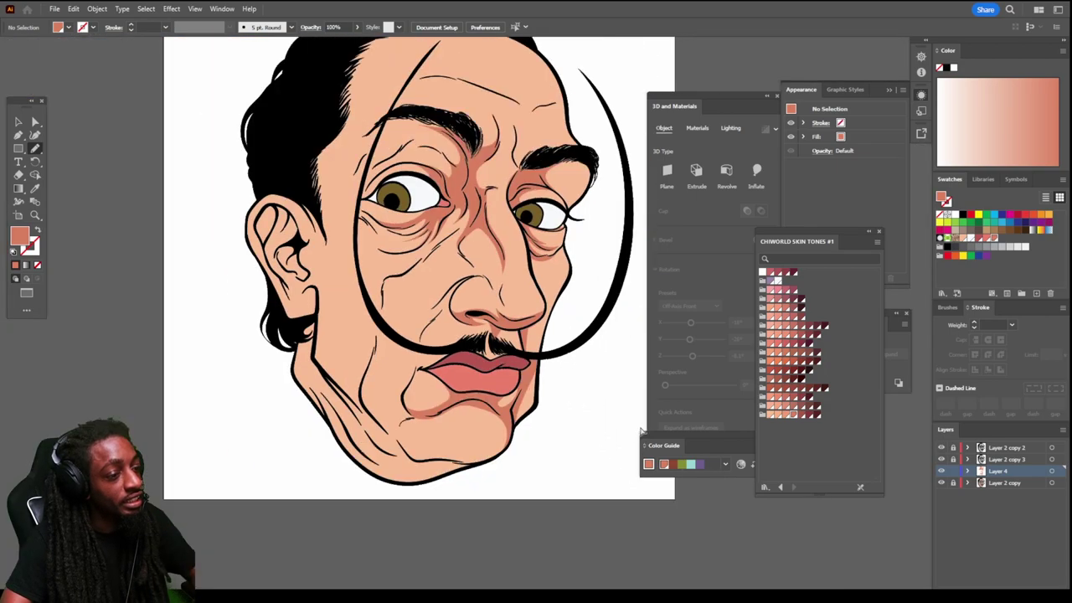
scroll(642, 426, "up", 3)
key("ctrl+plus")
scroll(635, 431, "up", 2)
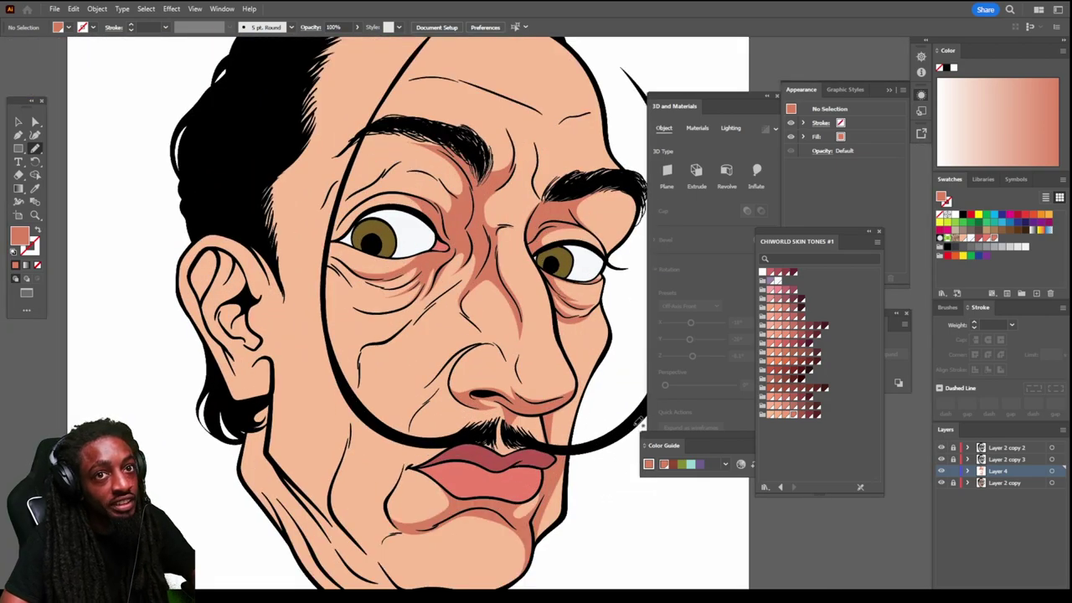
scroll(638, 423, "down", 1)
scroll(638, 423, "up", 4)
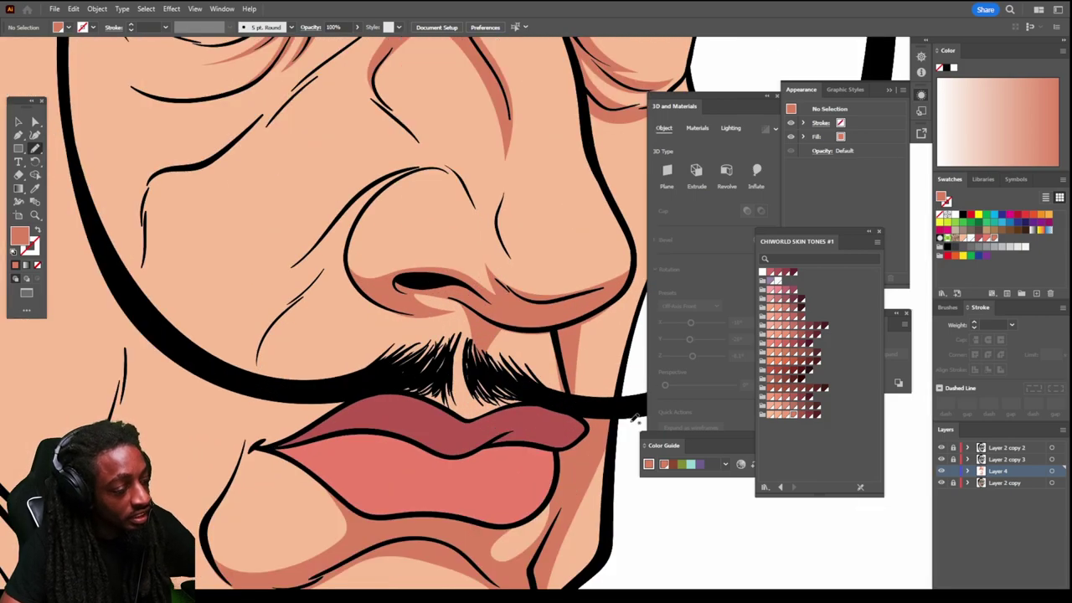
left_click_drag(294, 450, 260, 465)
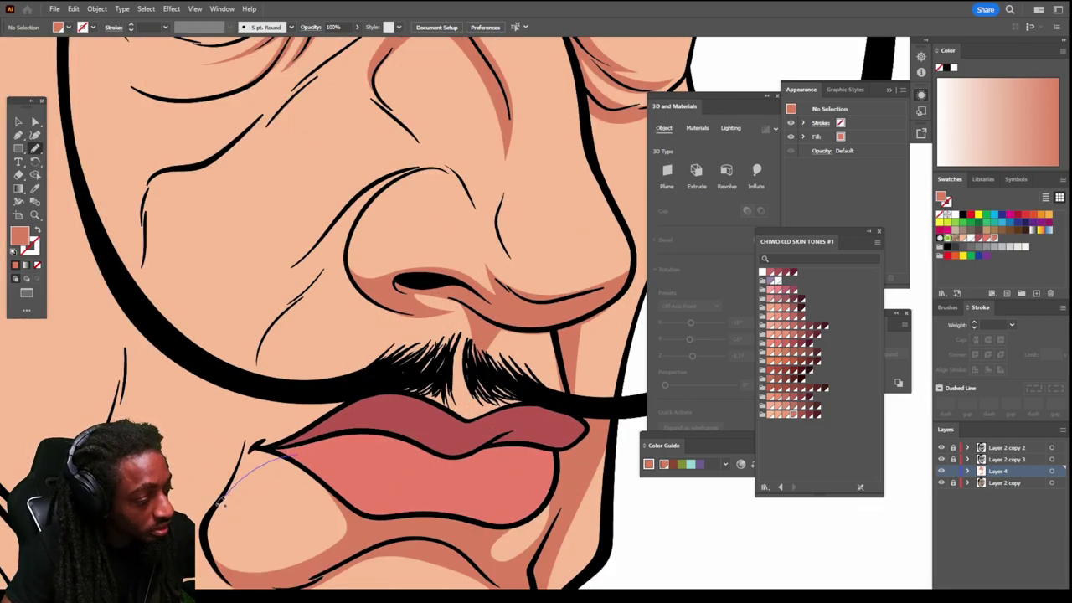
scroll(253, 426, "down", 5)
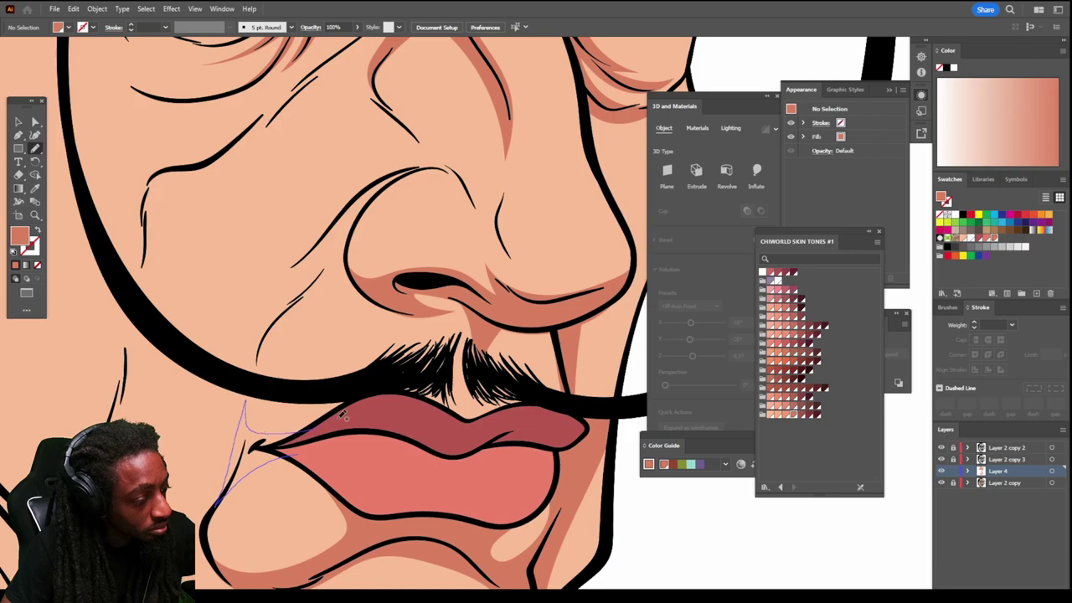
Step: Draw a terracotta shadow shape under the jaw, with spikes between the neck wrinkles, a wedge around the cheek fold, and the chin's underside covered
scroll(457, 518, "up", 5)
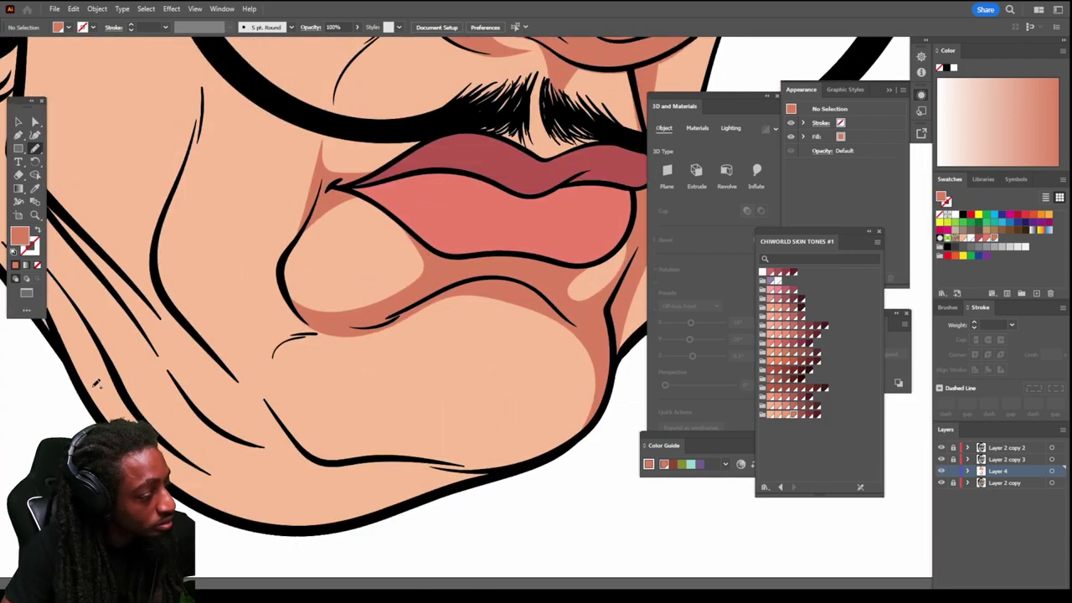
mouse_move(98, 393)
left_mouse_down()
mouse_move(105, 366)
mouse_move(94, 334)
mouse_move(129, 386)
mouse_move(149, 391)
mouse_move(75, 245)
mouse_move(131, 295)
mouse_move(196, 390)
mouse_move(139, 287)
left_mouse_up()
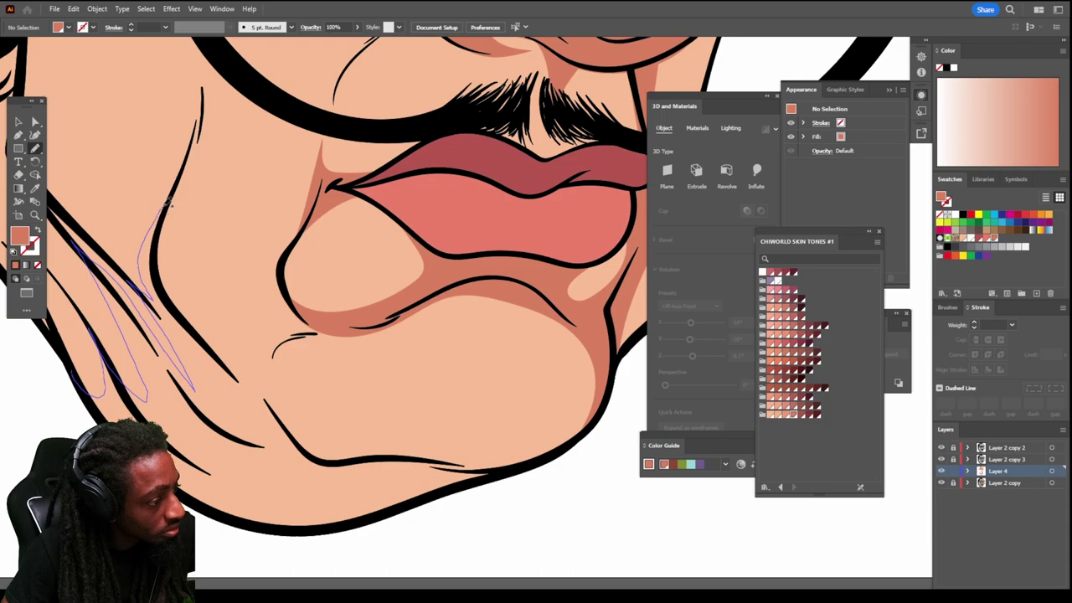
left_click_drag(168, 264, 233, 348)
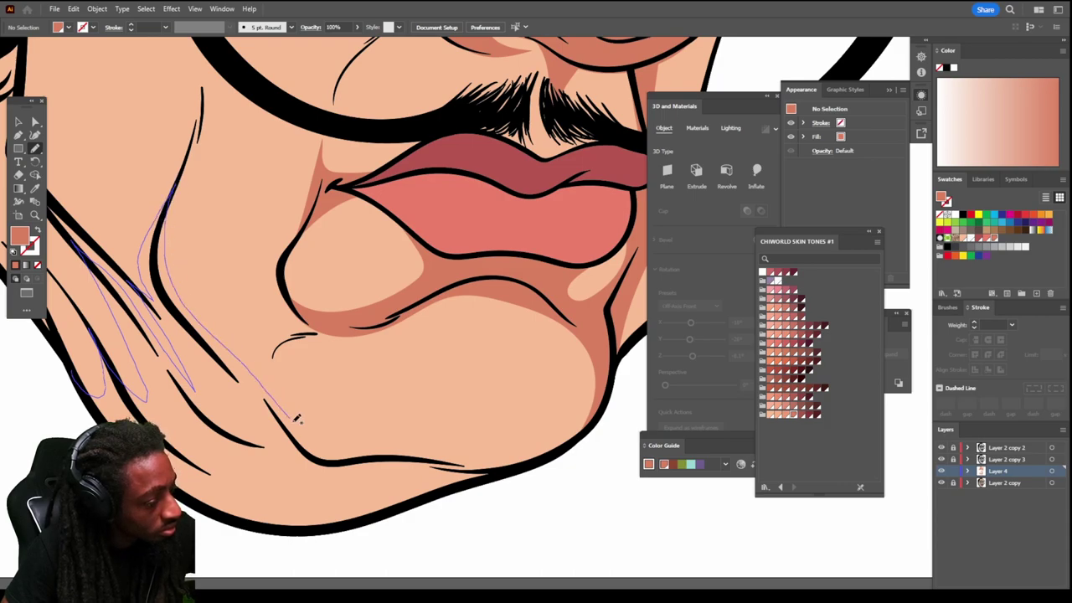
mouse_move(493, 465)
left_mouse_down()
mouse_move(536, 462)
mouse_move(387, 516)
mouse_move(270, 530)
mouse_move(231, 518)
left_mouse_up()
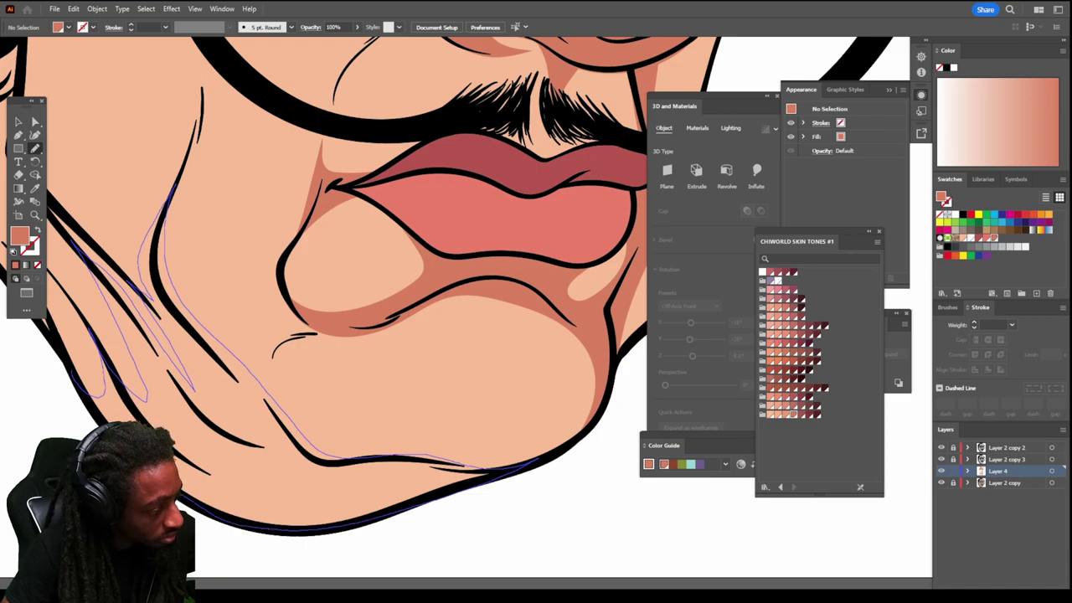
left_click_drag(69, 357, 72, 365)
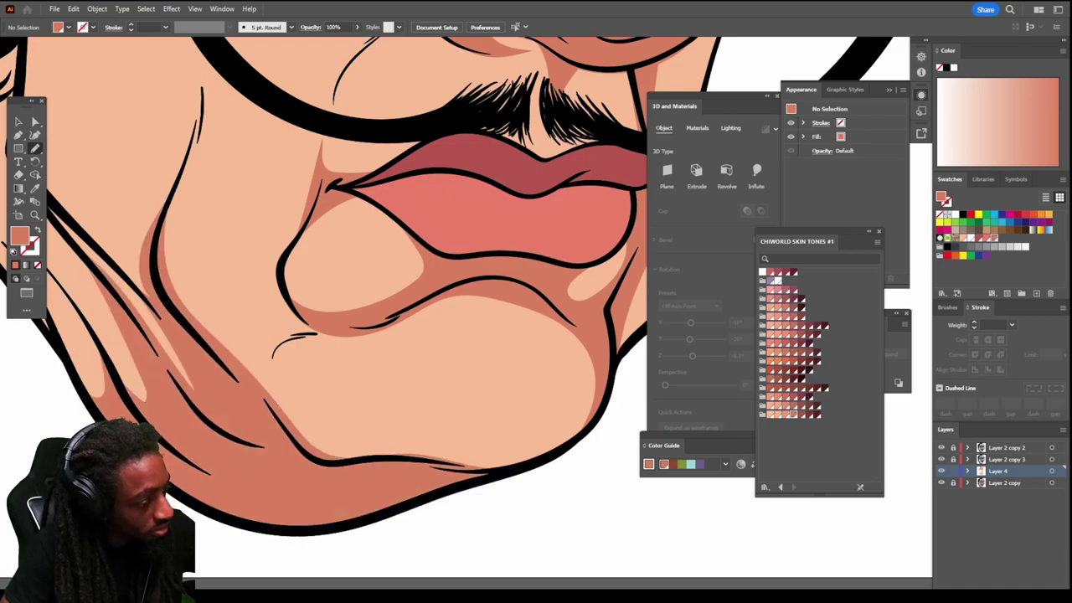
Step: Draw a terracotta shadow shape down the upper neck from below the earlobe to the jaw shadow, leaving tapered highlights between the creases
key("ctrl+minus")
key("ctrl+minus")
key("ctrl+minus")
key("ctrl+minus")
key("ctrl+minus")
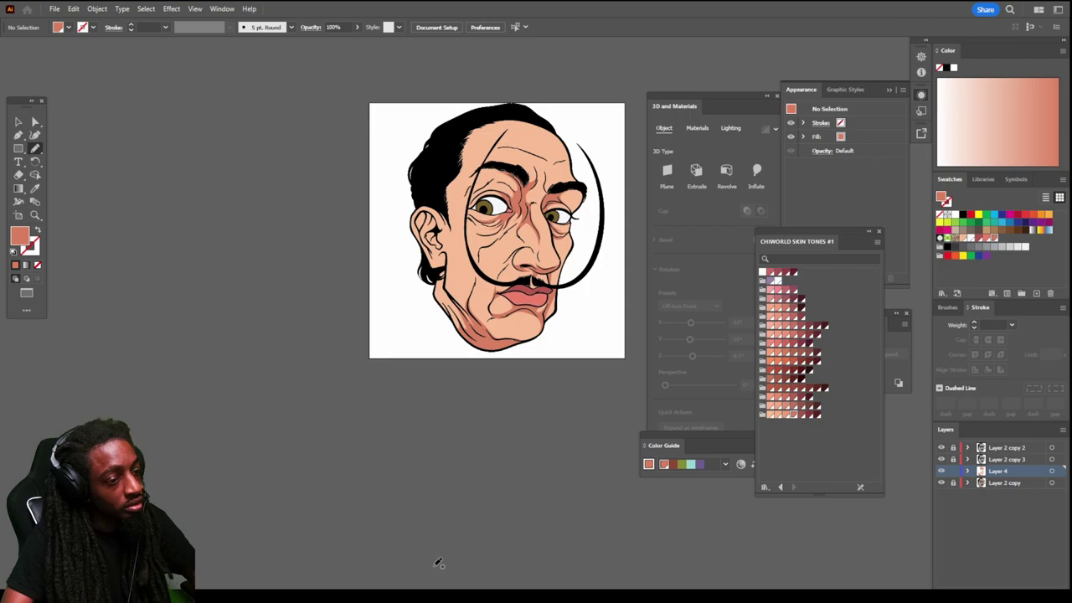
key("ctrl+plus")
key("ctrl+plus")
key("ctrl+plus")
key("ctrl+plus")
key("ctrl+plus")
scroll(433, 570, "up", 3)
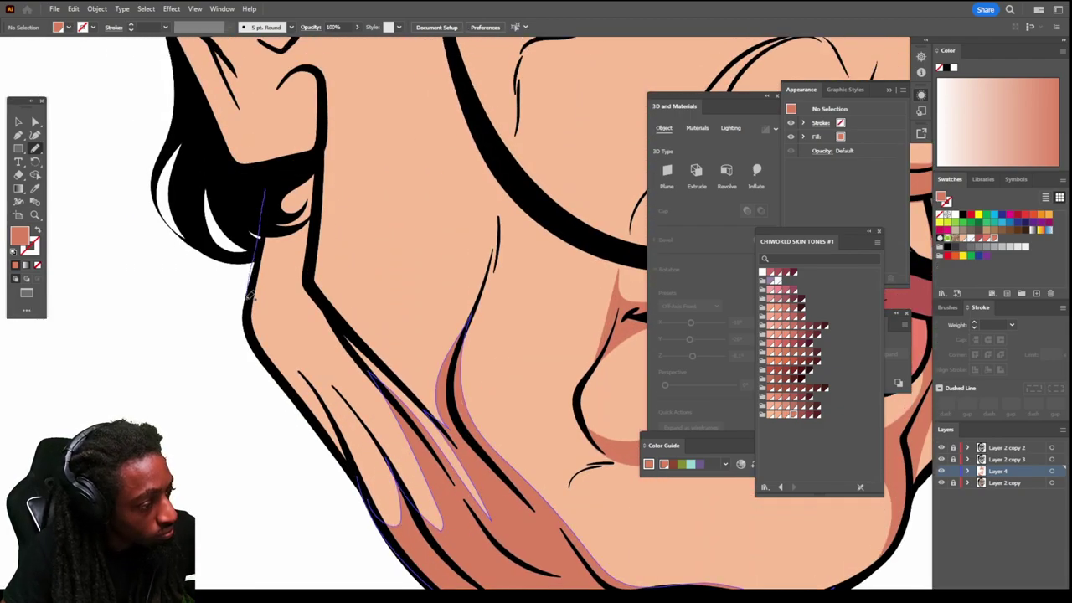
left_click_drag(247, 299, 249, 324)
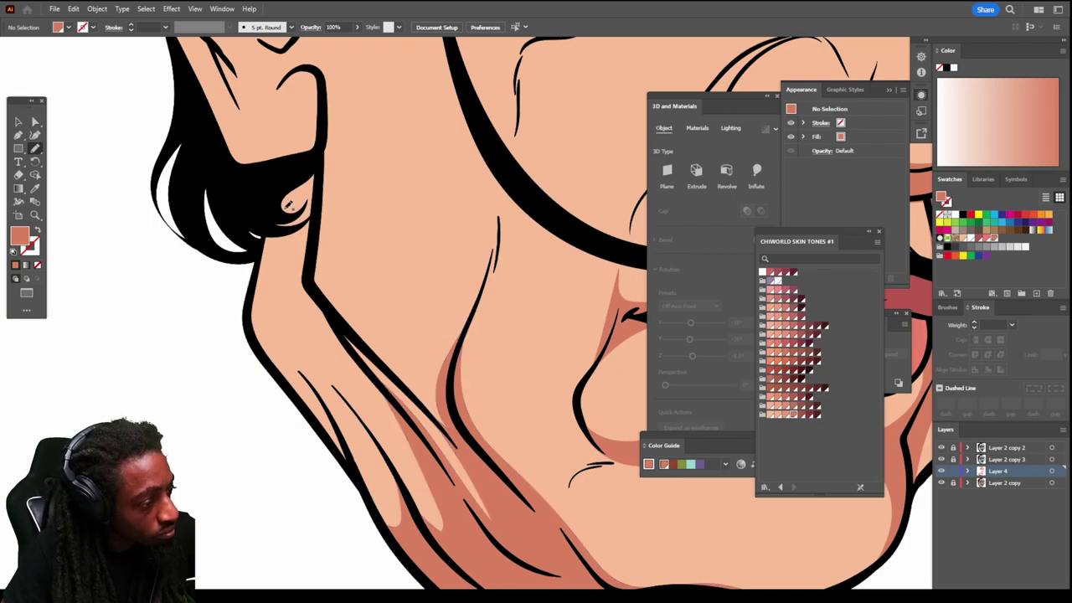
left_click_drag(275, 187, 260, 263)
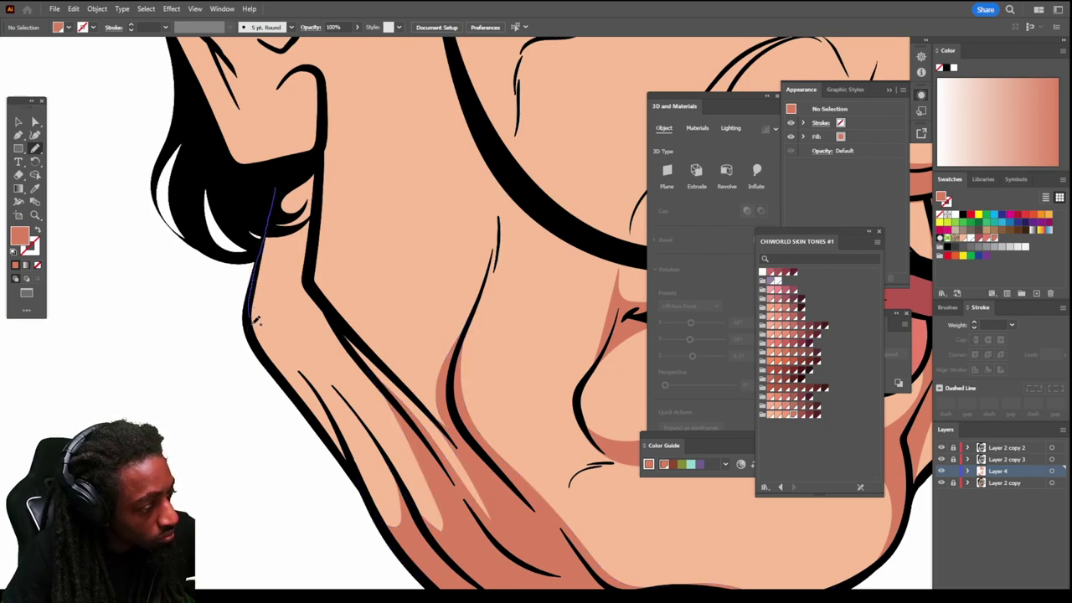
left_click_drag(255, 320, 344, 440)
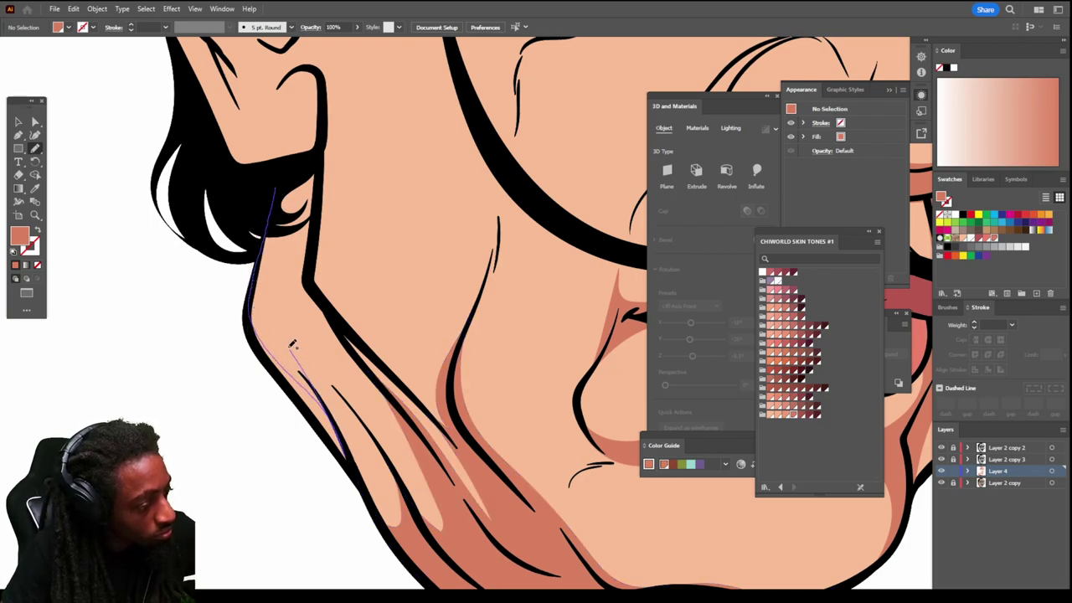
left_click_drag(291, 310, 341, 393)
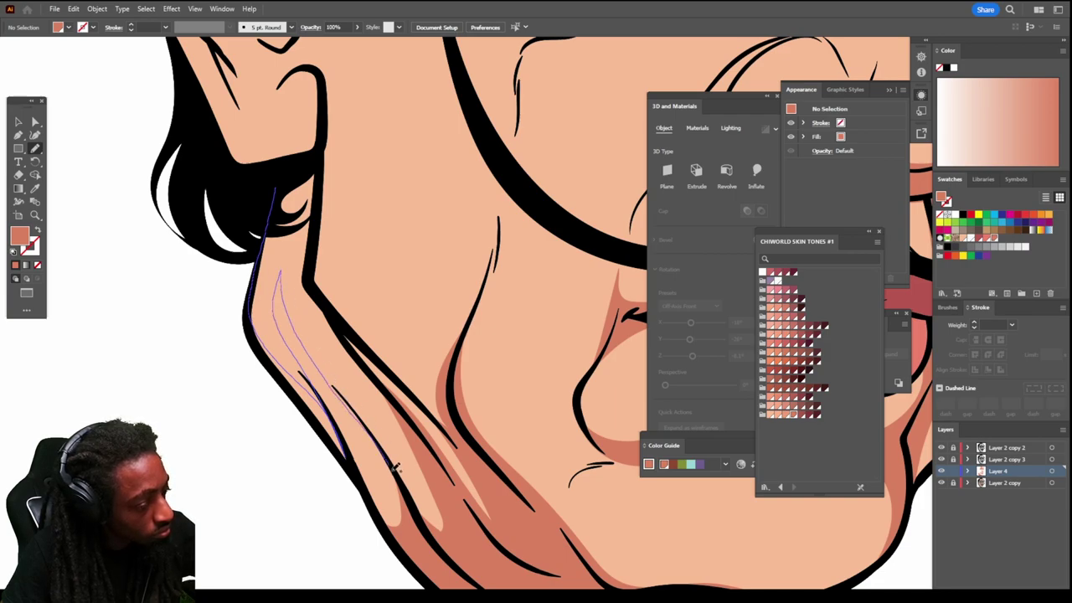
mouse_move(393, 471)
left_mouse_down()
mouse_move(324, 338)
mouse_move(438, 472)
mouse_move(334, 319)
mouse_move(314, 236)
mouse_move(320, 155)
mouse_move(275, 187)
left_mouse_up()
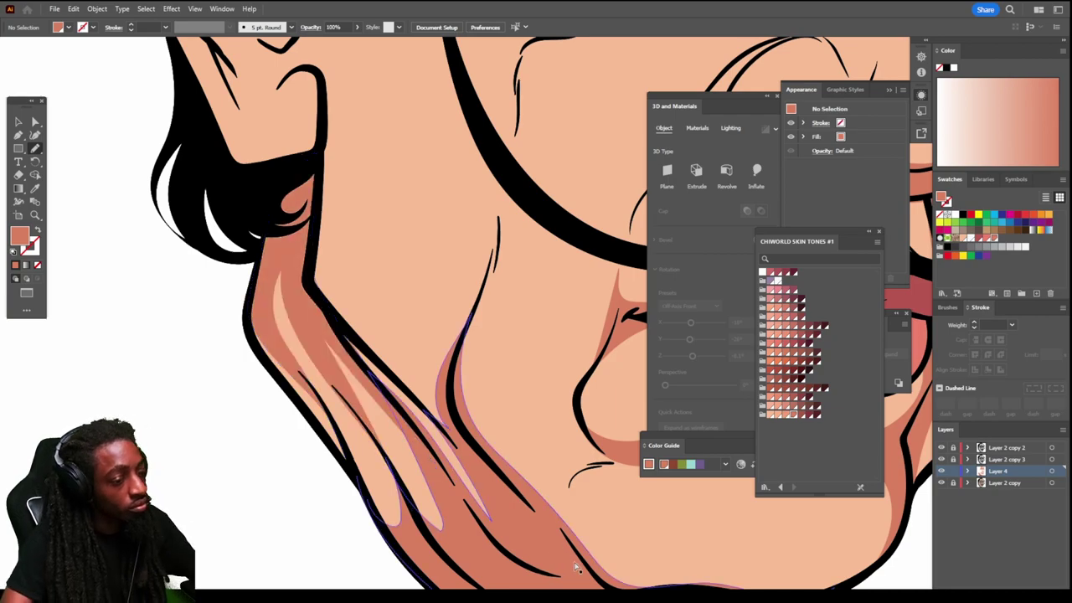
Step: Draw a terracotta shadow shape over the earlobe and inner ear, following the lower folds and bulging slightly onto the cheek beside the ear opening
scroll(575, 567, "down", 5)
scroll(575, 531, "up", 4)
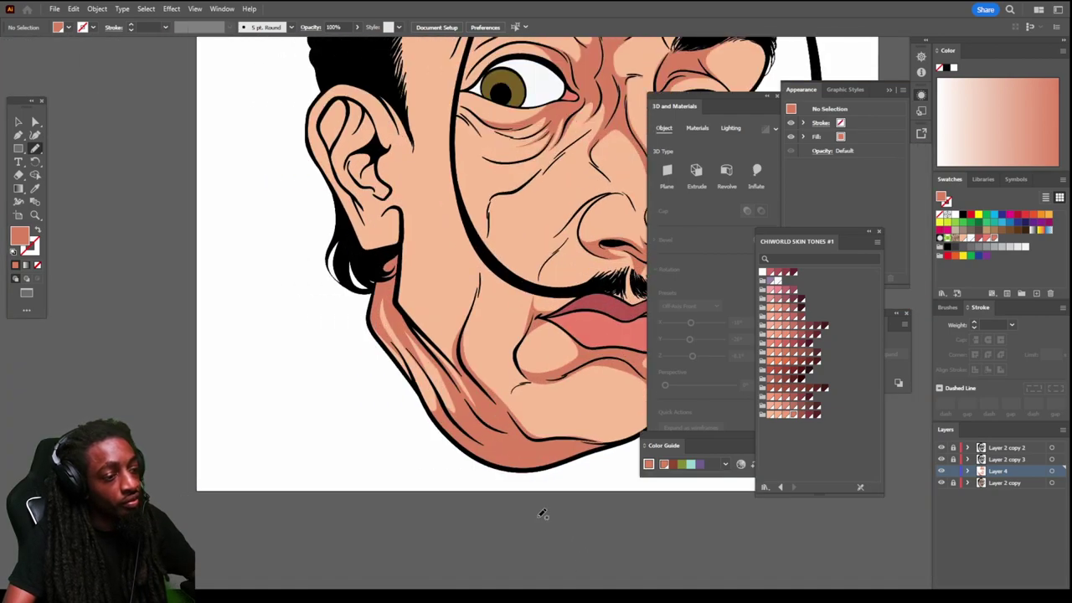
scroll(469, 502, "up", 8)
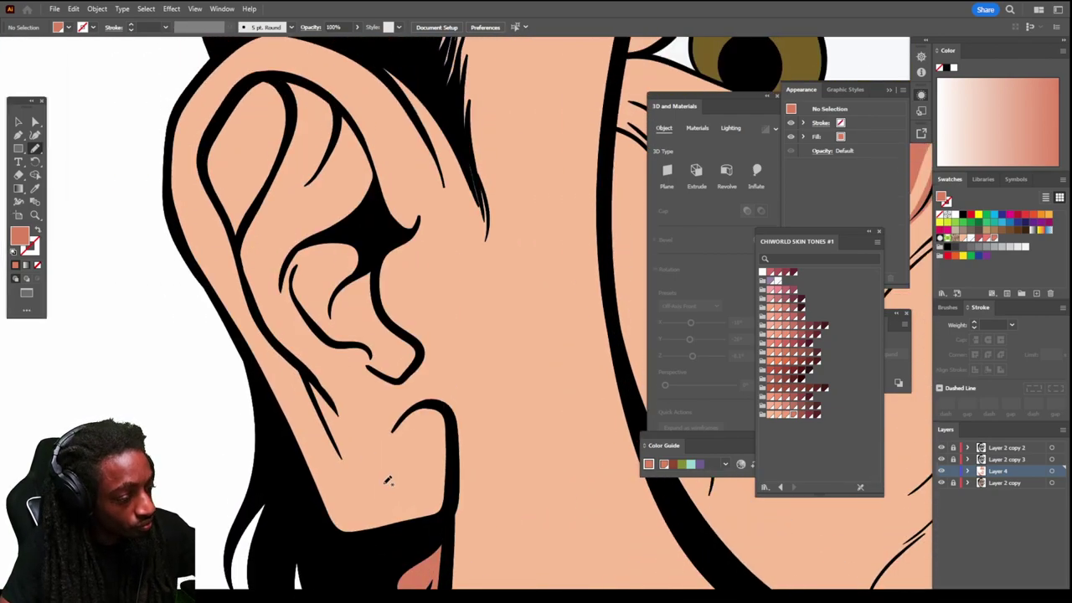
mouse_move(383, 534)
left_mouse_down()
mouse_move(421, 510)
mouse_move(427, 455)
left_mouse_up()
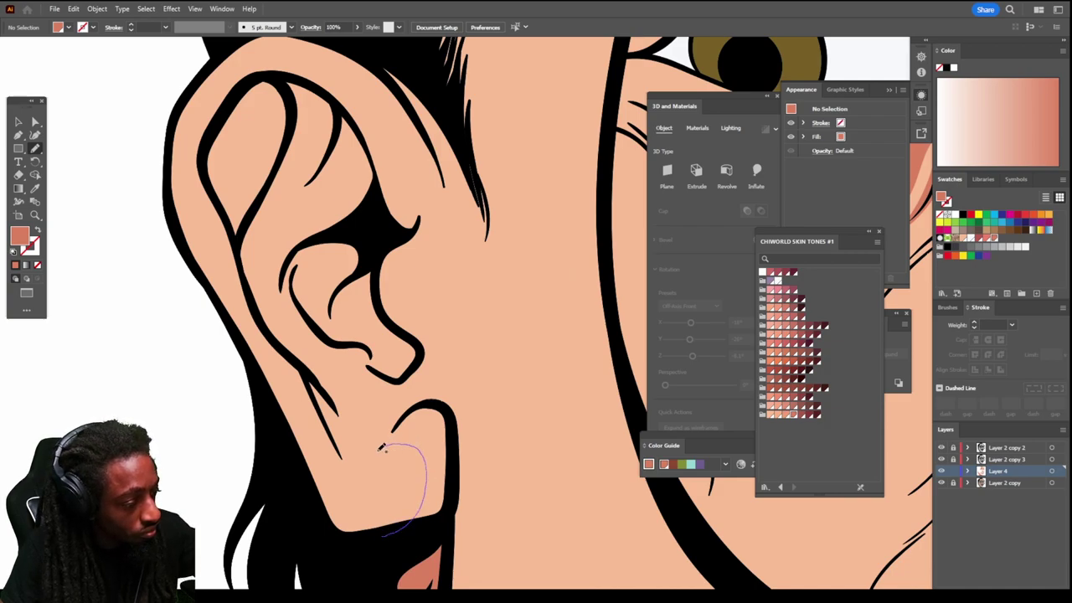
left_click_drag(341, 459, 298, 360)
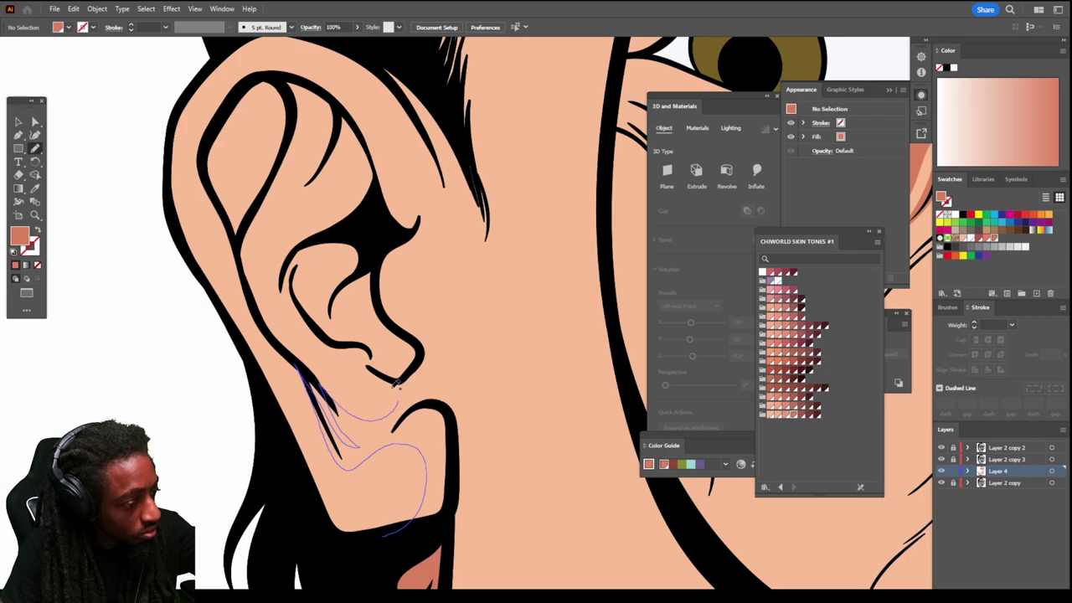
mouse_move(398, 381)
left_mouse_down()
mouse_move(362, 376)
mouse_move(342, 344)
mouse_move(318, 338)
mouse_move(283, 283)
mouse_move(291, 254)
mouse_move(371, 223)
left_mouse_up()
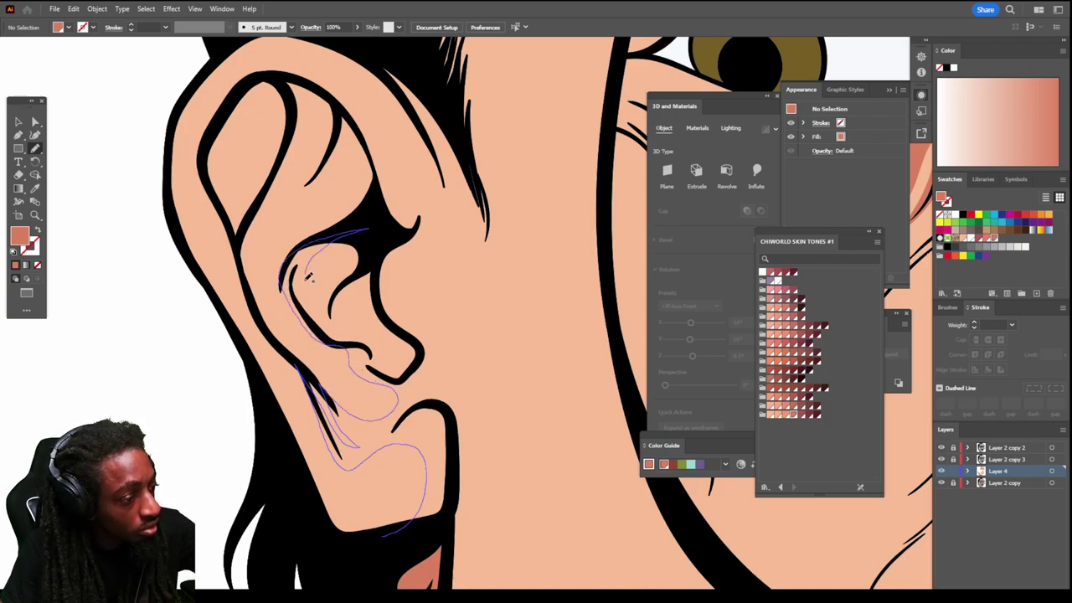
left_click_drag(370, 261, 392, 233)
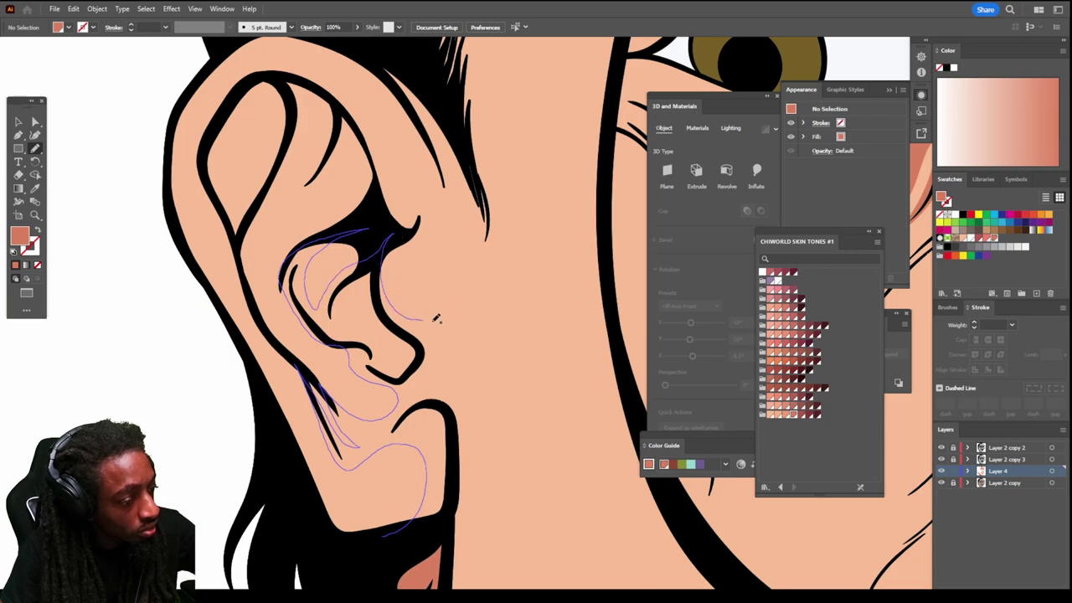
mouse_move(461, 424)
left_mouse_down()
mouse_move(460, 492)
mouse_move(410, 532)
mouse_move(382, 531)
left_mouse_up()
scroll(251, 323, "up", 2)
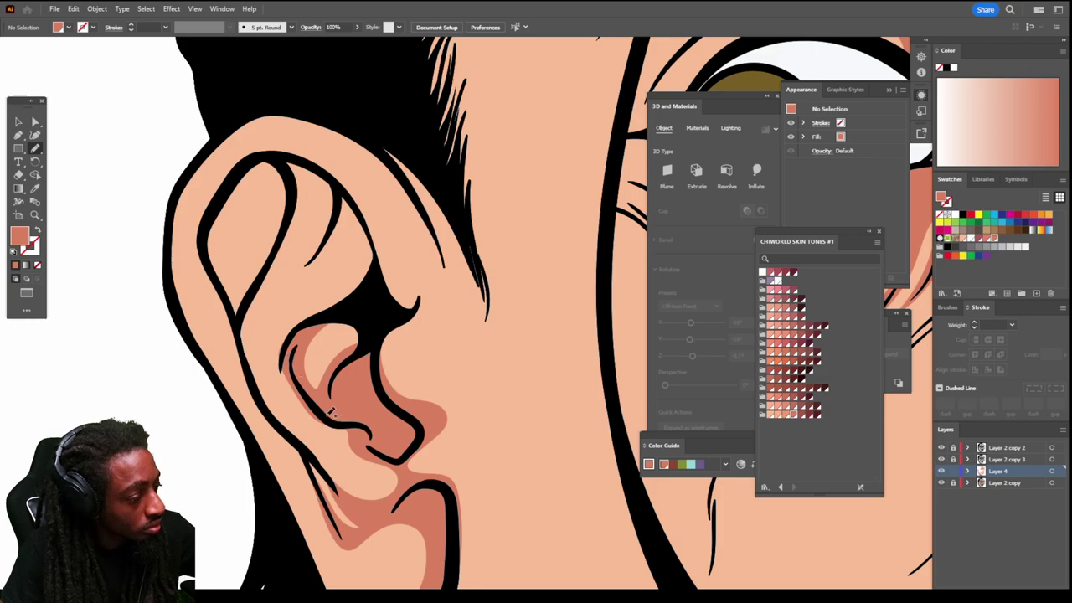
Step: Draw a terracotta shadow shape through the upper ear, with pointed lobes between the inner folds and a band along the outer rim
mouse_move(282, 370)
left_mouse_down()
mouse_move(278, 336)
mouse_move(361, 277)
mouse_move(363, 243)
mouse_move(350, 225)
mouse_move(297, 274)
mouse_move(315, 207)
mouse_move(303, 201)
mouse_move(255, 290)
mouse_move(261, 272)
mouse_move(237, 238)
left_mouse_up()
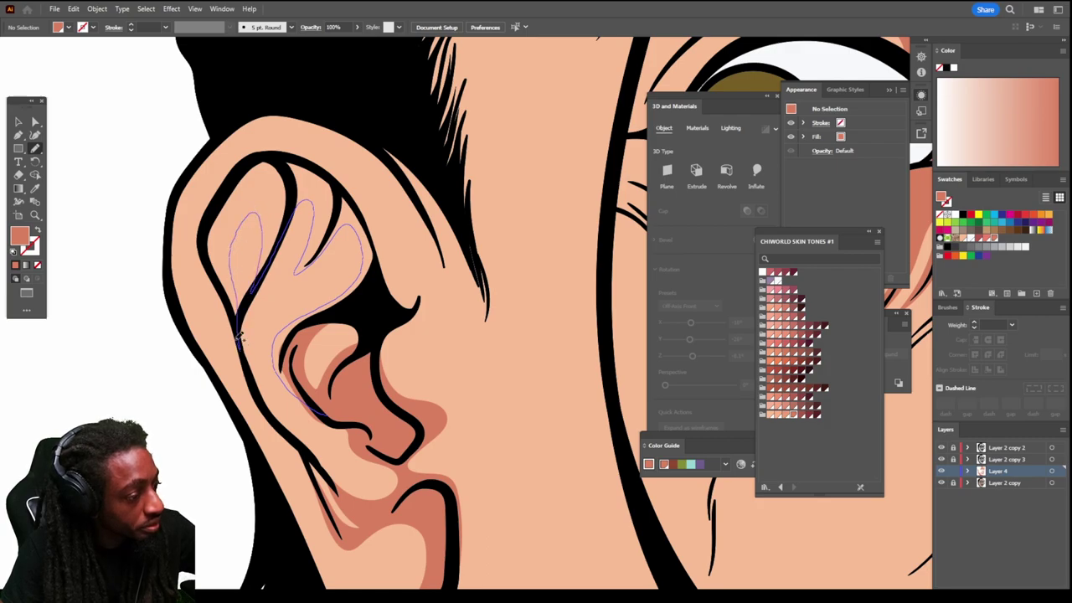
mouse_move(240, 333)
left_mouse_down()
mouse_move(193, 243)
mouse_move(218, 186)
mouse_move(252, 148)
mouse_move(303, 141)
mouse_move(366, 186)
mouse_move(410, 290)
left_mouse_up()
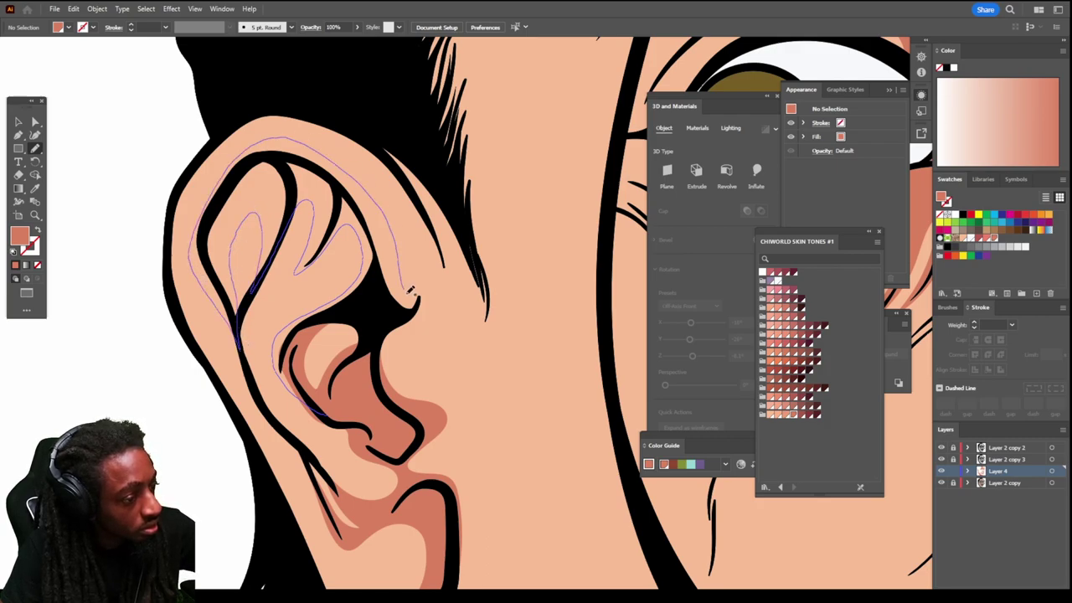
mouse_move(404, 328)
left_mouse_down()
mouse_move(378, 335)
mouse_move(366, 312)
mouse_move(322, 317)
mouse_move(302, 350)
left_mouse_up()
key("ctrl+0")
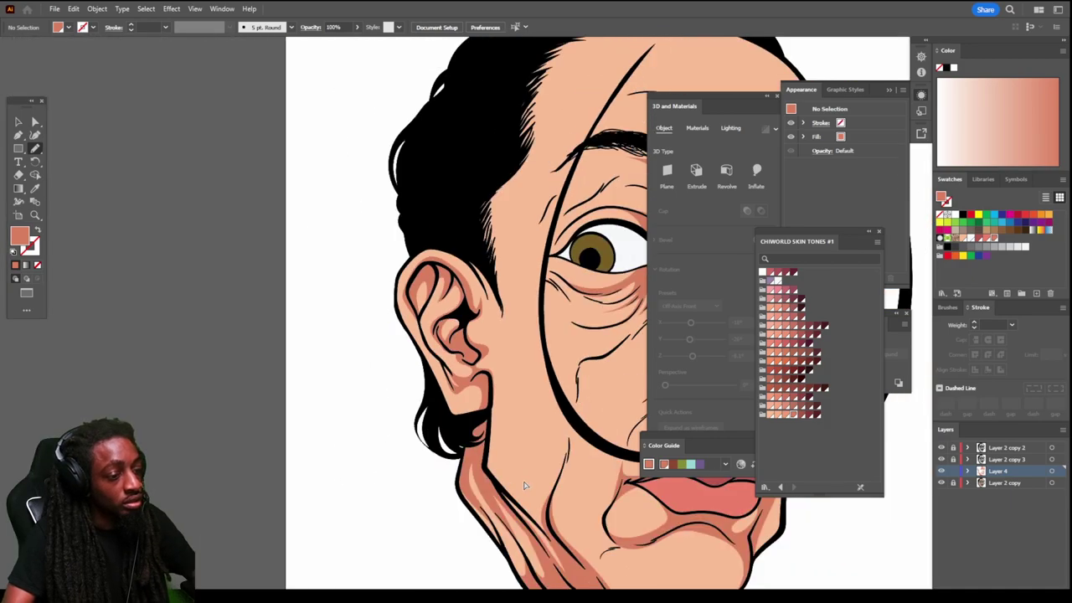
Step: Draw a terracotta shadow shape around the near eye's outer corner, running up the mustache line and tapering over the upper-lid wrinkle
scroll(525, 484, "up", 6)
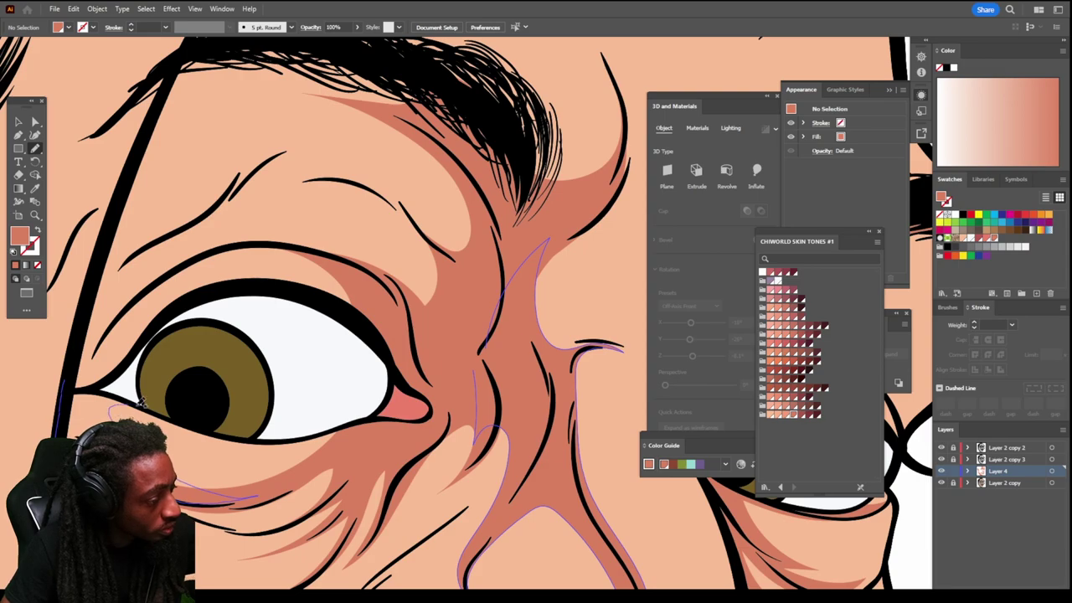
mouse_move(172, 282)
left_mouse_down()
mouse_move(214, 252)
mouse_move(262, 242)
mouse_move(329, 251)
mouse_move(175, 252)
left_mouse_up()
mouse_move(329, 126)
left_mouse_down()
mouse_move(170, 195)
mouse_move(158, 149)
mouse_move(173, 82)
mouse_move(141, 136)
mouse_move(82, 327)
left_mouse_up()
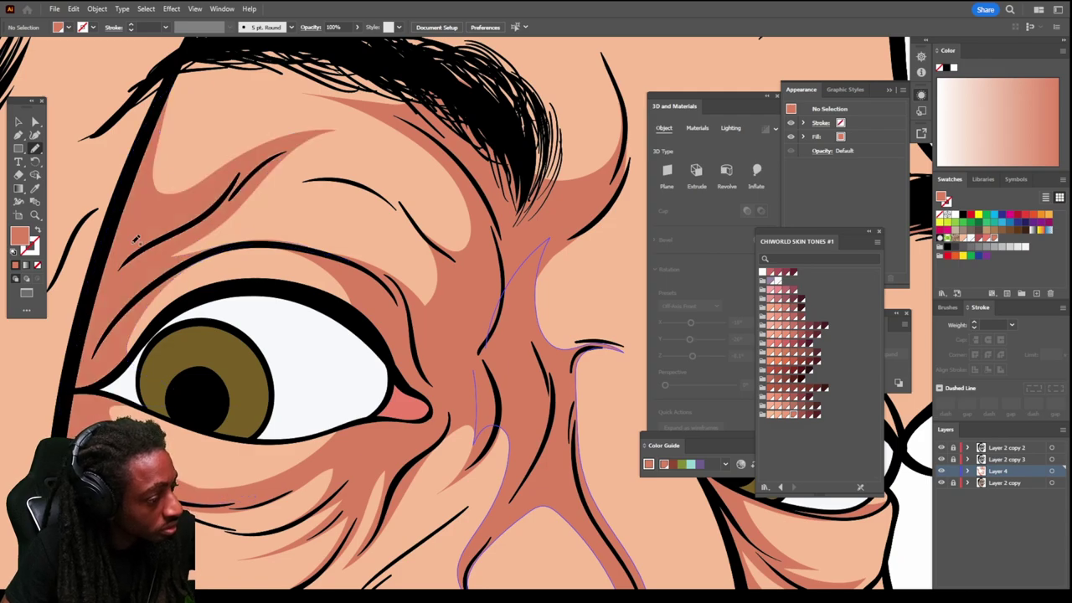
Step: Draw a terracotta shadow shape under the near eyebrow with a jagged lower edge, extending past its tail to the temple wrinkle
key("ctrl+minus")
key("ctrl+minus")
key("ctrl+minus")
key("ctrl+plus")
key("ctrl+plus")
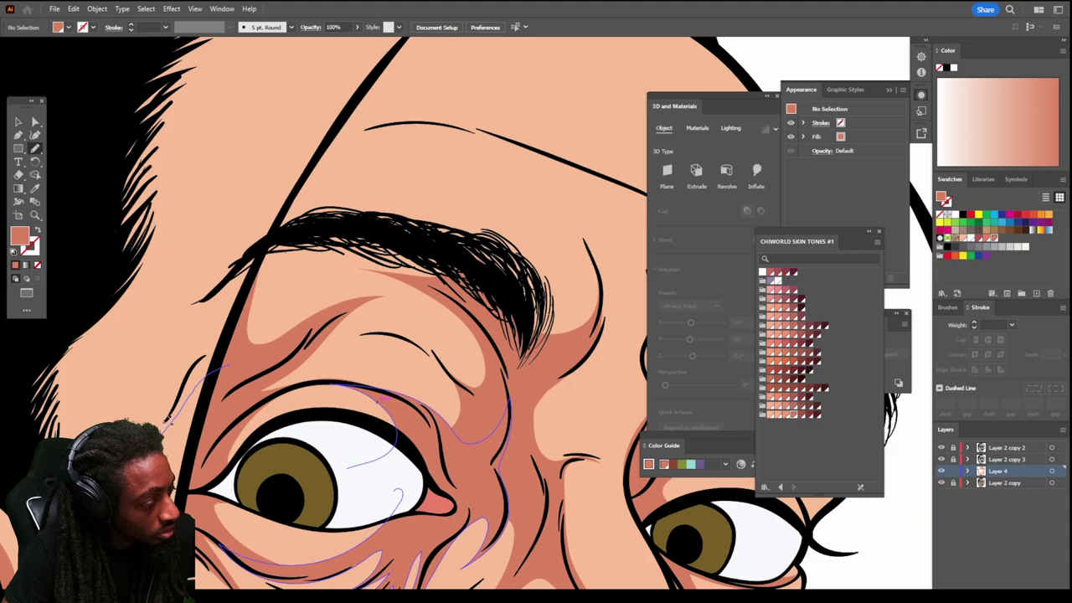
mouse_move(178, 317)
left_mouse_down()
mouse_move(206, 276)
mouse_move(260, 232)
mouse_move(339, 216)
mouse_move(395, 217)
mouse_move(458, 243)
mouse_move(507, 295)
mouse_move(480, 298)
mouse_move(381, 264)
left_mouse_up()
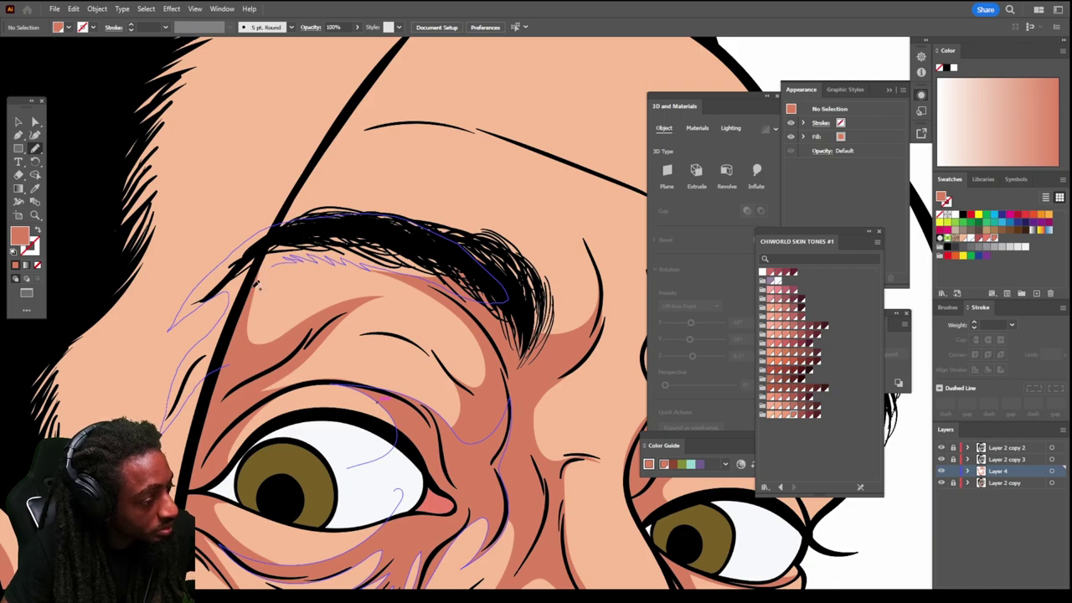
left_click_drag(256, 283, 254, 279)
key("ctrl+0")
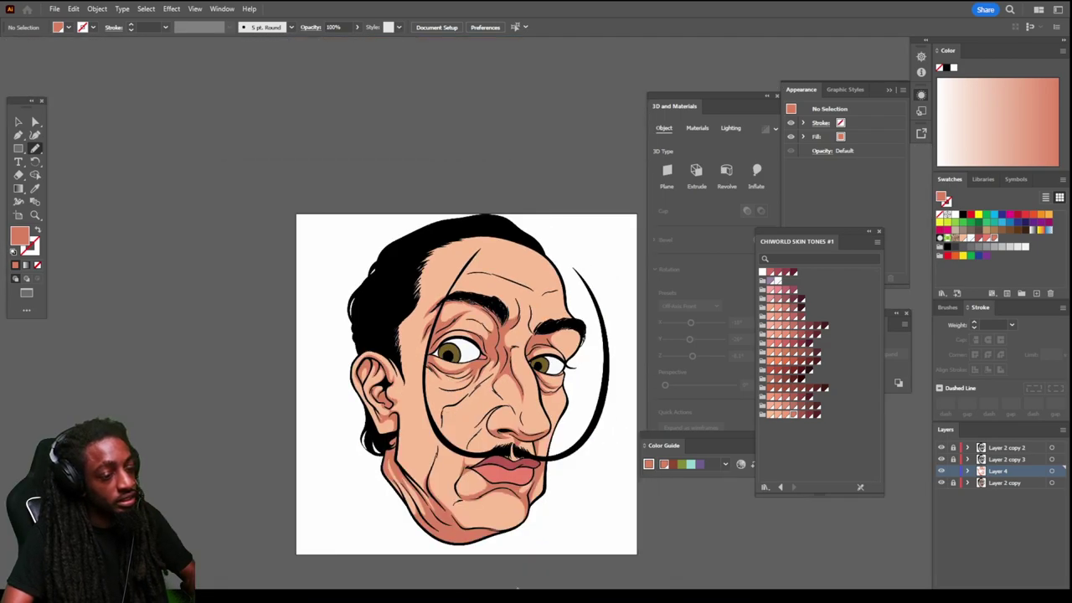
Step: Draw a terracotta shadow shape around the near upper lid's short wrinkle, joining the inner-corner shadow and leaving rounded highlights on both sides
key("ctrl+=")
key("ctrl+=")
key("ctrl+=")
key("ctrl+=")
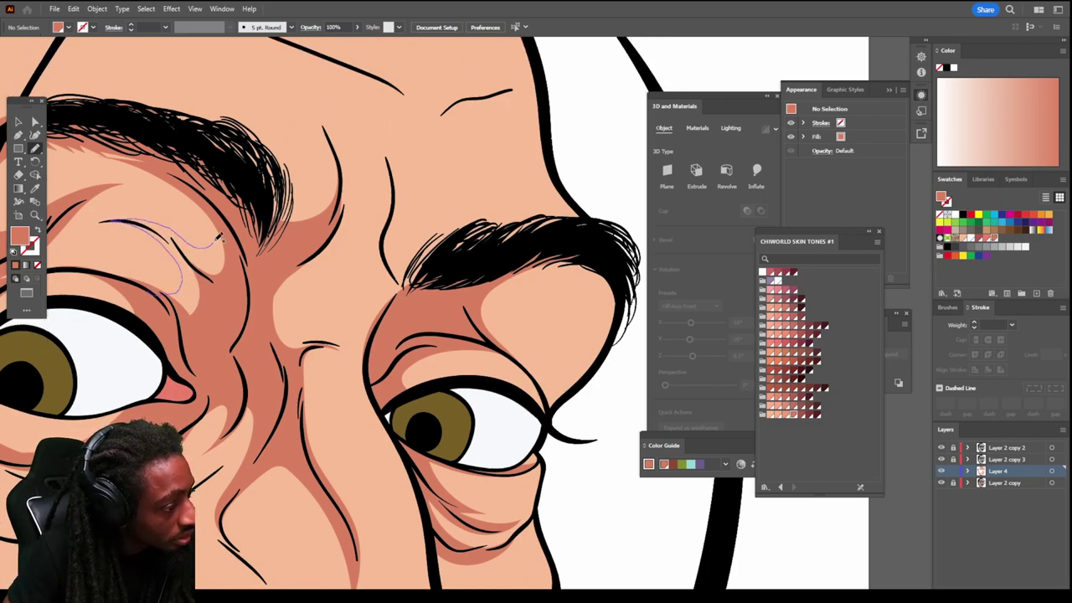
left_click_drag(240, 265, 239, 266)
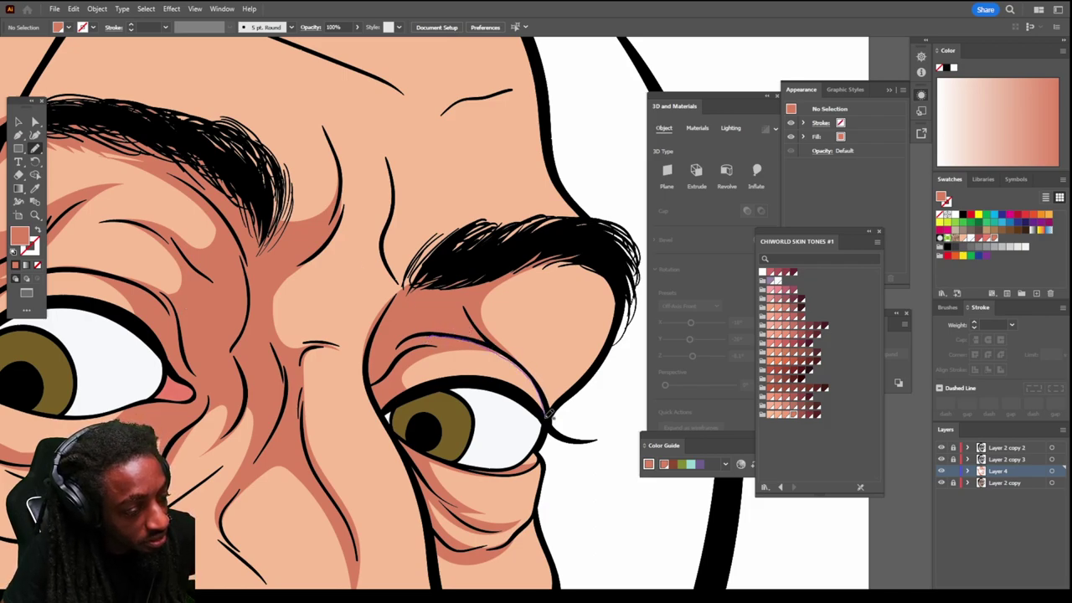
Step: Shade the far upper lid below the brow in terracotta around a rounded highlight, and add a tapered shadow along the frown line above
mouse_move(571, 391)
left_mouse_down()
mouse_move(616, 330)
mouse_move(596, 355)
mouse_move(536, 345)
mouse_move(515, 306)
mouse_move(544, 269)
mouse_move(602, 265)
mouse_move(571, 245)
left_mouse_up()
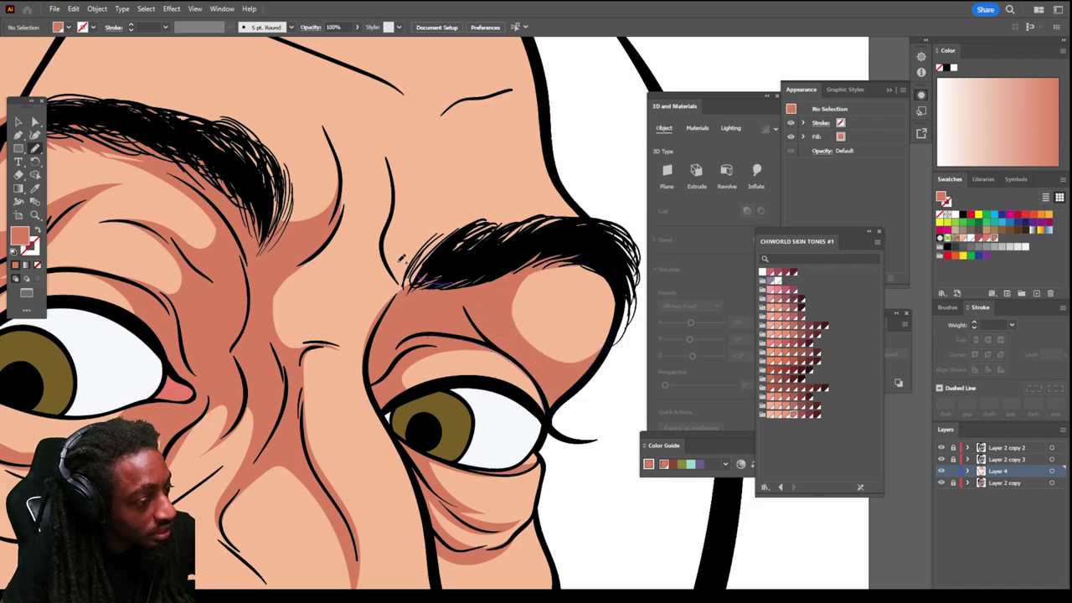
left_click_drag(384, 136, 377, 222)
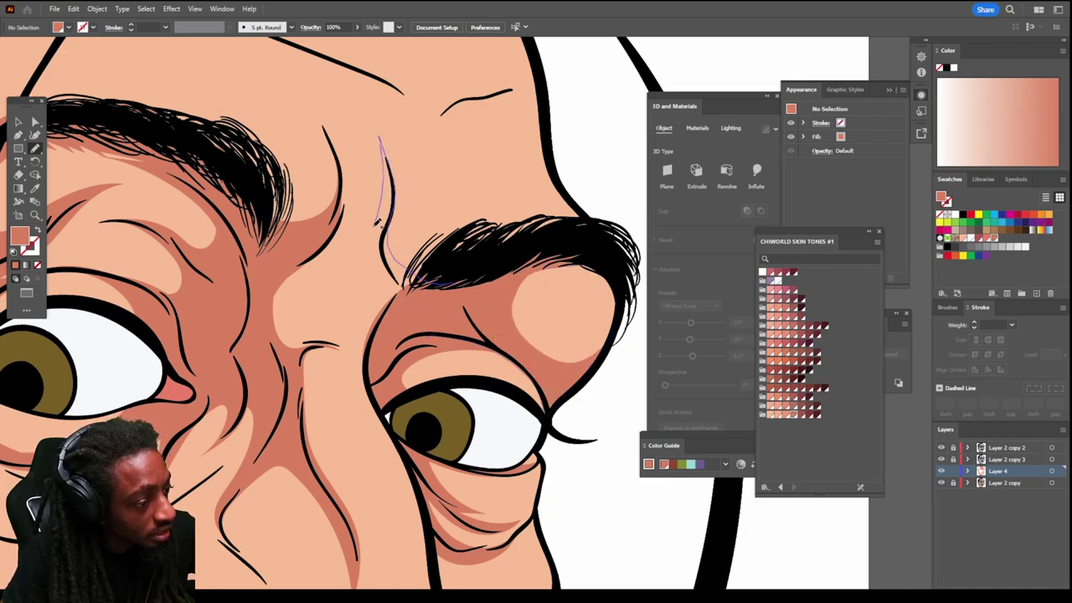
left_click_drag(392, 317, 391, 317)
scroll(580, 521, "down", 5, "alt")
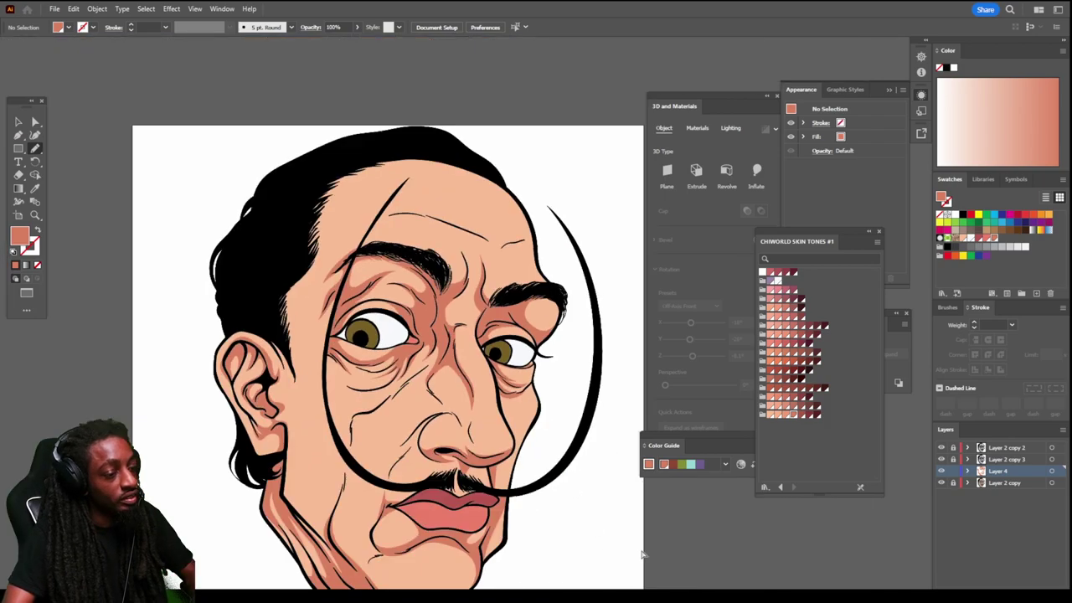
Step: Draw a terracotta shadow shape over the top of the near nostril wing, splitting into tapered spikes down the cheek fold
scroll(625, 575, "up", 8, "alt")
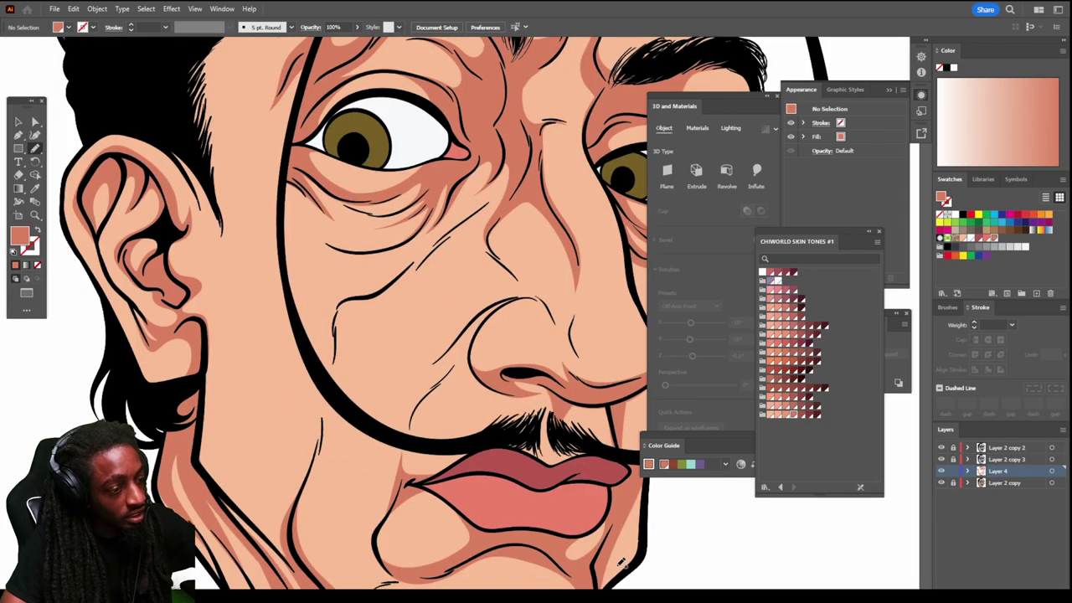
left_click_drag(622, 568, 623, 563)
scroll(624, 563, "down", 1)
scroll(623, 563, "up", 5, "alt")
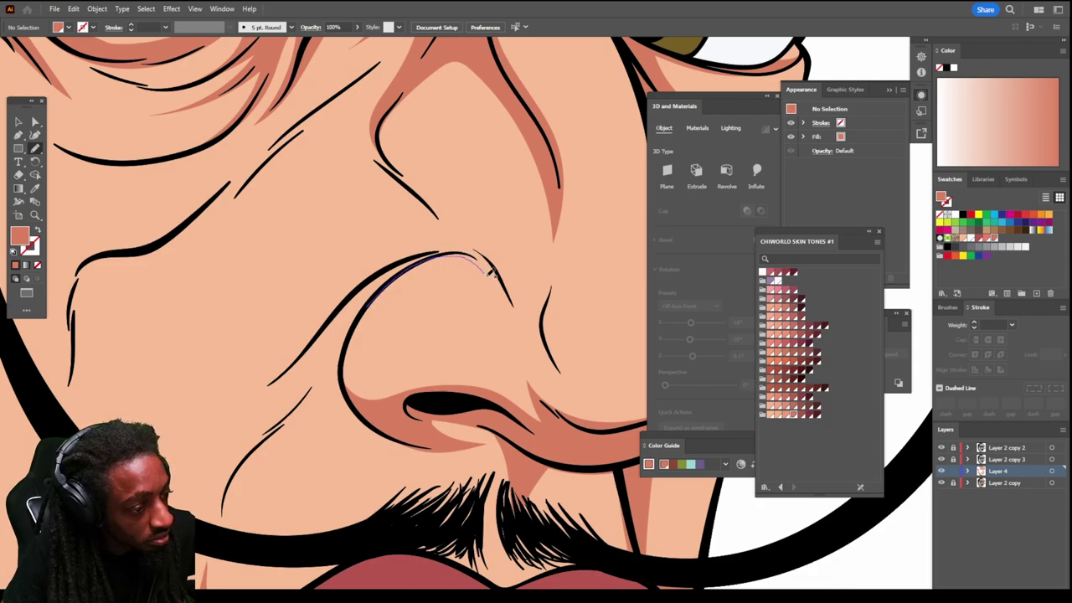
mouse_move(469, 240)
left_mouse_down()
mouse_move(404, 251)
mouse_move(345, 288)
mouse_move(232, 412)
mouse_move(314, 362)
mouse_move(252, 448)
left_mouse_up()
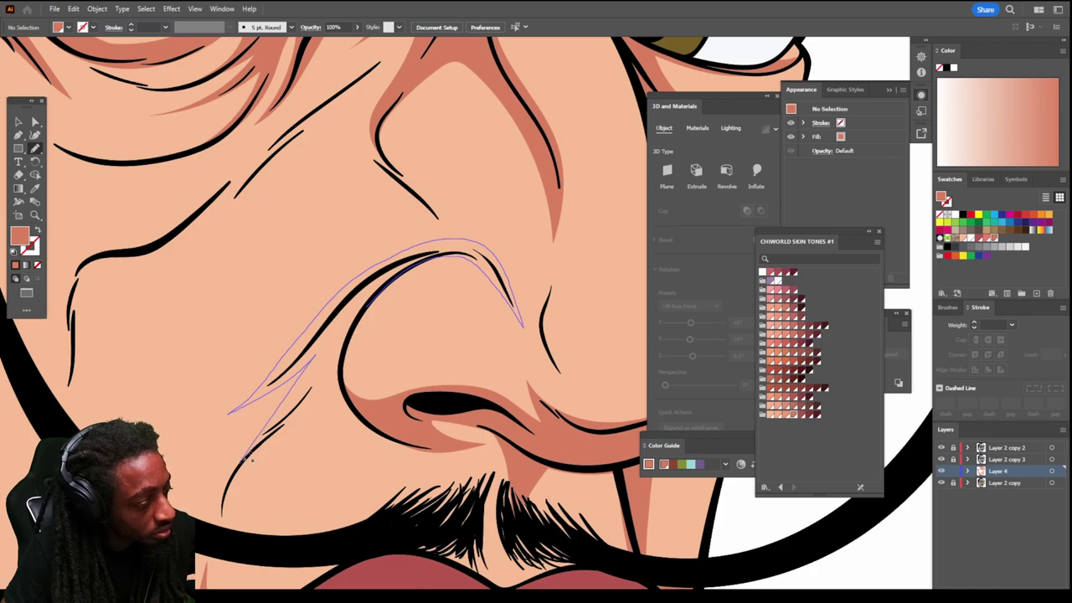
left_click_drag(316, 393, 368, 305)
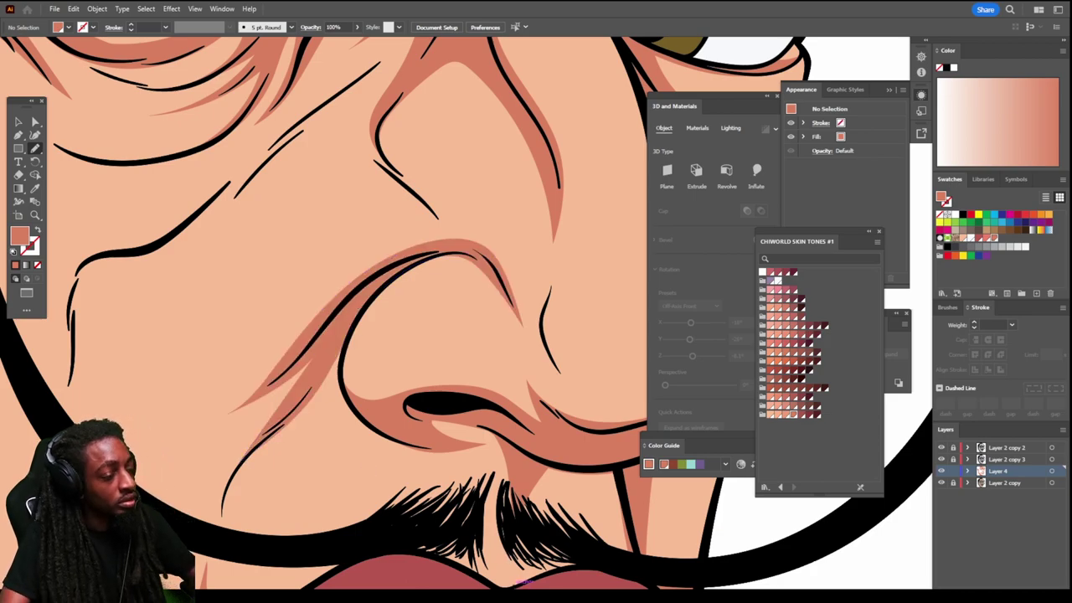
key("ctrl+minus")
key("ctrl+minus")
scroll(533, 578, "down", 5, "alt")
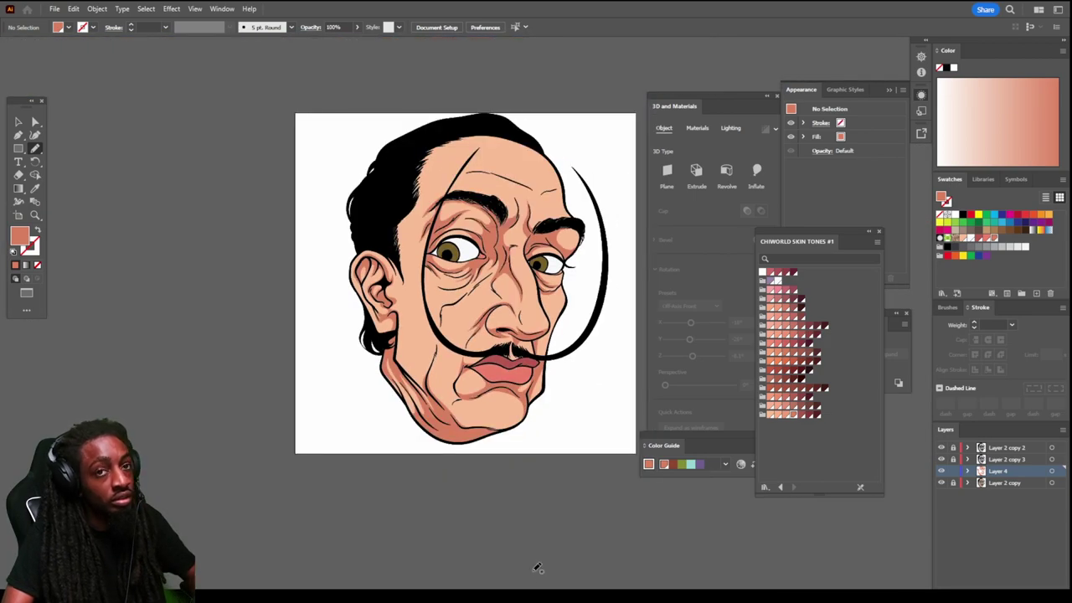
Step: Draw a terracotta shadow shape on the far cheek along the nose outline, from the eye bag down around the nose tip
scroll(537, 564, "up", 8, "alt")
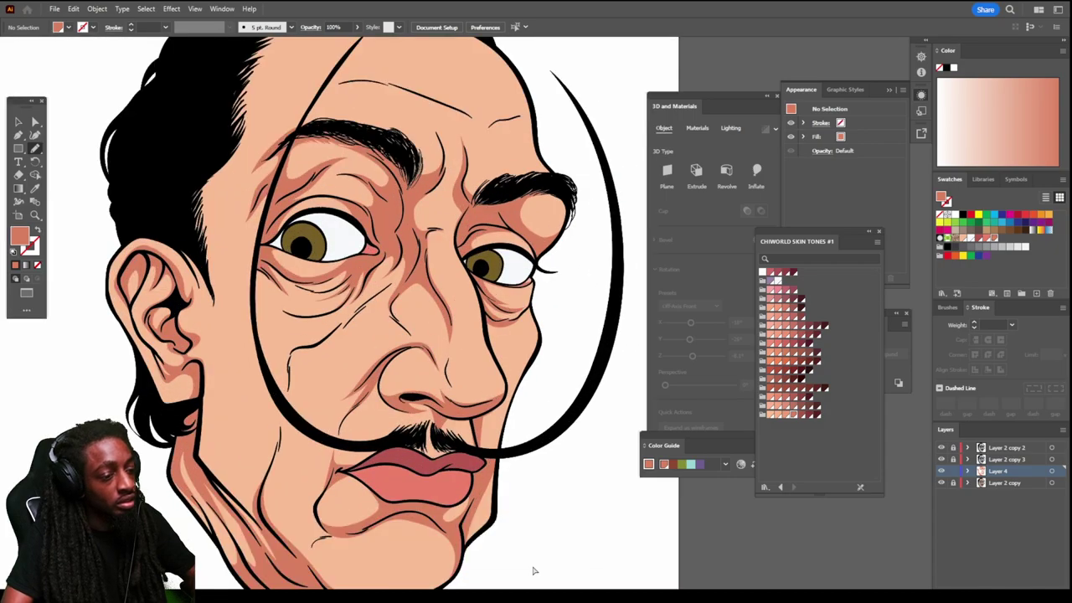
scroll(536, 564, "down", 1)
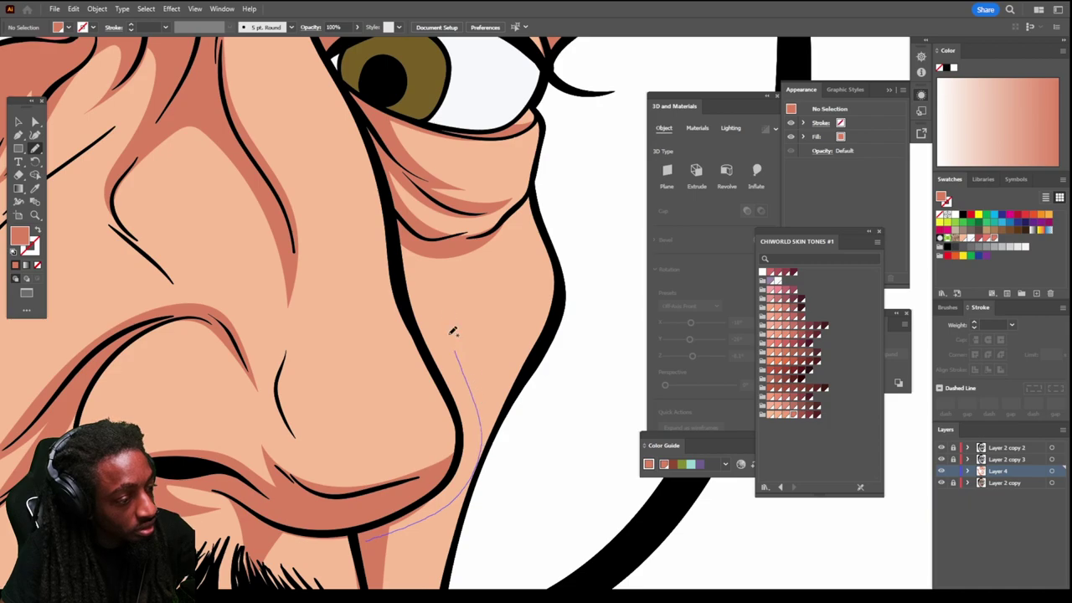
left_click_drag(453, 331, 436, 251)
mouse_move(384, 127)
left_mouse_down()
mouse_move(403, 304)
mouse_move(449, 407)
mouse_move(448, 460)
mouse_move(352, 517)
left_mouse_up()
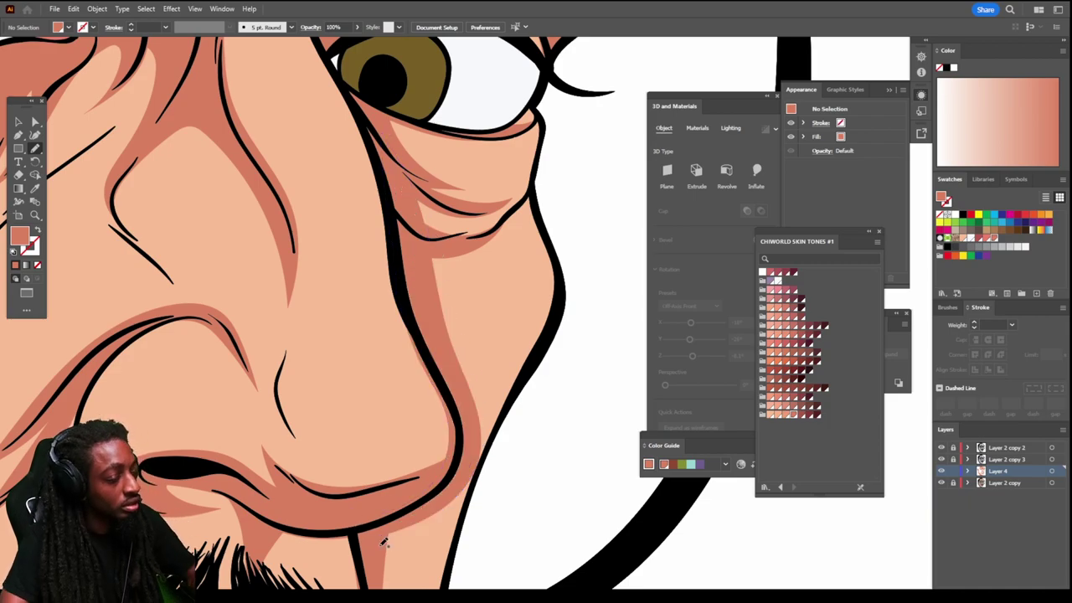
key("ctrl+minus")
key("ctrl+minus")
key("ctrl+minus")
key("ctrl+minus")
key("ctrl+minus")
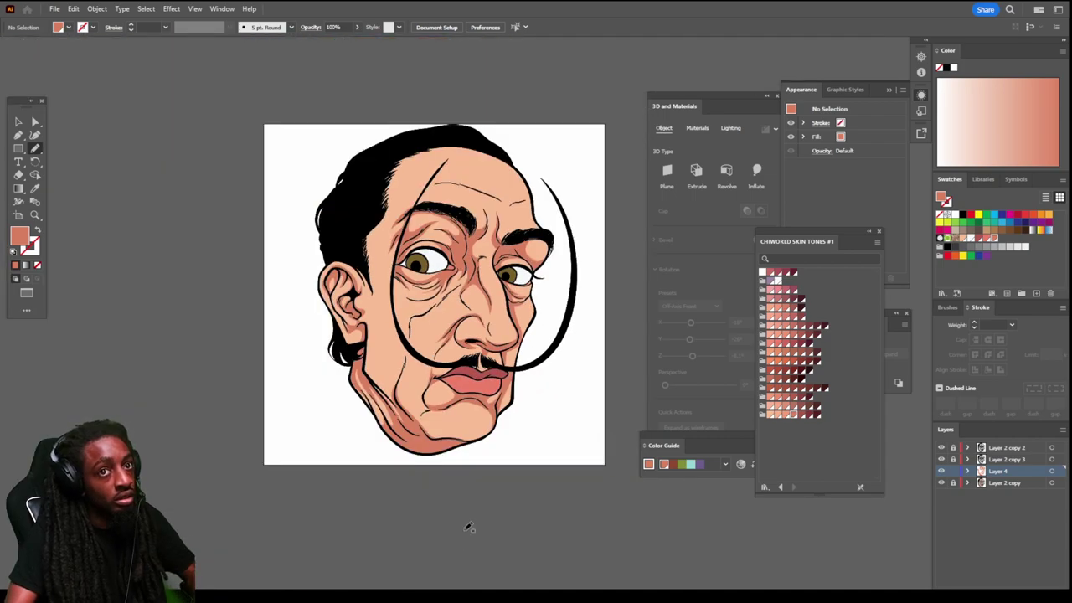
Step: Draw a terracotta shadow shape along the near cheek crease, with pointed ends toward the nose, the mustache line and the lower cheek
key("ctrl+minus")
key("ctrl+plus")
key("ctrl+plus")
key("ctrl+plus")
key("ctrl+plus")
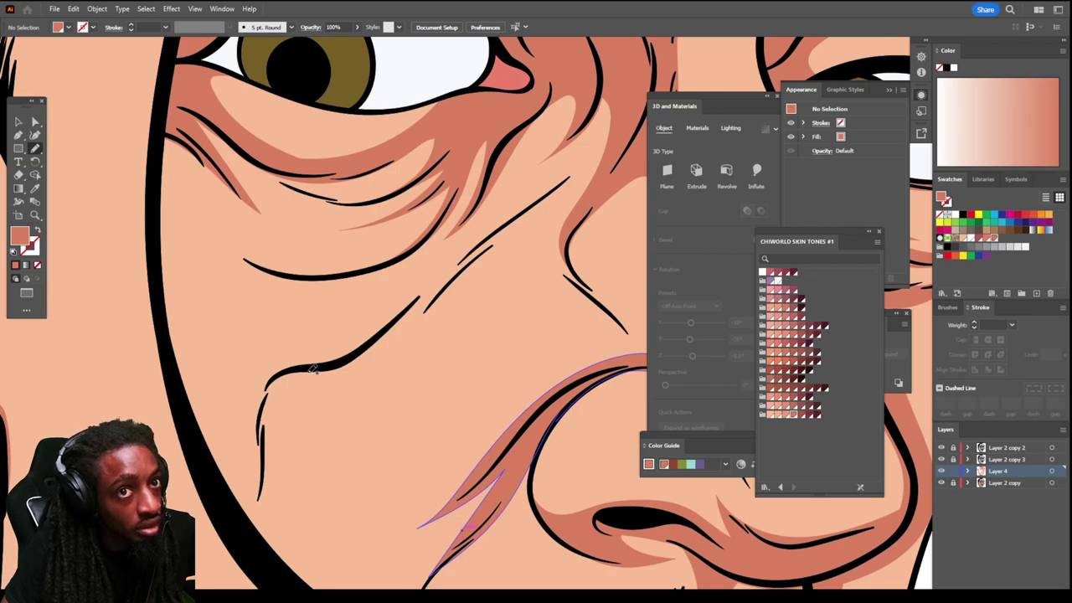
left_click_drag(338, 359, 407, 311)
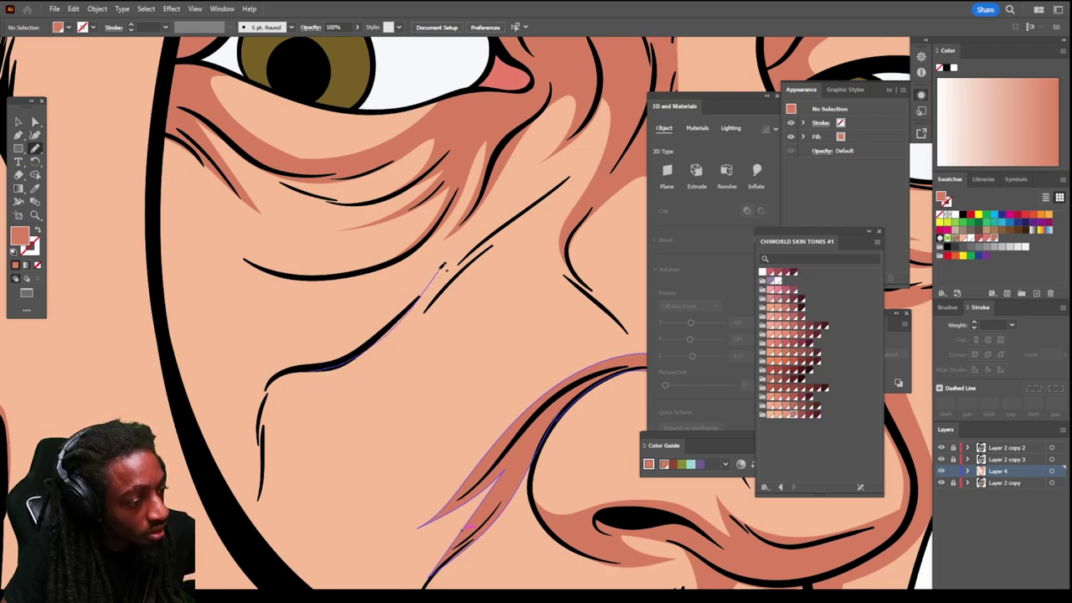
mouse_move(438, 269)
left_mouse_down()
mouse_move(333, 333)
mouse_move(242, 343)
mouse_move(259, 492)
mouse_move(275, 398)
mouse_move(332, 365)
left_mouse_up()
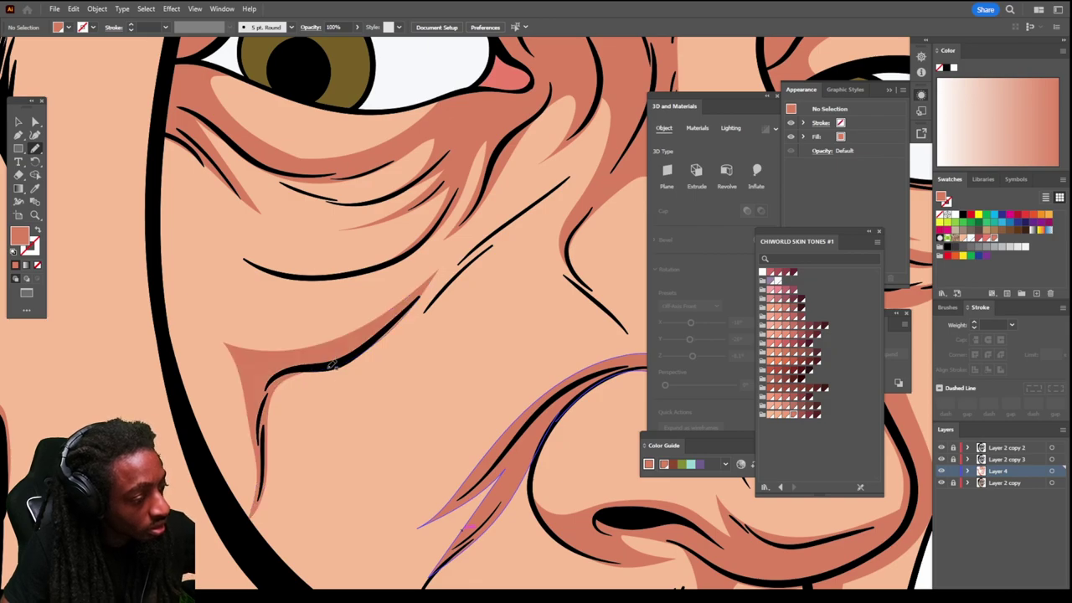
scroll(439, 425, "down", 8)
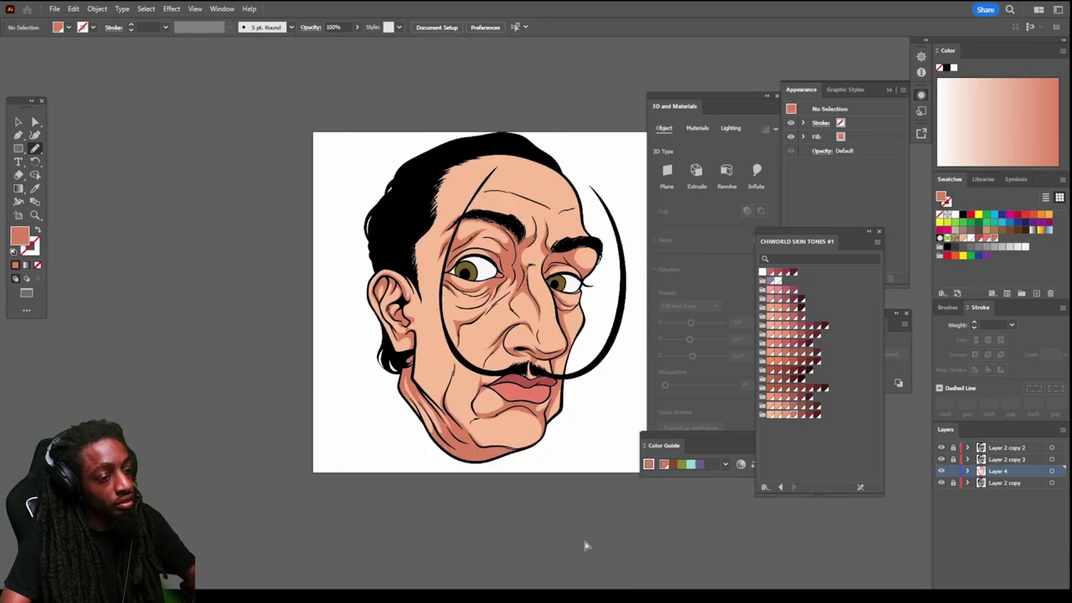
Step: Draw a terracotta cast shadow along the outer side of the near mustache curl, from the upper lip up across the cheek
scroll(596, 561, "up", 4)
scroll(588, 534, "up", 1)
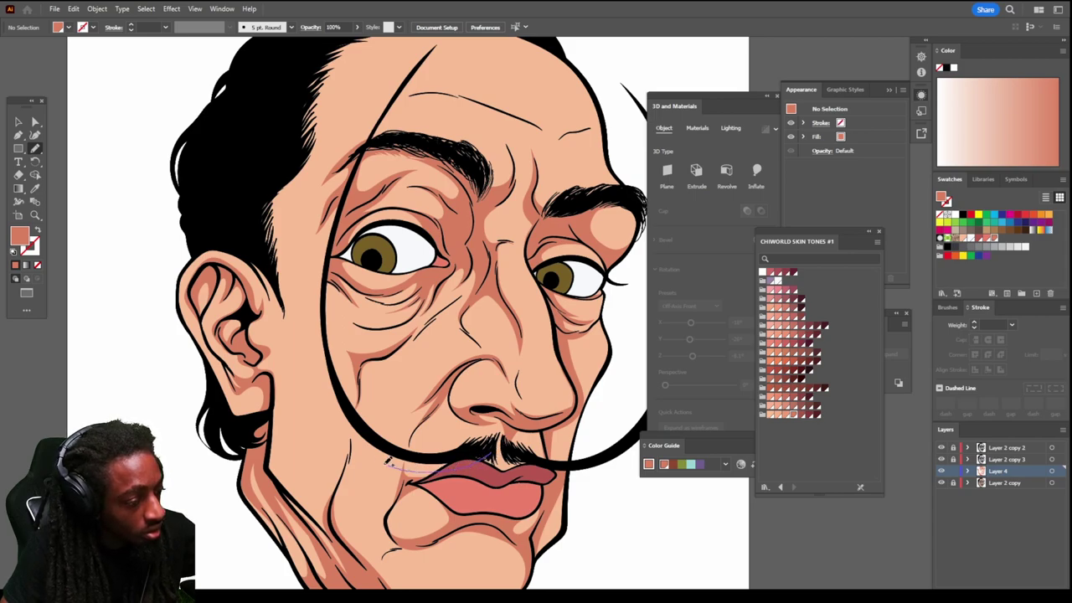
mouse_move(328, 409)
left_mouse_down()
mouse_move(311, 302)
mouse_move(361, 165)
mouse_move(322, 295)
mouse_move(334, 388)
mouse_move(354, 425)
mouse_move(391, 448)
mouse_move(485, 446)
left_mouse_up()
key("ctrl+minus")
key("ctrl+minus")
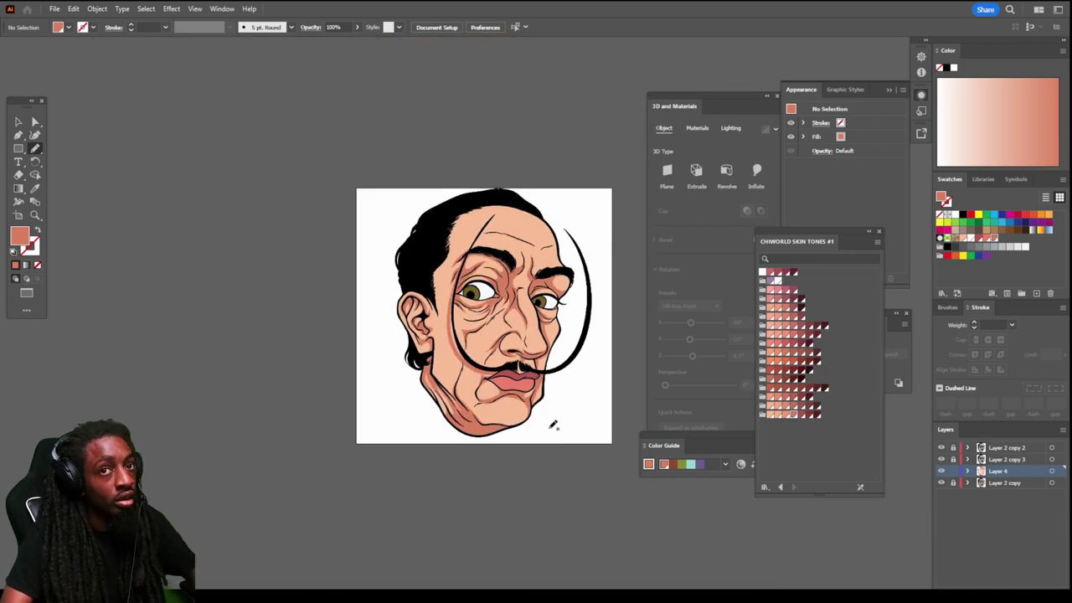
Step: Draw a terracotta shadow shape down the forehead's far edge from the hairline to the brow, notched inward at the short wrinkle
scroll(553, 426, "up", 3)
key("ctrl+plus")
key("ctrl+plus")
key("ctrl+plus")
key("ctrl+plus")
key("ctrl+plus")
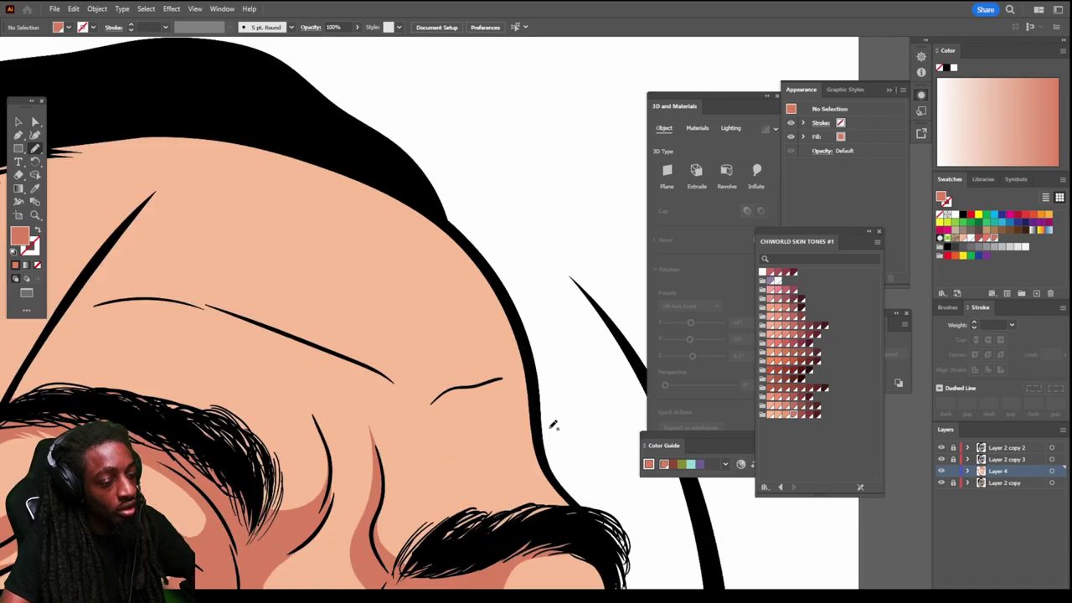
left_click_drag(561, 519, 515, 416)
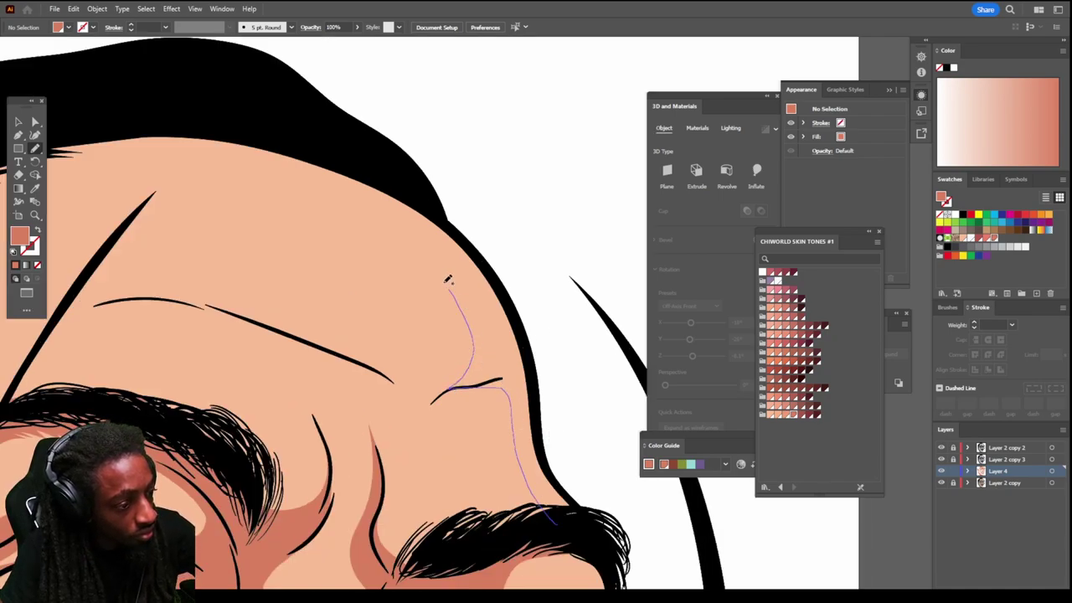
mouse_move(448, 279)
left_mouse_down()
mouse_move(280, 148)
mouse_move(366, 176)
mouse_move(428, 216)
mouse_move(491, 304)
mouse_move(511, 348)
left_mouse_up()
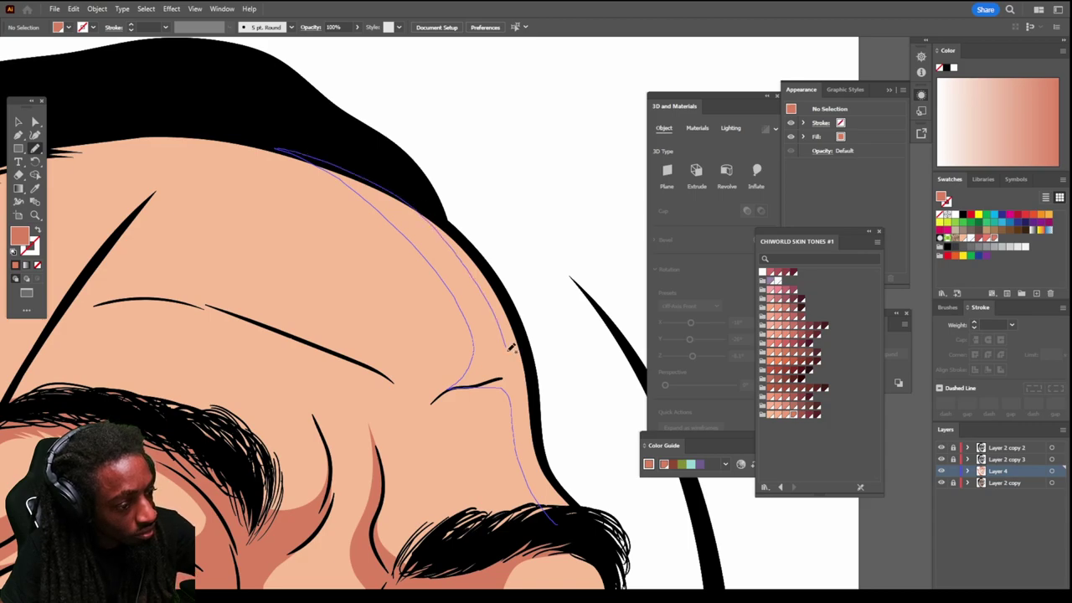
mouse_move(521, 408)
left_mouse_down()
mouse_move(534, 451)
mouse_move(600, 521)
left_mouse_up()
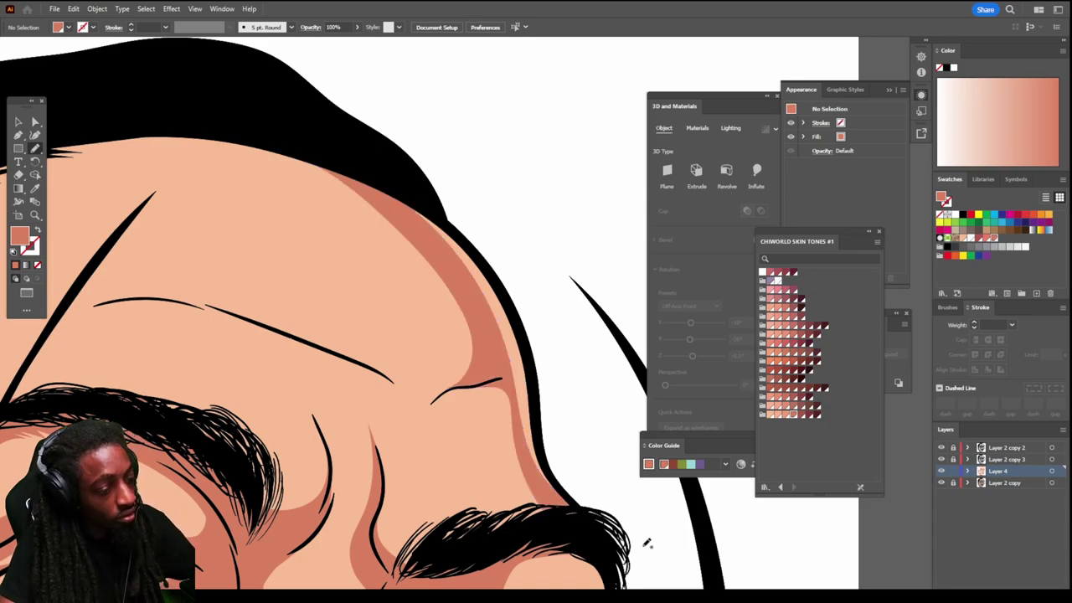
key("ctrl+minus")
key("ctrl+minus")
key("ctrl+minus")
key("ctrl+minus")
key("ctrl+minus")
scroll(656, 522, "down", 3)
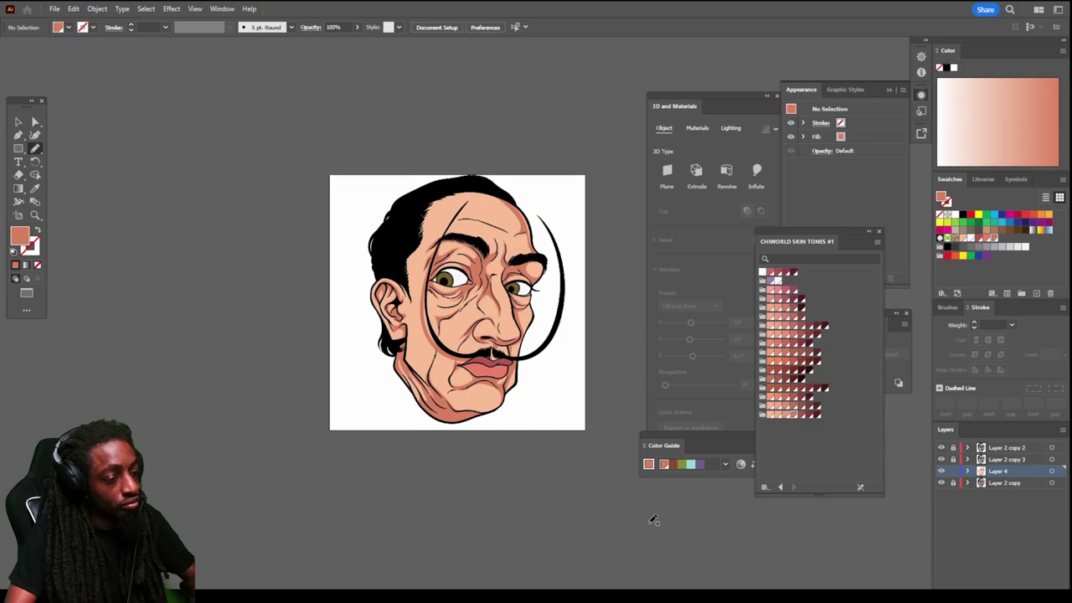
Step: Draw a terracotta shadow shape under the far eye's lower lid, curving down along the outer edge of the eye bag
key("ctrl+plus")
key("ctrl+plus")
key("ctrl+plus")
key("ctrl+plus")
key("ctrl+plus")
key("ctrl+plus")
scroll(653, 517, "up", 4)
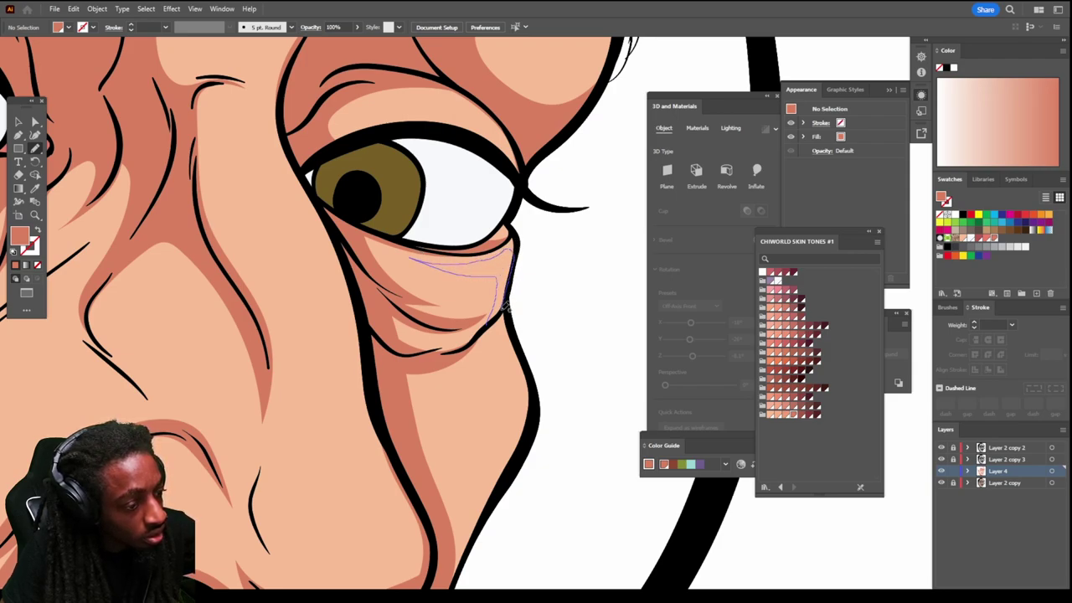
left_click_drag(505, 308, 486, 323)
scroll(475, 282, "down", 1)
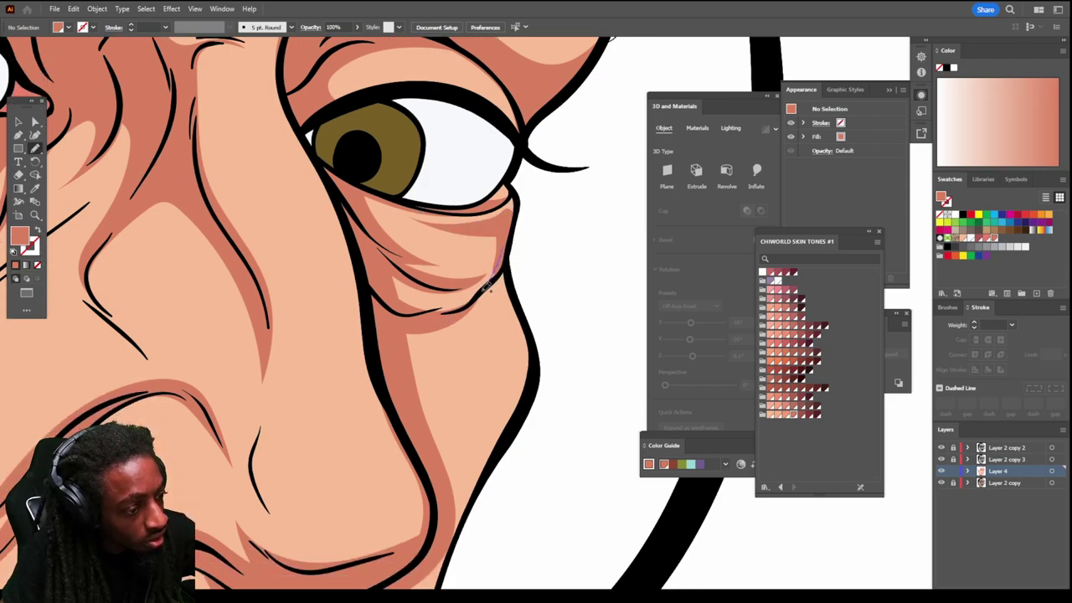
Step: Draw a terracotta shadow shape along the far cheek's outer edge, from the eye bag down to beside the nose tip
left_click_drag(511, 358, 477, 451)
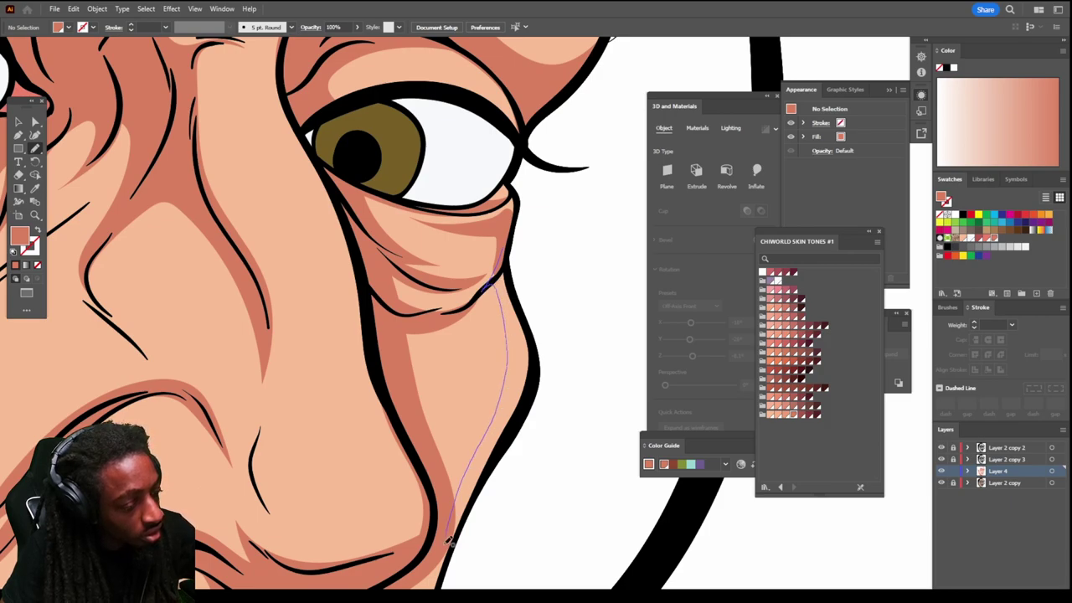
mouse_move(449, 540)
left_mouse_down()
mouse_move(518, 395)
mouse_move(509, 266)
left_mouse_up()
scroll(617, 578, "down", 5)
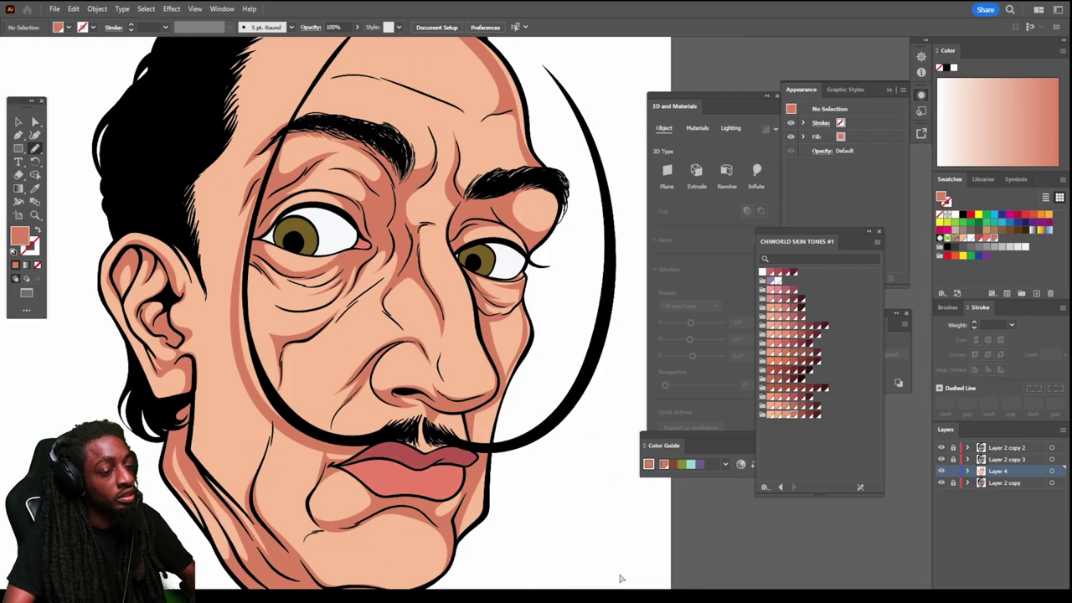
Step: Draw terracotta shadow shapes along the face's far edge, from beside the nose tip past the mustache down to the jaw corner
scroll(618, 566, "down", 2)
scroll(608, 553, "up", 6)
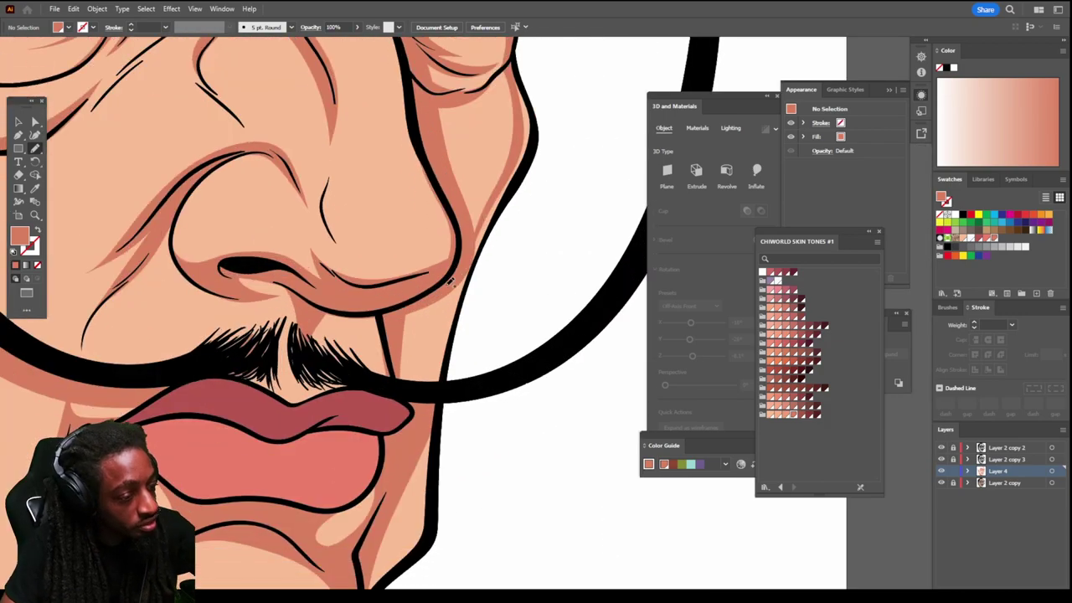
mouse_move(453, 280)
left_mouse_down()
mouse_move(459, 275)
mouse_move(423, 409)
mouse_move(455, 277)
left_mouse_up()
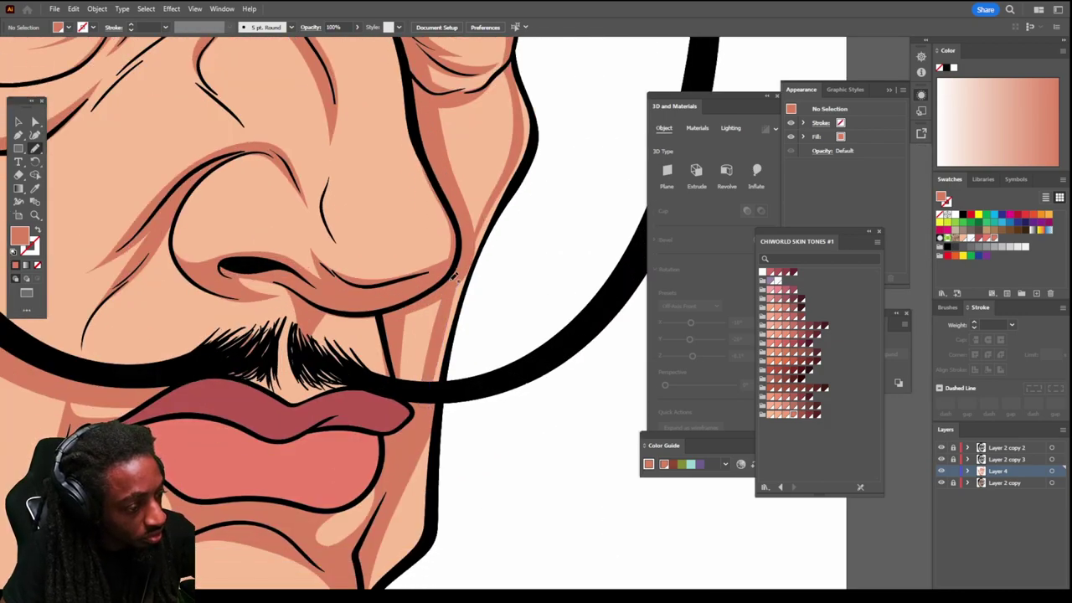
scroll(455, 277, "down", 1)
mouse_move(436, 347)
left_mouse_down()
mouse_move(420, 471)
mouse_move(404, 511)
left_mouse_up()
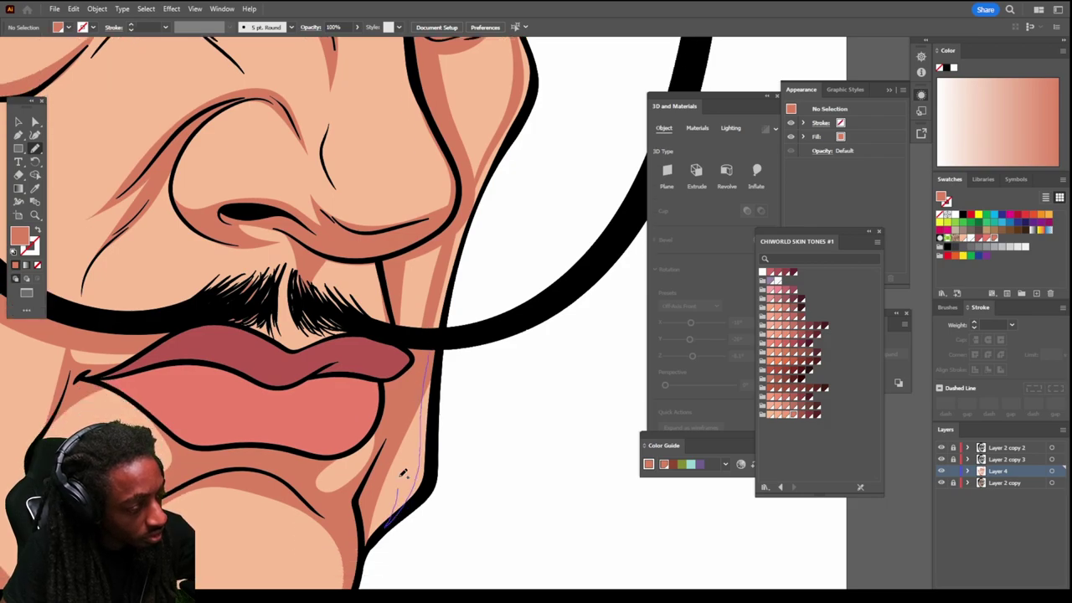
left_click_drag(403, 474, 405, 478)
scroll(503, 553, "down", 5)
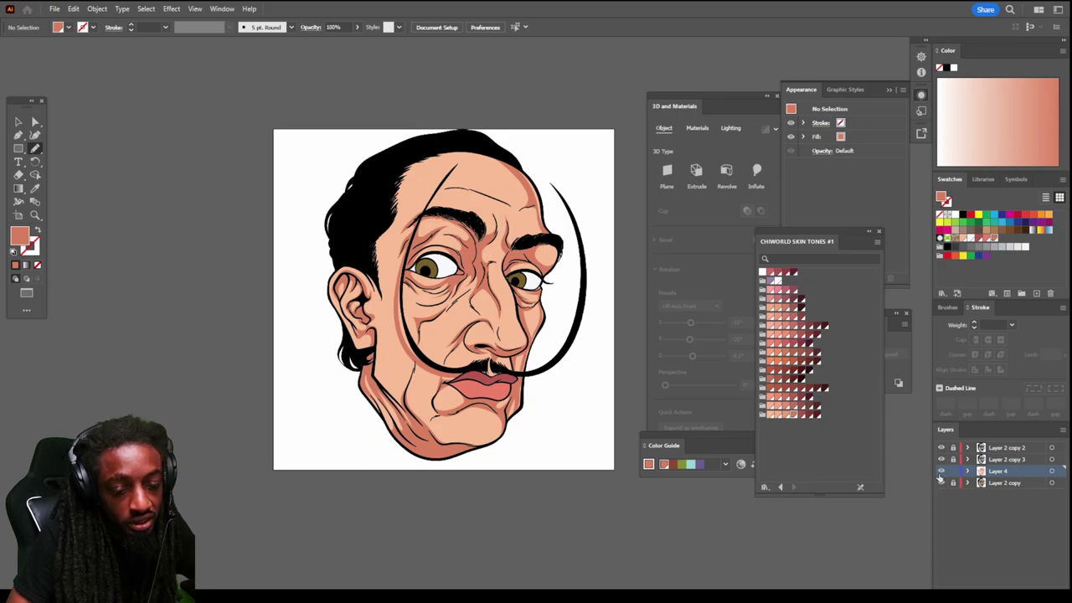
Step: Create a new layer between the Layer 2 copy base and the Layer 4 shadows, and choose a lighter peach skin-tone fill
left_click(1006, 483)
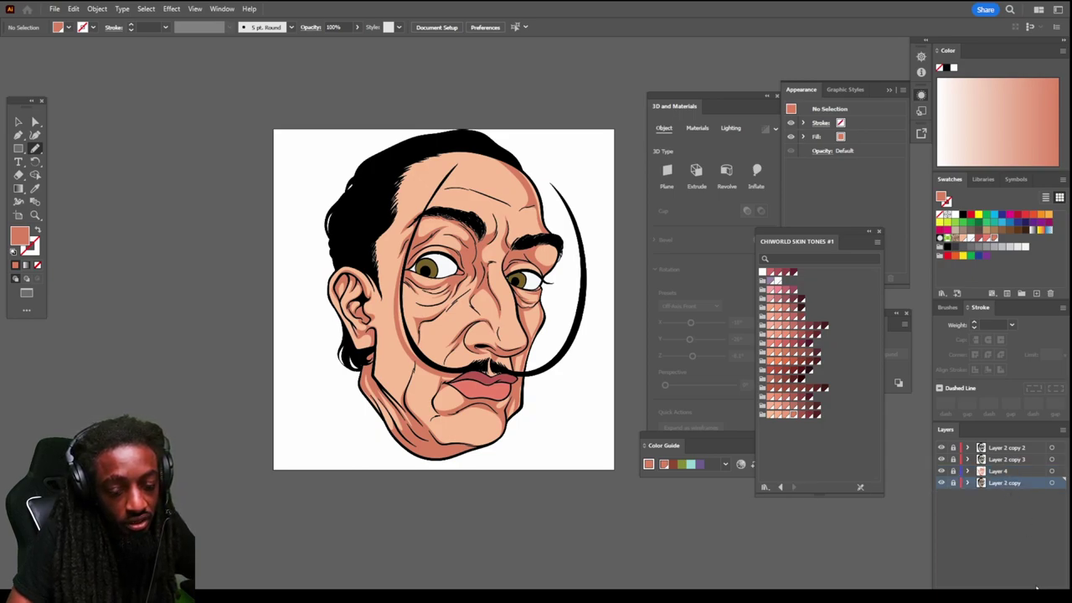
key("ctrl+l")
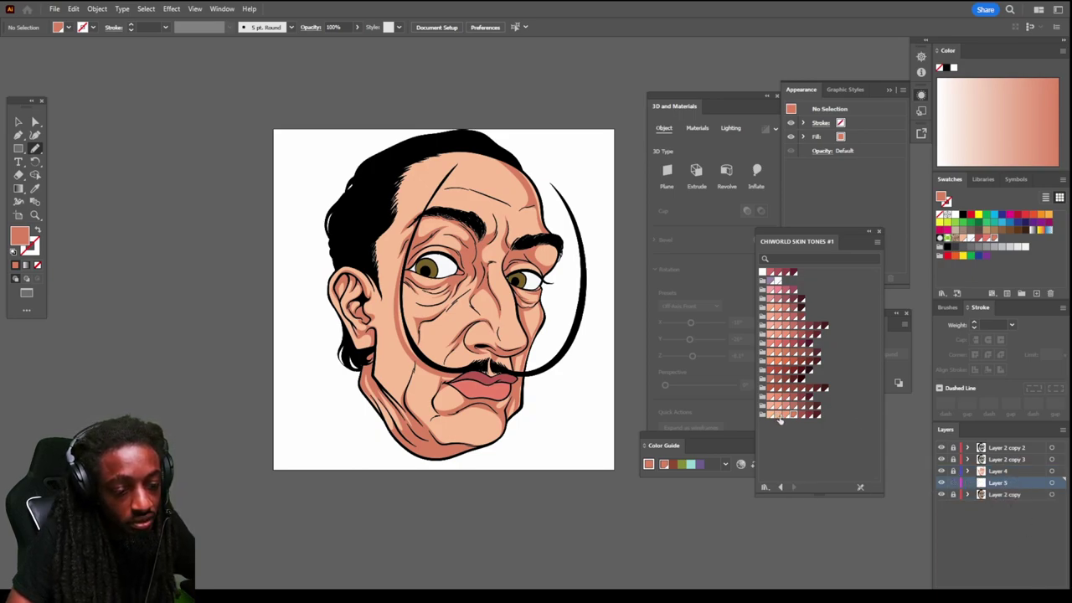
left_click(786, 415)
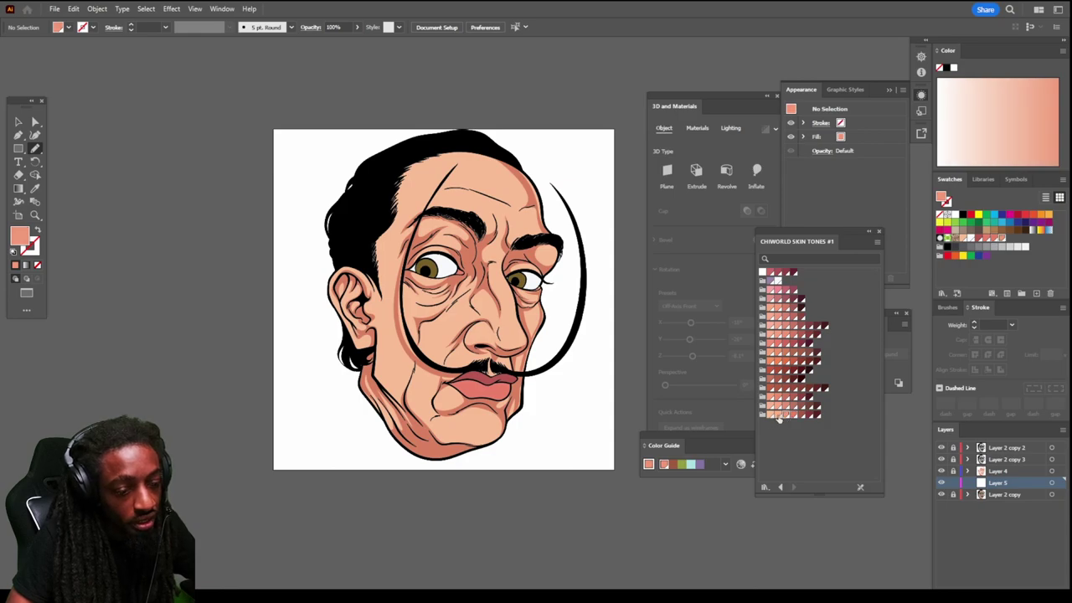
Step: Draw a peach mid-tone shape on the near side of the nose, running from the bridge over the side plane to the tip
scroll(624, 444, "up", 8)
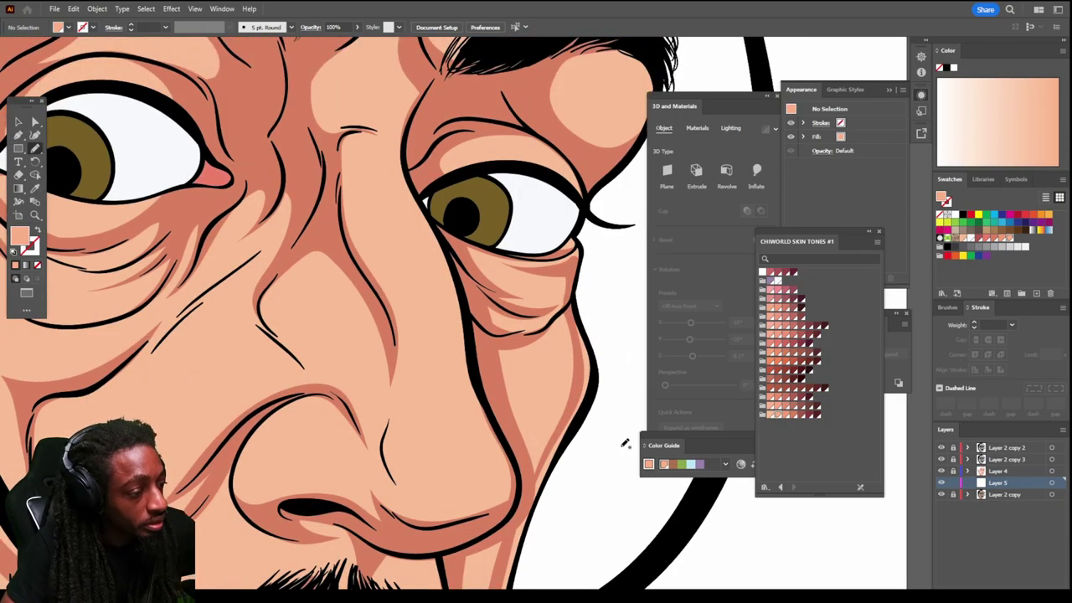
mouse_move(292, 256)
left_mouse_down()
mouse_move(260, 307)
mouse_move(295, 358)
left_mouse_up()
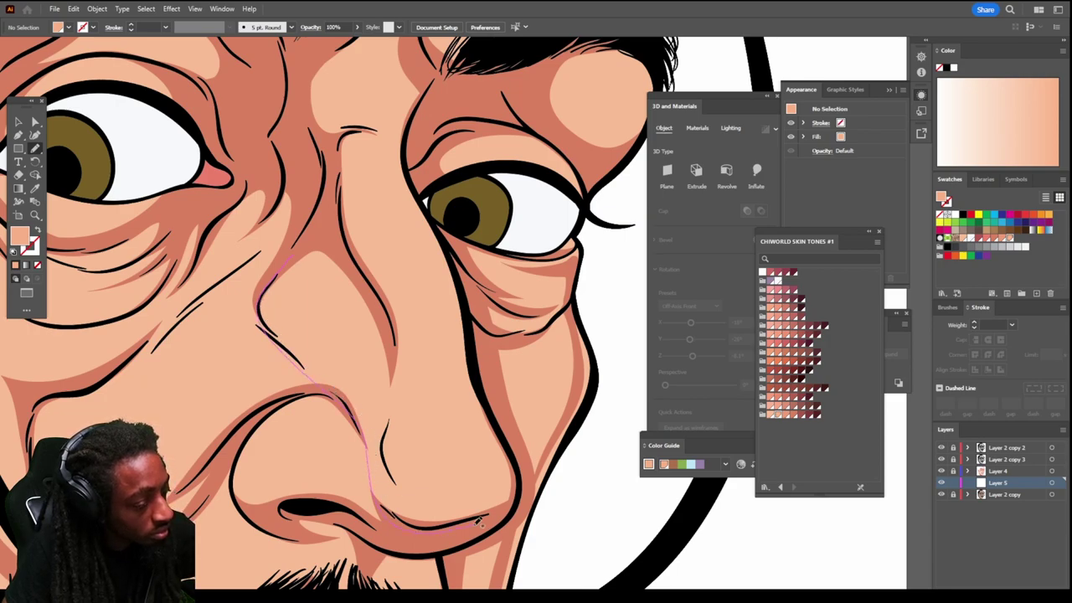
mouse_move(479, 521)
left_mouse_down()
mouse_move(410, 496)
mouse_move(399, 451)
left_mouse_up()
left_click_drag(369, 259, 278, 273)
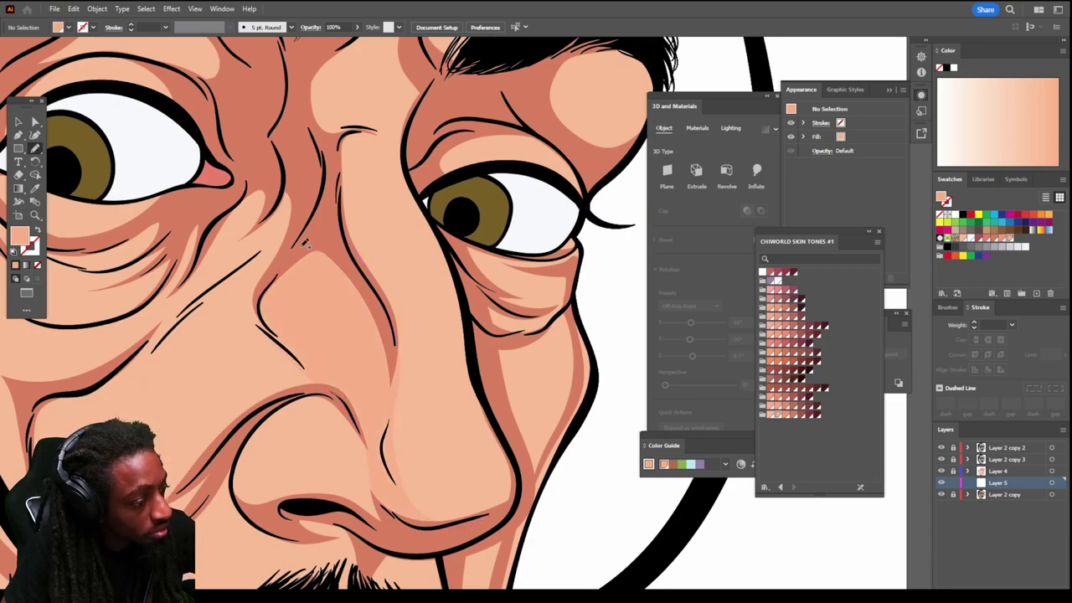
Step: Recolor the mid-tone nose shape with the C=4 M=46 Y=51 K=0 skin-tone swatch
left_click(18, 123)
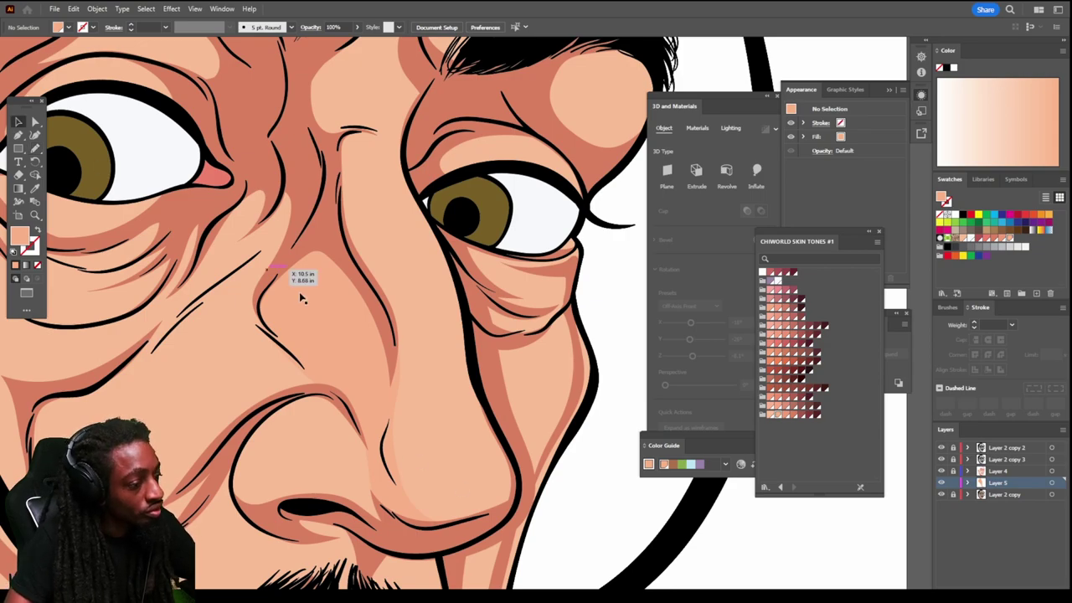
left_click(299, 287)
left_click(785, 414)
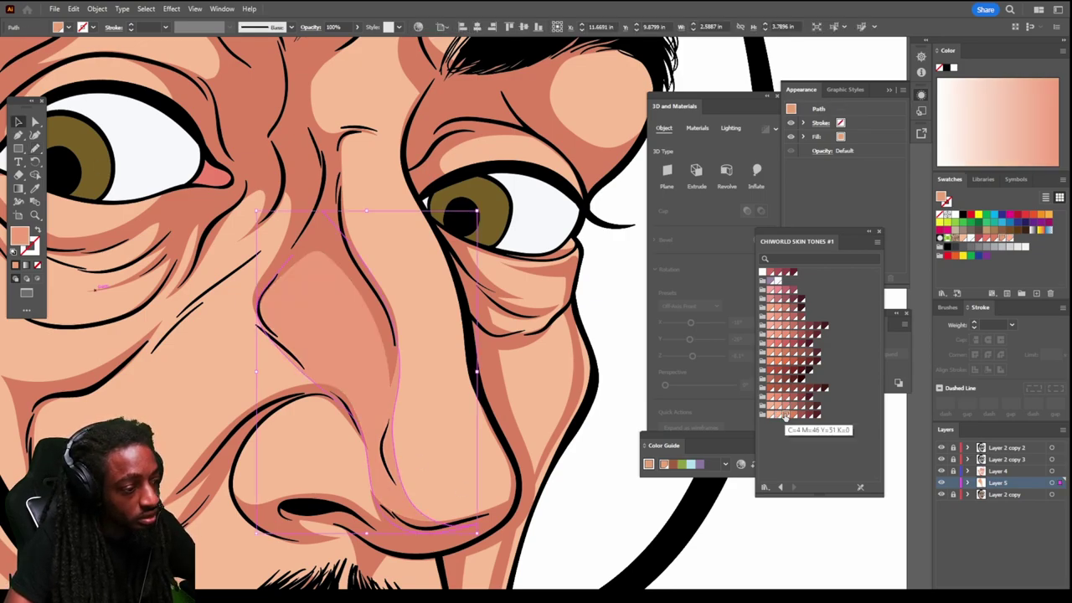
left_click(543, 432)
key("ctrl+minus")
key("ctrl+minus")
scroll(528, 448, "down", 2)
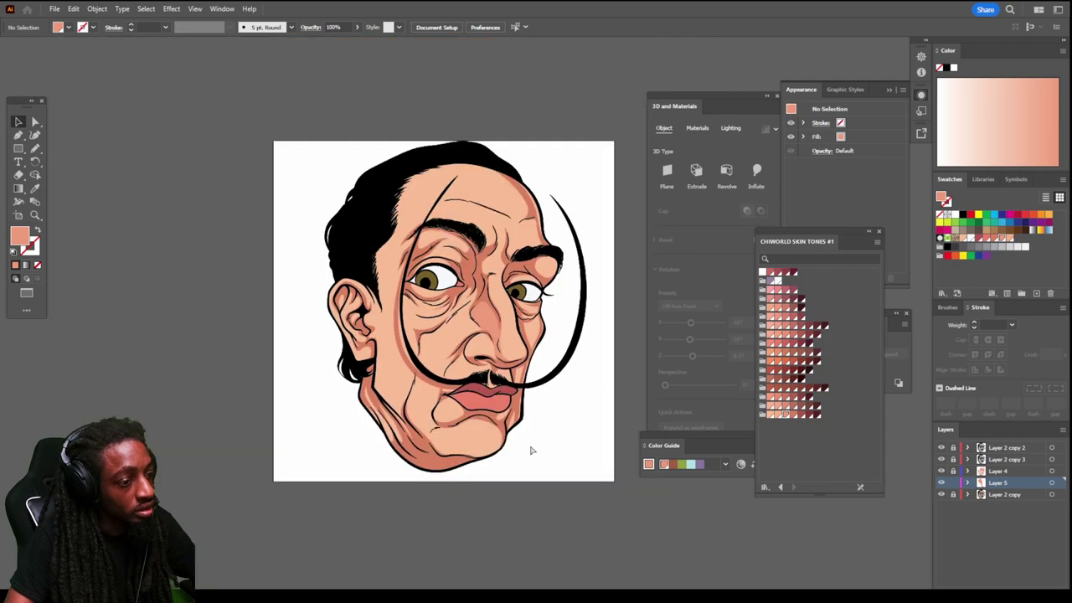
Step: Adjust the nose shape's color balance in CMYK with Convert and Preview enabled, lowering magenta by about 3%
scroll(531, 447, "up", 8)
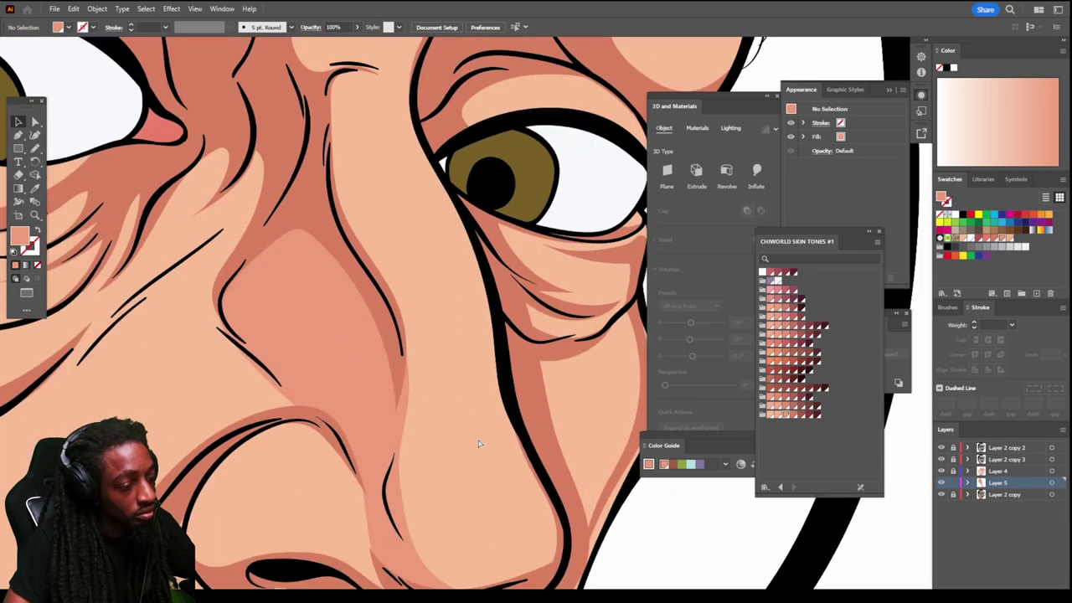
left_click(335, 385)
left_click(74, 8)
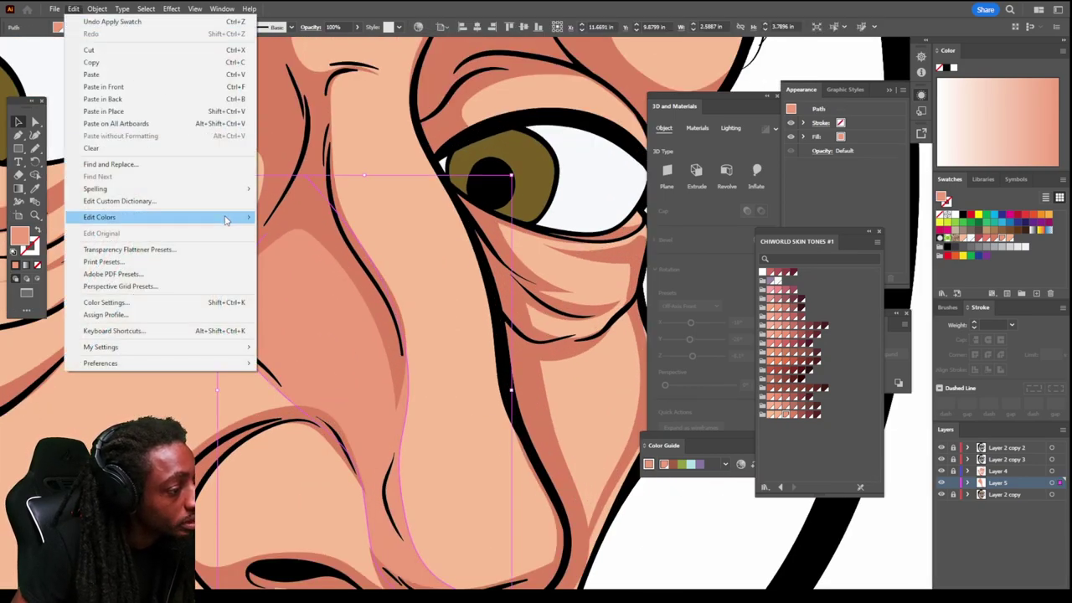
mouse_move(227, 217)
left_click(334, 246)
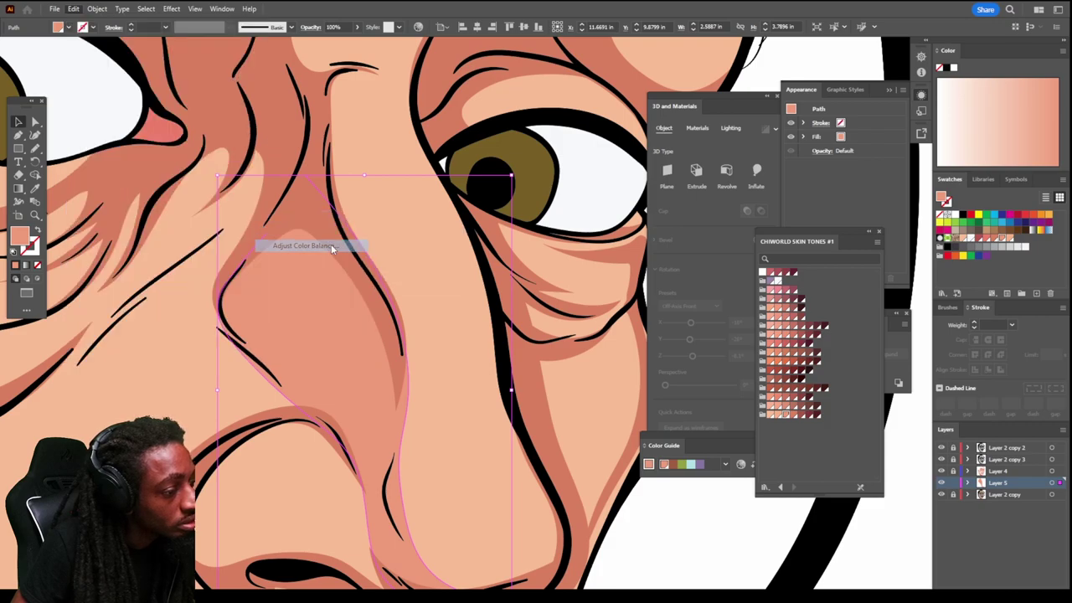
left_click(848, 342)
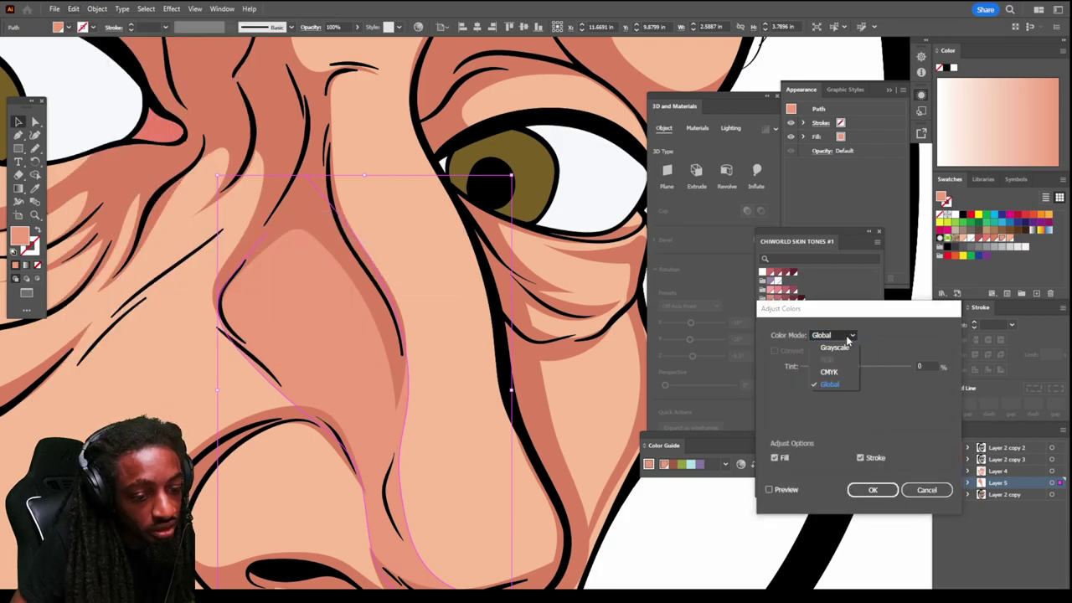
left_click(829, 372)
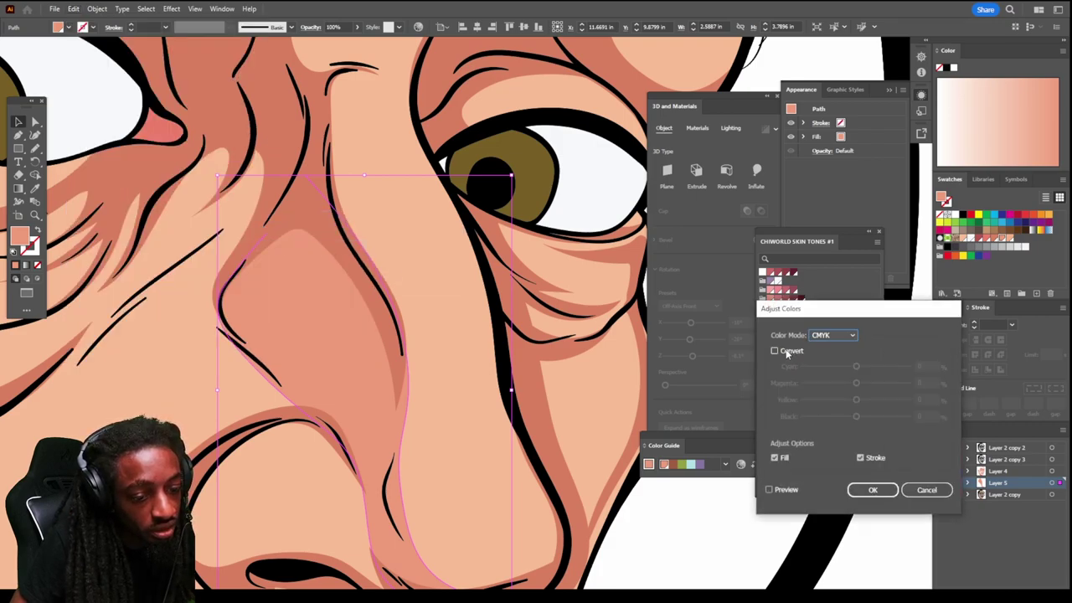
left_click(770, 489)
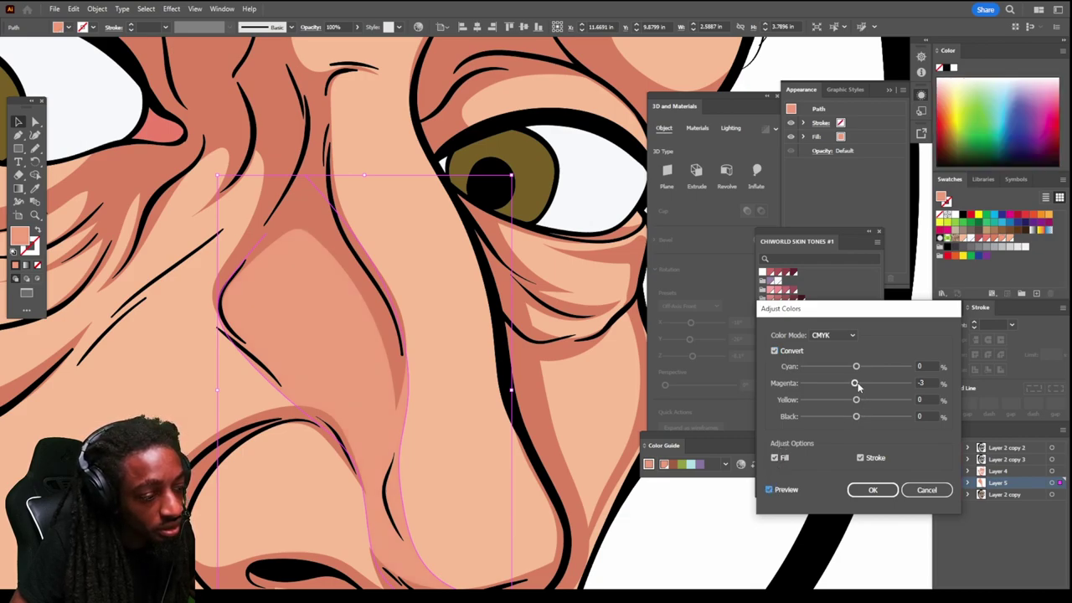
left_click(873, 489)
left_click(627, 524)
key("ctrl+minus")
key("ctrl+minus")
key("ctrl+minus")
key("ctrl+minus")
key("ctrl+minus")
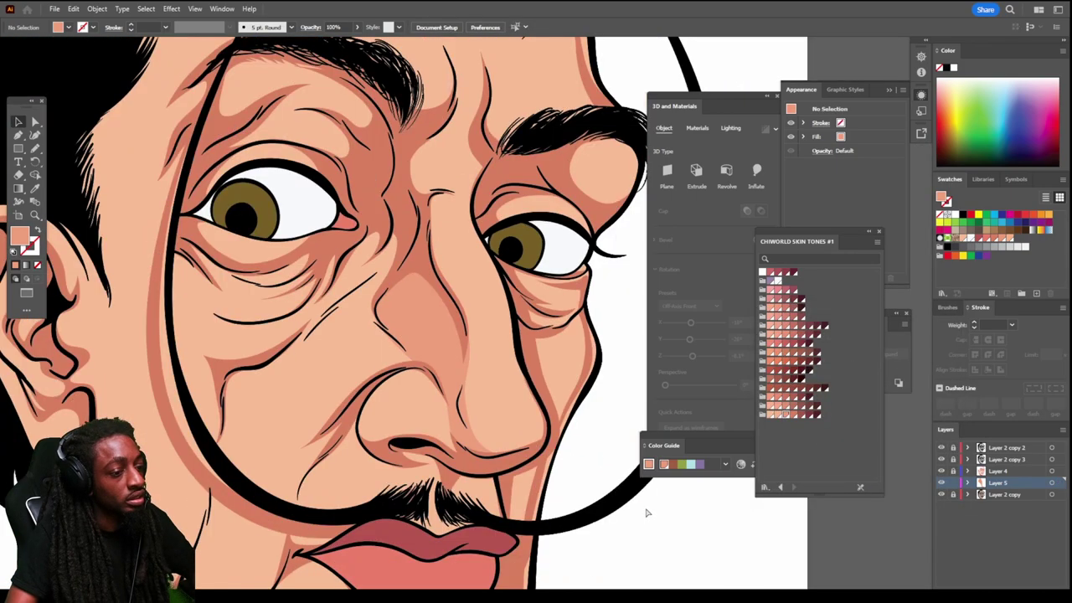
Step: Draw a mid-tone Pencil shape around the near nostril wing, leaving a rounded light area in its middle
scroll(597, 502, "up", 10)
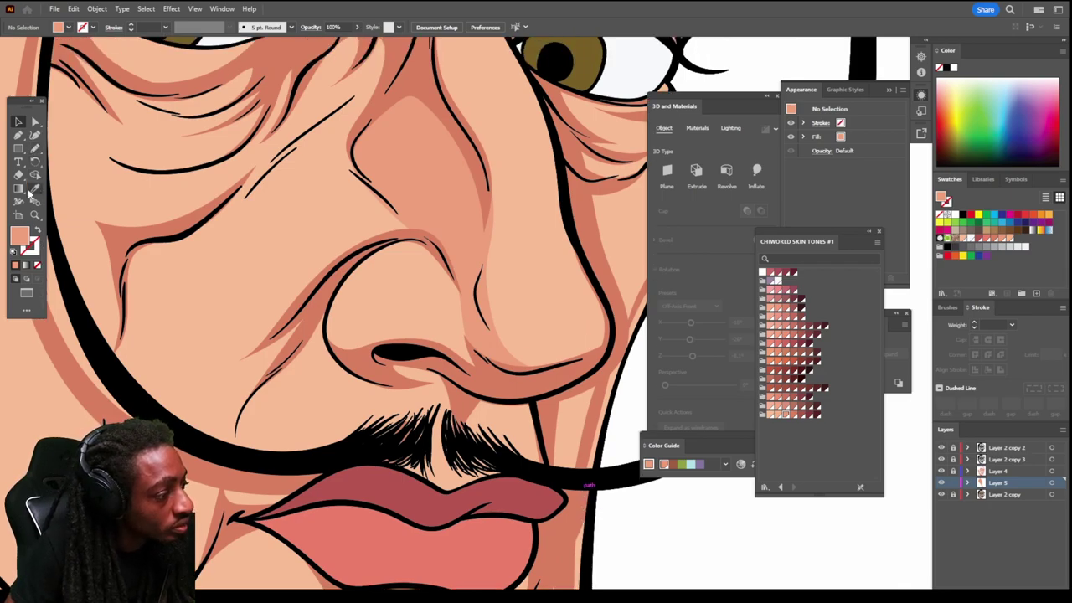
left_click(34, 188)
left_click(33, 150)
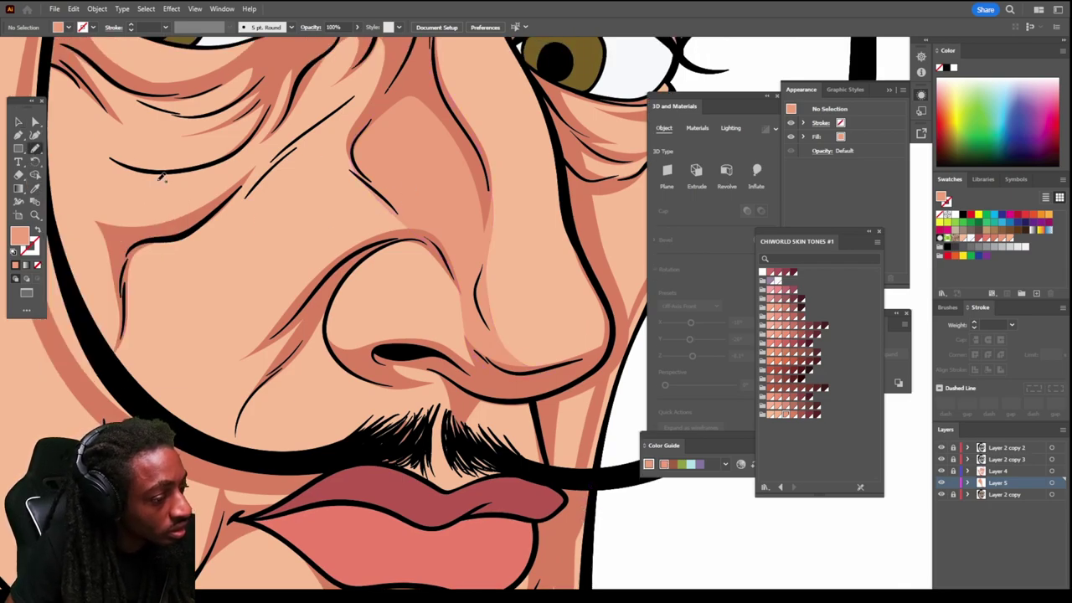
mouse_move(460, 325)
left_mouse_down()
mouse_move(355, 329)
mouse_move(347, 304)
mouse_move(374, 267)
mouse_move(436, 239)
left_mouse_up()
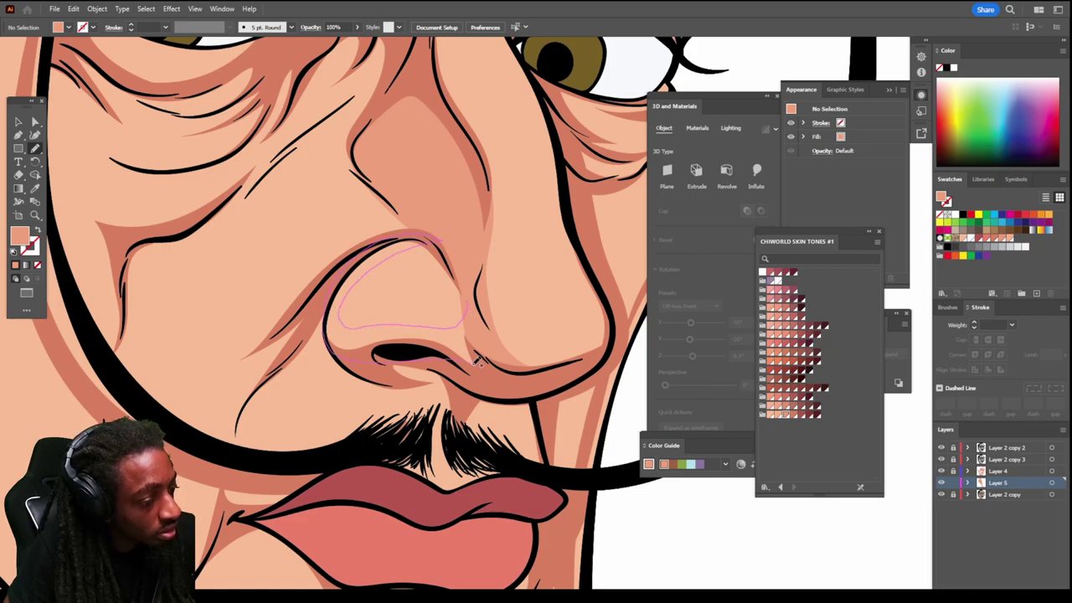
left_click_drag(477, 360, 481, 362)
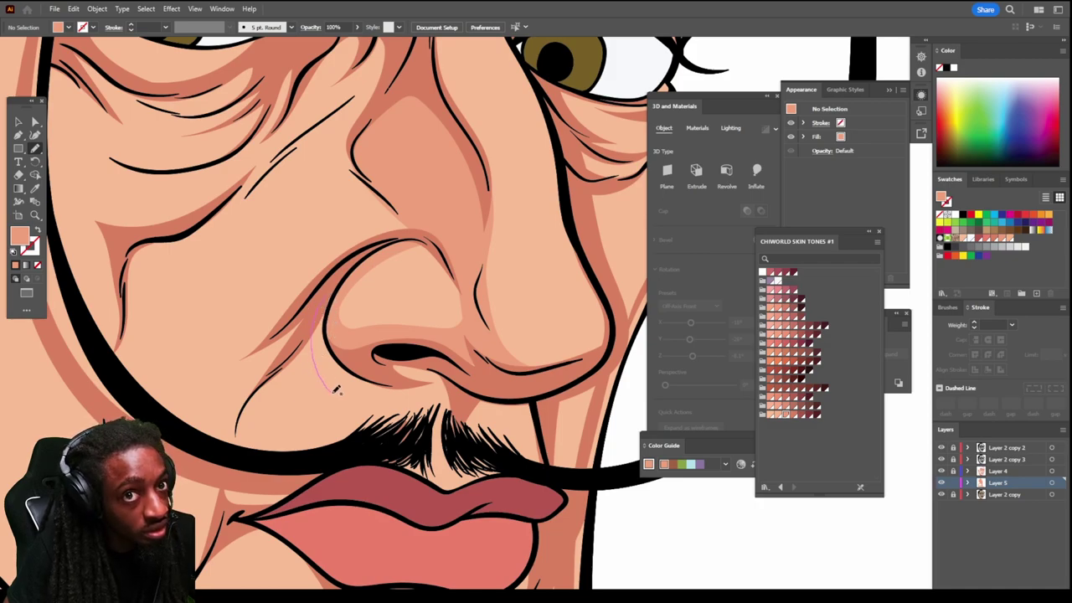
Step: Draw mid-tone shapes under the nose, from the near nostril across the upper lip behind the mustache and beyond the far lip crease
mouse_move(433, 440)
left_mouse_down()
mouse_move(402, 463)
mouse_move(454, 505)
mouse_move(473, 399)
mouse_move(534, 448)
mouse_move(546, 425)
left_mouse_up()
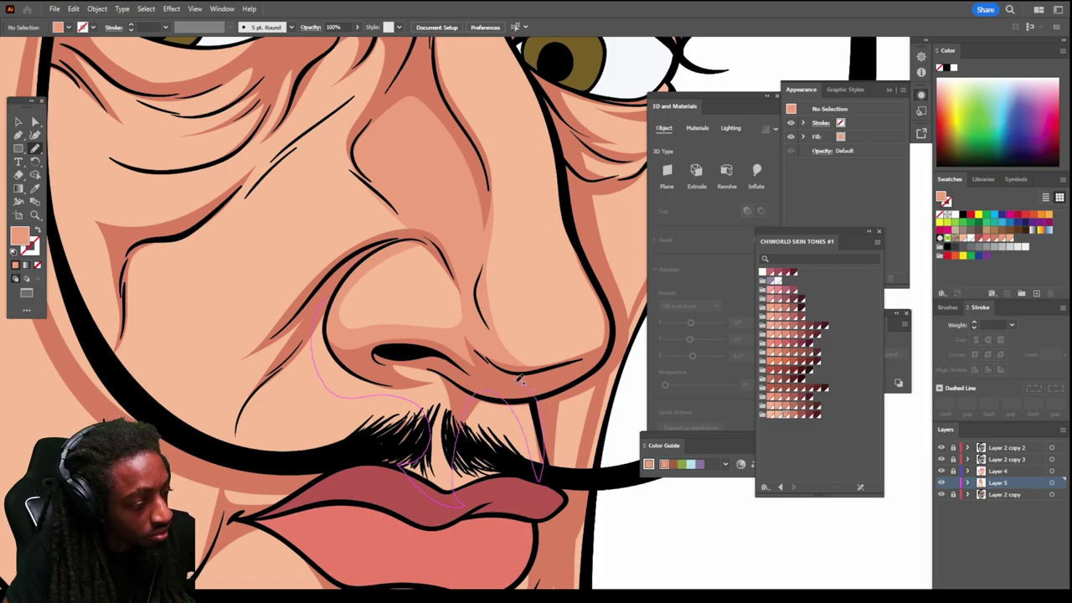
mouse_move(520, 379)
left_mouse_down()
mouse_move(375, 349)
mouse_move(322, 303)
left_mouse_up()
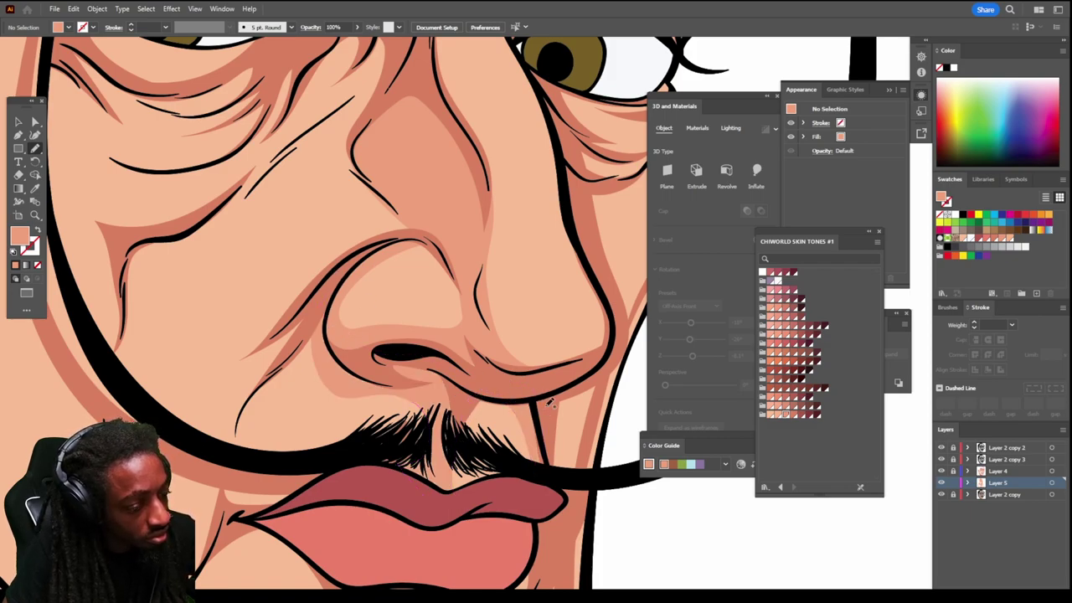
mouse_move(547, 407)
left_mouse_down()
mouse_move(557, 506)
mouse_move(580, 382)
mouse_move(541, 382)
left_mouse_up()
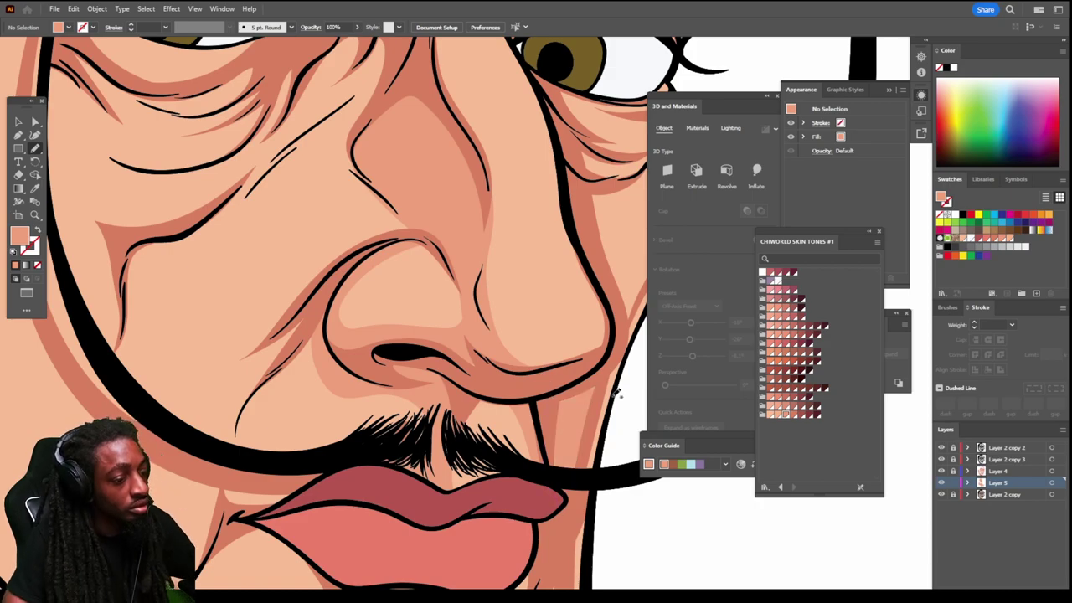
Step: Draw mid-tone shapes beneath the lower lip's far side and around the lower rim of the pouch below the near mouth corner
scroll(617, 393, "down", 5)
scroll(618, 410, "up", 5)
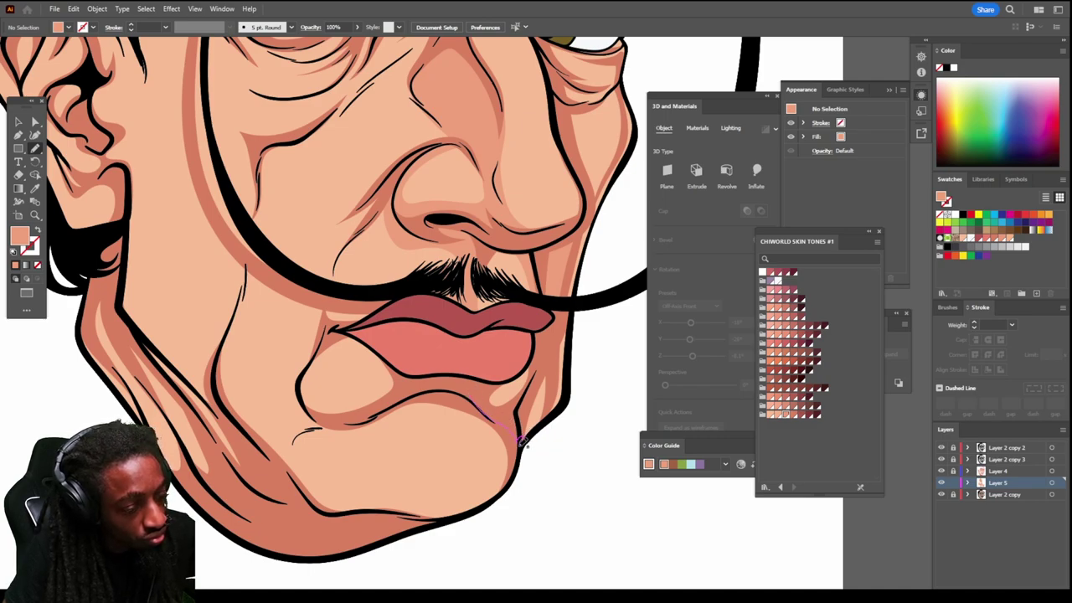
left_click_drag(523, 442, 551, 419)
mouse_move(550, 335)
left_mouse_down()
mouse_move(469, 346)
mouse_move(399, 401)
mouse_move(347, 422)
mouse_move(303, 398)
mouse_move(331, 334)
mouse_move(309, 388)
left_mouse_up()
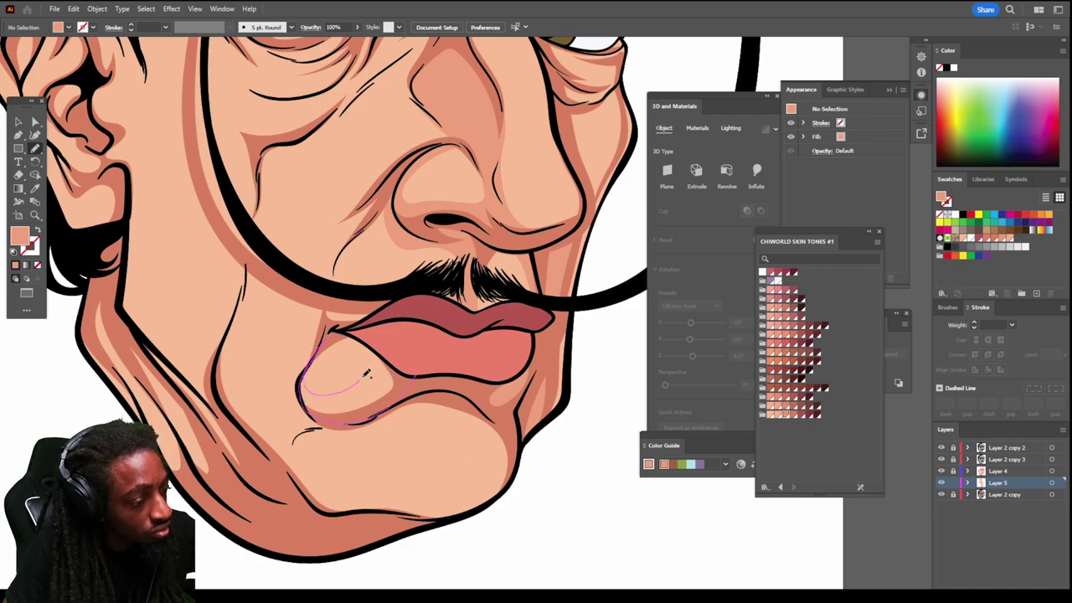
left_click_drag(329, 346, 328, 343)
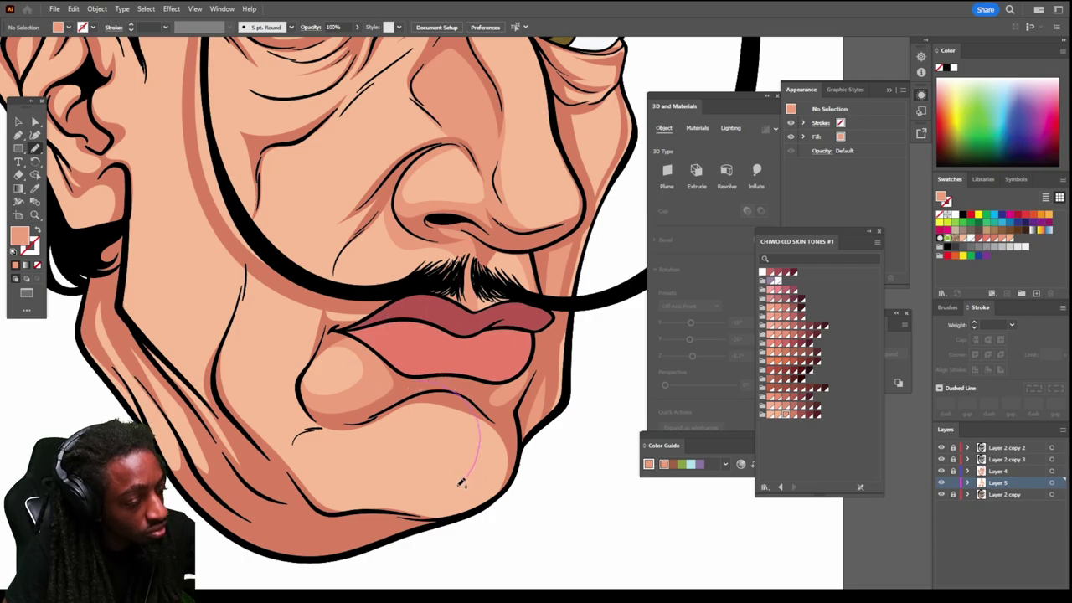
Step: Draw a mid-tone shape around the chin's light area, extending up the near cheek crease to the mustache and down the jaw
left_click_drag(421, 494, 366, 479)
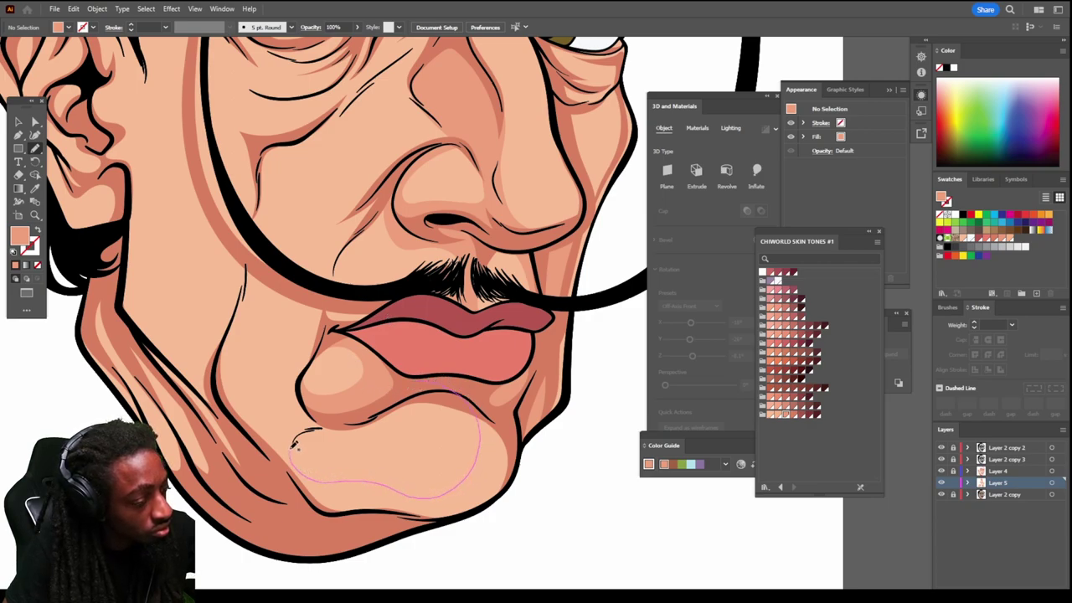
left_click_drag(320, 425, 277, 424)
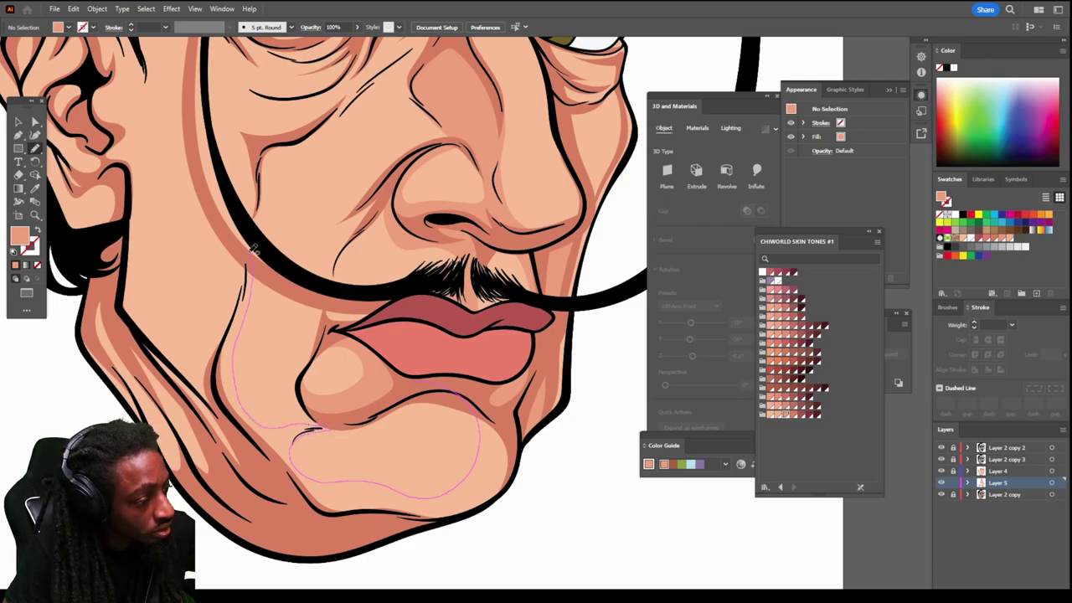
left_click_drag(242, 242, 201, 387)
mouse_move(312, 500)
left_mouse_down()
mouse_move(402, 516)
mouse_move(461, 513)
mouse_move(501, 494)
mouse_move(512, 429)
mouse_move(435, 387)
left_mouse_up()
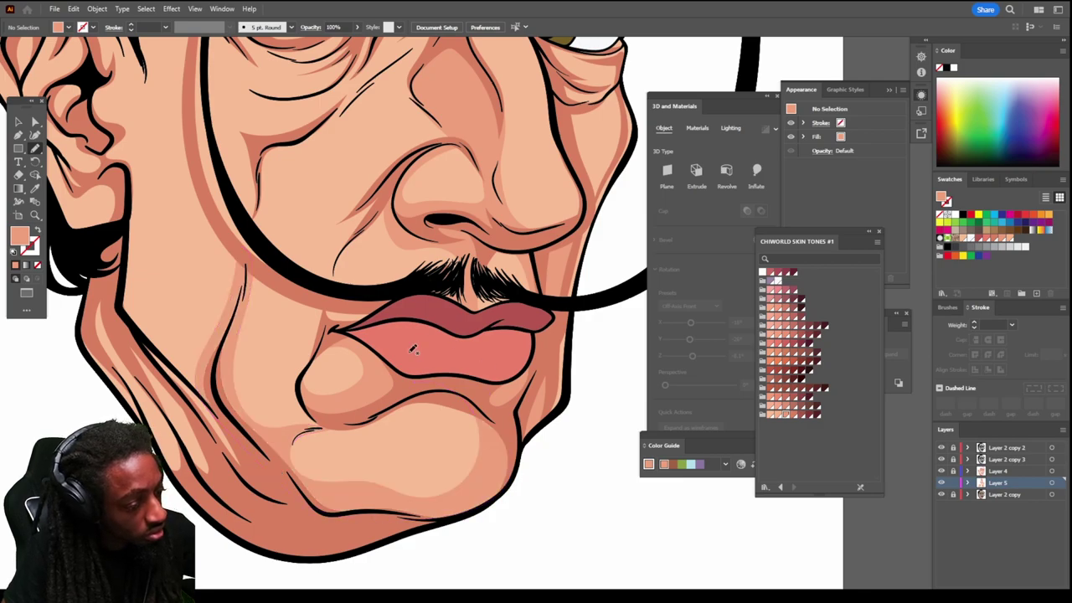
Step: Draw a mid-tone Pencil shape from the near edge of the neck across the jaw and lower cheek, up toward the earlobe
key("ctrl+minus")
key("ctrl+minus")
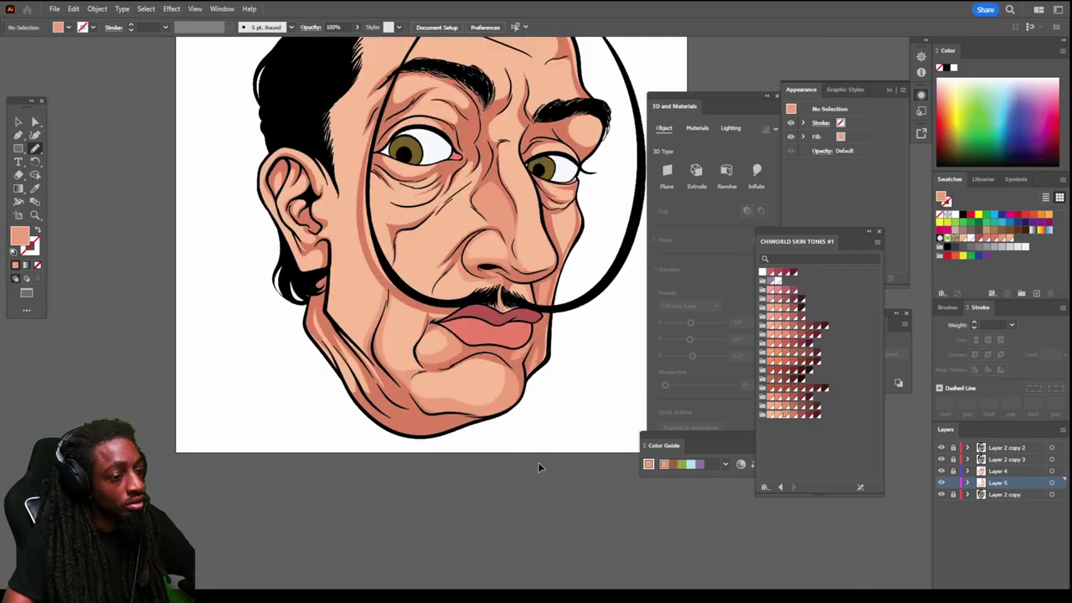
key("ctrl+plus")
key("ctrl+plus")
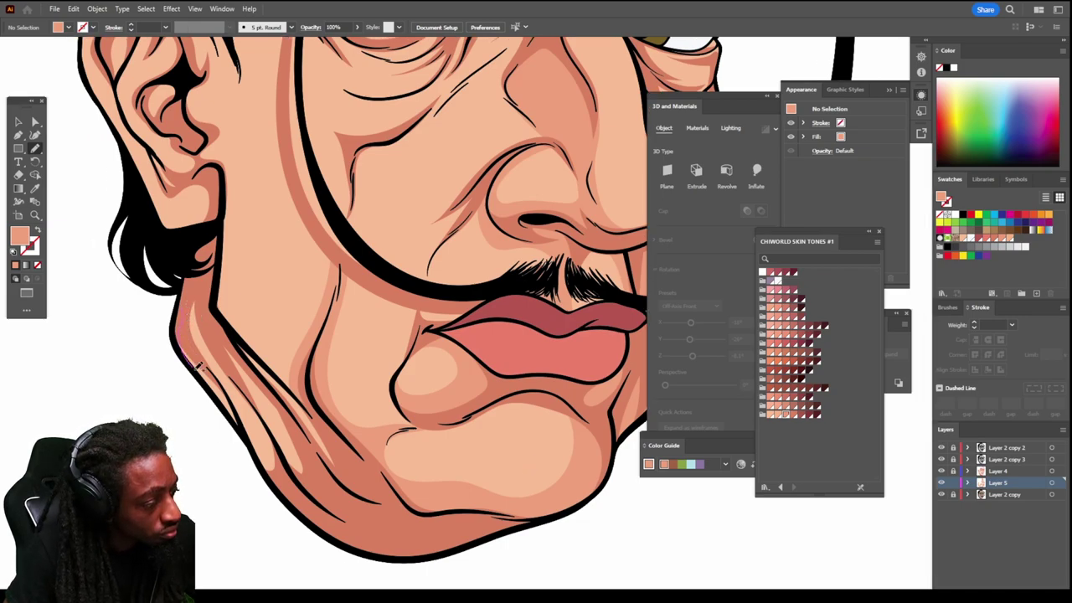
mouse_move(199, 364)
left_mouse_down()
mouse_move(272, 483)
mouse_move(329, 497)
mouse_move(341, 442)
mouse_move(311, 395)
mouse_move(320, 330)
left_mouse_up()
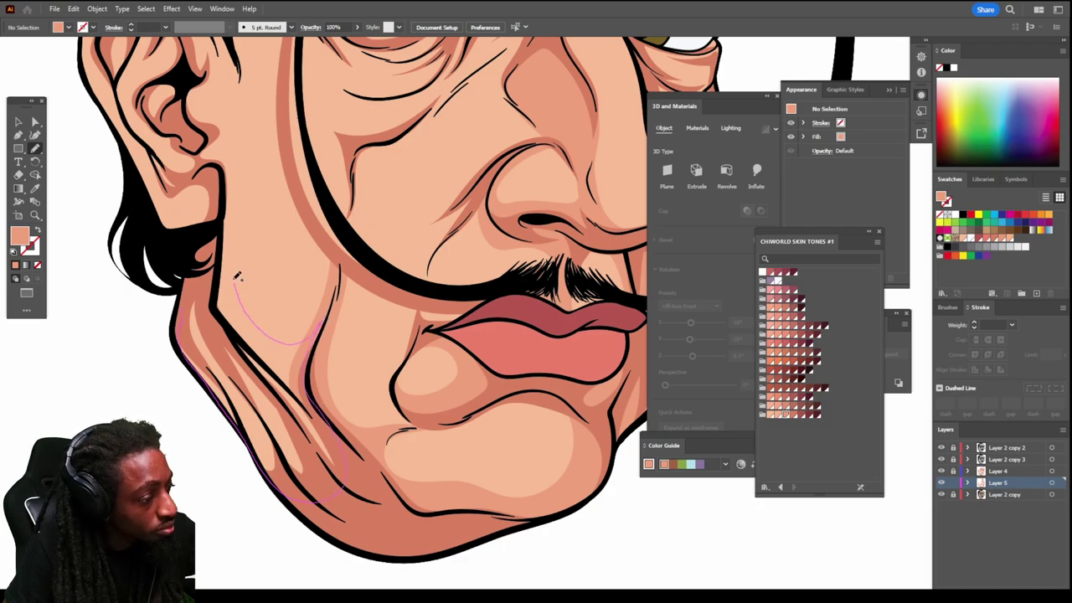
mouse_move(222, 203)
left_mouse_down()
mouse_move(179, 316)
mouse_move(188, 358)
left_mouse_up()
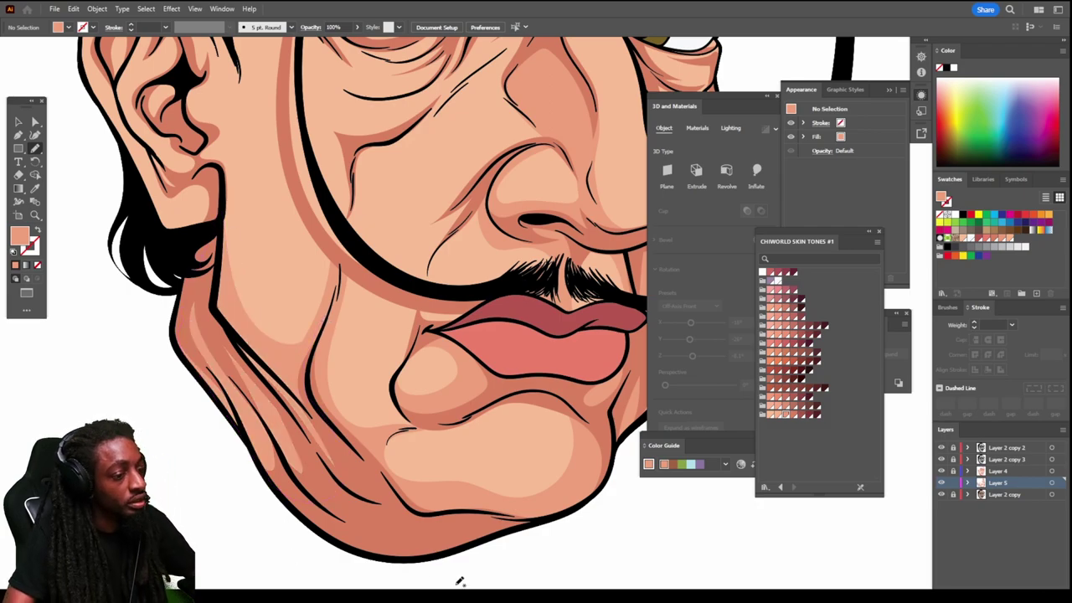
Step: Draw a mid-tone shape along the near smile crease, from the upper nostril wing down the cheek to the near lip corner
key("ctrl+minus")
key("ctrl+minus")
scroll(473, 541, "down", 1)
scroll(481, 521, "up", 5)
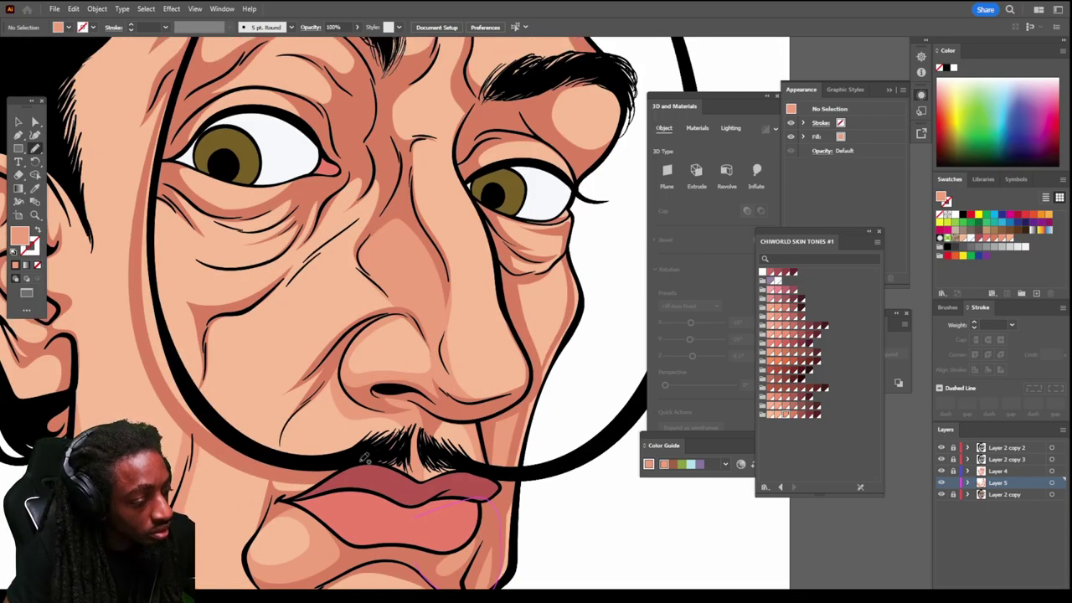
mouse_move(289, 465)
left_mouse_down()
mouse_move(365, 468)
mouse_move(331, 474)
mouse_move(289, 454)
left_mouse_up()
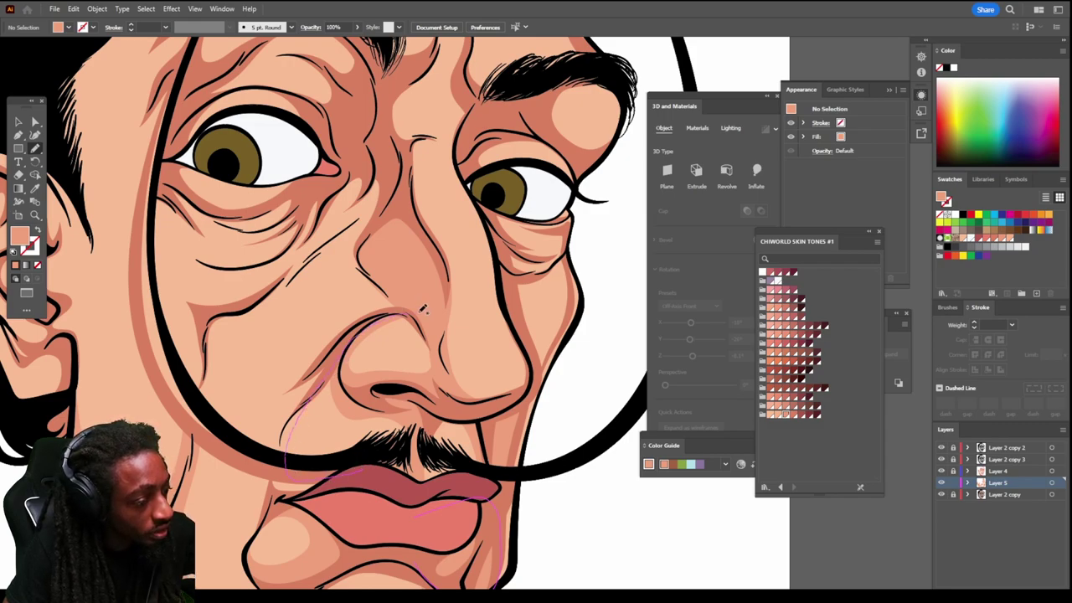
left_click_drag(360, 300, 295, 345)
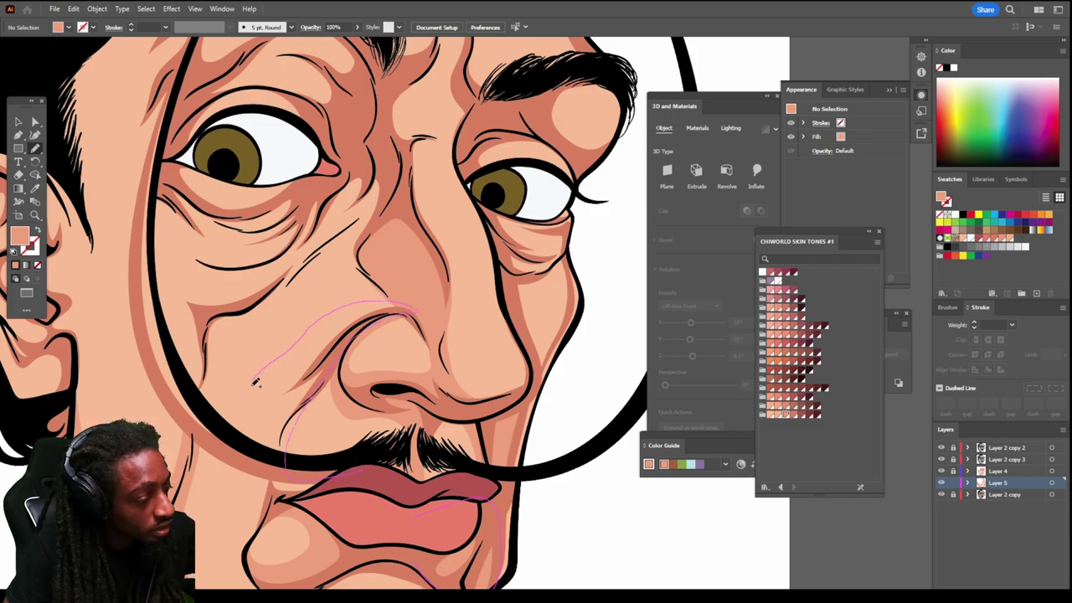
left_click_drag(268, 514, 310, 498)
Step: Draw a mid-tone shape under the near eye's bag, from beside the nose bridge along the cheek fold to the mustache
scroll(252, 402, "up", 3)
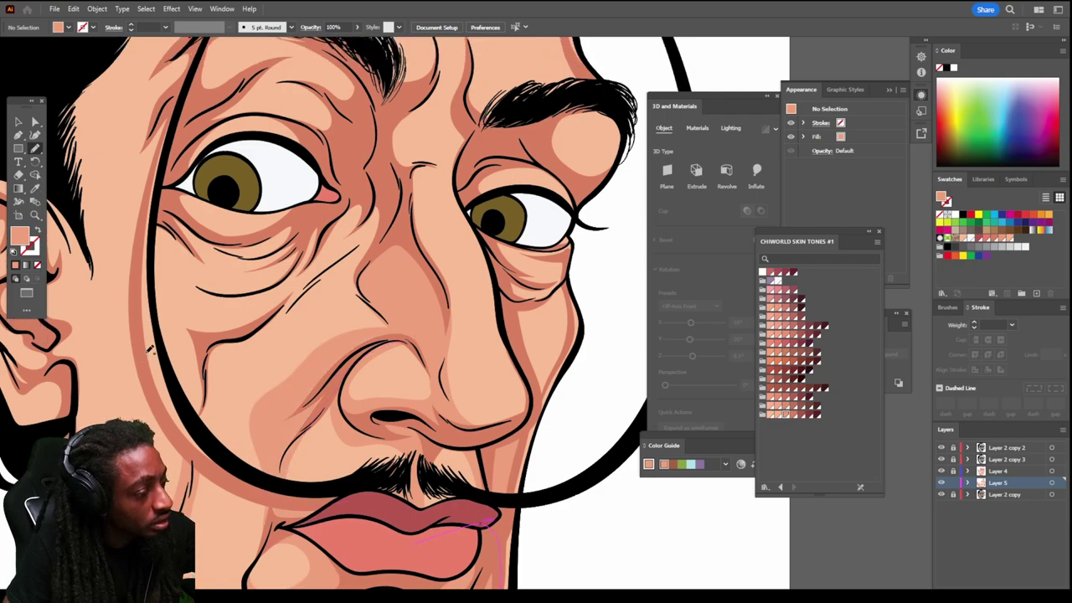
mouse_move(206, 403)
left_mouse_down()
mouse_move(295, 353)
mouse_move(327, 330)
left_mouse_up()
mouse_move(386, 226)
left_mouse_down()
mouse_move(352, 290)
mouse_move(235, 363)
mouse_move(194, 361)
mouse_move(175, 335)
mouse_move(249, 331)
mouse_move(287, 314)
mouse_move(244, 325)
mouse_move(208, 318)
mouse_move(181, 290)
left_mouse_up()
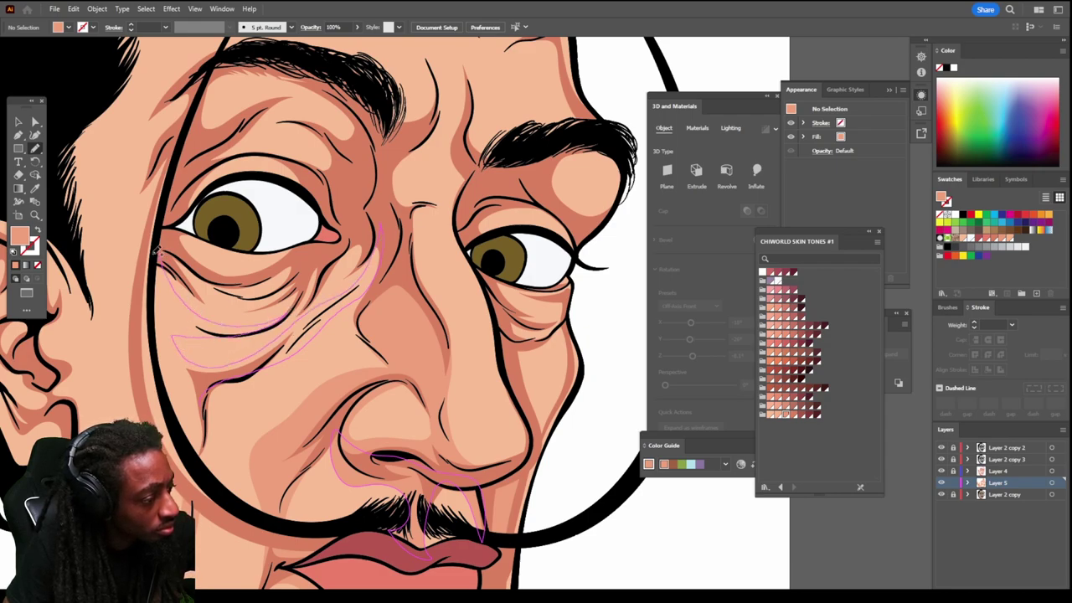
left_click_drag(201, 487, 205, 403)
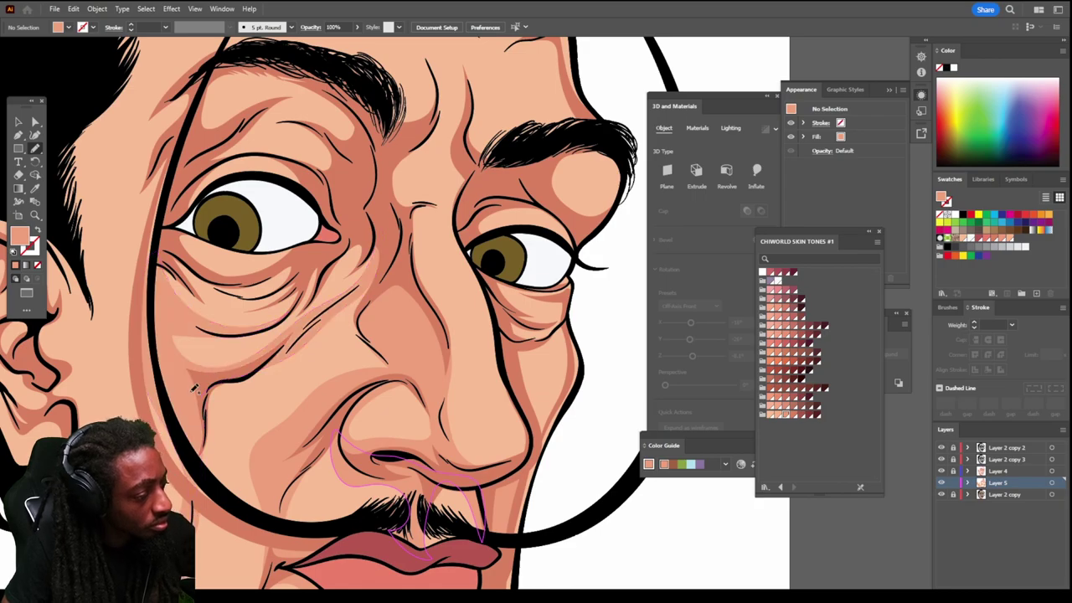
Step: Draw mid-tone shapes along the wrinkles of the near eye's bag, between the lower lid and the bag's bottom crease
key("ctrl+minus")
key("ctrl+minus")
key("ctrl+minus")
scroll(522, 494, "up", 5)
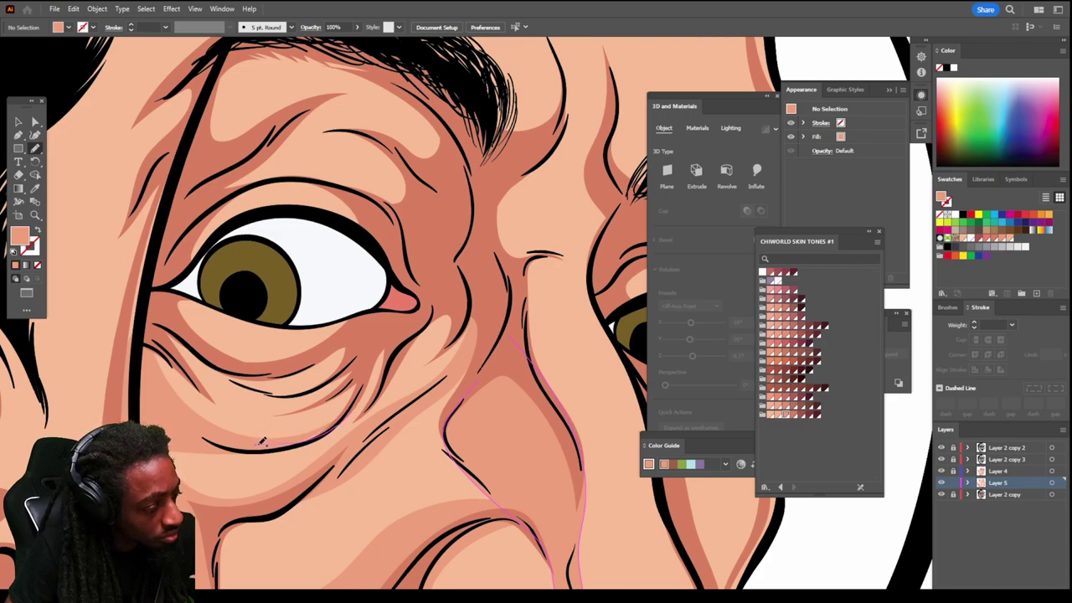
mouse_move(315, 412)
left_mouse_down()
mouse_move(245, 409)
mouse_move(290, 405)
mouse_move(194, 367)
mouse_move(166, 336)
mouse_move(225, 376)
mouse_move(270, 381)
mouse_move(302, 362)
left_mouse_up()
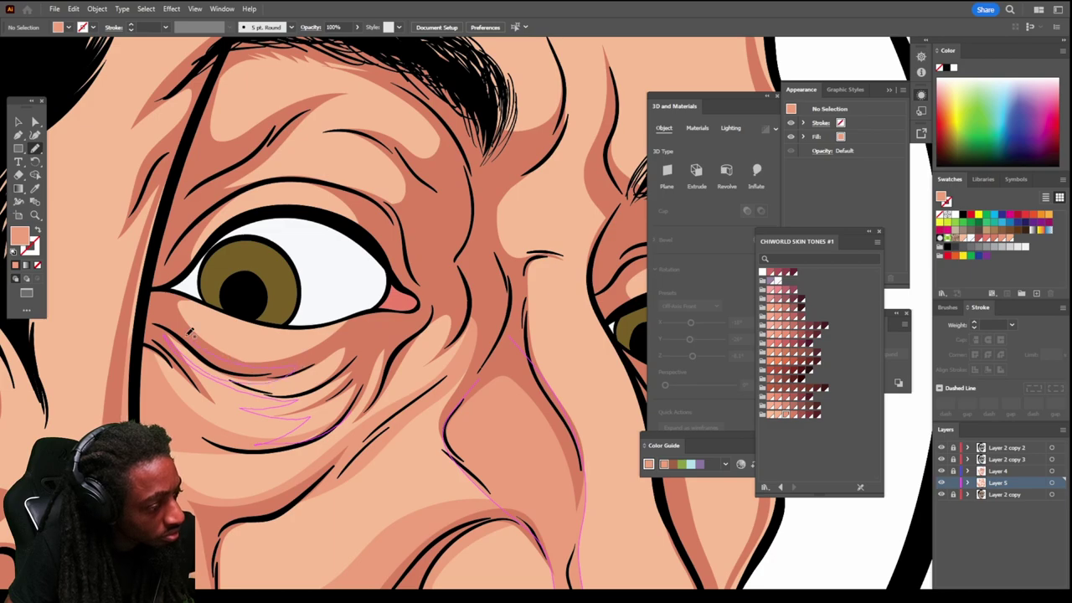
mouse_move(228, 337)
left_mouse_down()
mouse_move(270, 325)
mouse_move(226, 306)
mouse_move(379, 296)
mouse_move(383, 352)
mouse_move(351, 404)
left_mouse_up()
Step: Draw a mid-tone shape over the near eye's upper lid and folds, reaching up to the outer end of the eyebrow
scroll(328, 199, "up", 3)
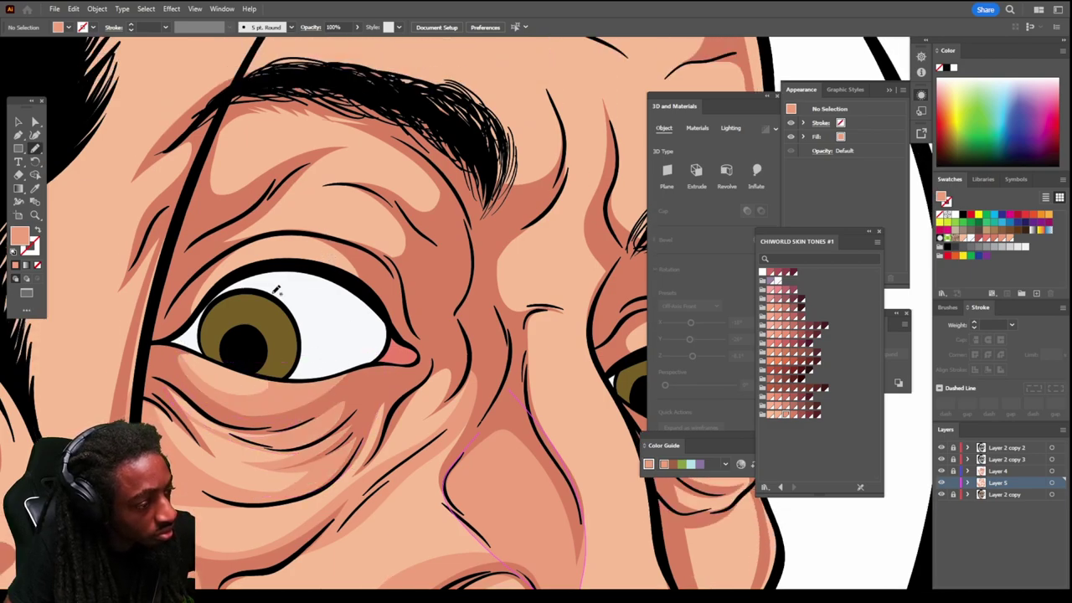
mouse_move(260, 297)
left_mouse_down()
mouse_move(307, 273)
mouse_move(296, 242)
mouse_move(222, 251)
left_mouse_up()
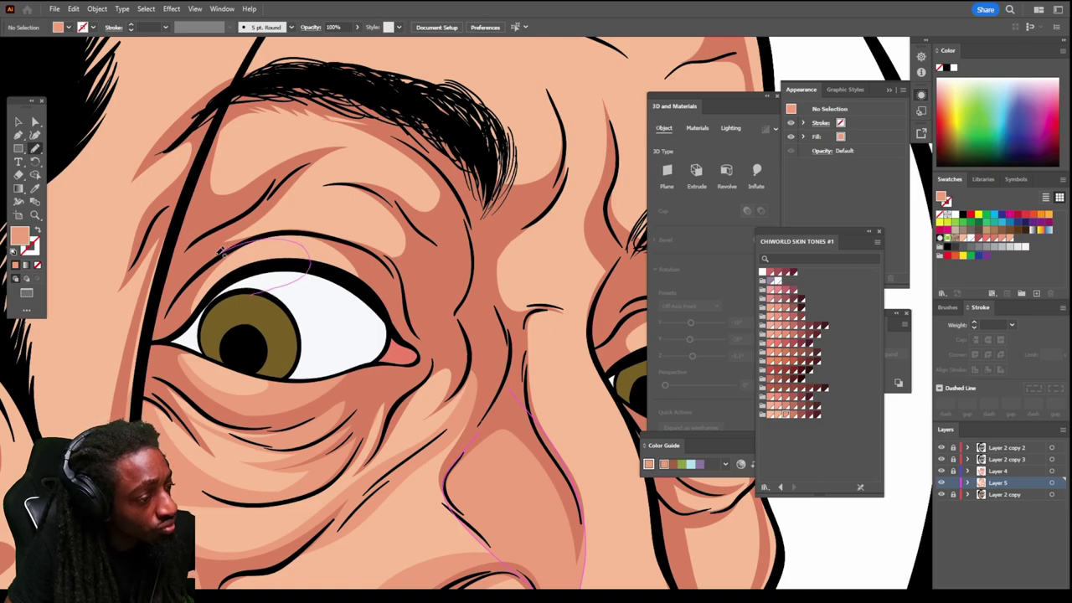
mouse_move(282, 226)
left_mouse_down()
mouse_move(350, 198)
mouse_move(308, 190)
mouse_move(397, 159)
mouse_move(373, 146)
mouse_move(226, 205)
mouse_move(199, 180)
mouse_move(232, 115)
left_mouse_up()
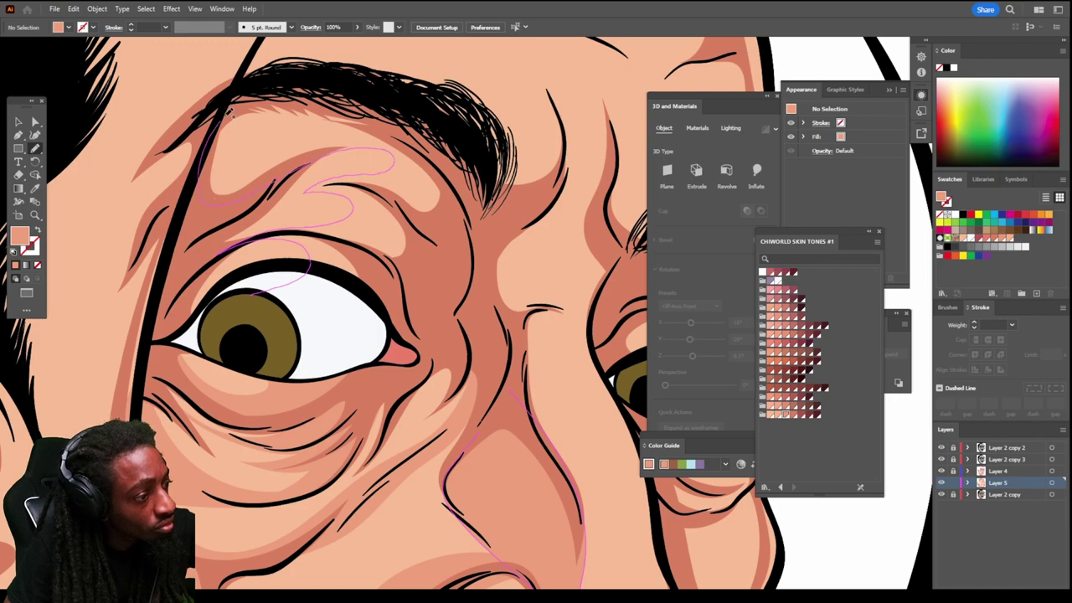
mouse_move(243, 158)
left_mouse_down()
mouse_move(400, 114)
mouse_move(471, 183)
mouse_move(450, 278)
mouse_move(322, 321)
left_mouse_up()
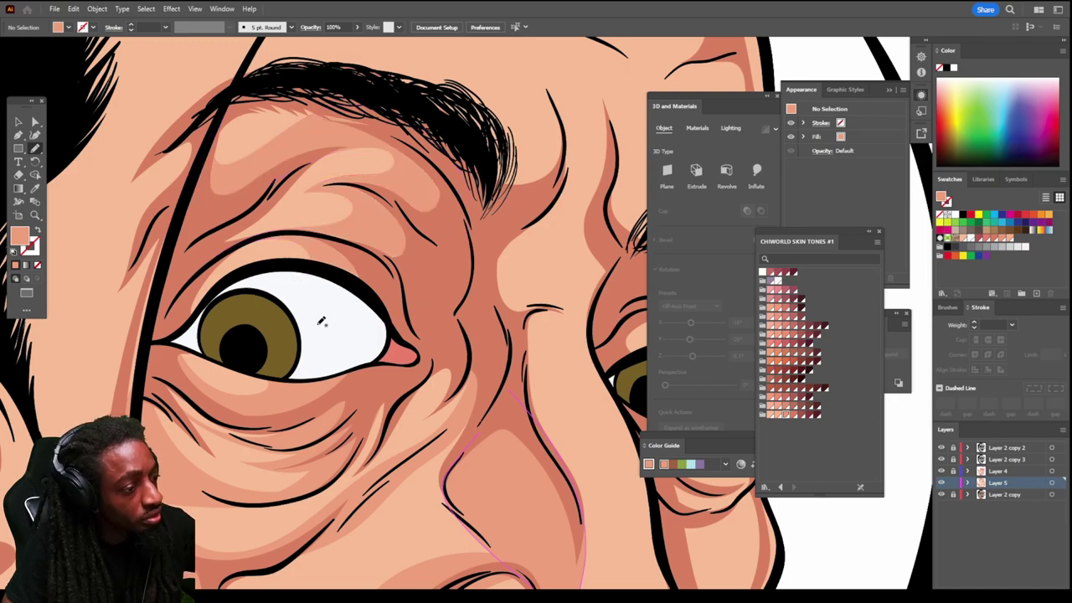
Step: Draw a mid-tone shape over the top of the nose bridge and the frown creases between the two eyebrows
key("ctrl+minus")
key("ctrl+minus")
key("ctrl+minus")
scroll(528, 421, "right", 3)
key("ctrl+equal")
key("ctrl+equal")
key("ctrl+equal")
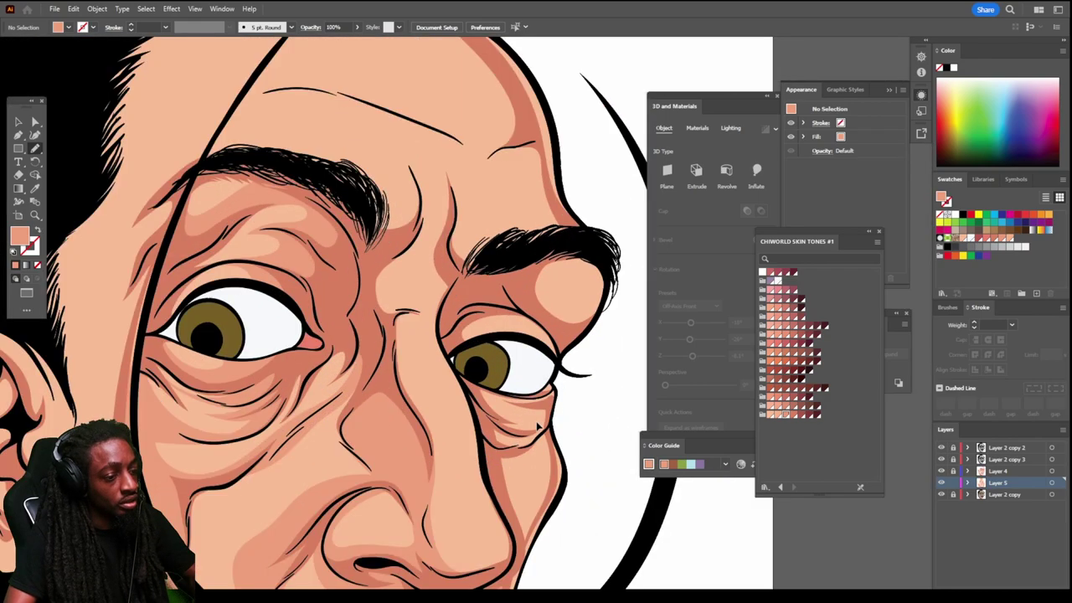
scroll(541, 419, "up", 1)
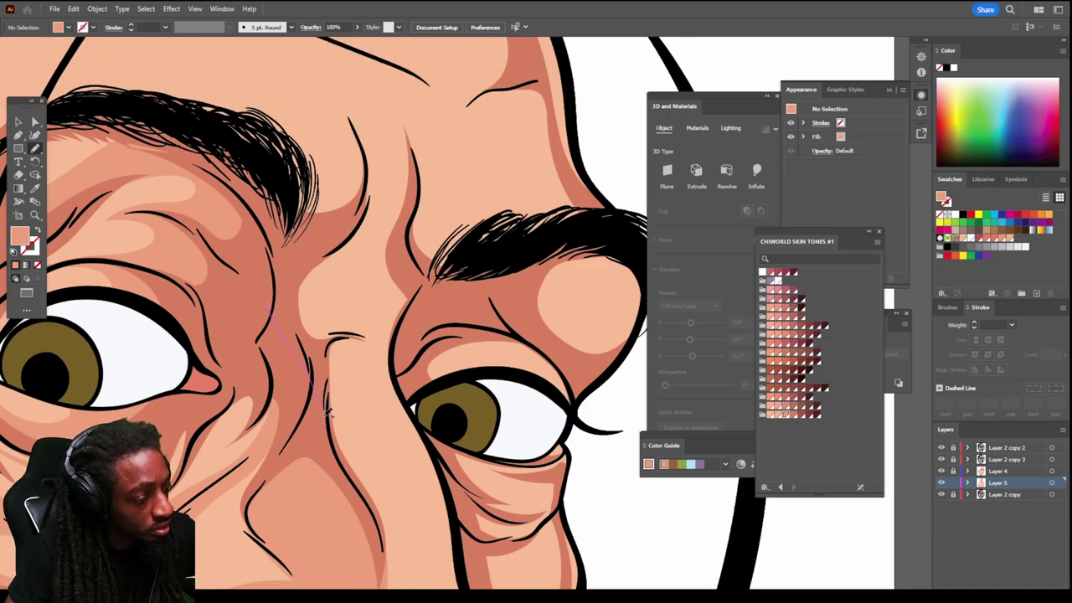
left_click_drag(340, 455, 329, 403)
mouse_move(366, 339)
left_mouse_down()
mouse_move(403, 375)
mouse_move(428, 275)
left_mouse_up()
mouse_move(400, 224)
left_mouse_down()
mouse_move(385, 253)
mouse_move(352, 103)
mouse_move(343, 175)
mouse_move(262, 243)
mouse_move(267, 305)
left_mouse_up()
Step: Draw a mid-tone shape around the far eye, covering the folds of its lower bag and its upper lid
key("ctrl+minus")
key("ctrl+minus")
key("ctrl+minus")
key("ctrl+minus")
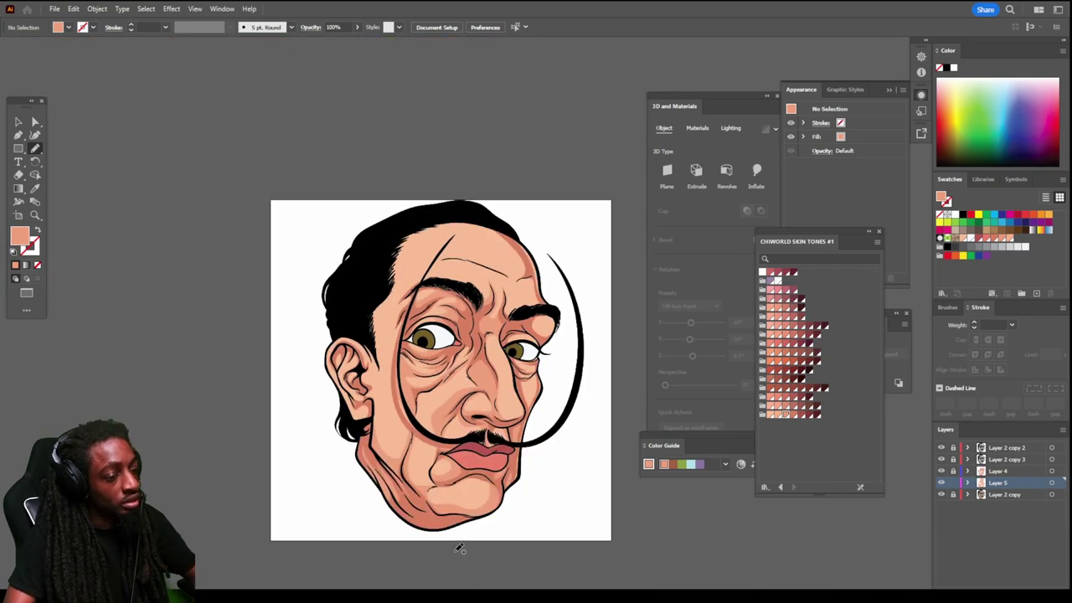
key("ctrl+plus")
key("ctrl+plus")
key("ctrl+plus")
key("ctrl+plus")
scroll(455, 550, "down", 2)
left_click_drag(377, 430, 394, 494)
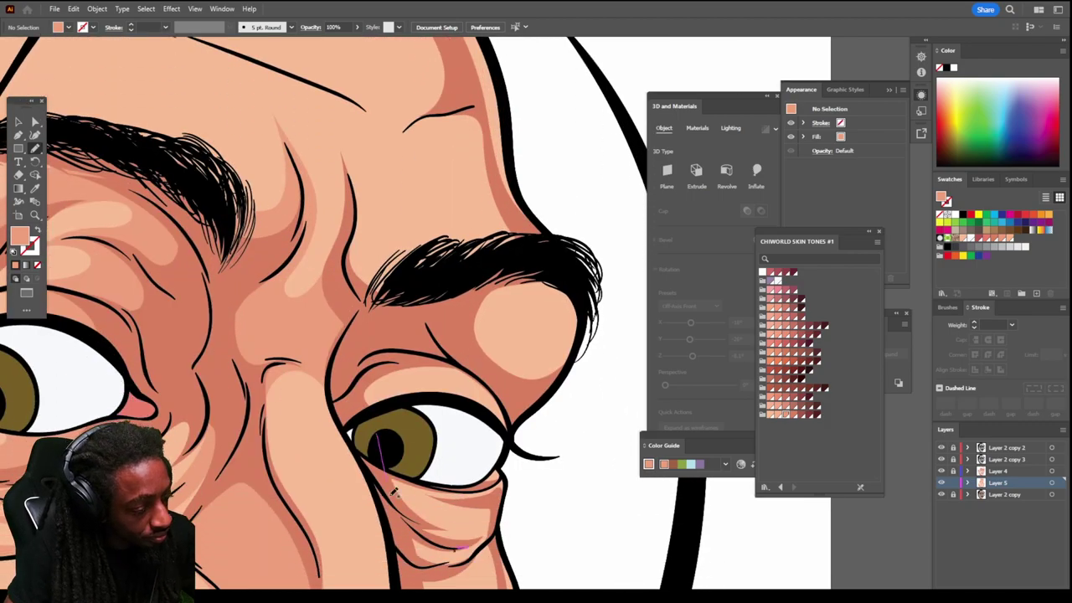
mouse_move(472, 556)
left_mouse_down()
mouse_move(439, 546)
mouse_move(467, 544)
mouse_move(444, 514)
mouse_move(496, 503)
mouse_move(456, 491)
mouse_move(413, 431)
mouse_move(380, 429)
mouse_move(436, 414)
mouse_move(410, 391)
mouse_move(442, 360)
left_mouse_up()
mouse_move(529, 398)
left_mouse_down()
mouse_move(581, 337)
mouse_move(541, 257)
mouse_move(397, 329)
mouse_move(419, 442)
mouse_move(453, 409)
mouse_move(376, 339)
mouse_move(362, 429)
left_mouse_up()
Step: Draw a mid-tone shape from the jaw corner up in front of the ear, through the ear's inner folds and down to the lobe
key("ctrl+minus")
key("ctrl+minus")
key("ctrl+minus")
key("ctrl+minus")
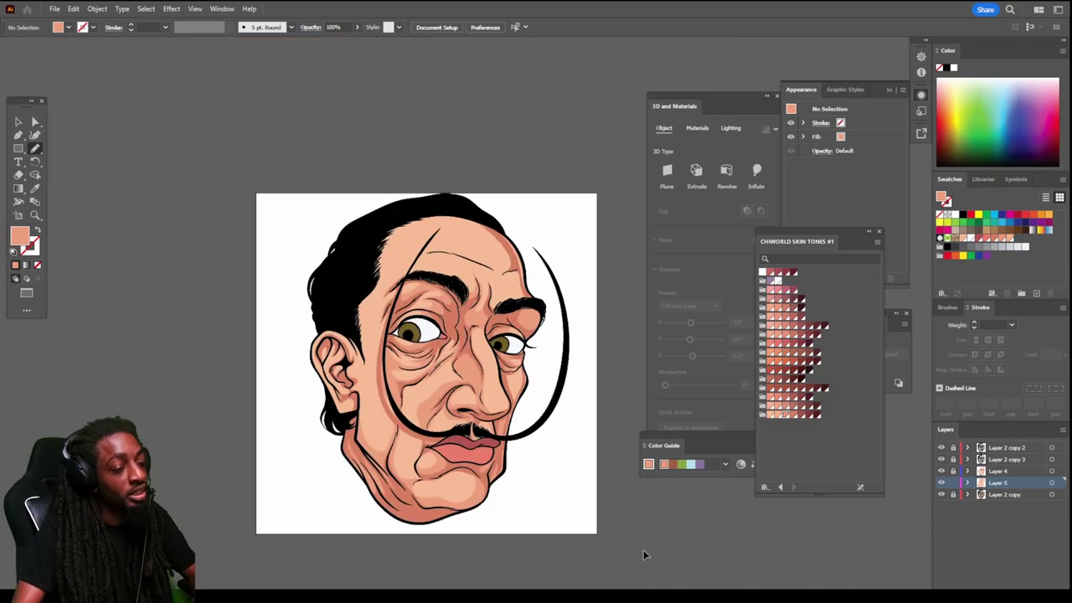
scroll(643, 550, "left", 1)
key("ctrl+plus")
scroll(642, 546, "down", 2)
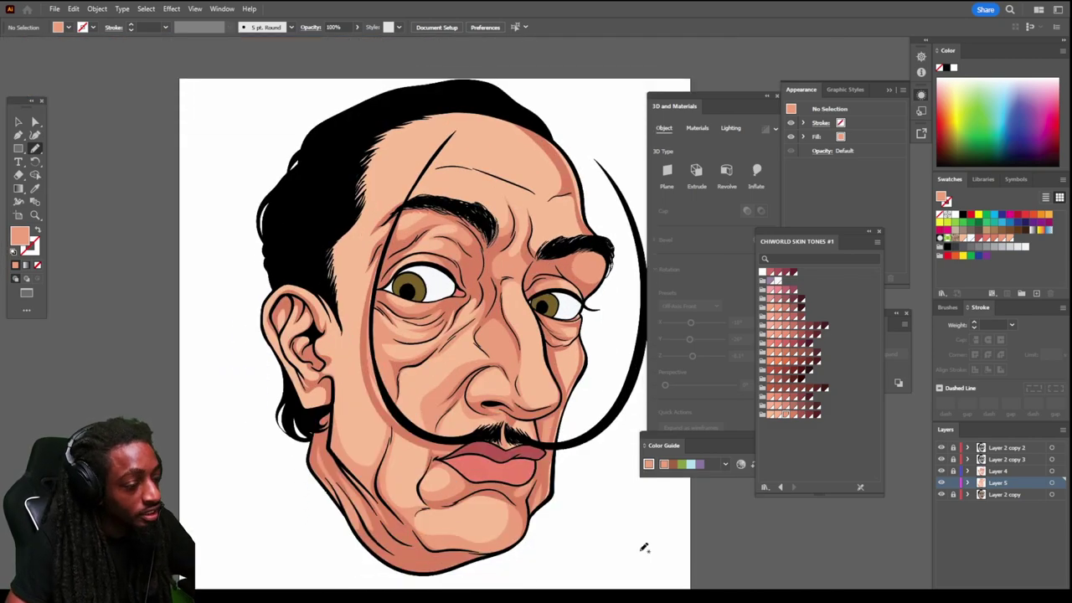
scroll(636, 555, "up", 4)
scroll(627, 560, "left", 2)
scroll(627, 559, "up", 1)
scroll(627, 559, "down", 2)
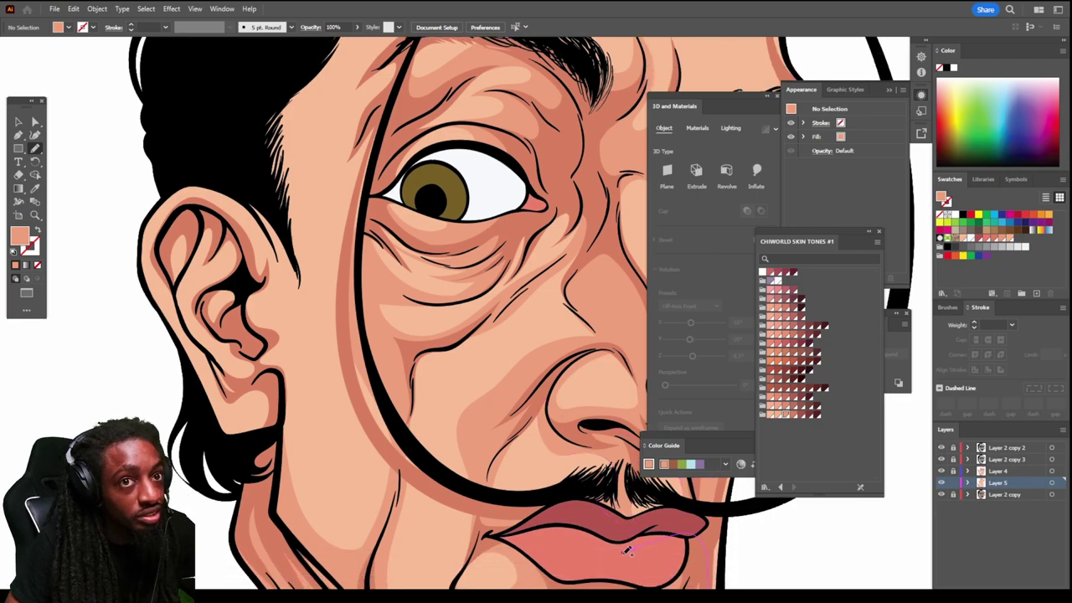
mouse_move(278, 432)
left_mouse_down()
mouse_move(279, 487)
mouse_move(315, 542)
mouse_move(304, 443)
left_mouse_up()
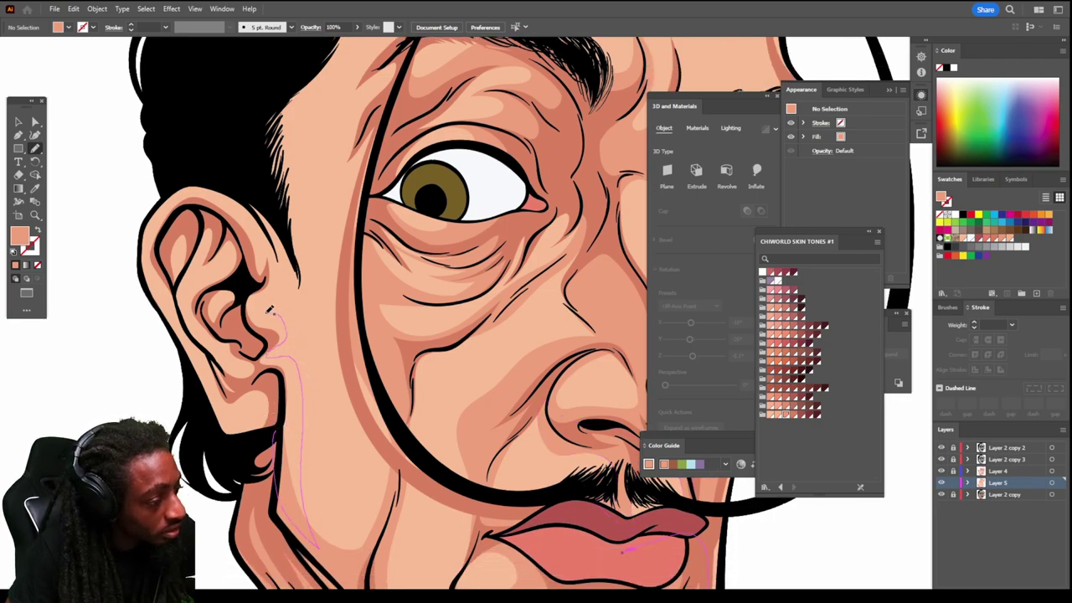
left_click_drag(273, 253, 232, 224)
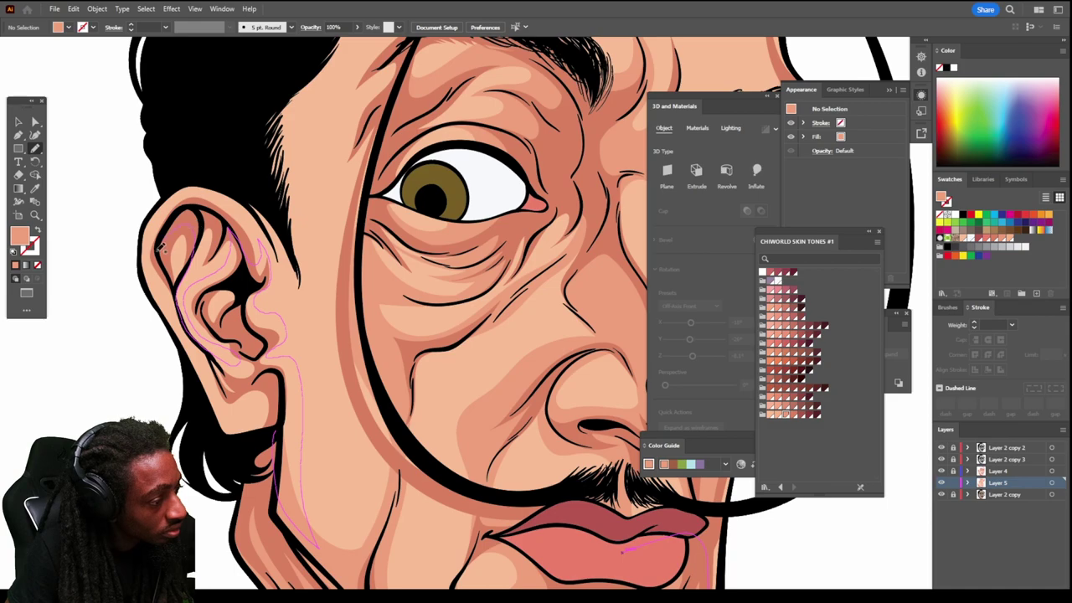
mouse_move(186, 346)
left_mouse_down()
mouse_move(220, 434)
mouse_move(236, 441)
mouse_move(231, 422)
mouse_move(254, 401)
mouse_move(256, 436)
left_mouse_up()
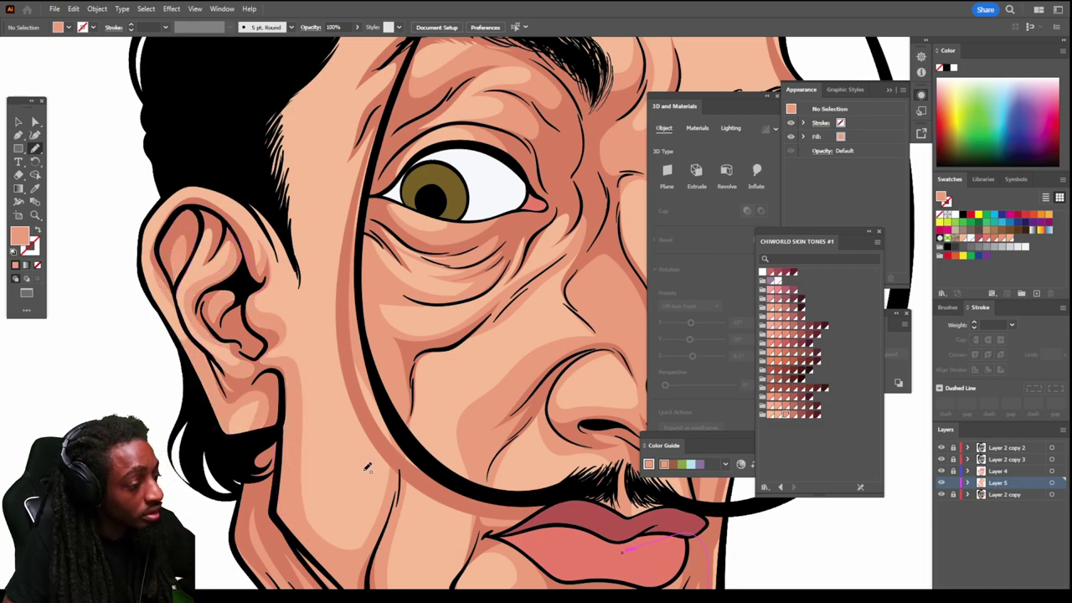
Step: Draw a jagged mid-tone shape along the near hairline, from the sideburn up the temple to the forehead
key("ctrl+0")
scroll(563, 318, "up", 3)
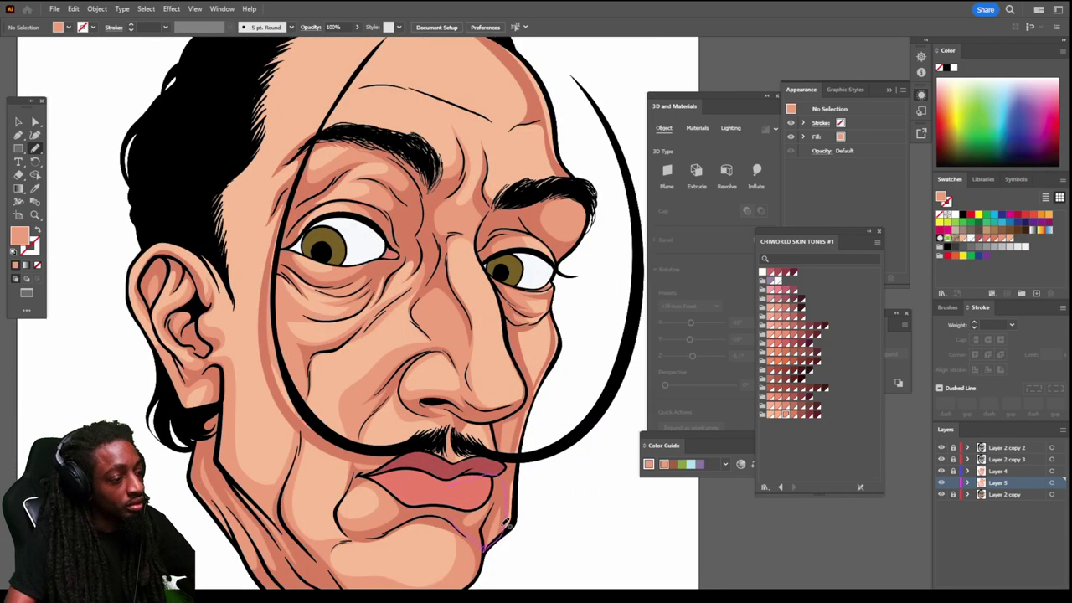
scroll(192, 294, "up", 3)
left_click_drag(186, 304, 239, 442)
left_click_drag(239, 314, 248, 285)
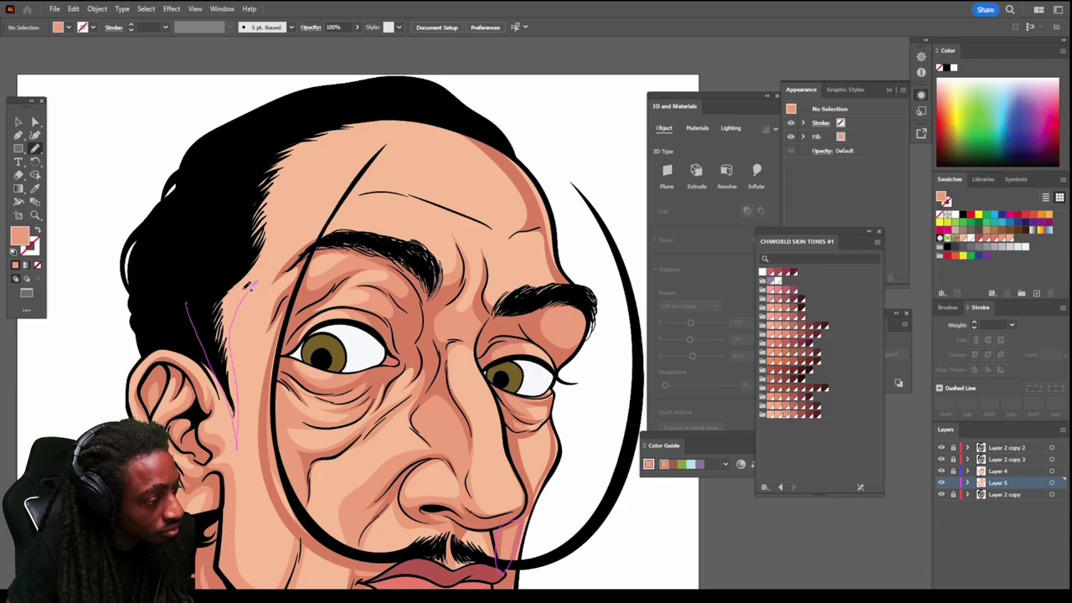
left_click_drag(280, 224, 273, 216)
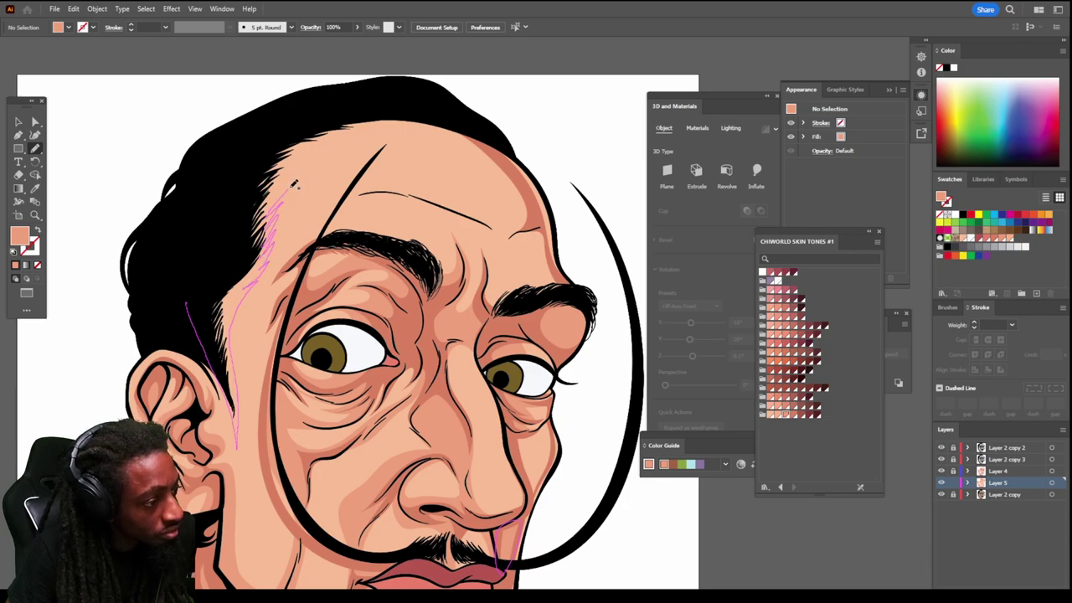
mouse_move(316, 147)
left_mouse_down()
mouse_move(326, 139)
mouse_move(242, 165)
mouse_move(187, 303)
left_mouse_up()
Step: Draw a mid-tone shape on the near temple, from beside the outer eye corner up to the eyebrow's tail
key("ctrl+minus")
key("ctrl+minus")
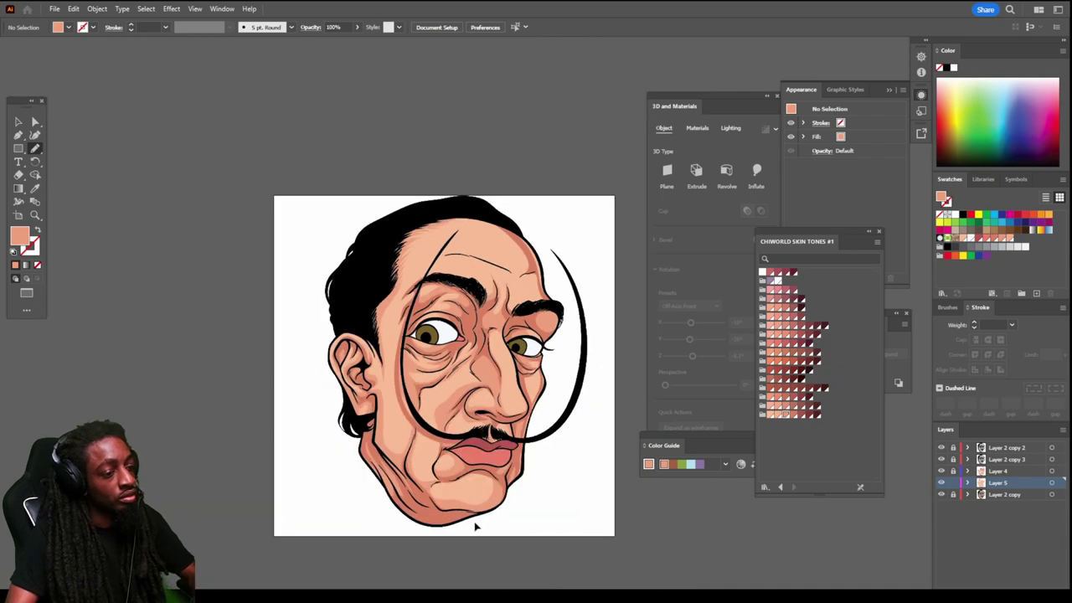
key("ctrl+minus")
scroll(484, 510, "up", 1)
key("ctrl+plus")
key("ctrl+plus")
key("ctrl+plus")
key("ctrl+plus")
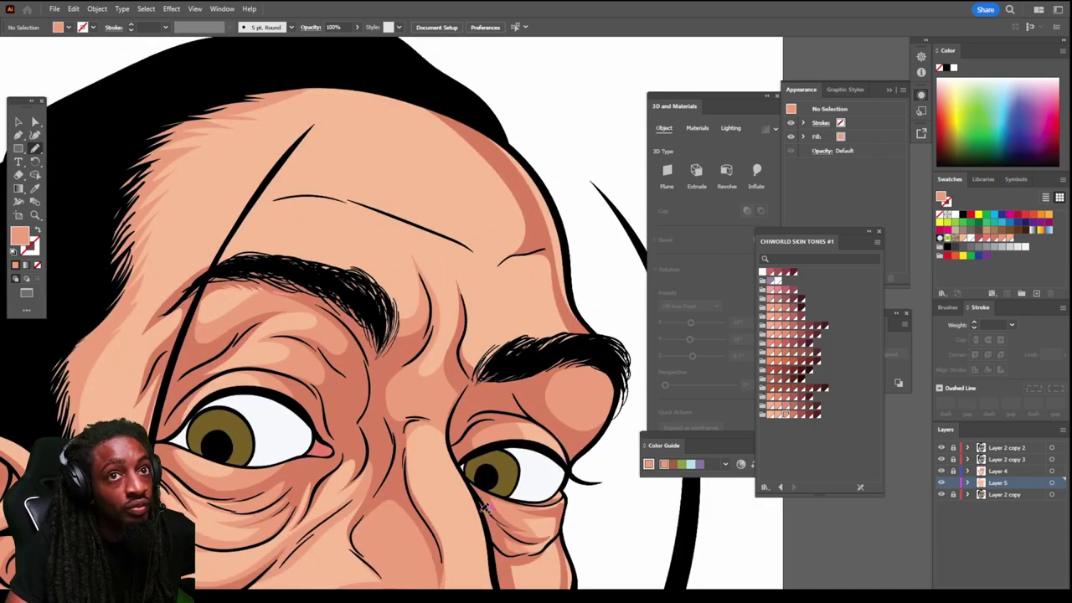
scroll(484, 507, "down", 1)
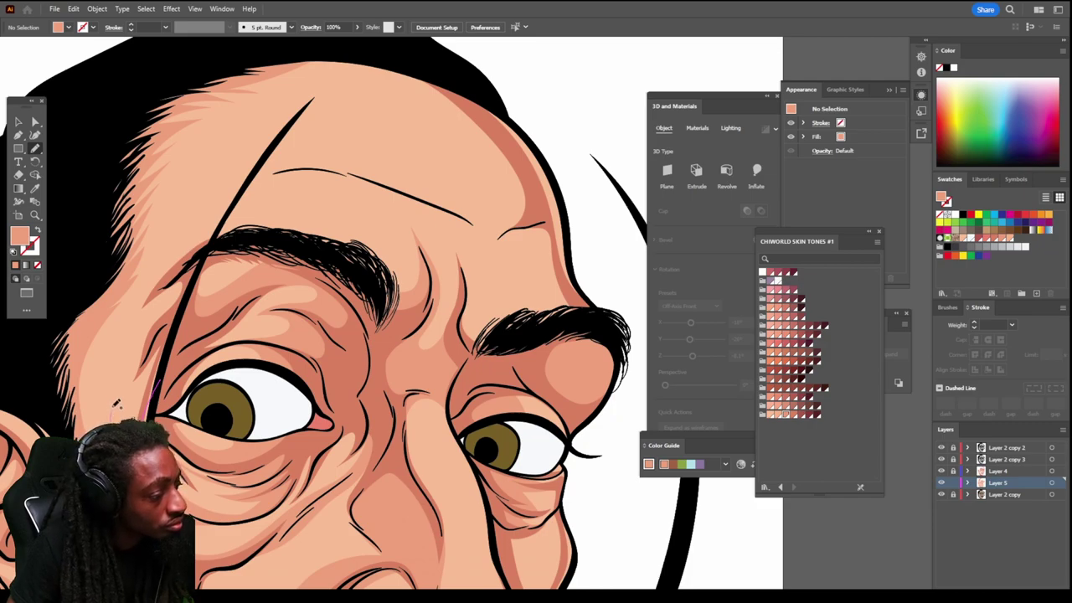
mouse_move(113, 348)
left_mouse_down()
mouse_move(131, 311)
mouse_move(189, 262)
left_mouse_up()
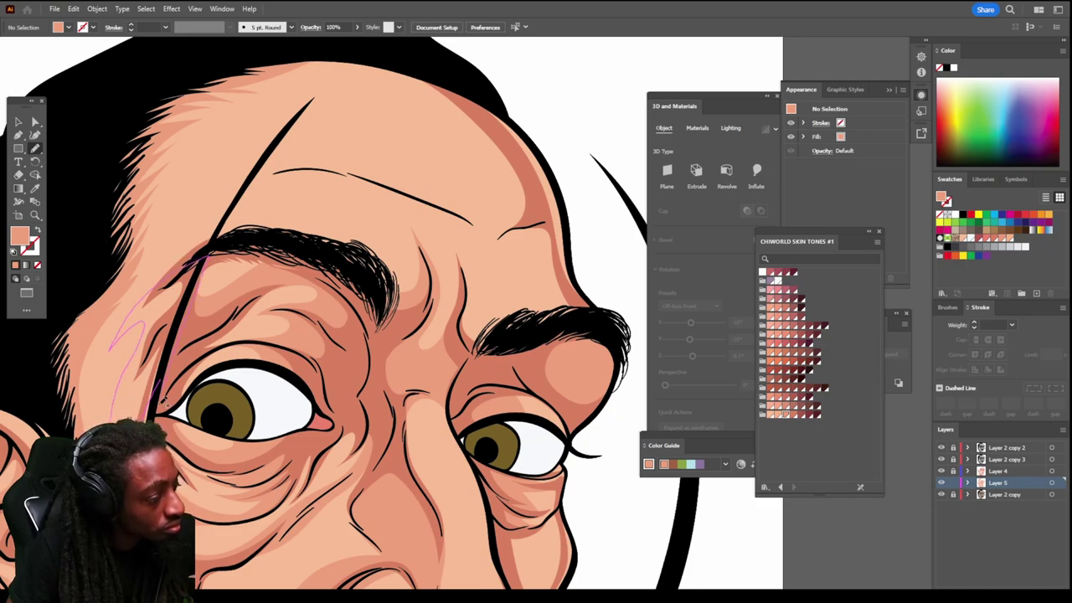
Step: Draw a jagged mid-tone shape beneath the long forehead wrinkle and another along the far side of the forehead from the hairline down
scroll(201, 335, "up", 3)
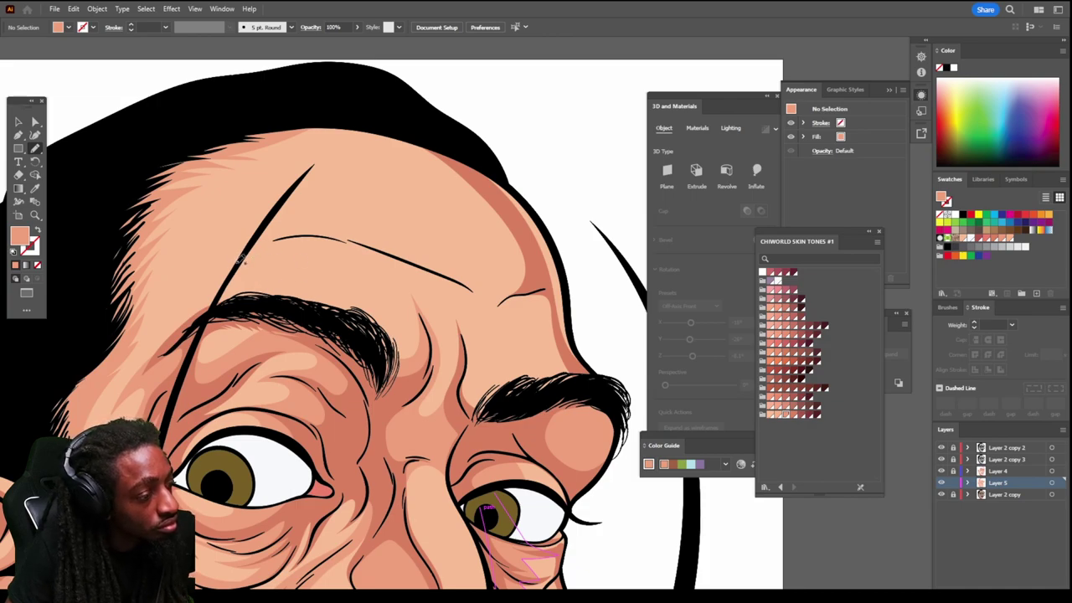
left_click_drag(307, 248, 377, 279)
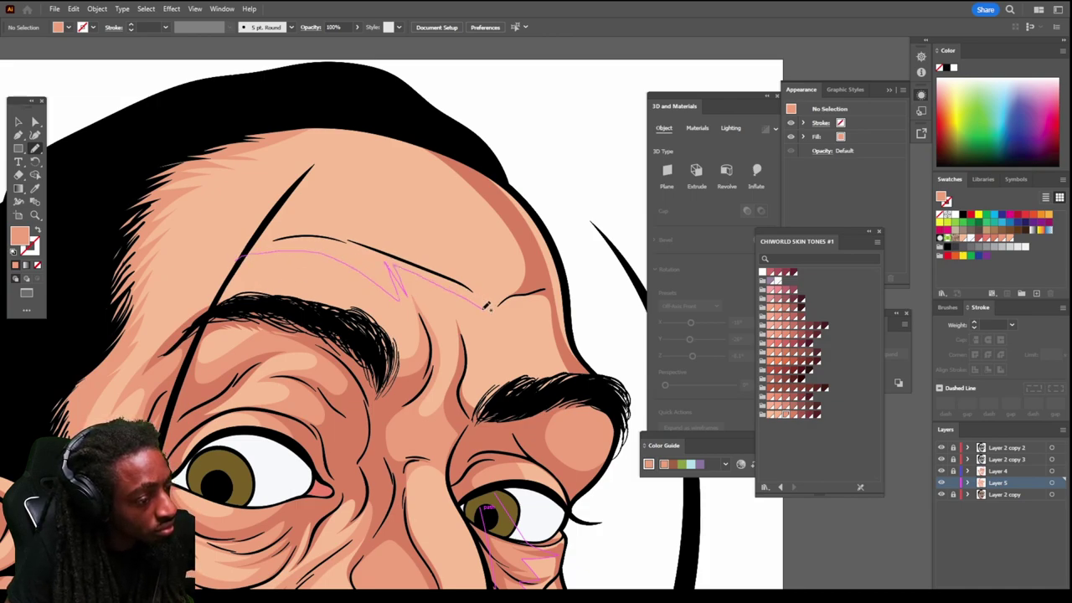
left_click_drag(412, 251, 270, 228)
left_click_drag(191, 276, 191, 275)
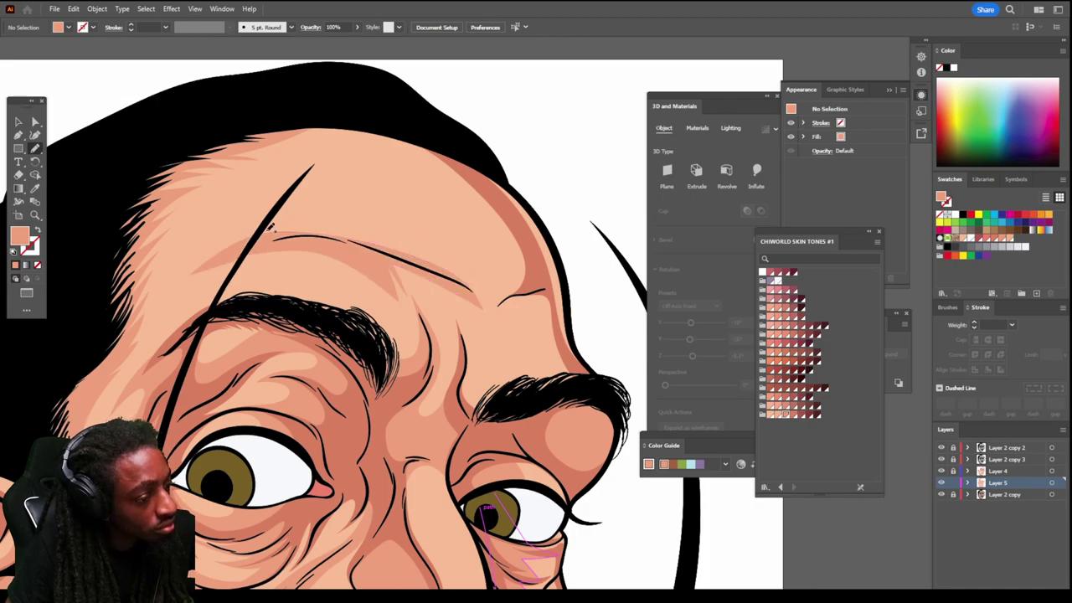
left_click_drag(321, 115, 381, 143)
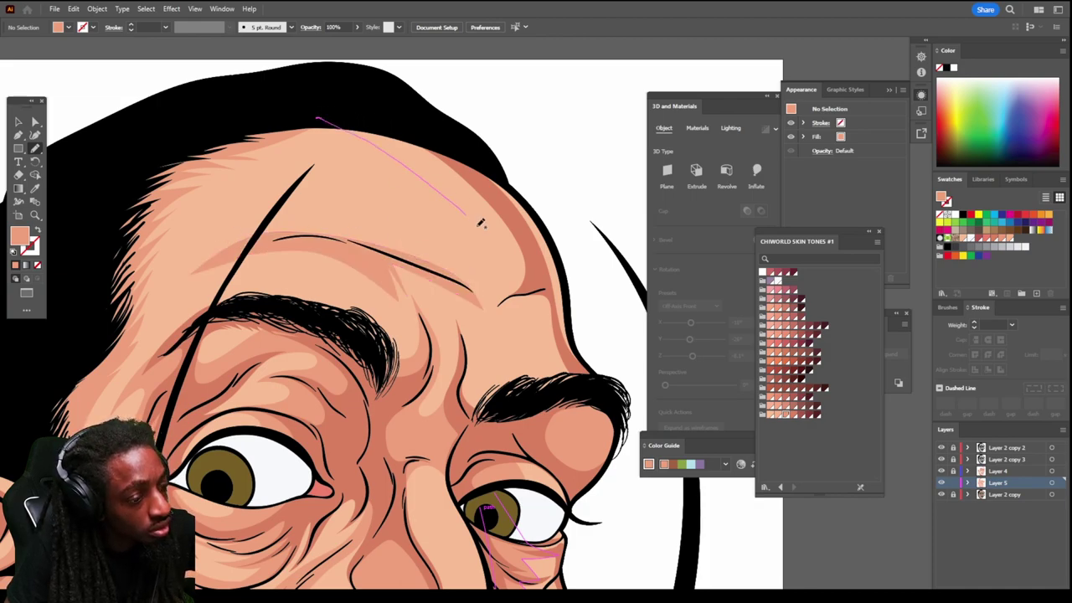
mouse_move(530, 322)
left_mouse_down()
mouse_move(522, 399)
mouse_move(583, 392)
mouse_move(499, 188)
mouse_move(418, 131)
left_mouse_up()
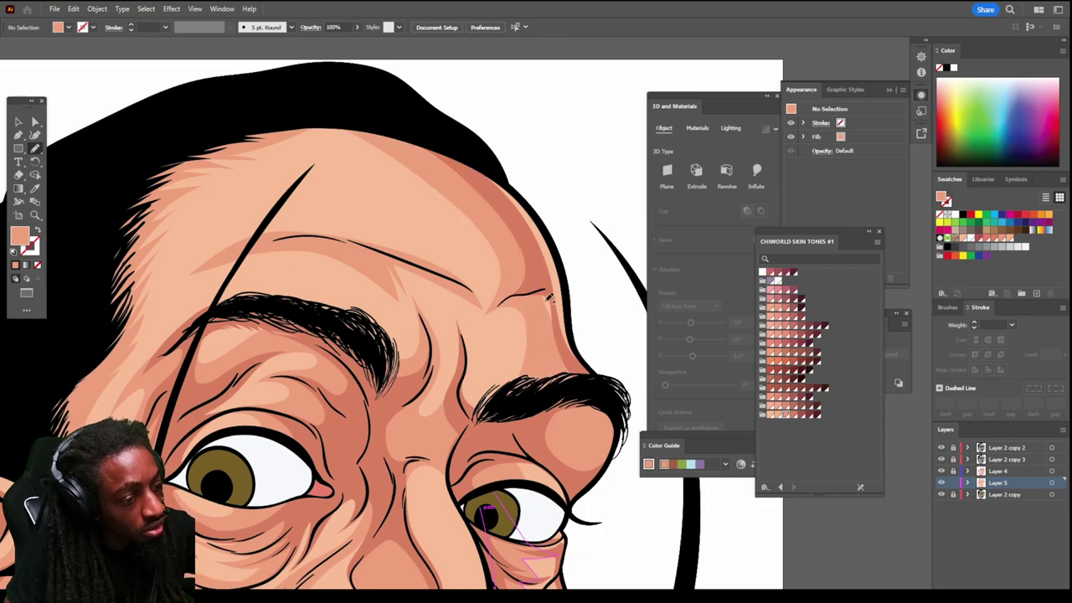
Step: Examine the whole face to check the balance of the mid-tone shading
key("ctrl+minus")
key("ctrl+minus")
key("ctrl+minus")
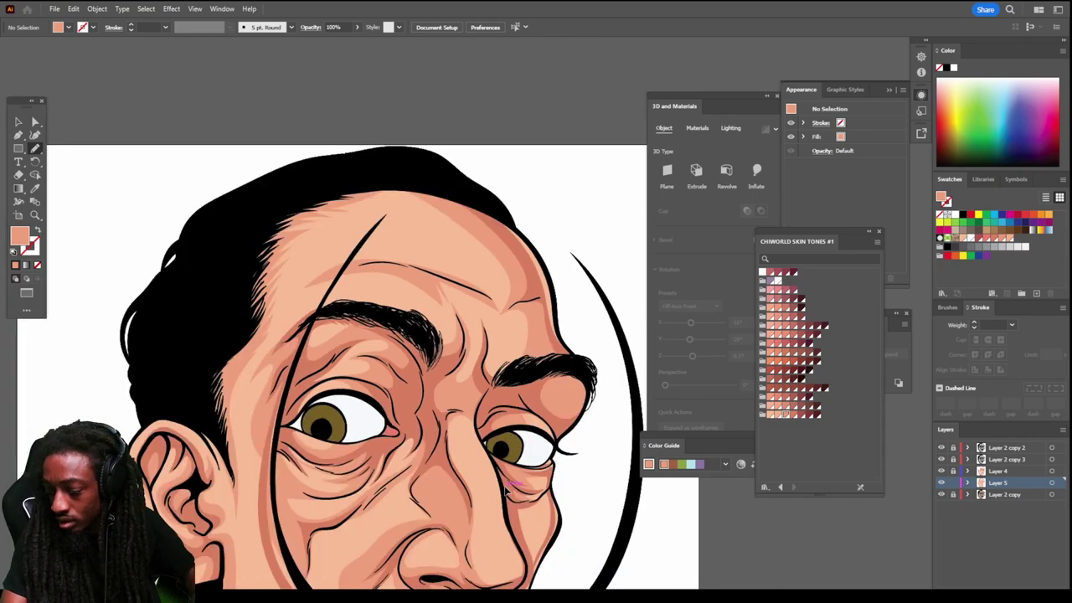
scroll(515, 520, "down", 2)
key("ctrl+plus")
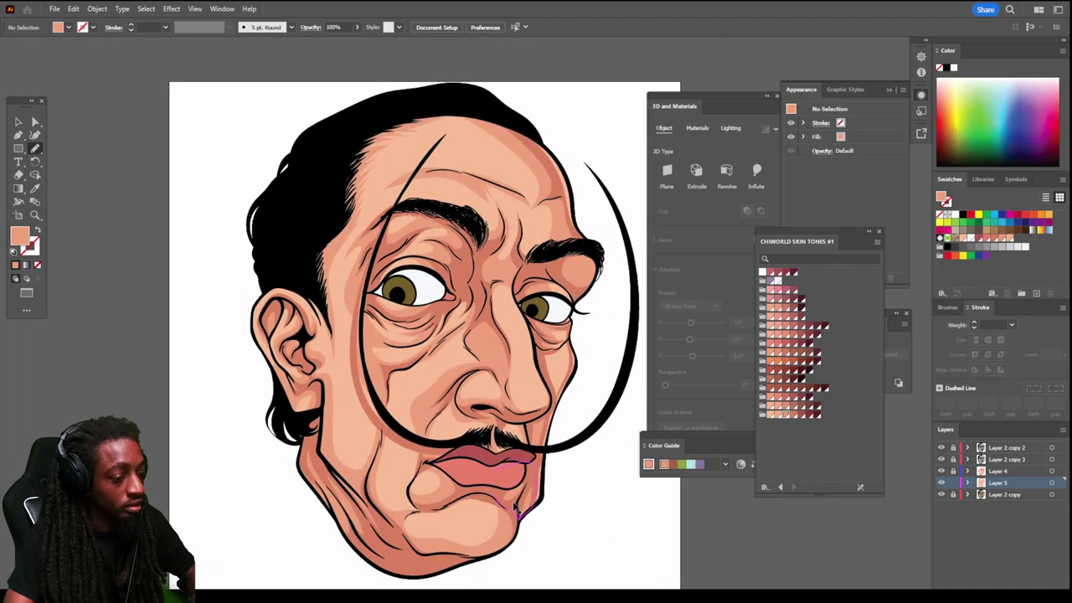
key("ctrl+minus")
scroll(642, 511, "up", 1)
key("ctrl+plus")
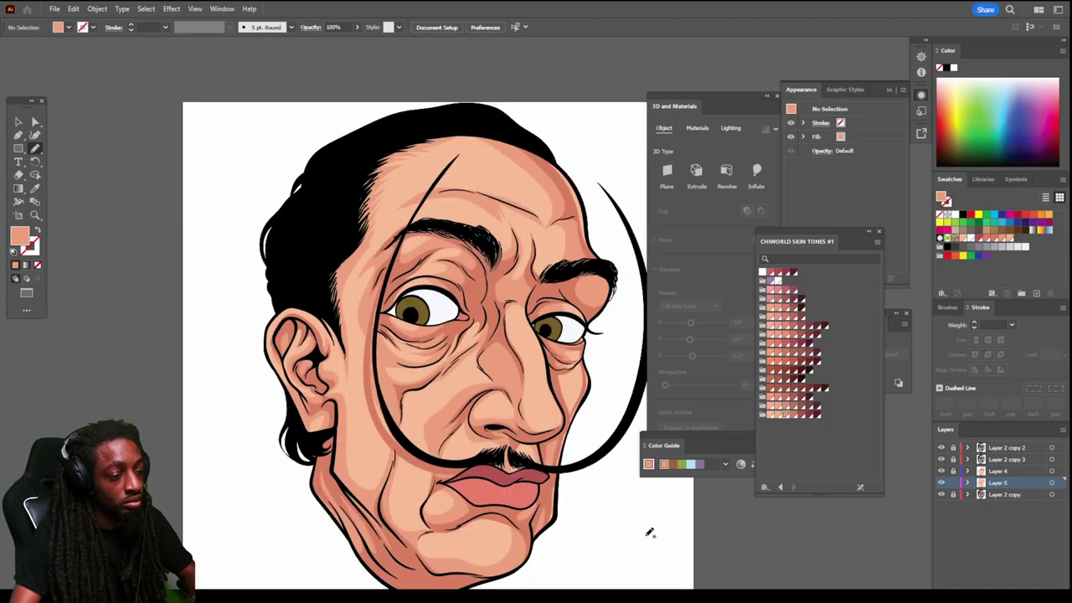
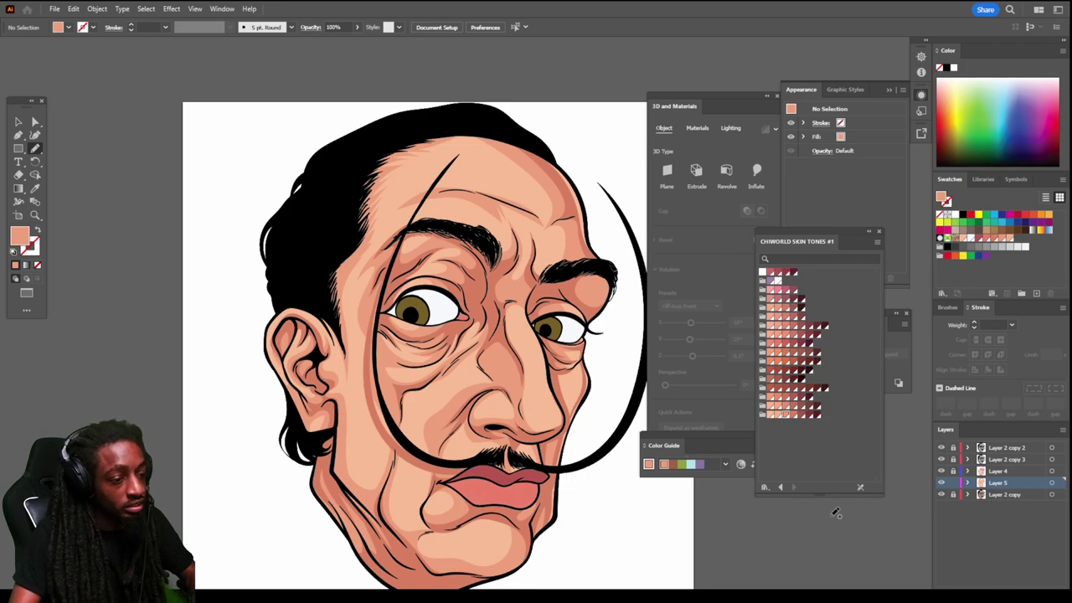
Step: Add a new layer above Layer 4 and set the fill to a dark muted red skin tone
left_click(997, 472)
key("ctrl+l")
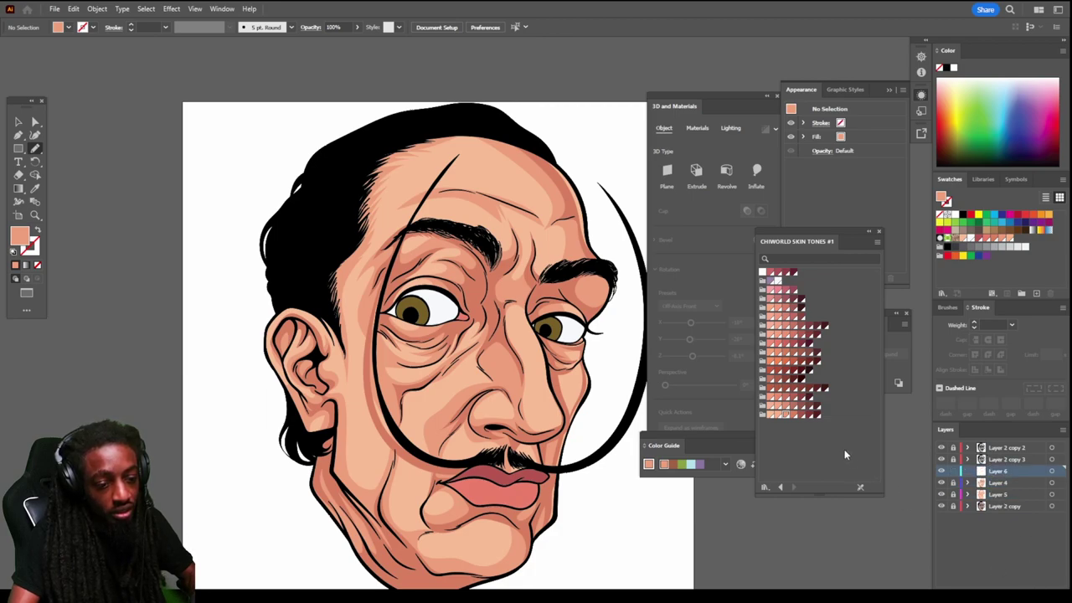
left_click(806, 415)
Step: Draw a dark shadow shape over the far eye's inner socket, from the inner corner and nose bridge up to the eyebrow
scroll(672, 497, "up", 5)
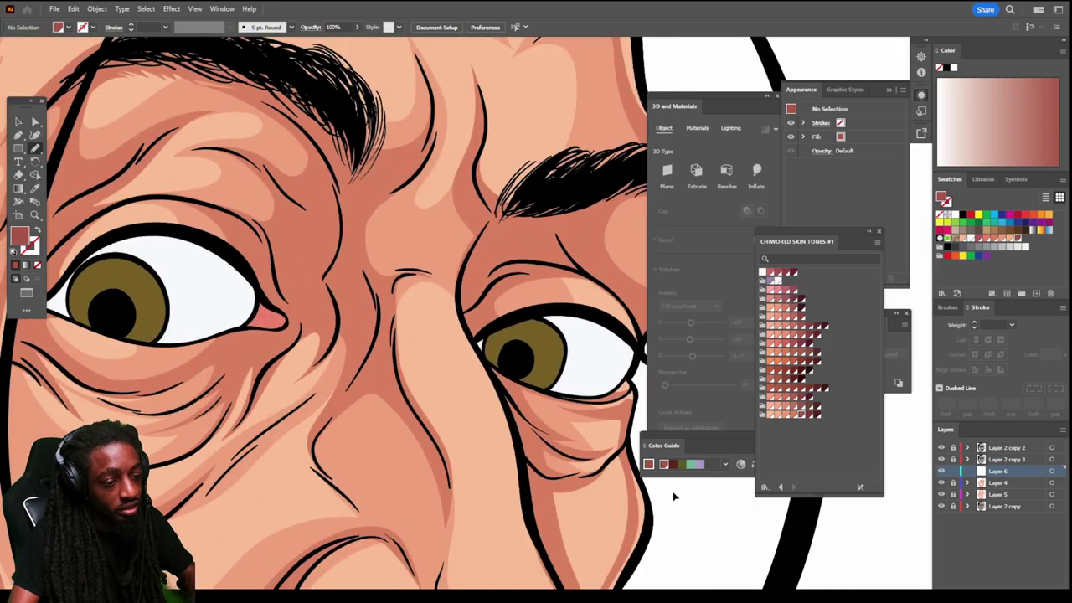
scroll(675, 492, "up", 4)
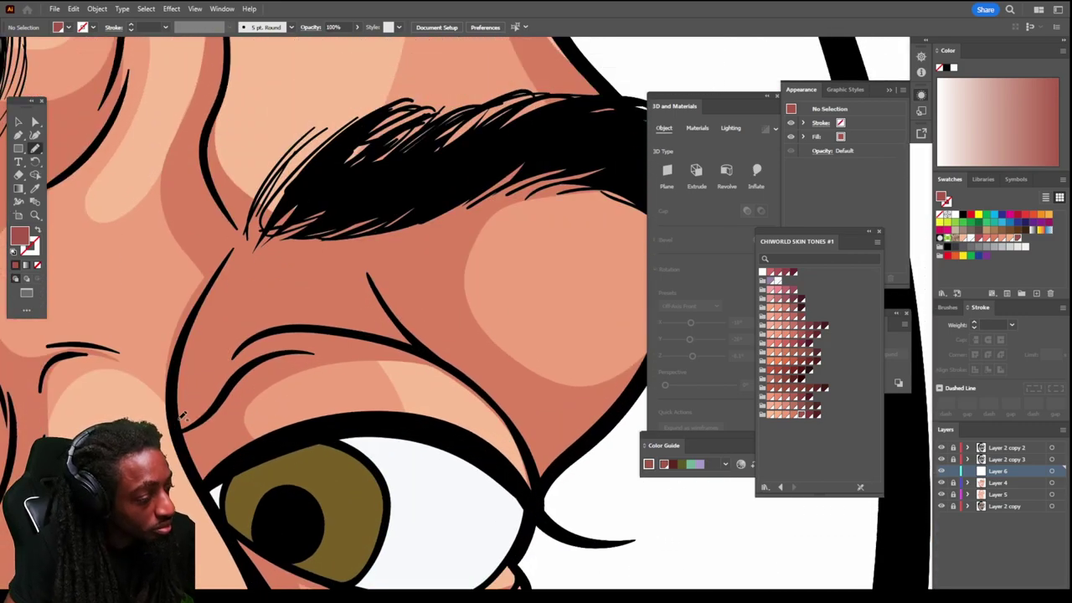
mouse_move(201, 476)
left_mouse_down()
mouse_move(310, 441)
mouse_move(272, 437)
left_mouse_up()
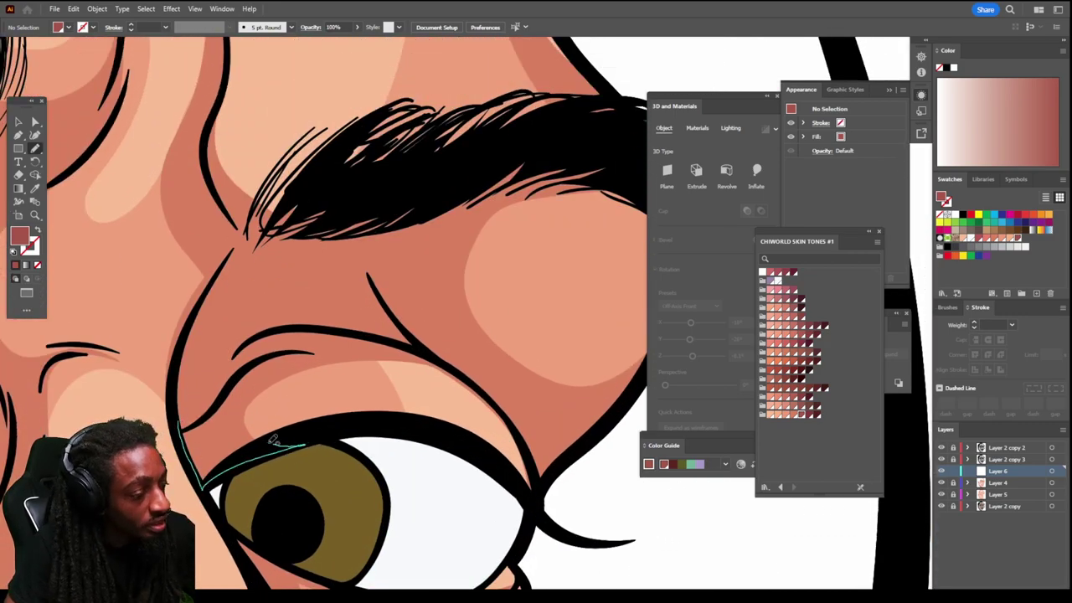
mouse_move(268, 379)
left_mouse_down()
mouse_move(409, 357)
mouse_move(457, 374)
mouse_move(438, 330)
mouse_move(476, 184)
mouse_move(252, 233)
mouse_move(172, 368)
mouse_move(205, 452)
left_mouse_up()
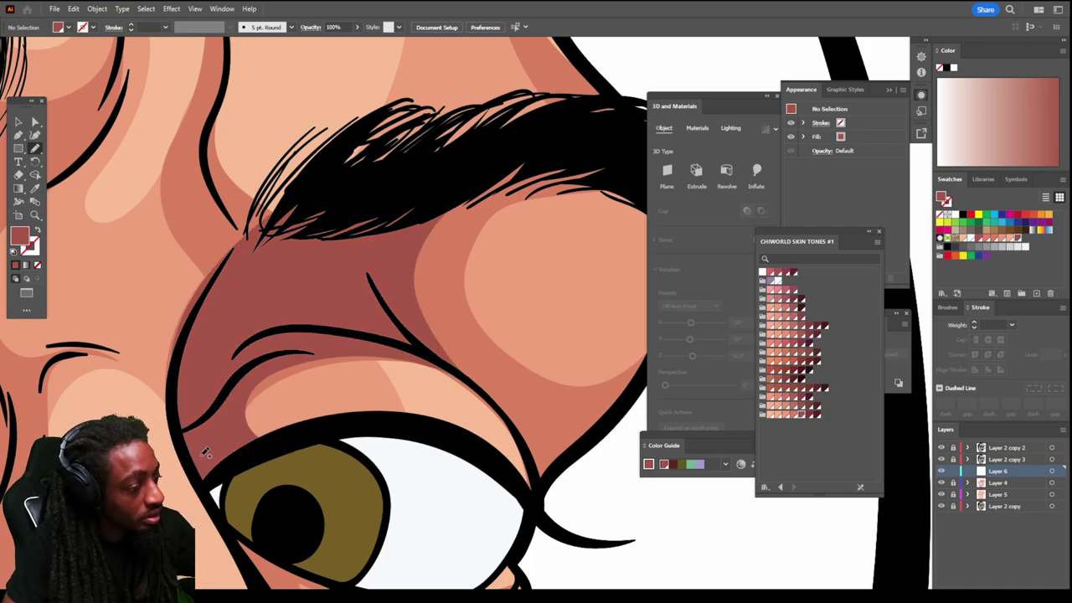
Step: Recolor the dark shadow shape in the far eye socket with a warmer reddish-brown skin tone
key("ctrl+minus")
key("ctrl+minus")
key("ctrl+minus")
key("ctrl+minus")
key("ctrl+minus")
left_click_drag(500, 541, 495, 512)
key("ctrl+plus")
key("ctrl+plus")
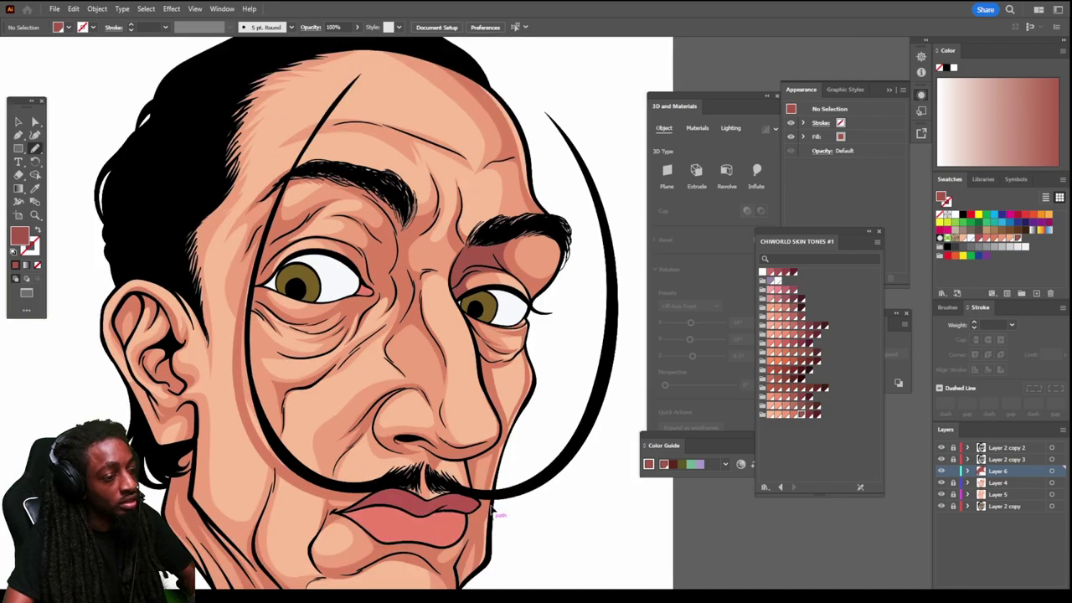
left_click(18, 122)
left_click(428, 229)
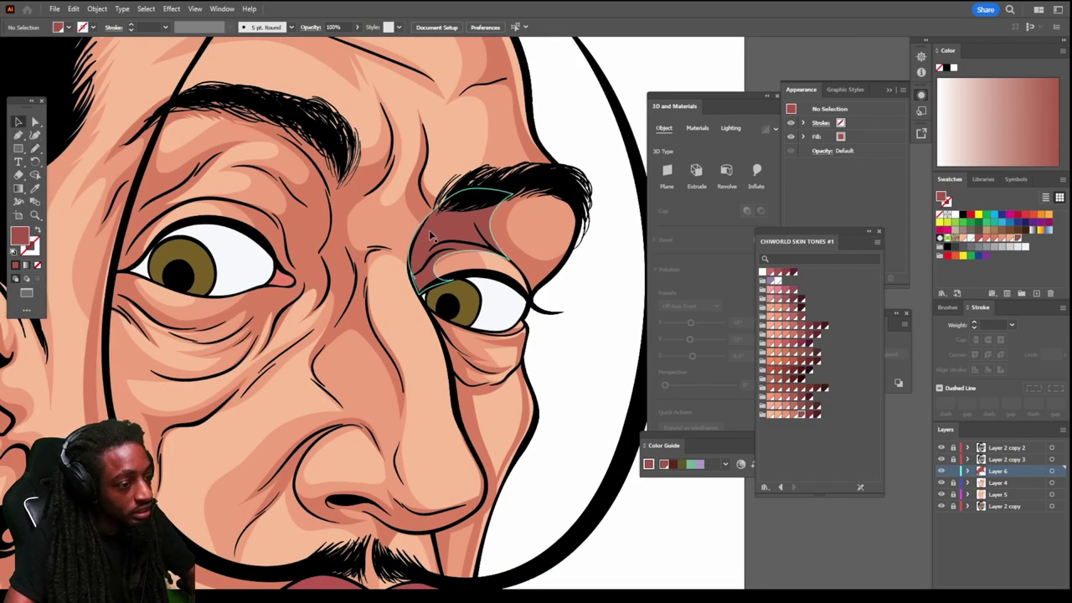
left_click(530, 453)
Step: Draw a dark shadow shape around the near eye's inner corner, following the folds up toward the eyebrow and across to the nose bridge
key("ctrl+minus")
key("ctrl+minus")
key("ctrl+minus")
key("ctrl+minus")
key("ctrl+equal")
key("ctrl+equal")
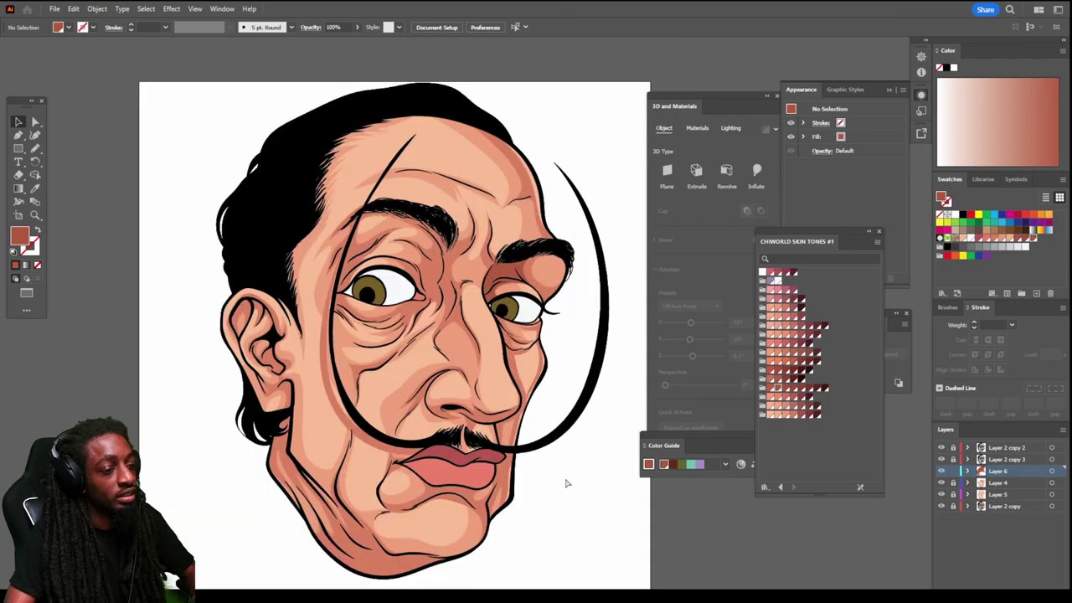
scroll(565, 483, "up", 5)
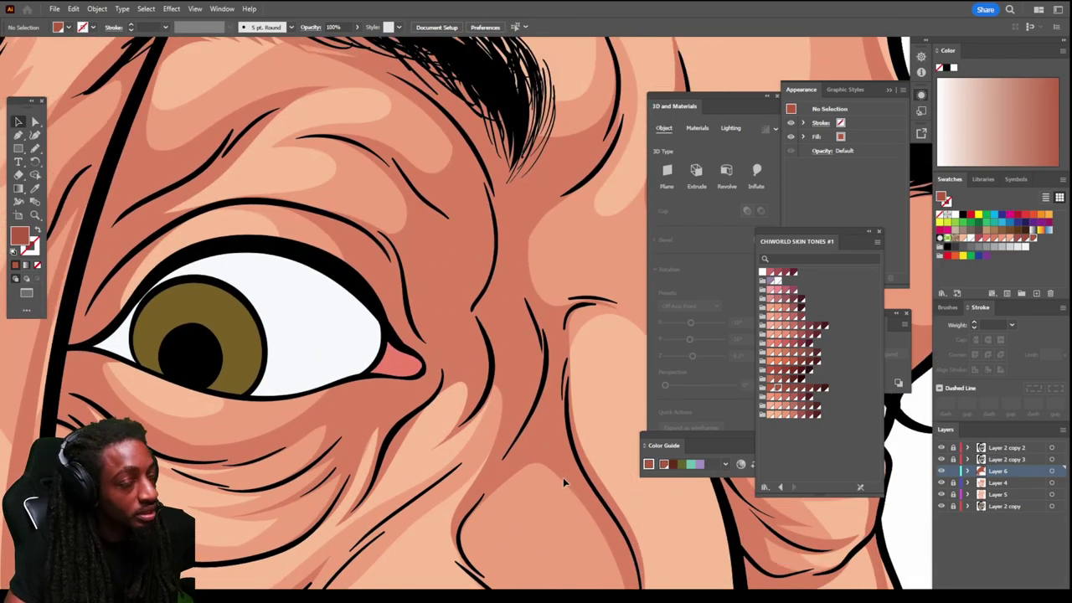
left_click(35, 150)
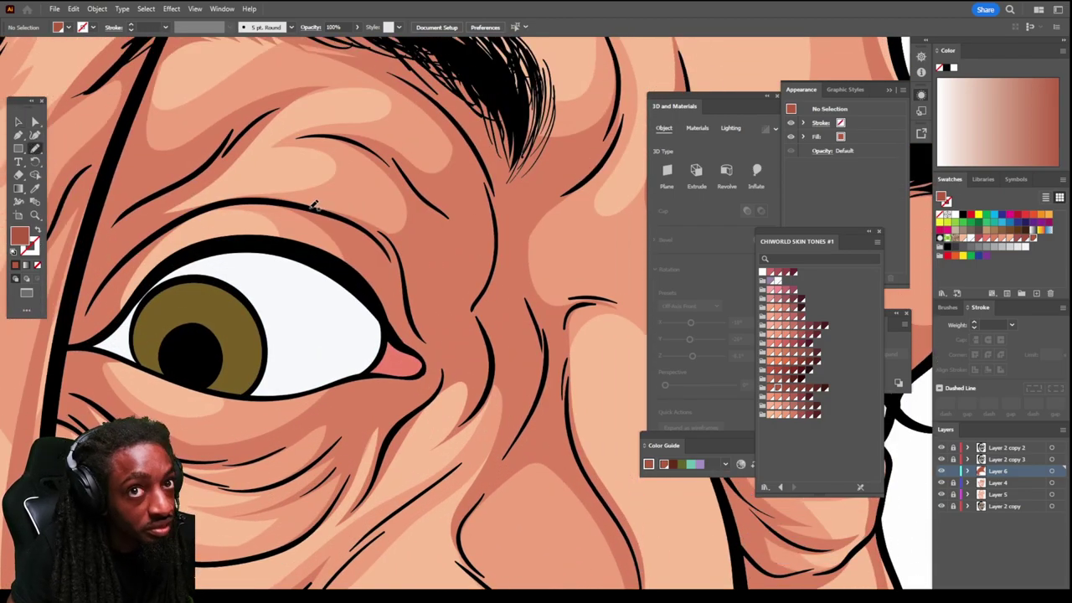
mouse_move(341, 218)
left_mouse_down()
mouse_move(381, 249)
mouse_move(408, 295)
left_mouse_up()
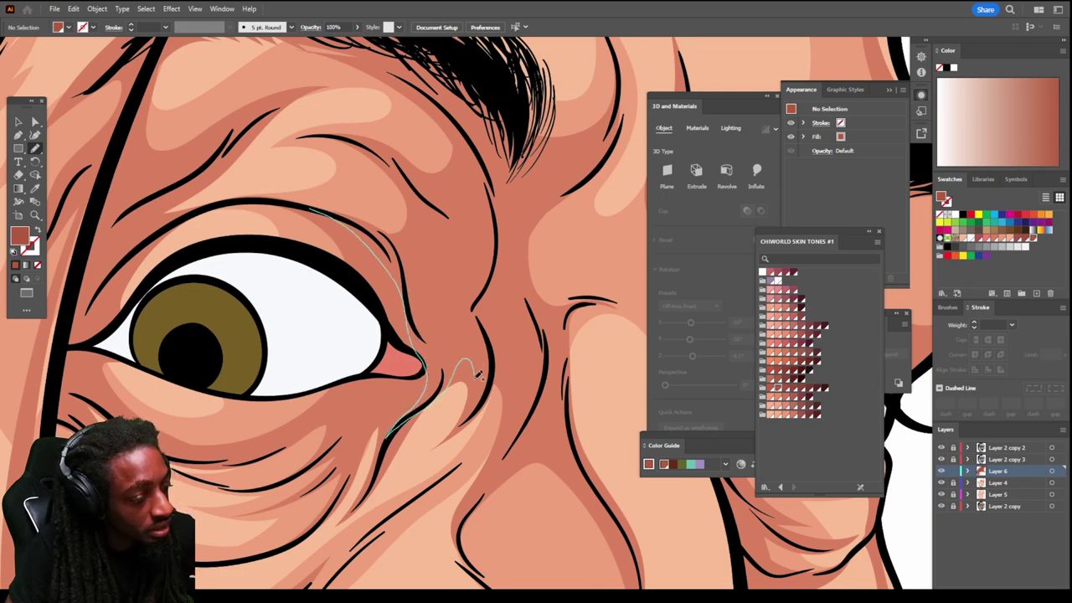
mouse_move(501, 396)
left_mouse_down()
mouse_move(525, 326)
mouse_move(532, 414)
mouse_move(547, 387)
mouse_move(524, 105)
mouse_move(462, 52)
mouse_move(488, 191)
left_mouse_up()
mouse_move(408, 174)
left_mouse_down()
mouse_move(429, 224)
mouse_move(398, 234)
mouse_move(266, 199)
left_mouse_up()
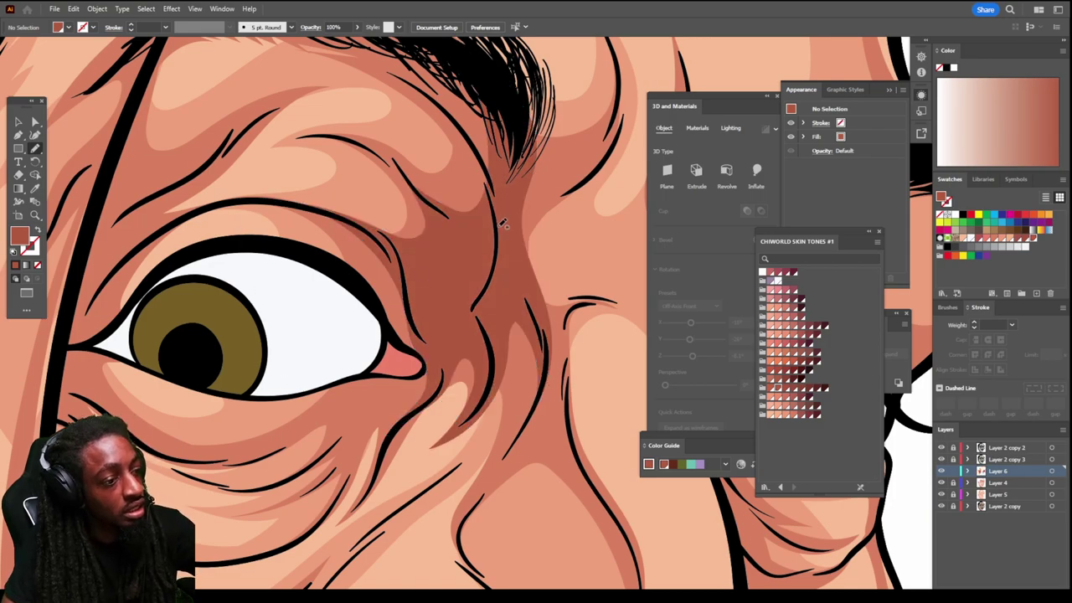
mouse_move(503, 223)
left_mouse_down()
mouse_move(488, 178)
mouse_move(444, 118)
mouse_move(402, 82)
mouse_move(339, 56)
mouse_move(391, 67)
mouse_move(431, 44)
mouse_move(504, 115)
mouse_move(505, 218)
left_mouse_up()
Step: Draw a dark shadow shape along the underside of the nose, from the nostril past the top of the mustache to the tip
key("ctrl+minus")
key("ctrl+minus")
key("ctrl+minus")
key("ctrl+minus")
key("ctrl+minus")
key("ctrl+minus")
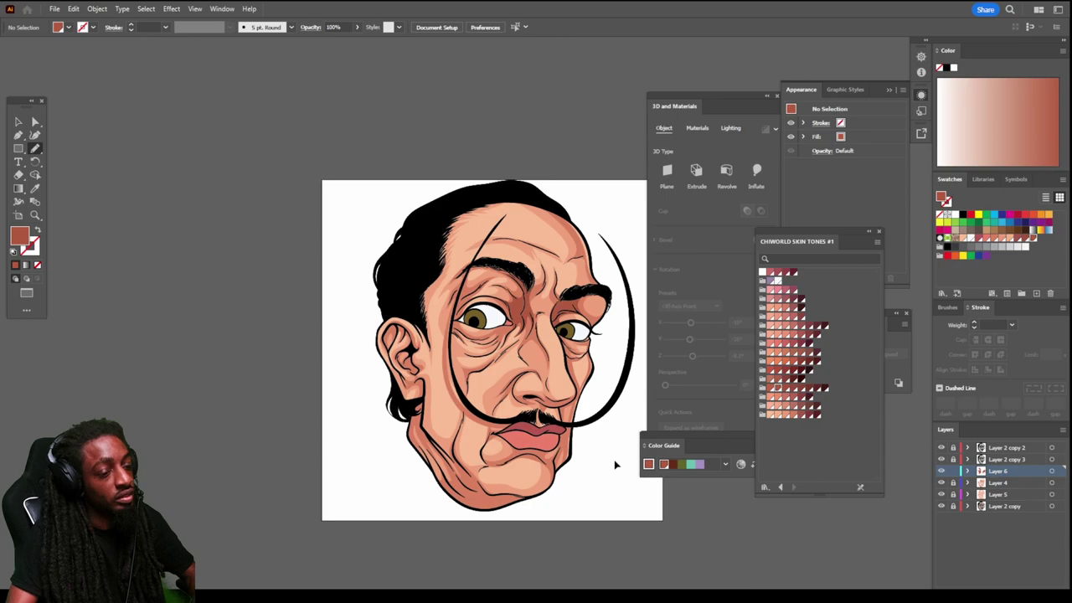
scroll(609, 452, "right", 2)
key("ctrl+plus")
key("ctrl+plus")
key("ctrl+plus")
scroll(599, 432, "down", 2)
scroll(600, 433, "up", 8)
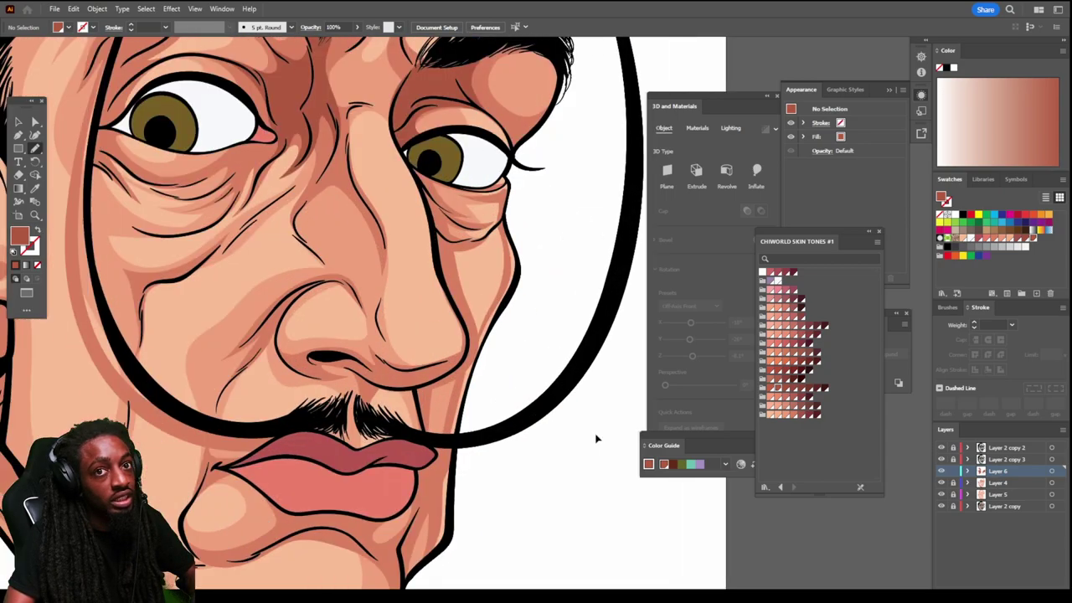
scroll(598, 434, "down", 3)
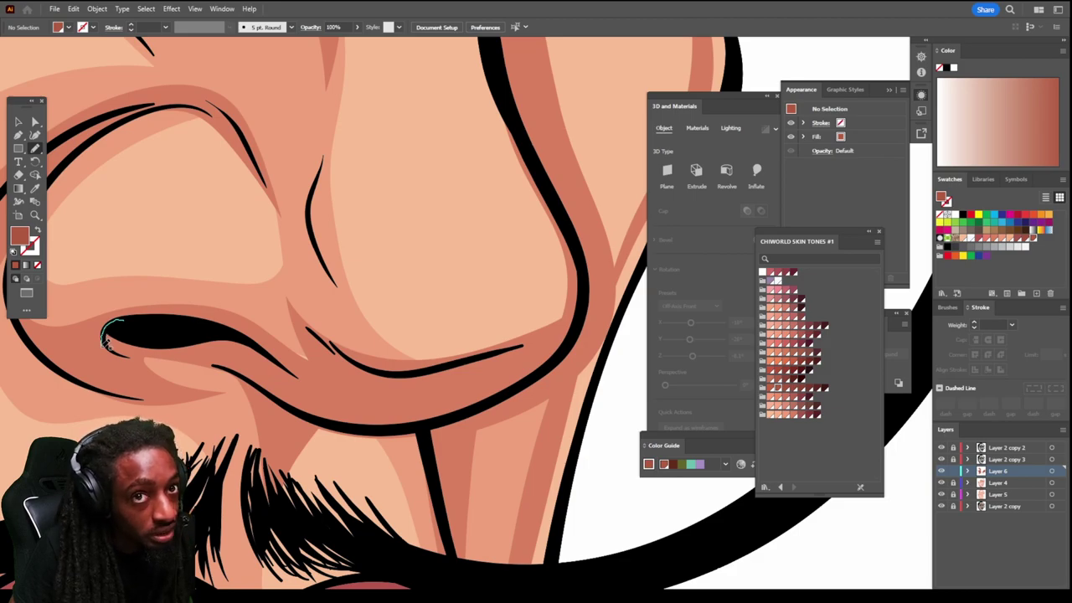
mouse_move(241, 397)
left_mouse_down()
mouse_move(281, 491)
mouse_move(305, 454)
left_mouse_up()
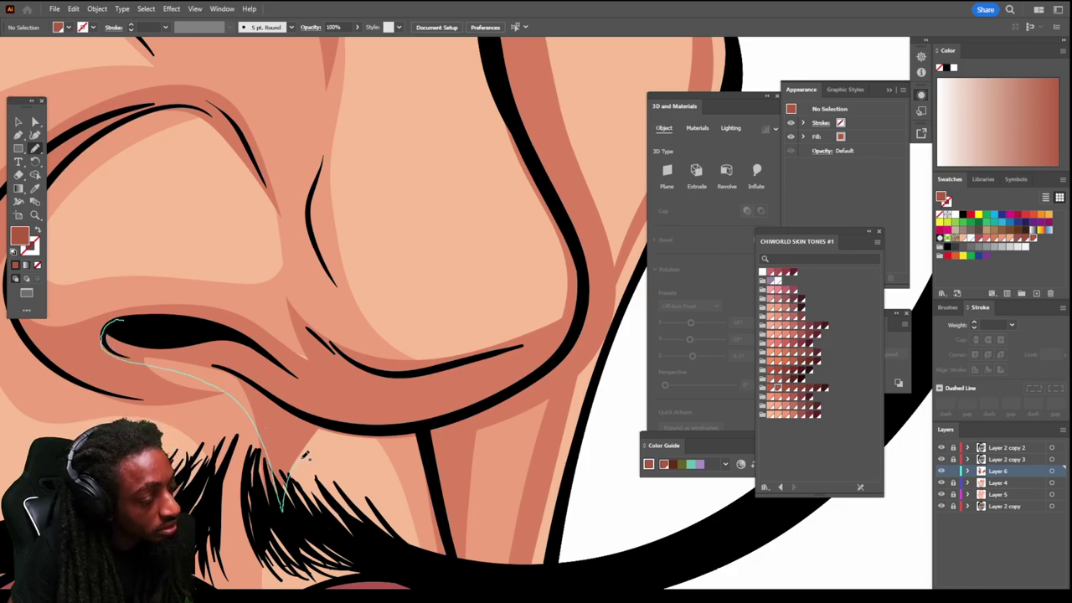
mouse_move(375, 431)
left_mouse_down()
mouse_move(430, 429)
mouse_move(532, 379)
mouse_move(566, 345)
mouse_move(591, 295)
left_mouse_up()
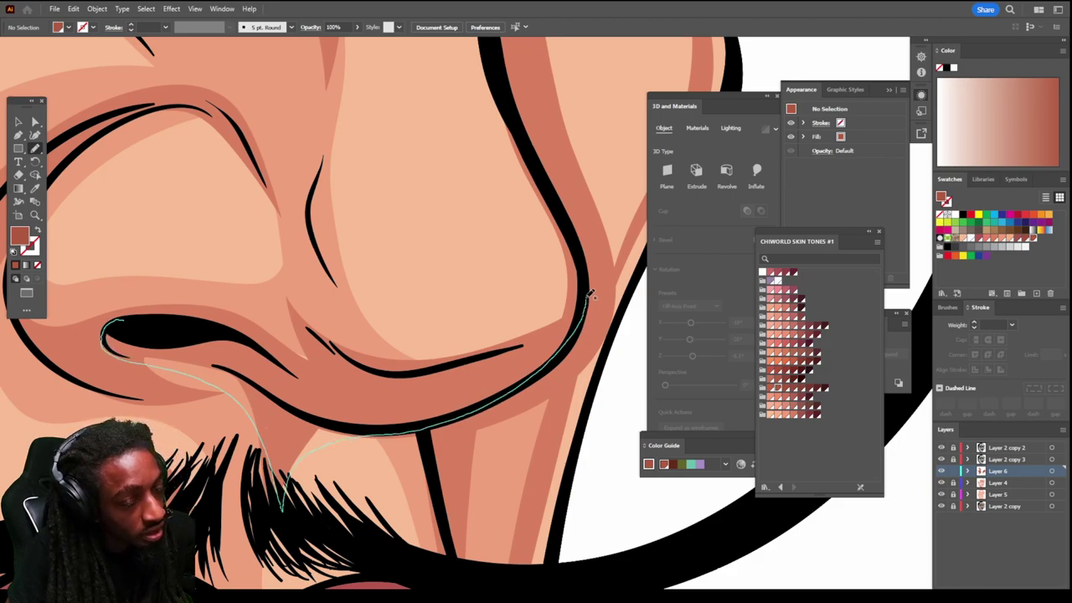
mouse_move(479, 356)
left_mouse_down()
mouse_move(383, 364)
mouse_move(325, 333)
mouse_move(160, 309)
mouse_move(123, 321)
left_mouse_up()
Step: Draw a dark shadow shape under the lower lip, following the chin crease from the near cheek fold to the far mouth corner
key("ctrl+minus")
key("ctrl+minus")
key("ctrl+minus")
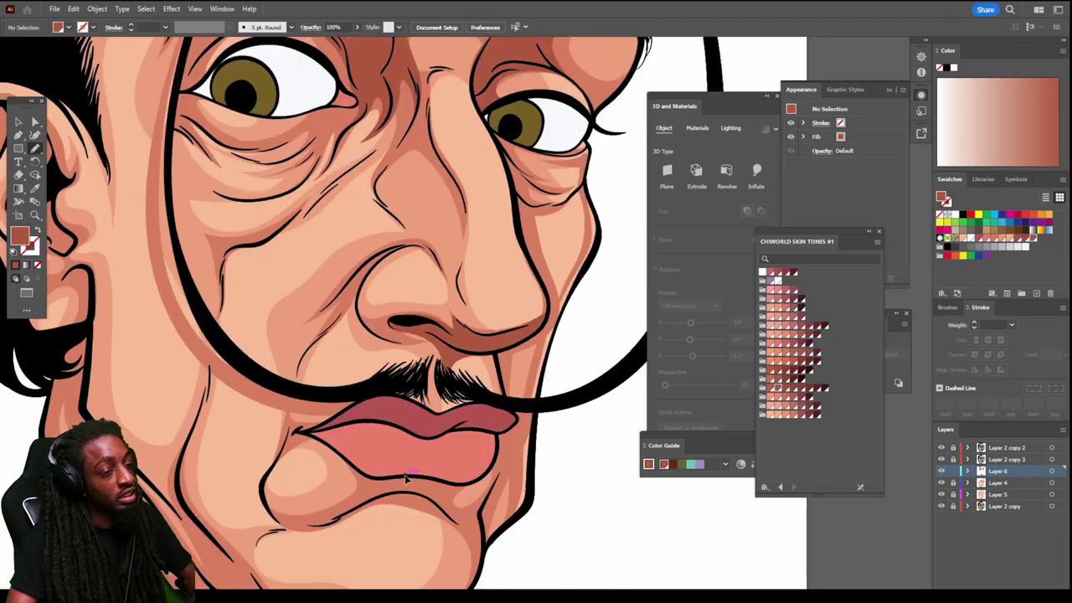
key("ctrl+minus")
key("ctrl+minus")
key("ctrl+minus")
scroll(403, 472, "down", 1)
key("ctrl+plus")
key("ctrl+plus")
key("ctrl+plus")
key("ctrl+plus")
key("ctrl+plus")
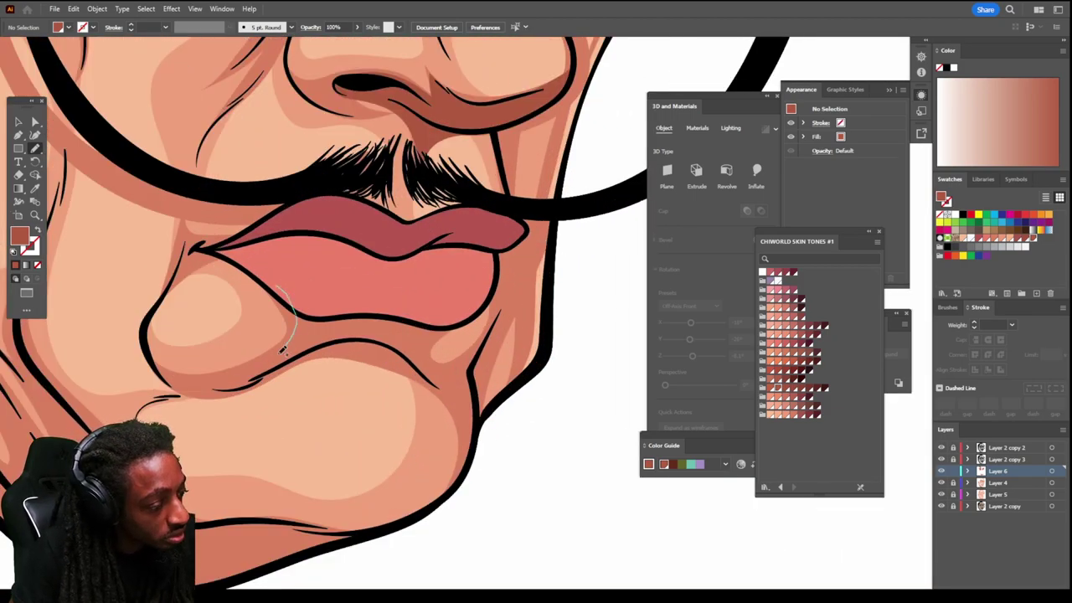
mouse_move(199, 383)
left_mouse_down()
mouse_move(238, 390)
mouse_move(338, 353)
mouse_move(395, 362)
mouse_move(457, 396)
mouse_move(433, 335)
left_mouse_up()
left_click_drag(489, 315, 490, 312)
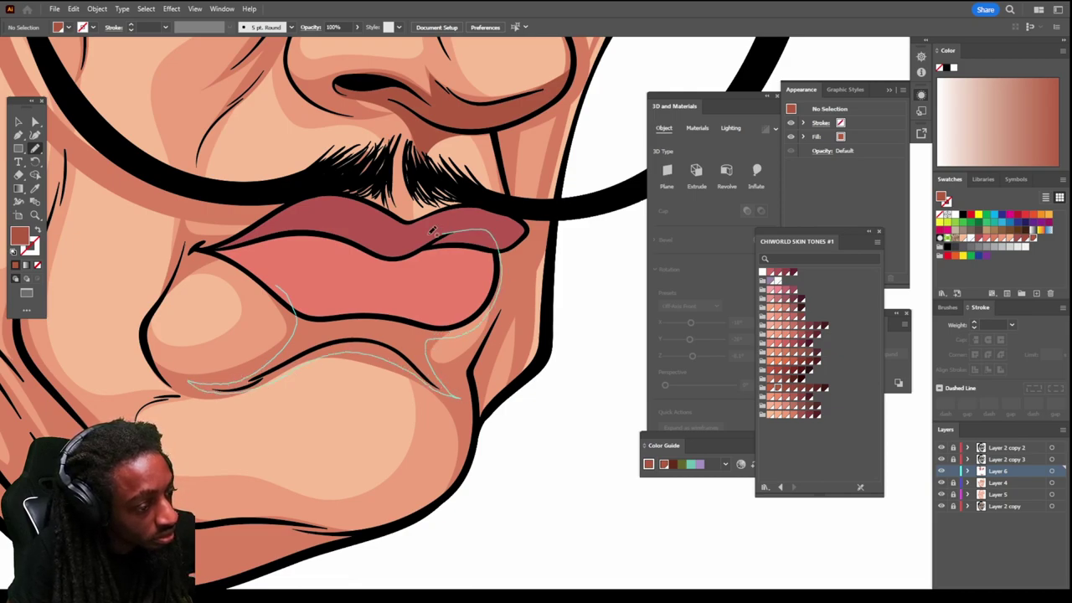
Step: Draw dark shadow shapes on the far side of the face, beside the mouth corner and beneath the nose tip along the cheek line
scroll(477, 351, "up", 3)
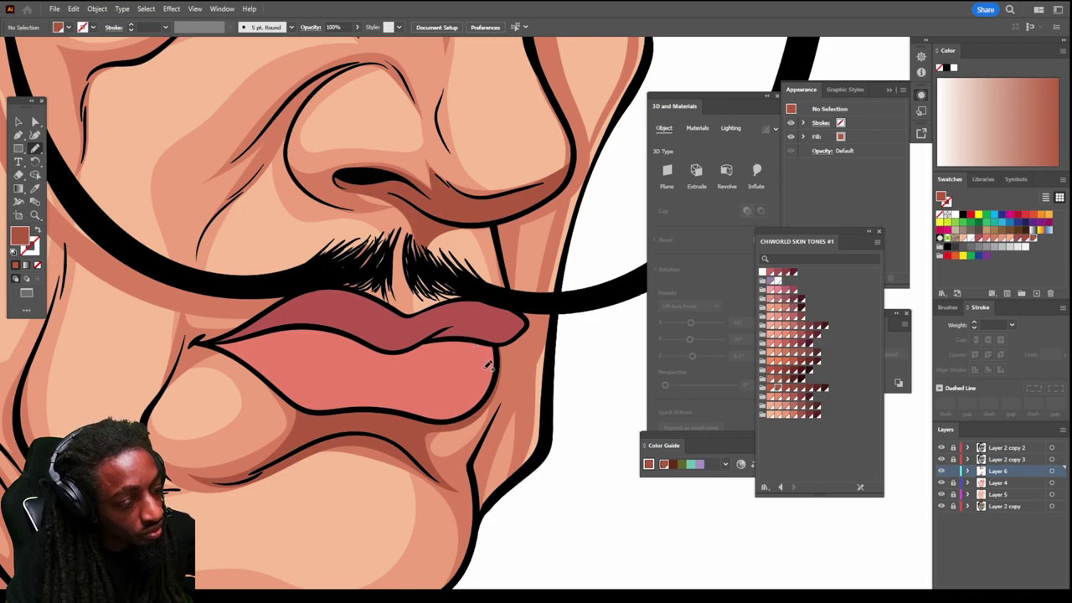
mouse_move(493, 366)
left_mouse_down()
mouse_move(476, 462)
mouse_move(562, 310)
mouse_move(501, 325)
left_mouse_up()
scroll(501, 325, "up", 2)
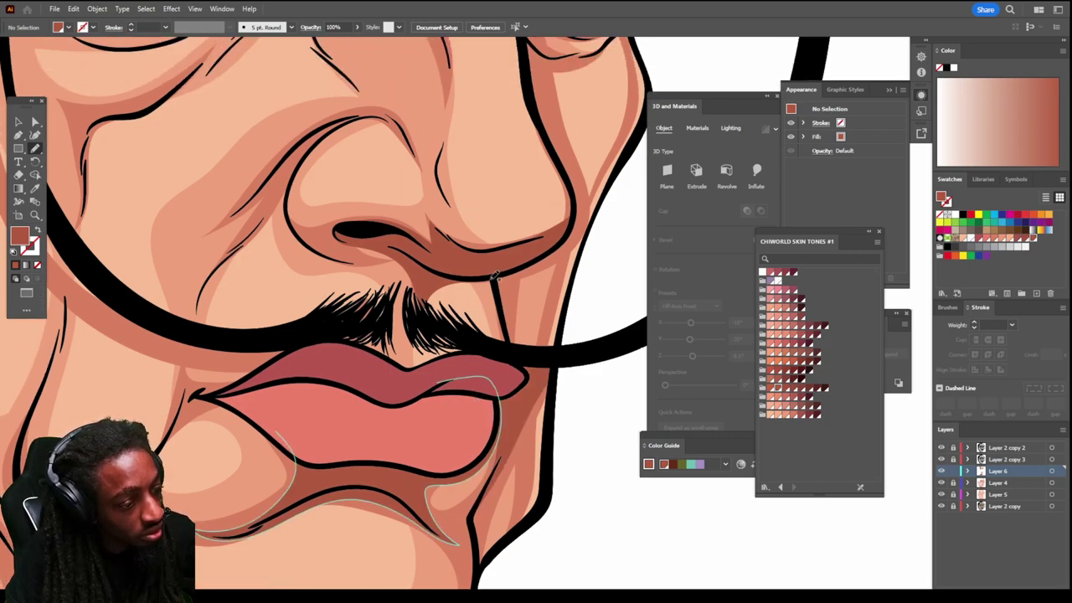
mouse_move(488, 271)
left_mouse_down()
mouse_move(513, 378)
mouse_move(546, 375)
left_mouse_up()
left_click_drag(526, 270, 517, 269)
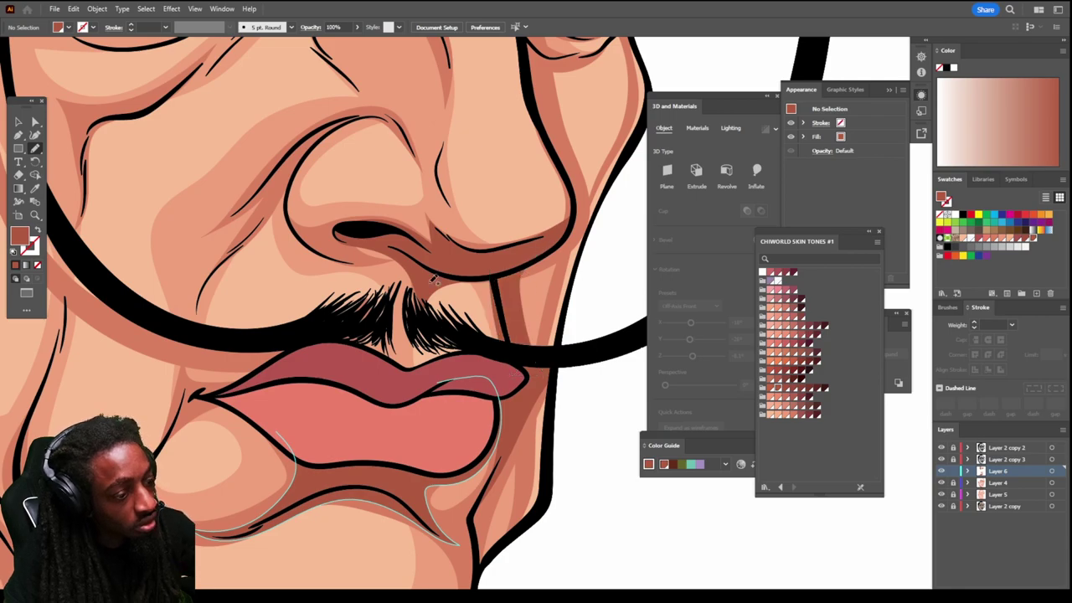
Step: Draw a dark shadow shape filling the inner hollow of the ear above the lobe
scroll(450, 416, "down", 6)
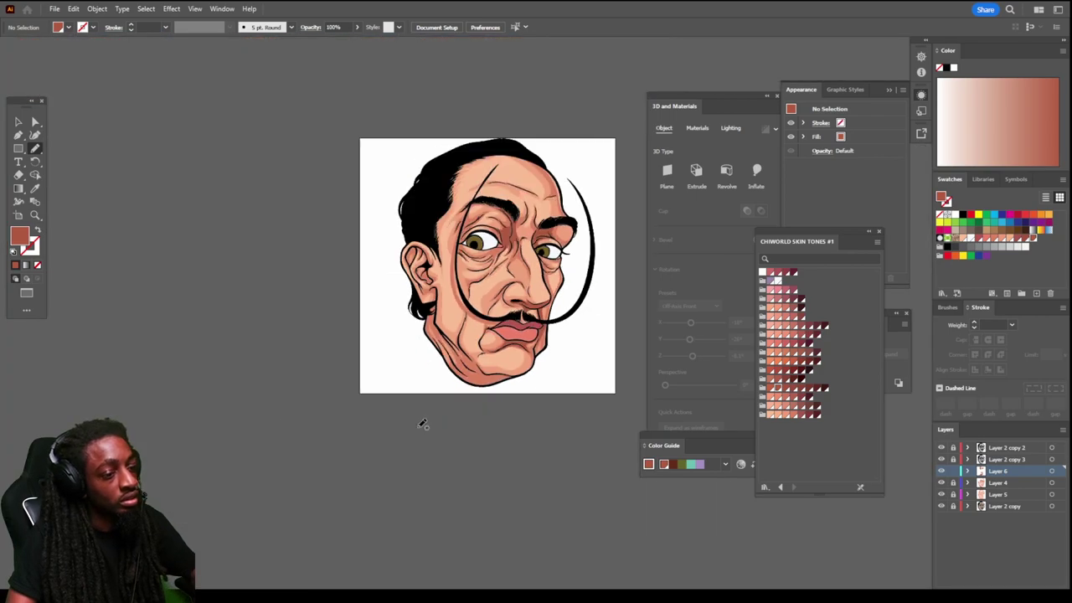
scroll(419, 425, "down", 2)
scroll(417, 426, "up", 8)
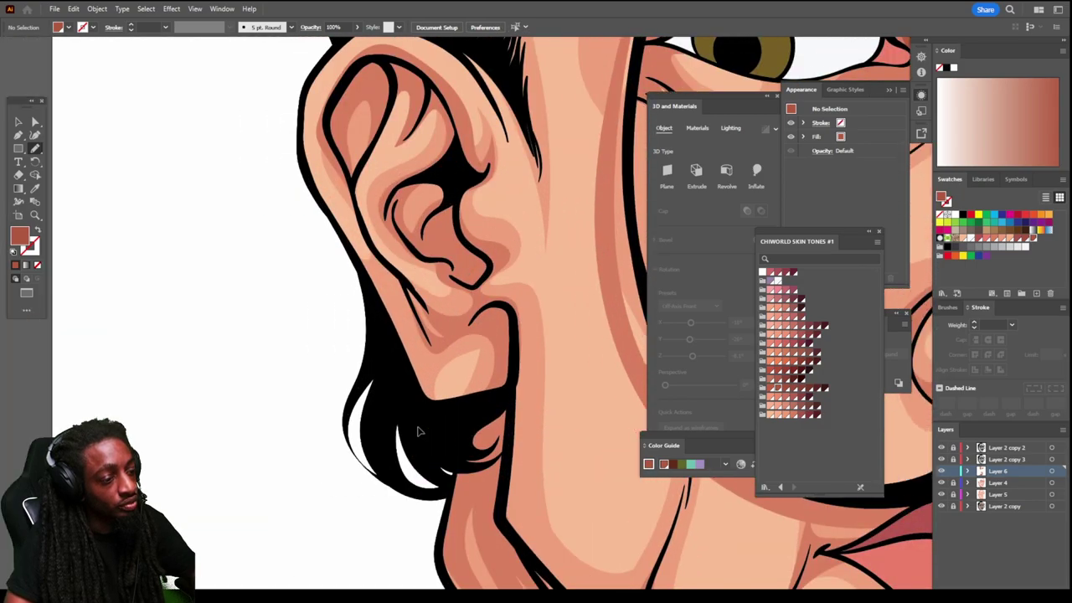
scroll(419, 432, "up", 4)
mouse_move(383, 197)
left_mouse_down()
mouse_move(326, 268)
mouse_move(320, 325)
mouse_move(379, 352)
mouse_move(383, 375)
mouse_move(414, 392)
mouse_move(448, 386)
mouse_move(473, 351)
mouse_move(415, 286)
mouse_move(421, 181)
mouse_move(383, 199)
left_mouse_up()
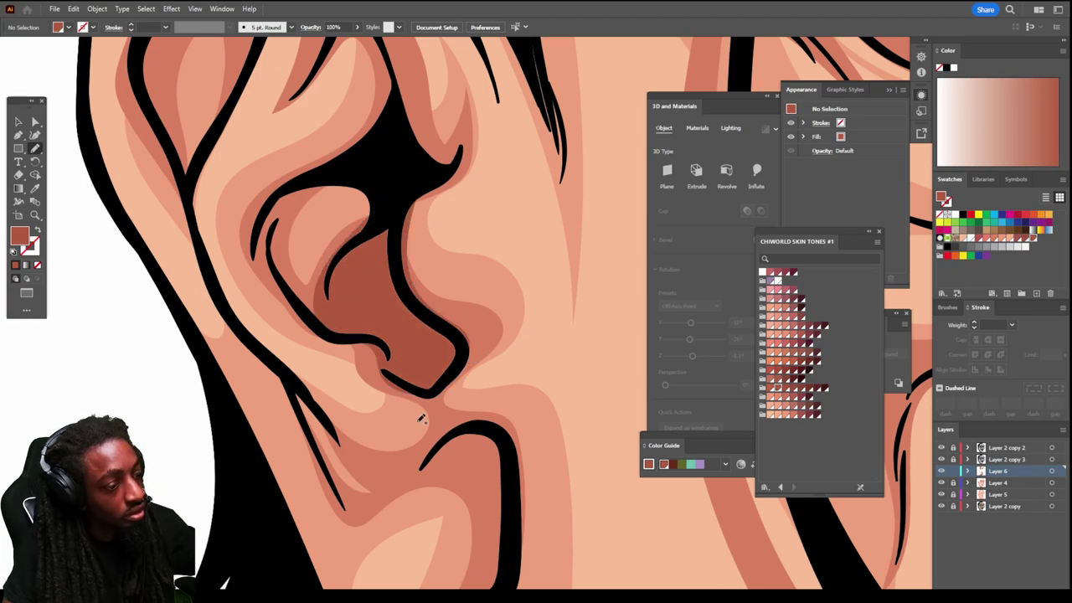
Step: Add a new layer directly above Layer 2 copy 3 for the shading of the eyes and lips
scroll(493, 453, "down", 3)
scroll(492, 454, "down", 5)
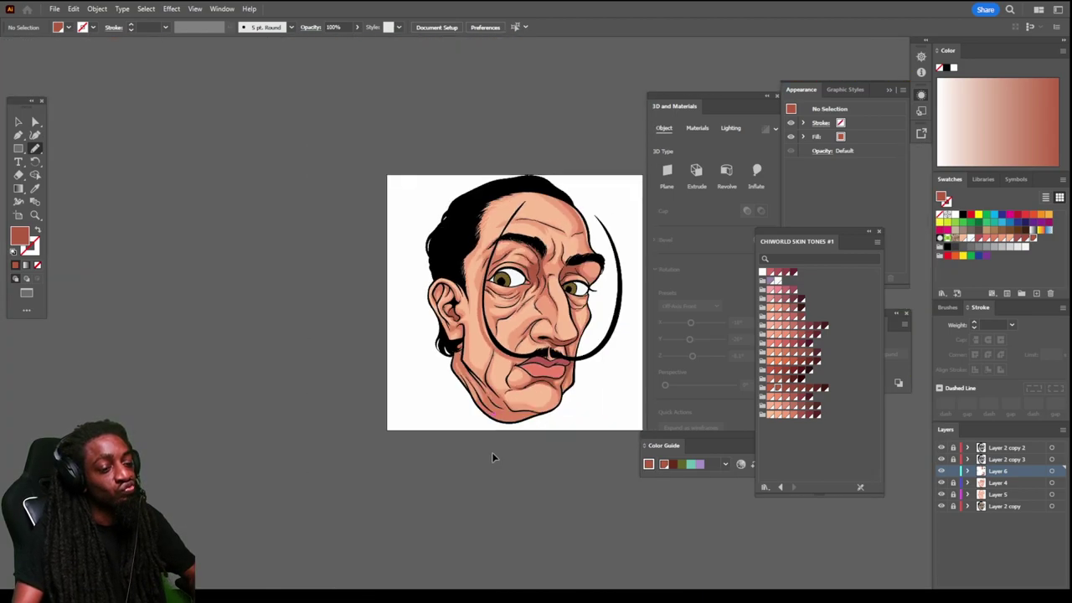
scroll(491, 453, "right", 2)
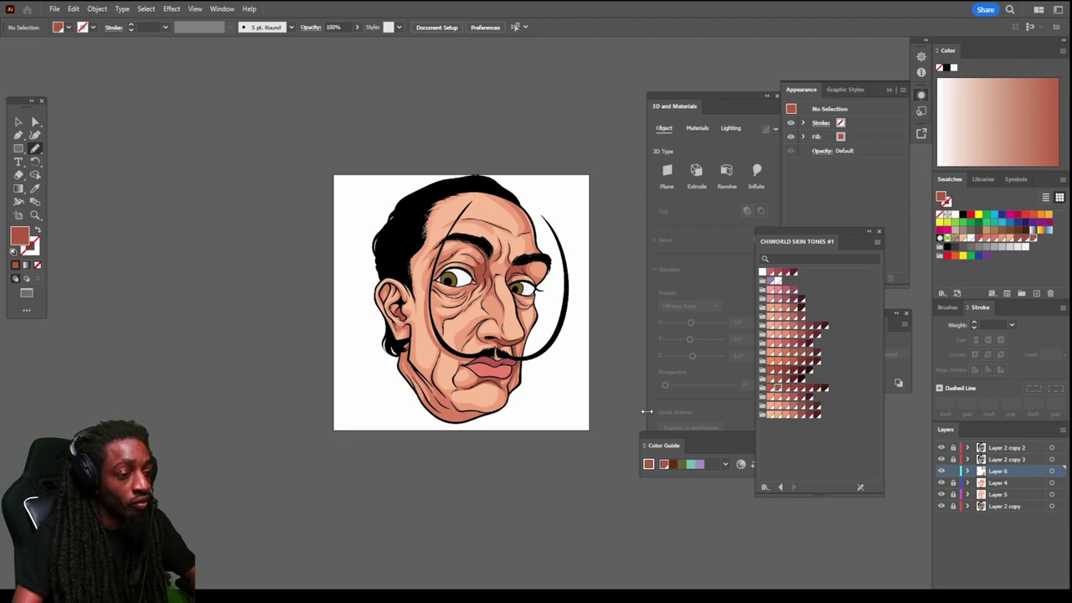
key("ctrl+plus")
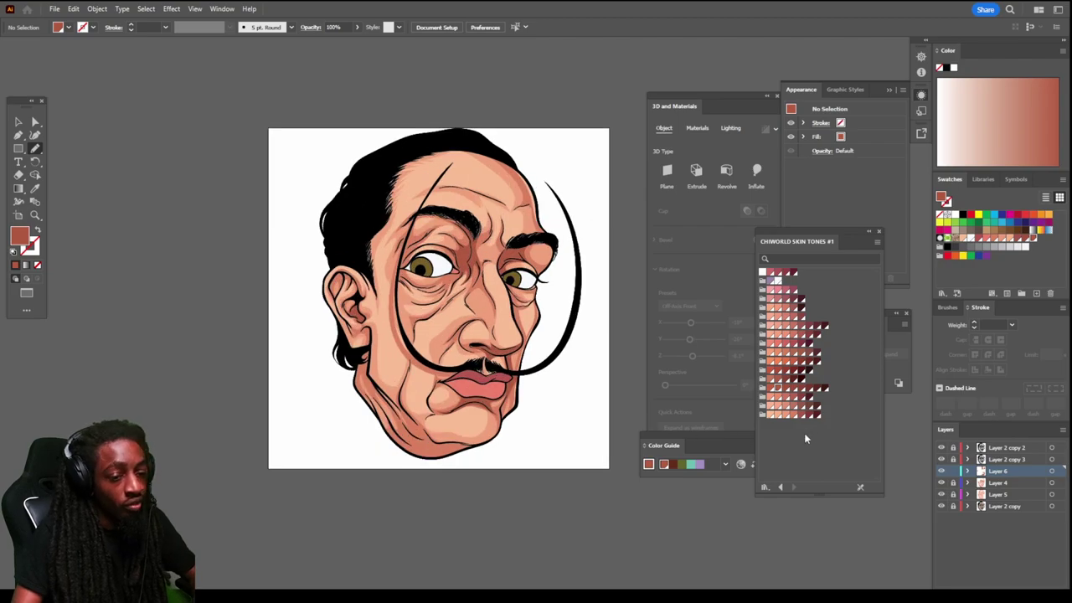
left_click(991, 460)
left_click(1036, 588)
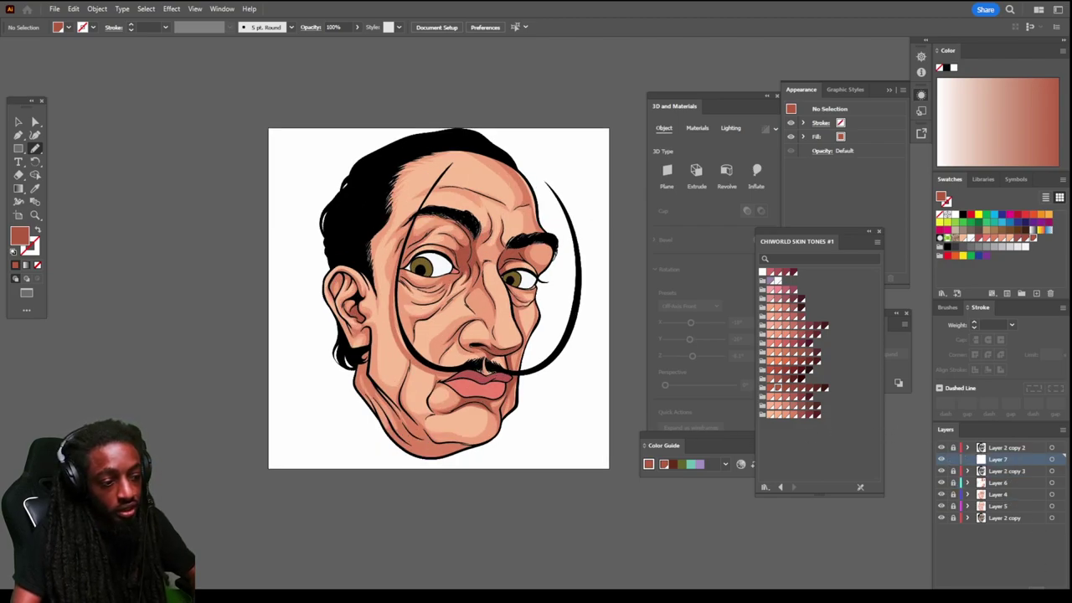
Step: Draw a muted purple Pencil shadow over the upper part of the near eye's white, beneath the upper eyelid
key("ctrl+minus")
key("ctrl+plus")
key("ctrl+plus")
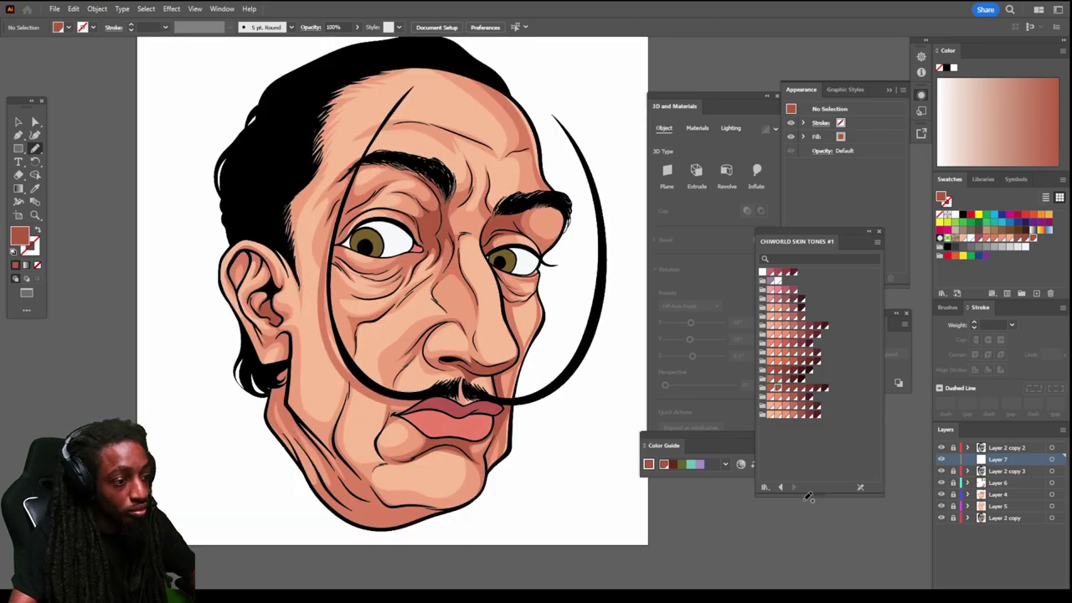
left_click(769, 281)
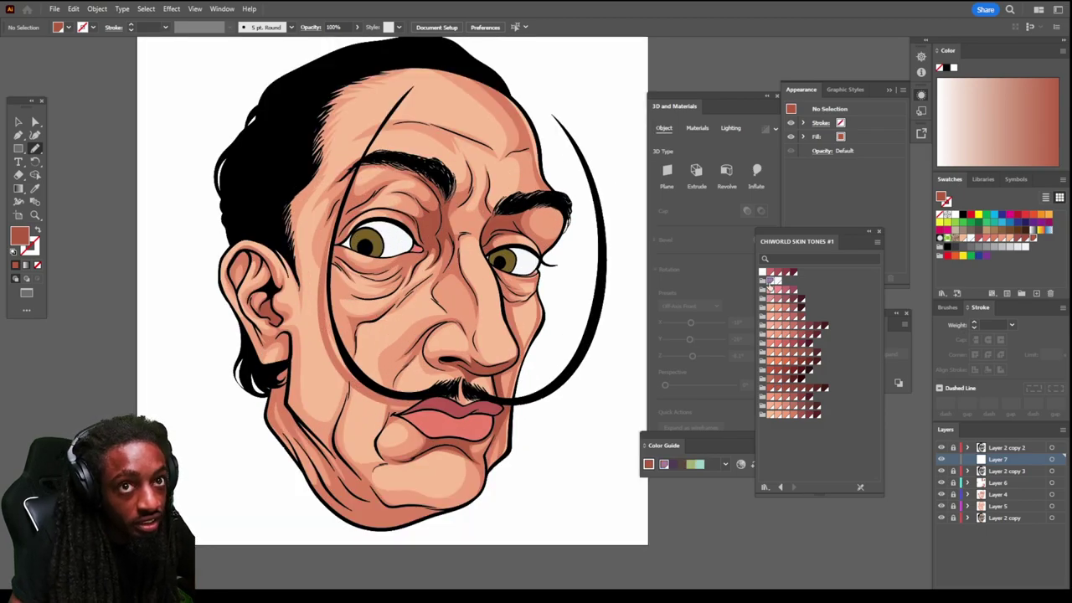
key("ctrl+minus")
scroll(615, 342, "left", 2)
key("ctrl+plus")
key("ctrl+plus")
scroll(607, 346, "up", 3)
key("ctrl+plus")
key("ctrl+plus")
key("ctrl+plus")
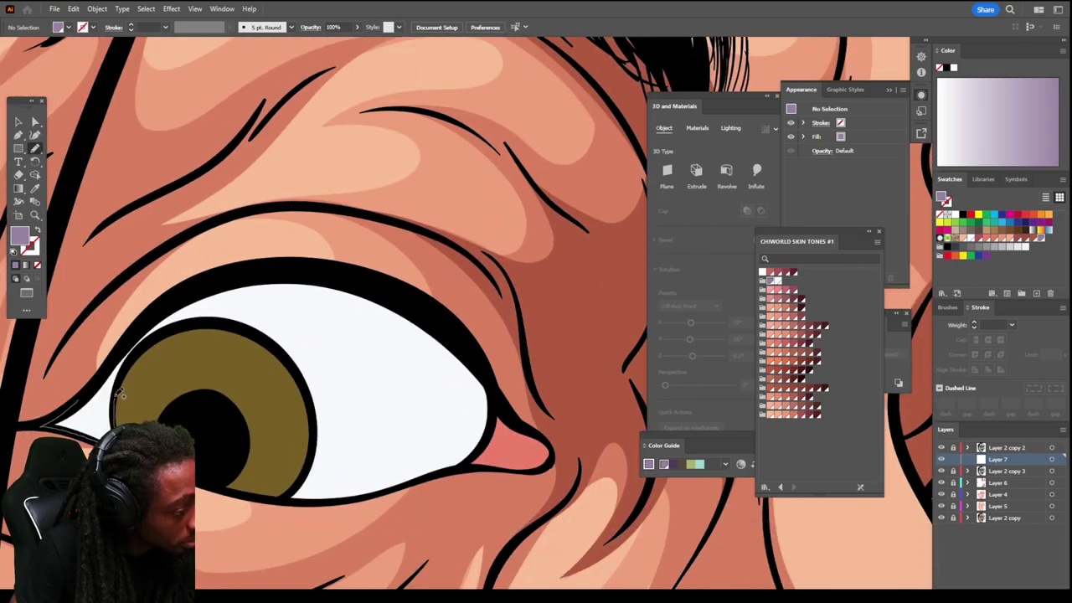
mouse_move(143, 345)
left_mouse_down()
mouse_move(214, 324)
mouse_move(277, 350)
mouse_move(311, 405)
mouse_move(392, 394)
mouse_move(466, 409)
mouse_move(491, 427)
mouse_move(492, 386)
mouse_move(444, 324)
mouse_move(347, 280)
mouse_move(232, 280)
mouse_move(170, 310)
mouse_move(105, 377)
left_mouse_up()
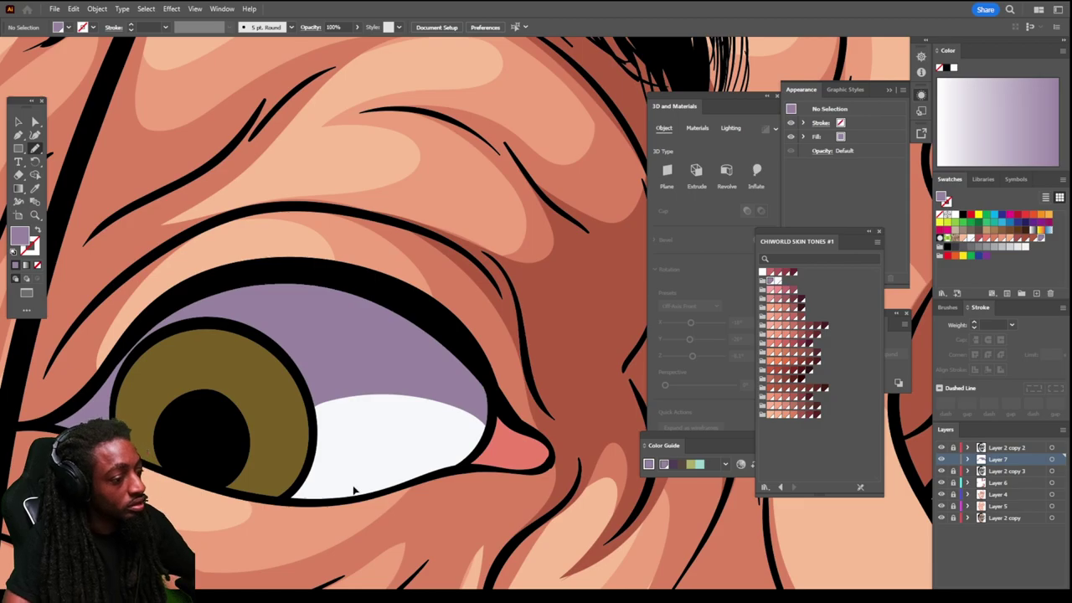
Step: Draw a matching purple shadow over the upper part of the far eye's white, beneath the eyelid
key("ctrl+minus")
key("ctrl+minus")
key("ctrl+minus")
key("ctrl+minus")
key("ctrl+minus")
key("ctrl+minus")
key("ctrl+equal")
scroll(390, 490, "up", 8)
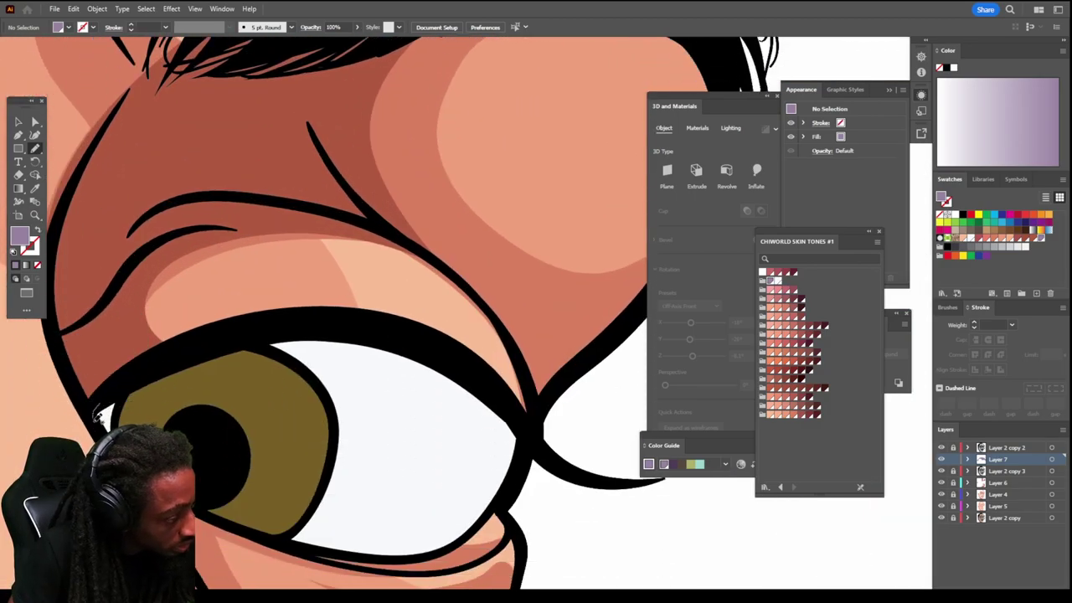
mouse_move(233, 335)
left_mouse_down()
mouse_move(301, 369)
mouse_move(335, 420)
mouse_move(427, 434)
mouse_move(509, 480)
mouse_move(522, 429)
mouse_move(400, 350)
mouse_move(243, 335)
left_mouse_up()
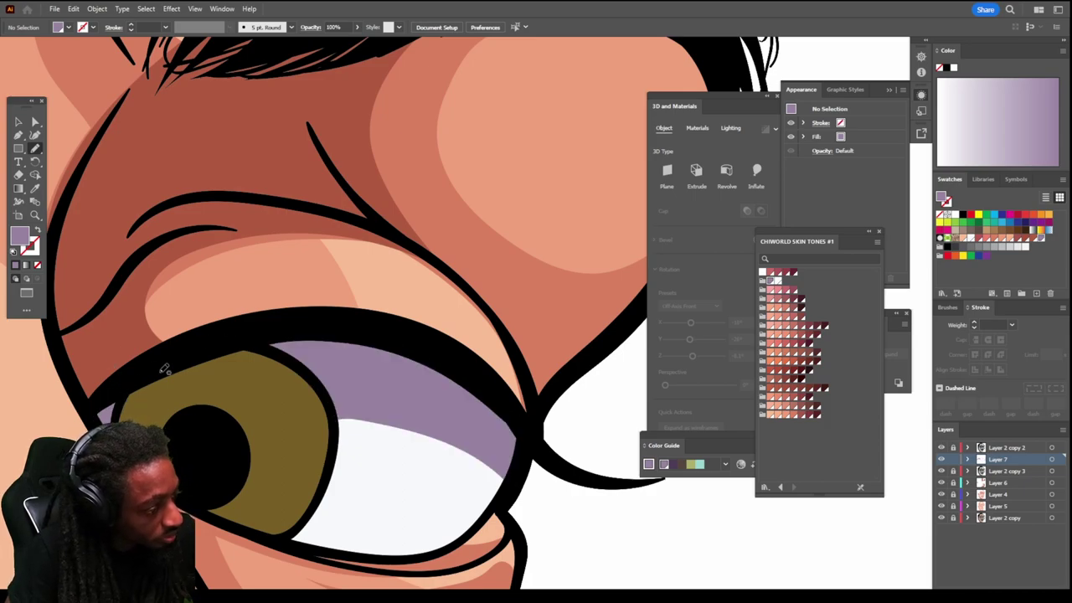
Step: Sample the iris color, darken the fill to brown #443311, and draw a shadow over the upper half of the far eye's iris
left_click(34, 190)
left_click(176, 397)
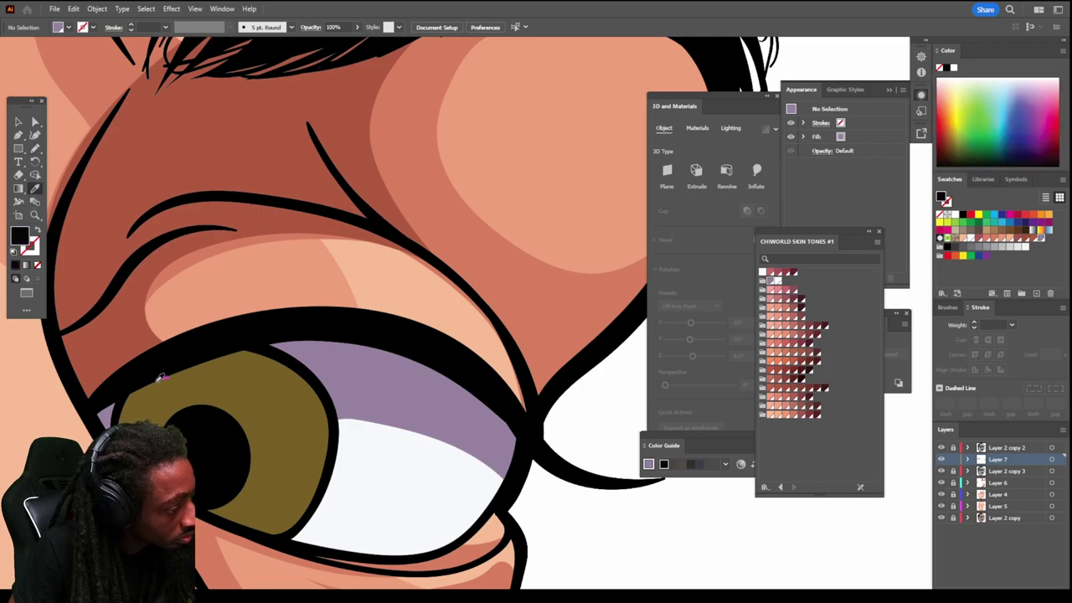
double_click(23, 237)
left_click(495, 328)
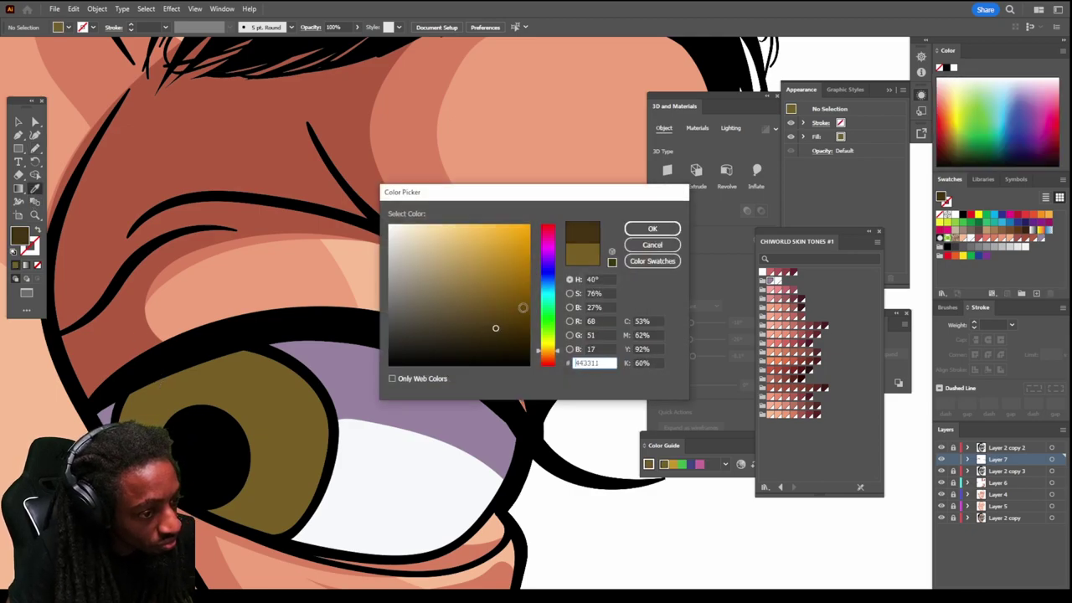
left_click(652, 229)
left_click(34, 149)
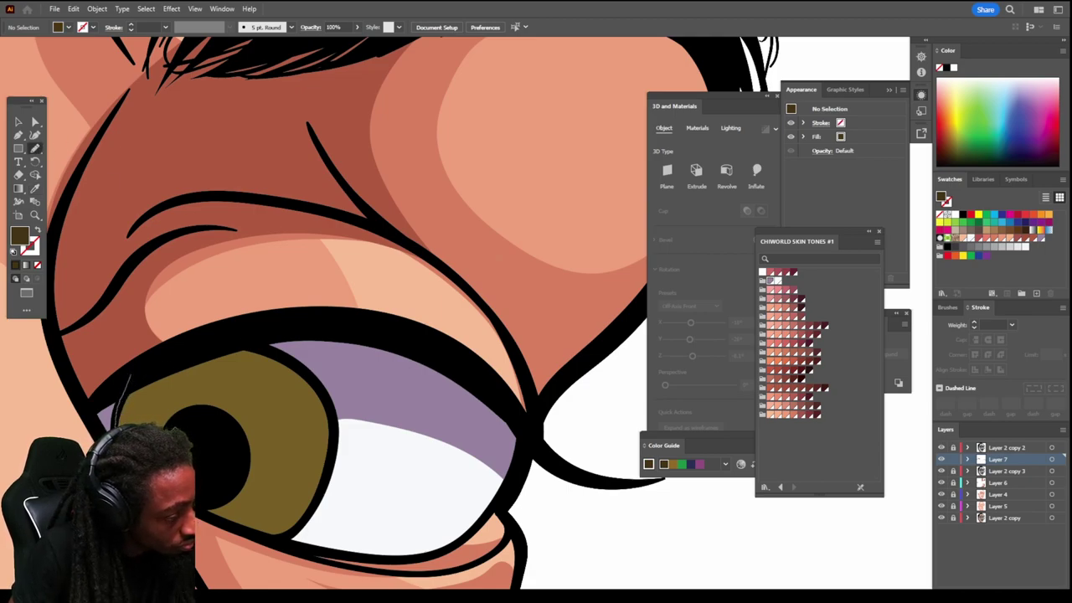
mouse_move(325, 408)
left_mouse_down()
mouse_move(303, 383)
mouse_move(248, 356)
mouse_move(168, 350)
left_mouse_up()
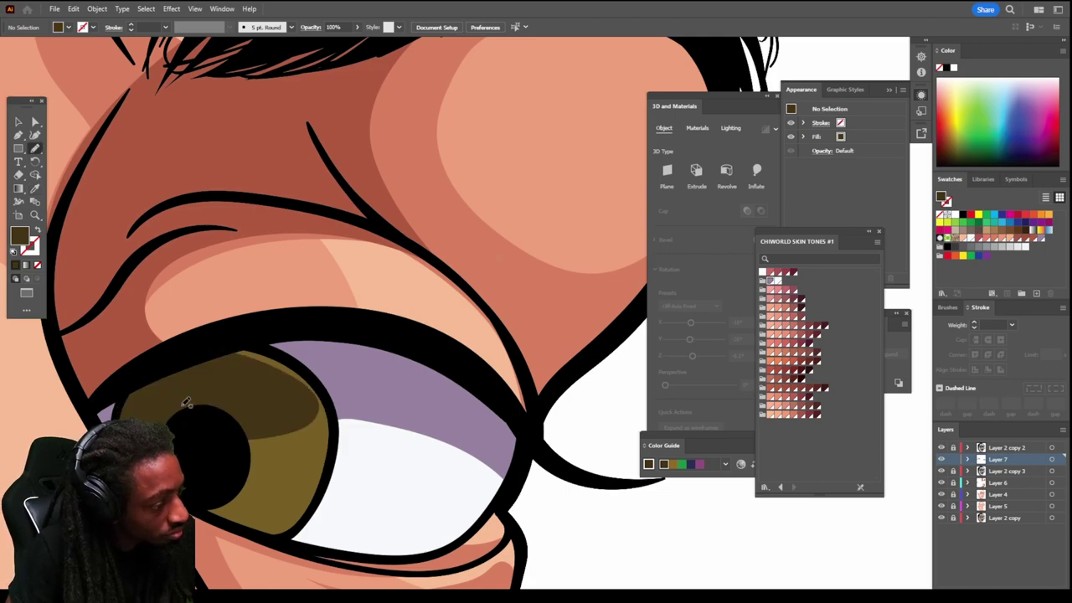
Step: Draw a dark brown shadow across the upper half of the near eye's iris, around the top of the pupil
key("ctrl+minus")
key("ctrl+minus")
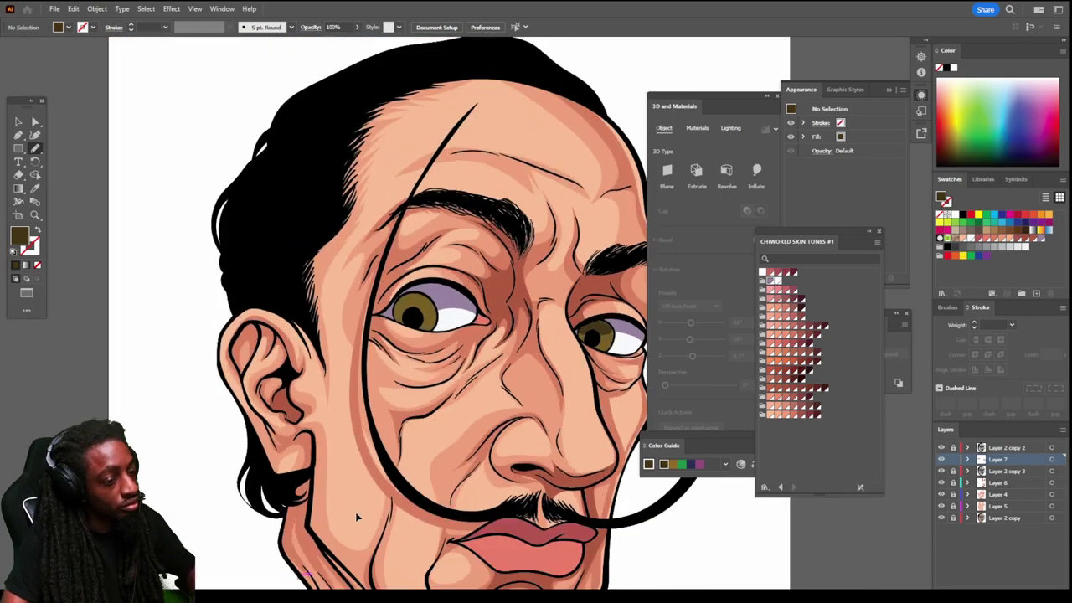
key("ctrl+plus")
key("ctrl+plus")
key("ctrl+plus")
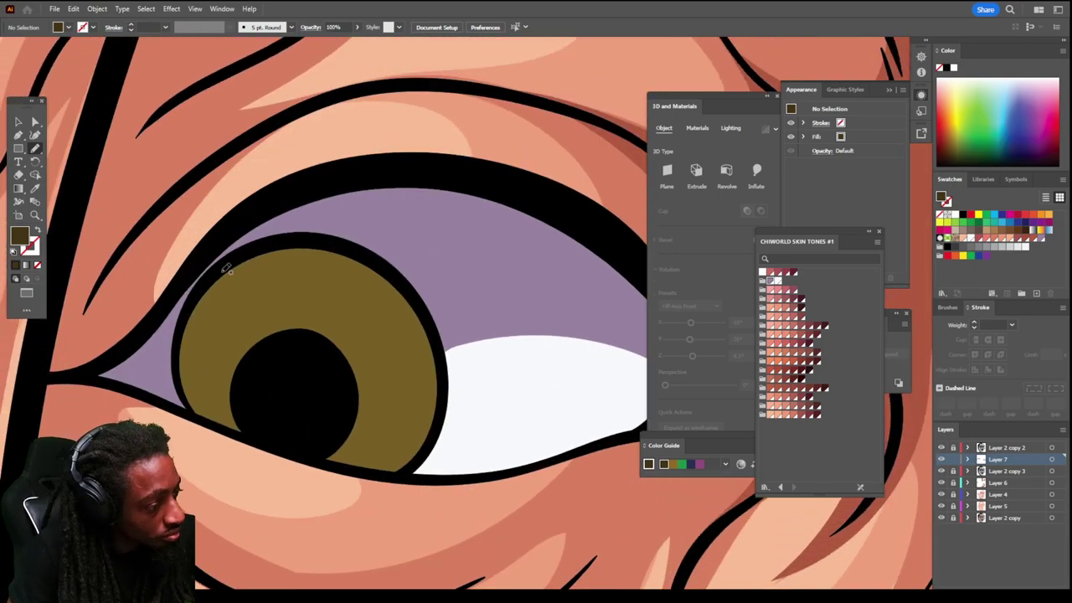
left_click_drag(222, 270, 198, 317)
mouse_move(216, 378)
left_mouse_down()
mouse_move(294, 383)
mouse_move(382, 360)
left_mouse_up()
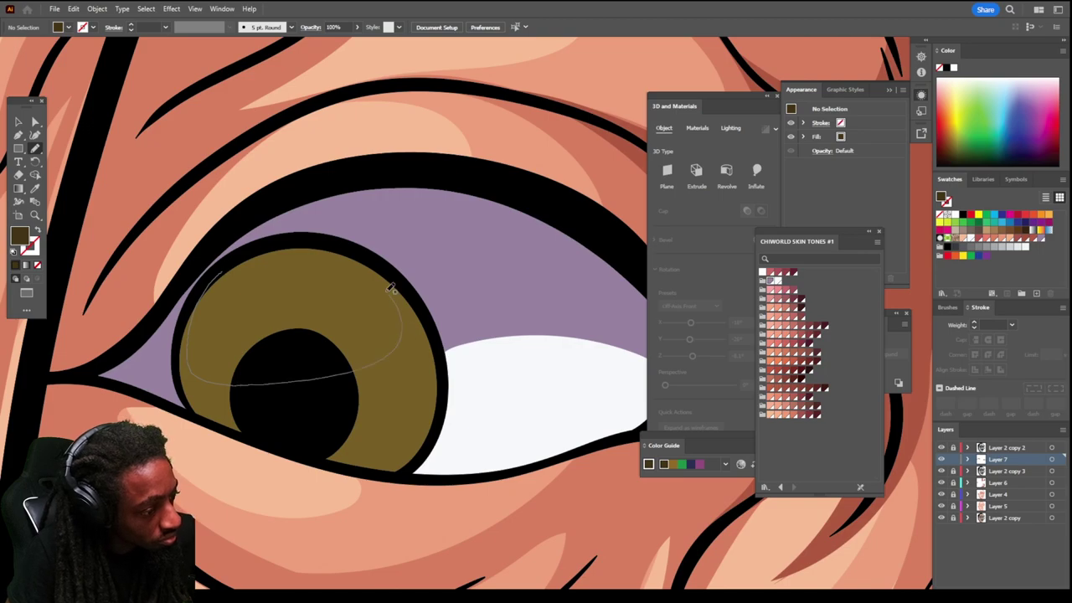
left_click_drag(295, 244, 233, 253)
key("ctrl+minus")
key("ctrl+minus")
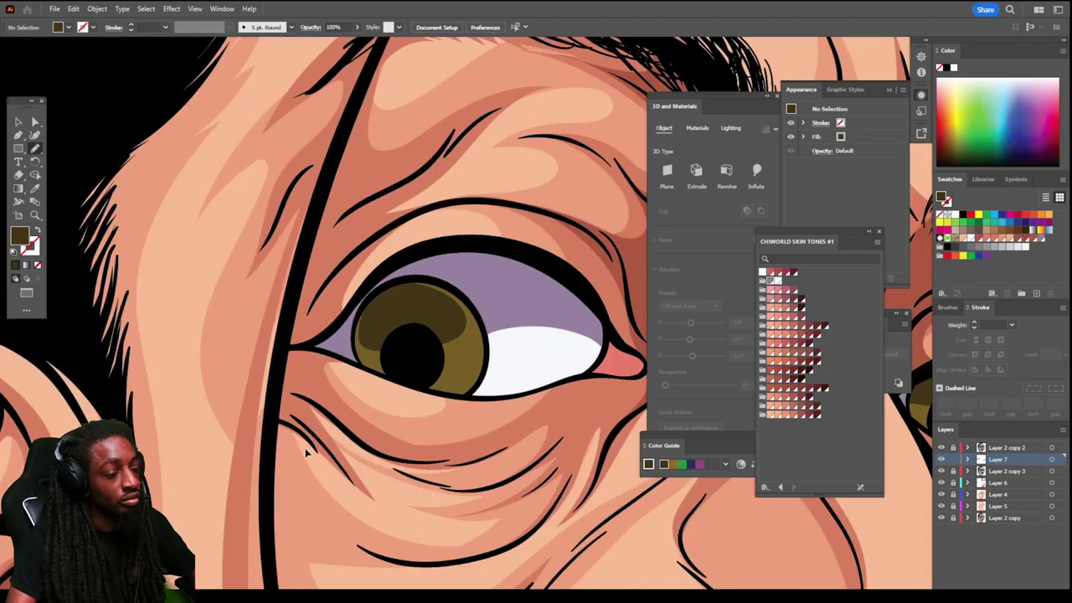
key("ctrl+minus")
key("ctrl+minus")
scroll(306, 450, "right", 2)
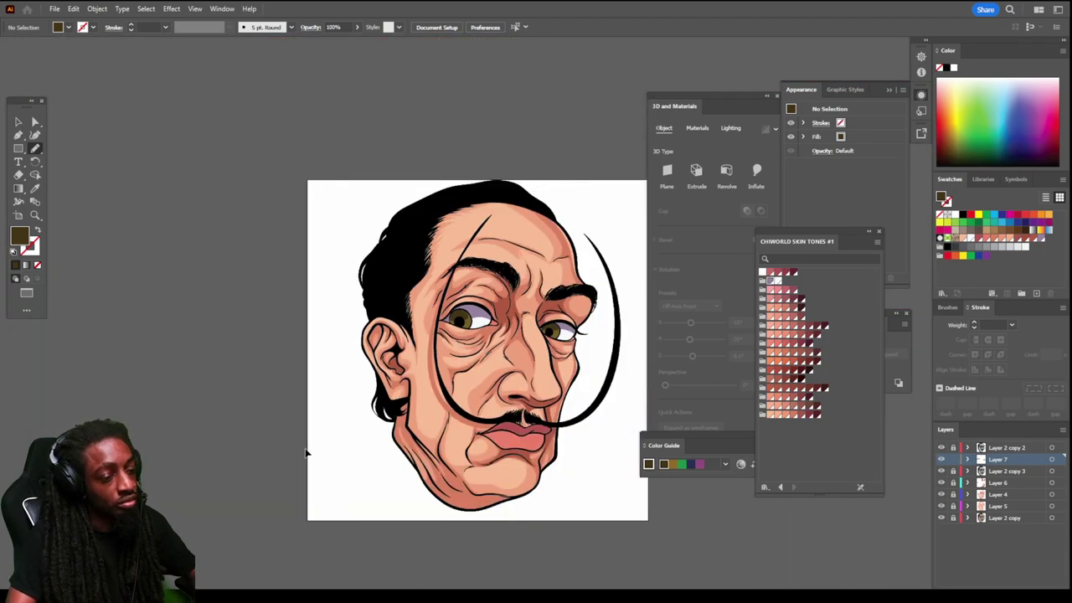
Step: Change the fill to a light golden yellow and draw a highlight on the lower part of the near eye's iris, beside the pupil
key("ctrl+plus")
scroll(307, 450, "down", 3)
key("ctrl+plus")
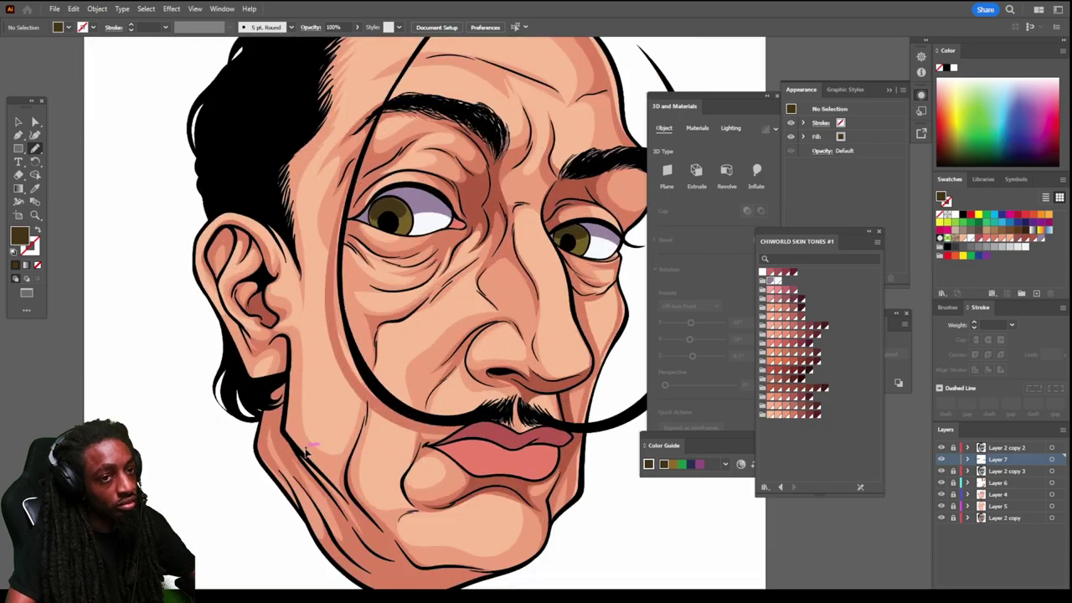
scroll(308, 443, "down", 1)
key("ctrl+plus")
key("ctrl+plus")
key("ctrl+plus")
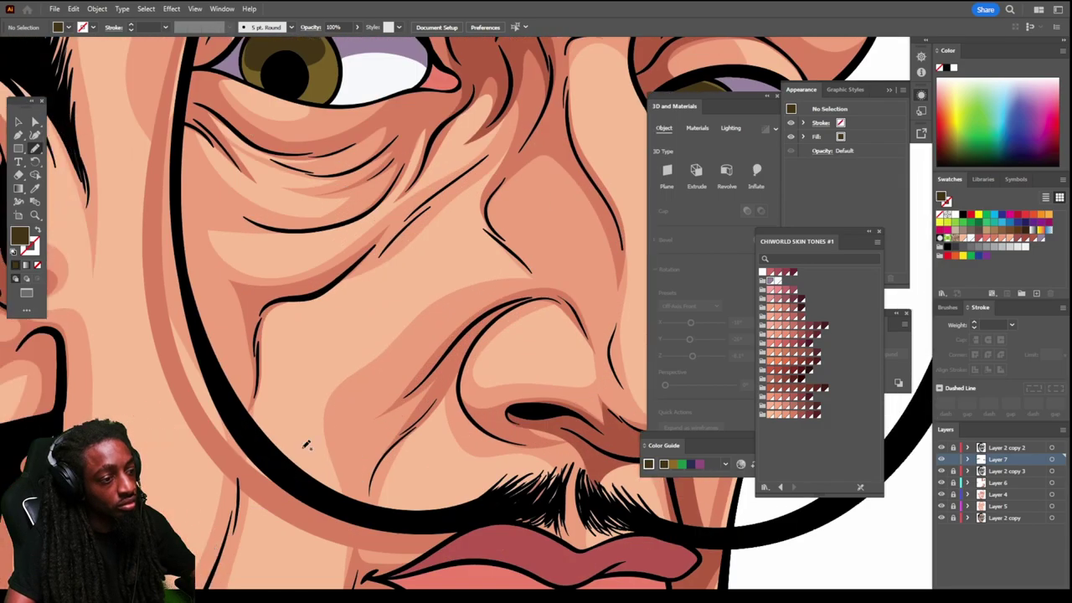
scroll(294, 447, "up", 5)
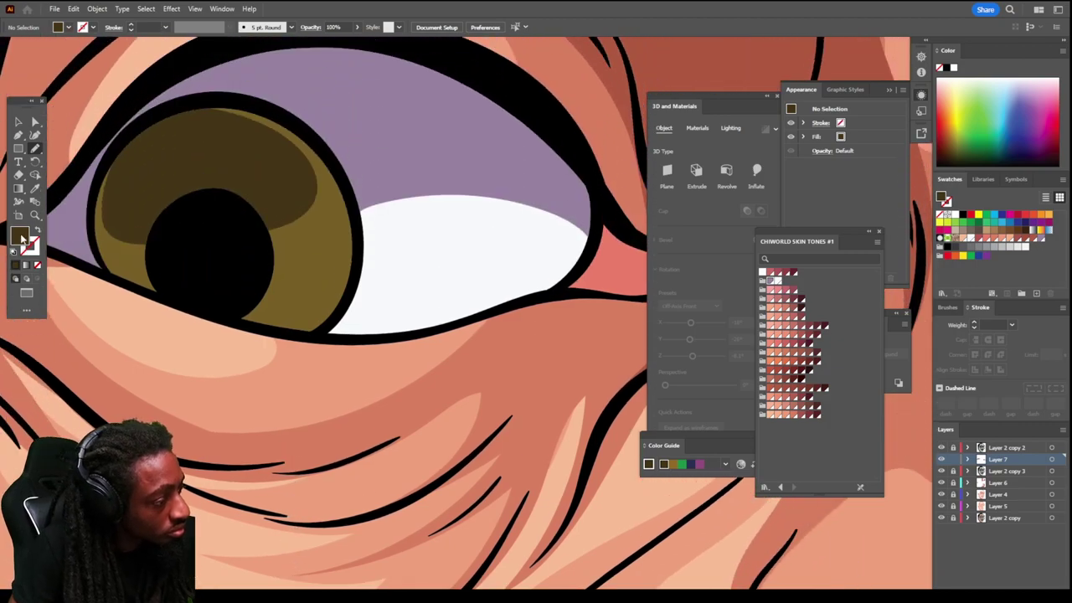
double_click(20, 235)
left_click_drag(490, 285, 491, 251)
left_click(637, 230)
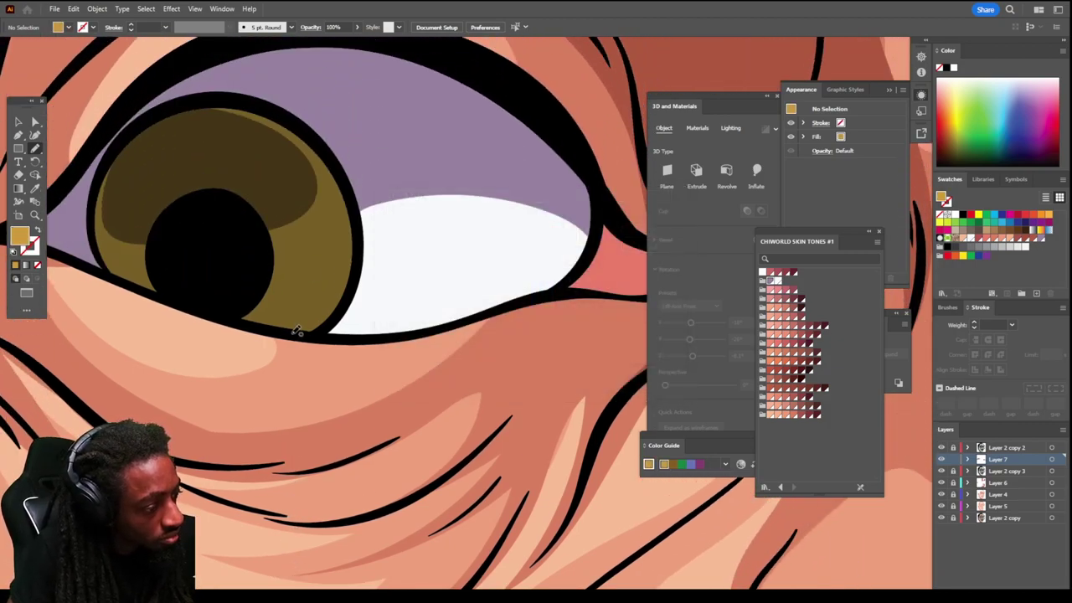
mouse_move(315, 267)
left_mouse_down()
mouse_move(267, 262)
mouse_move(217, 284)
mouse_move(131, 278)
mouse_move(251, 322)
left_mouse_up()
scroll(502, 503, "down", 6)
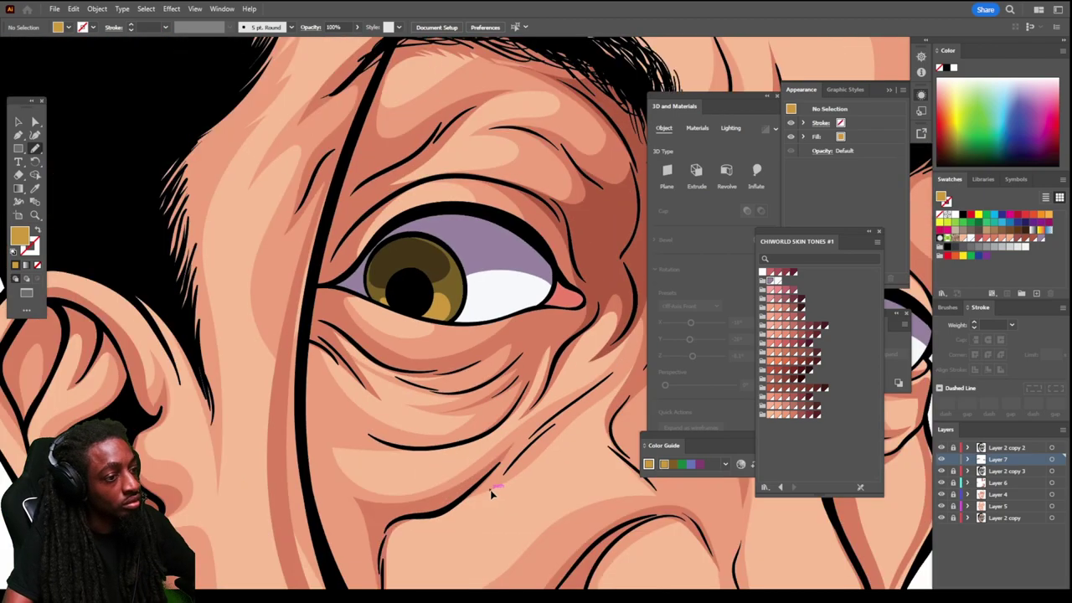
Step: Draw golden yellow highlights on the lower part of the far eye's iris, on both sides of the pupil
scroll(482, 479, "up", 8)
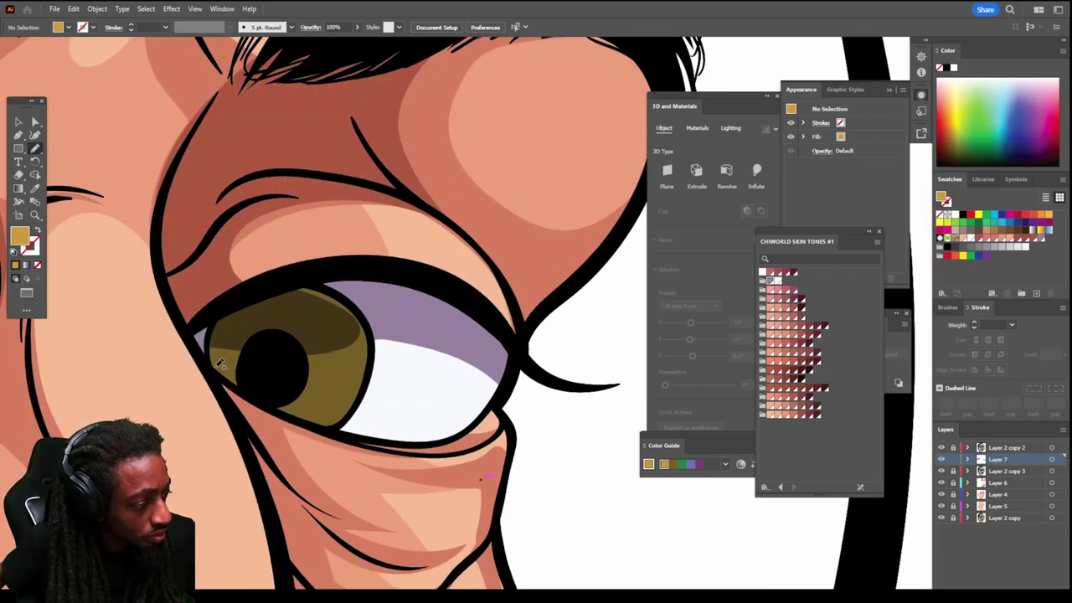
left_click_drag(227, 355, 310, 381)
mouse_move(339, 417)
left_mouse_down()
mouse_move(289, 415)
mouse_move(221, 382)
left_mouse_up()
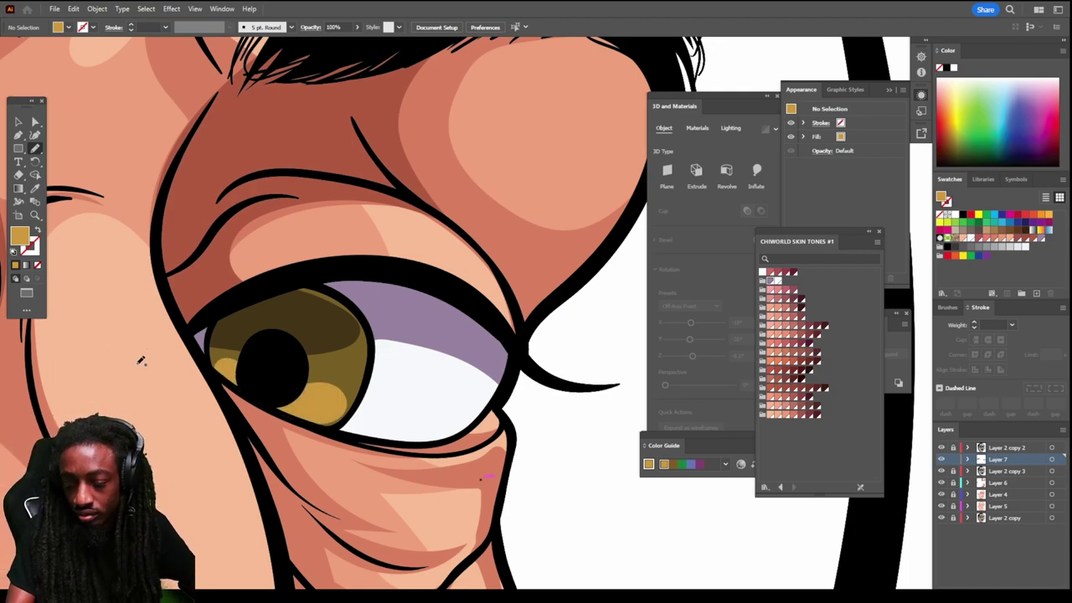
scroll(92, 191, "down", 8)
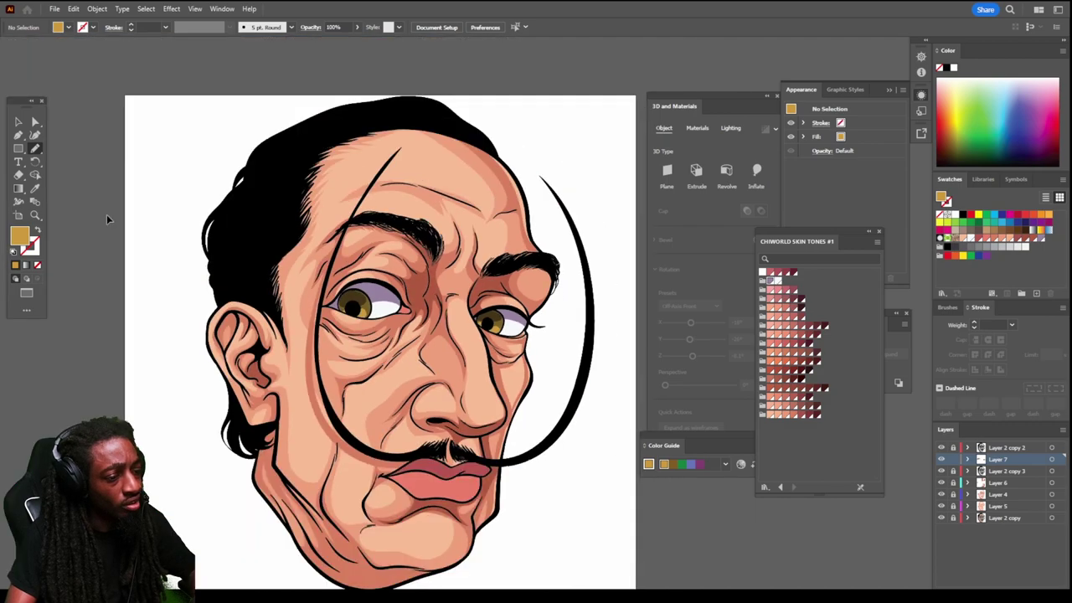
scroll(110, 210, "down", 2)
scroll(139, 220, "down", 2)
Step: Draw a dark maroon shadow shape along the lower half of the upper lip and down the far end of the lower lip
scroll(598, 342, "up", 6)
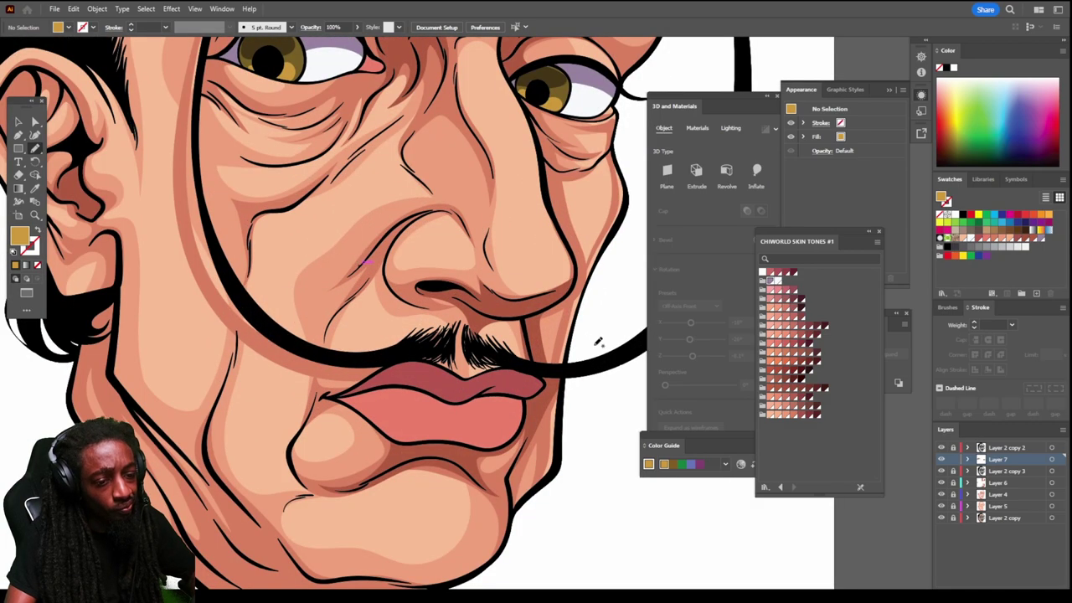
left_click(800, 345)
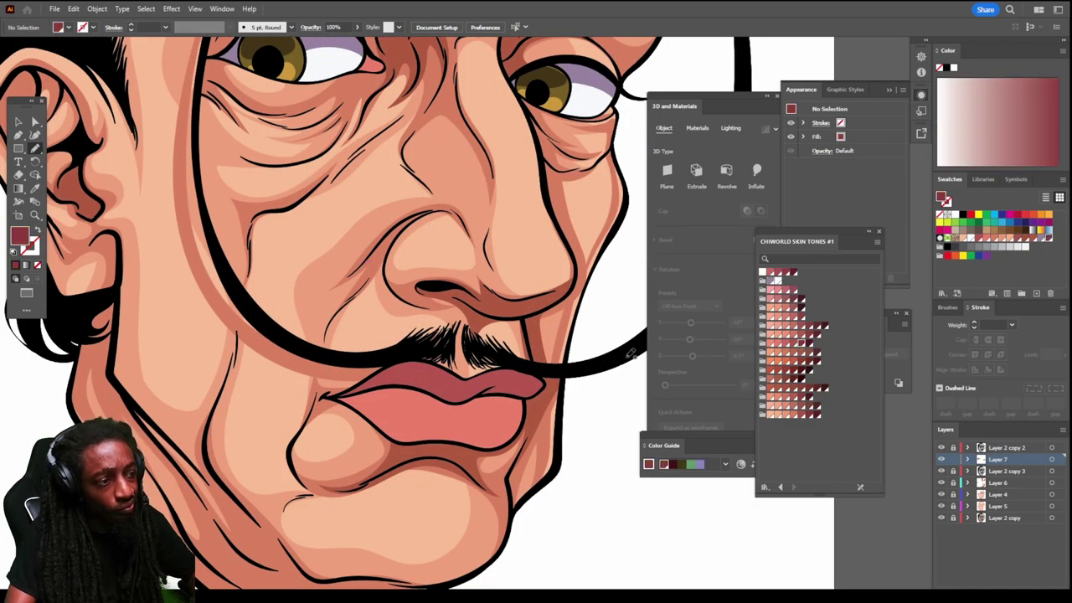
scroll(578, 365, "up", 5)
scroll(554, 367, "down", 2)
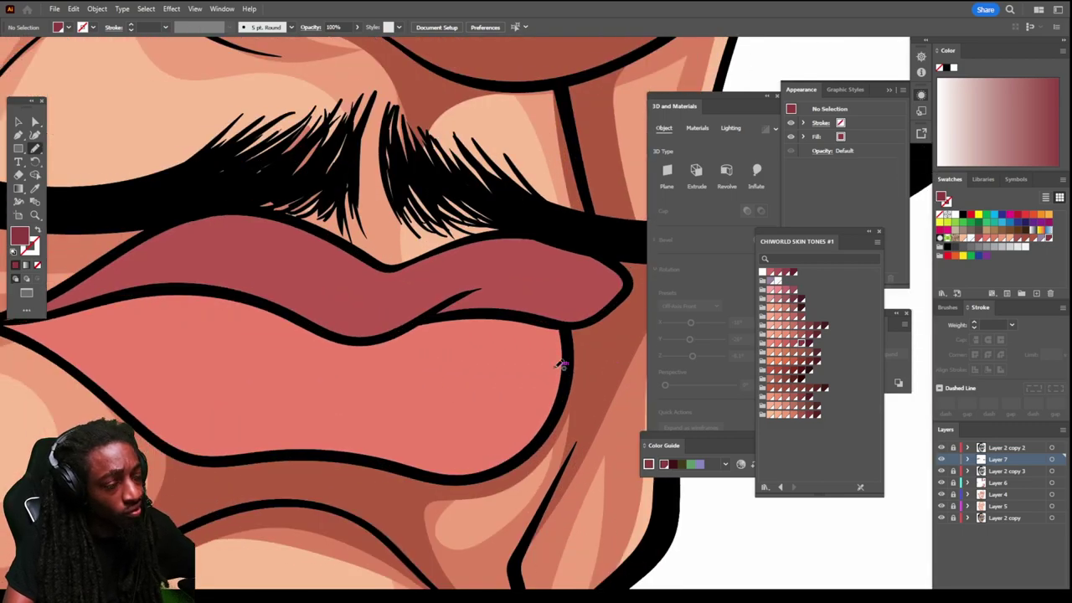
scroll(562, 359, "up", 2)
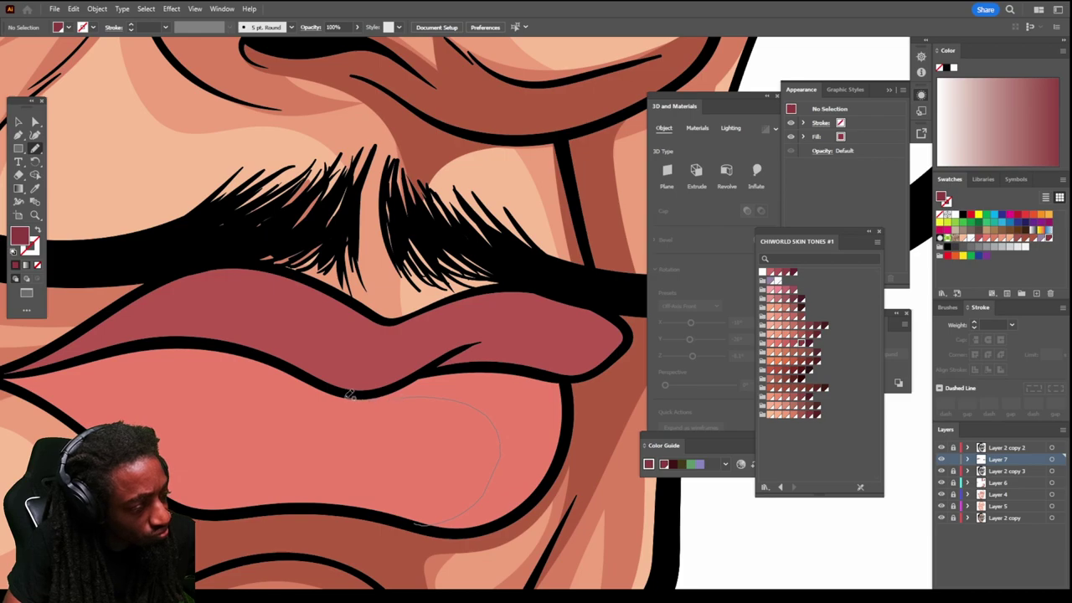
mouse_move(349, 392)
left_mouse_down()
mouse_move(252, 355)
mouse_move(144, 345)
left_mouse_up()
left_click_drag(102, 355, 210, 314)
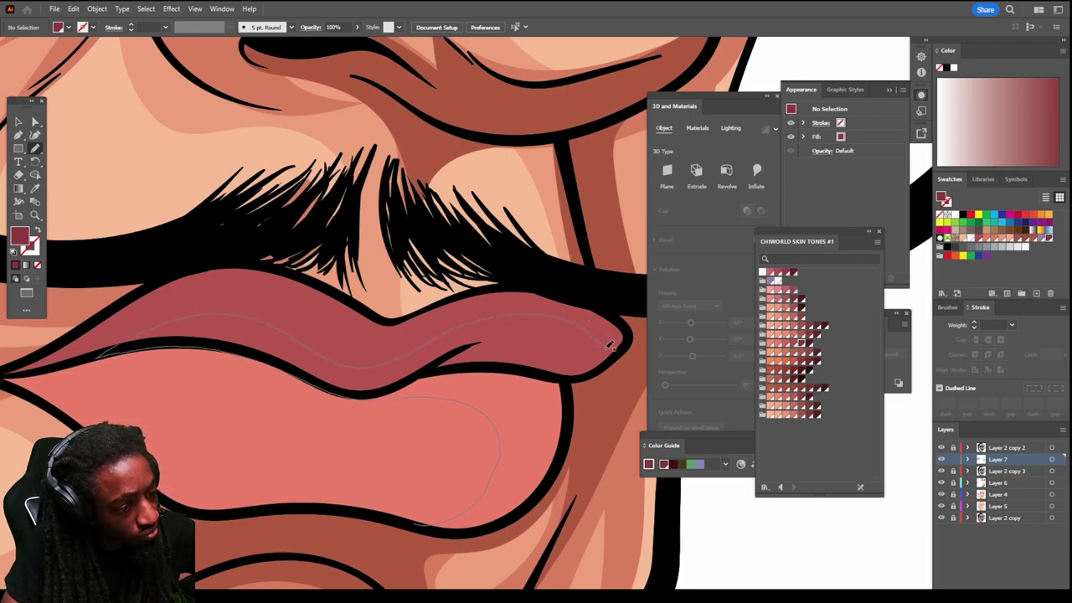
mouse_move(610, 345)
left_mouse_down()
mouse_move(550, 373)
mouse_move(565, 390)
mouse_move(567, 430)
mouse_move(524, 508)
mouse_move(487, 523)
mouse_move(419, 521)
left_mouse_up()
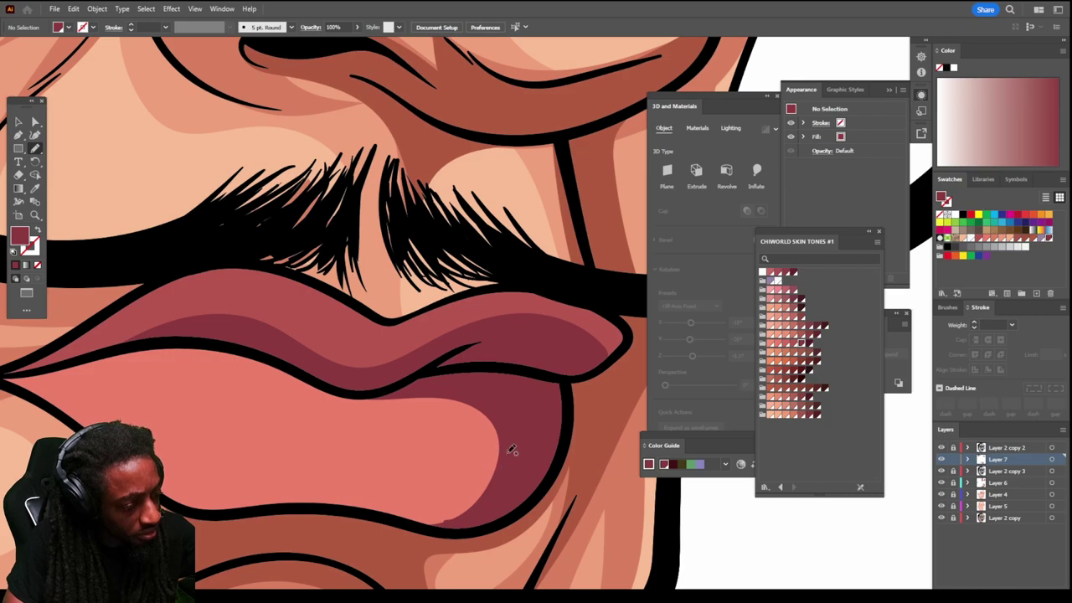
Step: Refine the lower lip's maroon shadow with Pencil strokes so its inner edge curves smoothly and tapers along the bottom outline
left_click_drag(508, 438, 477, 494)
mouse_move(384, 508)
left_mouse_down()
mouse_move(373, 509)
mouse_move(448, 527)
left_mouse_up()
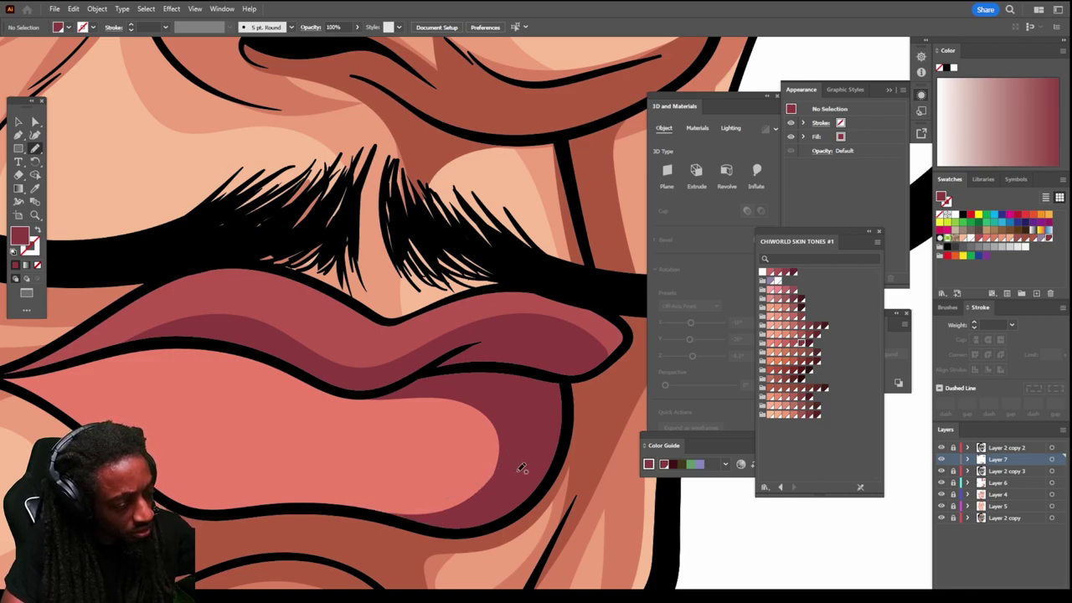
key("ctrl+minus")
key("ctrl+minus")
key("ctrl+minus")
key("ctrl+minus")
key("ctrl+minus")
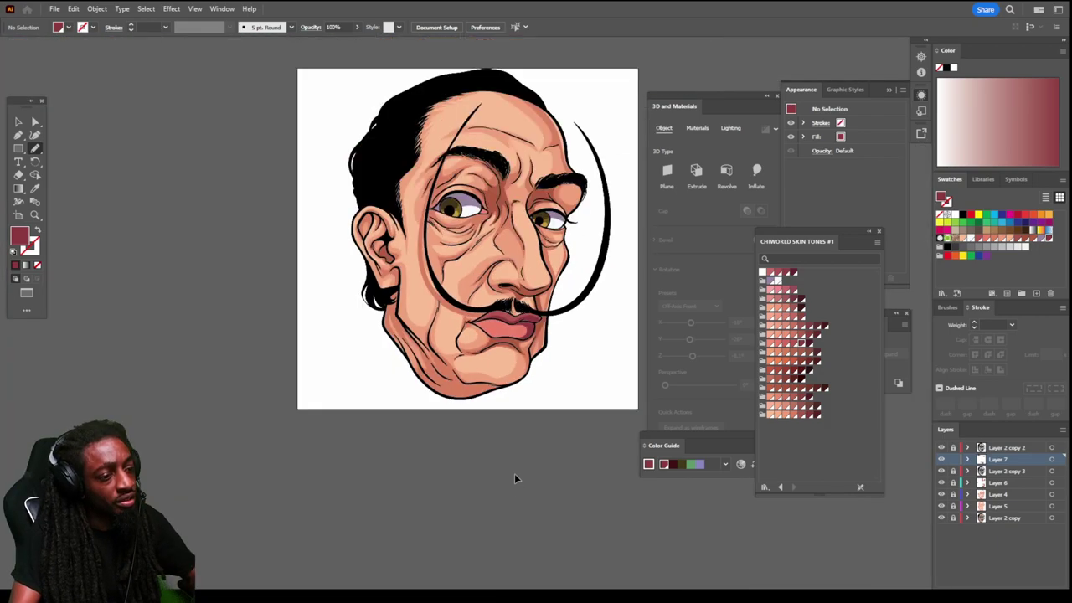
Step: Draw a dark maroon shadow shape over the upper part of the pink inner corner of the near eye
scroll(517, 471, "up", 3)
key("ctrl+plus")
key("ctrl+plus")
key("ctrl+plus")
key("ctrl+plus")
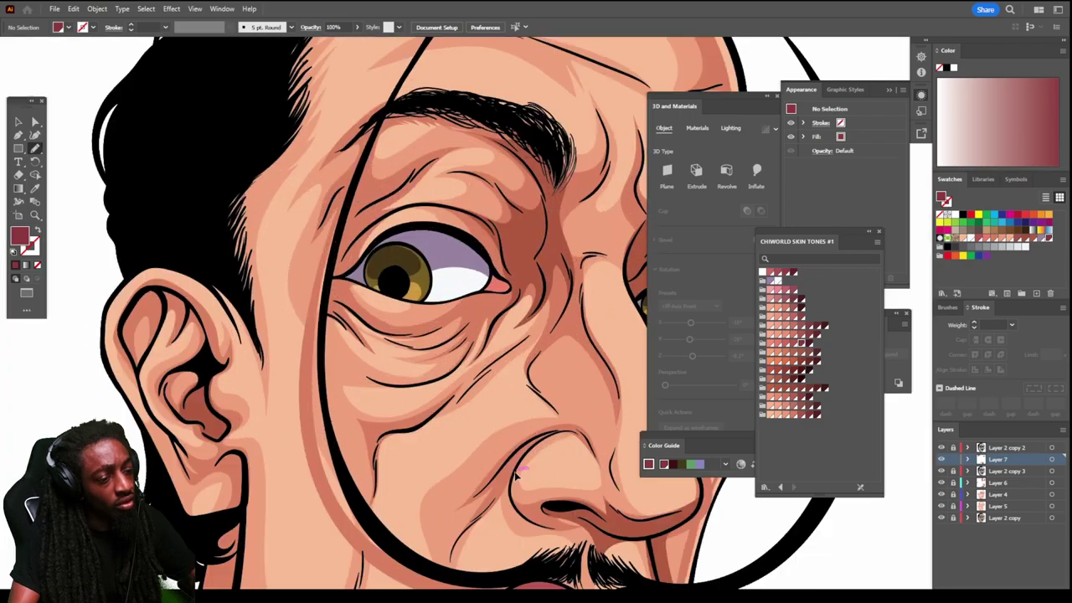
scroll(519, 469, "up", 3)
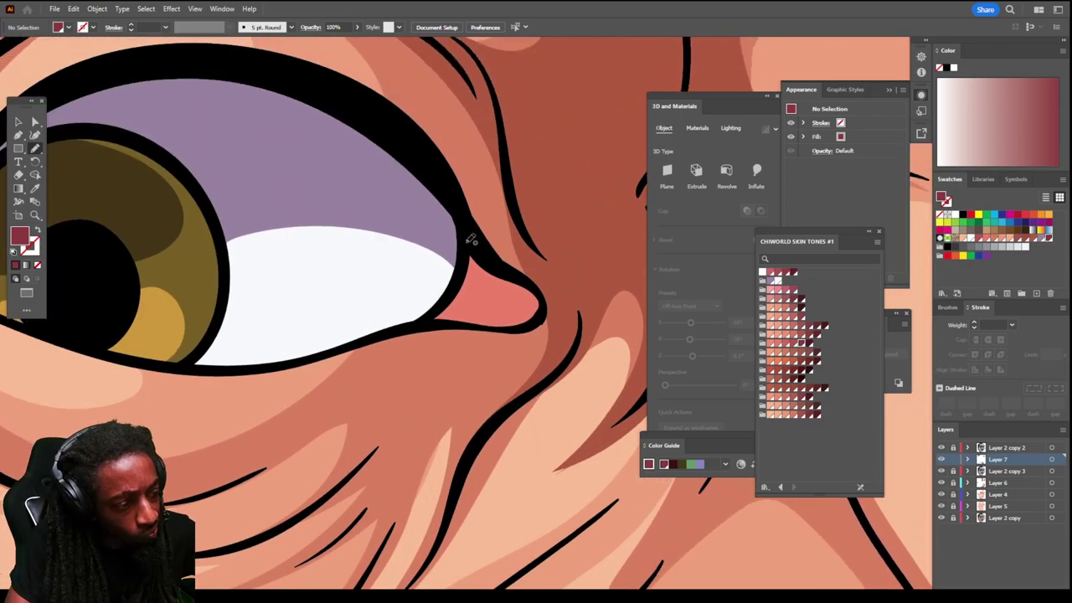
left_click_drag(467, 239, 452, 297)
mouse_move(526, 326)
left_mouse_down()
mouse_move(535, 289)
mouse_move(466, 239)
left_mouse_up()
key("ctrl+minus")
key("ctrl+minus")
key("ctrl+minus")
key("ctrl+minus")
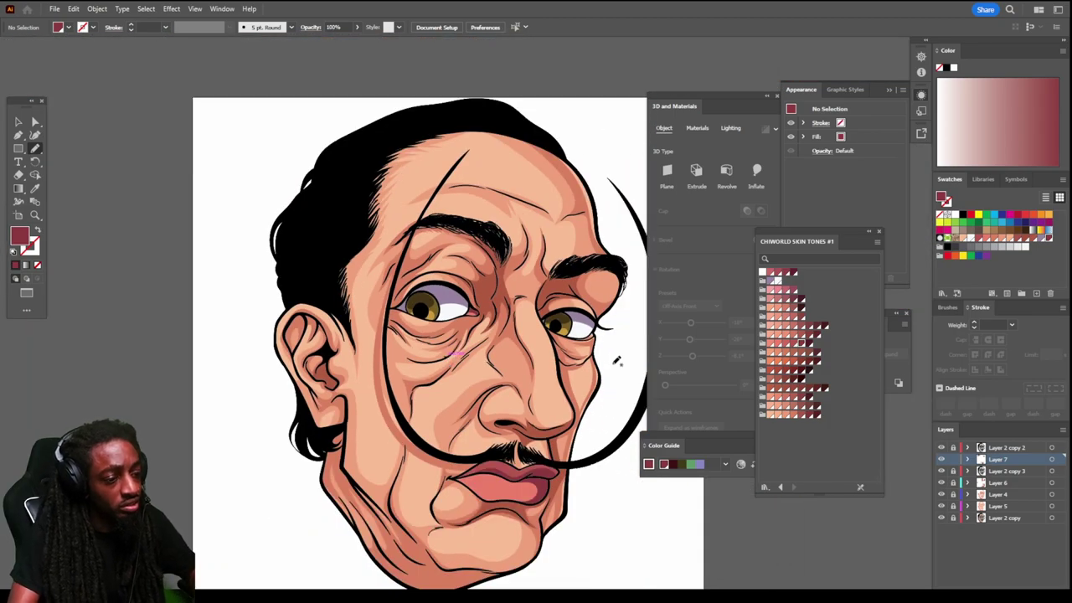
key("ctrl+minus")
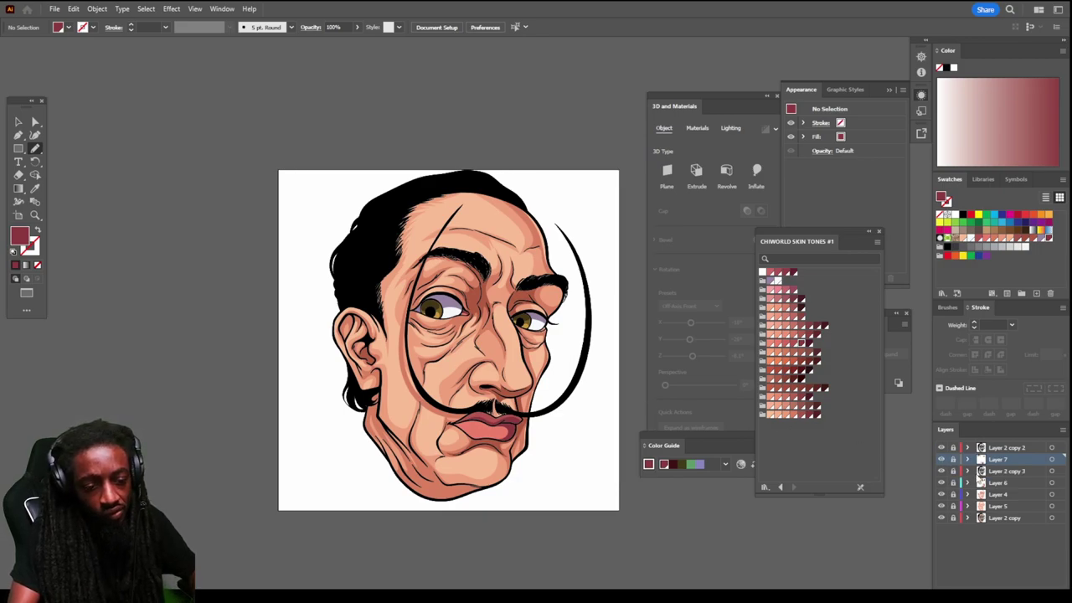
Step: Create a new layer above Layer 2 copy 2 and draw a round white highlight overlapping the far eye's pupil and iris
left_click(993, 449)
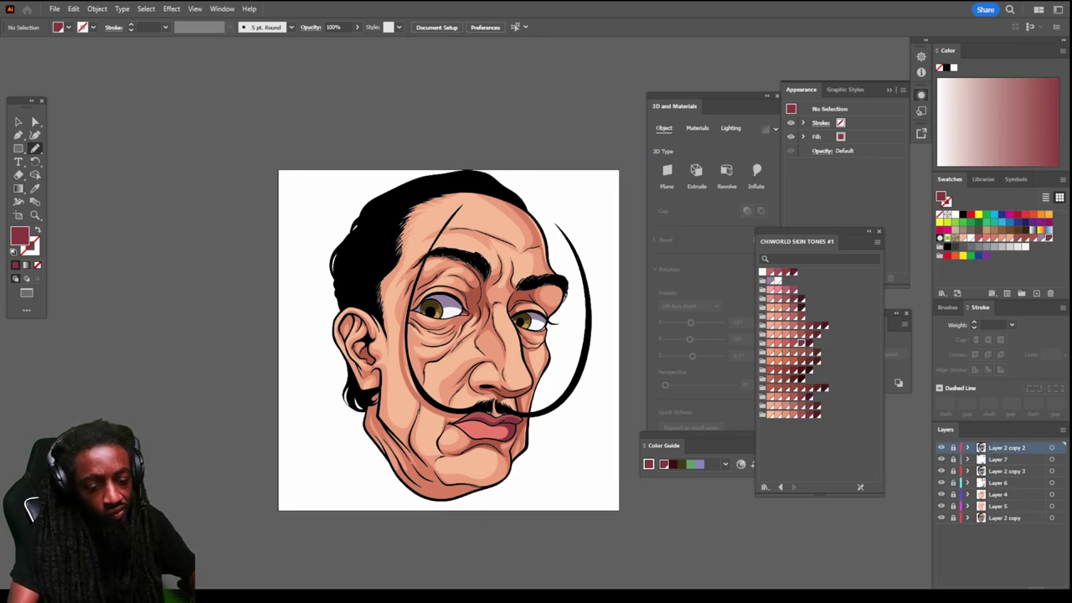
key("ctrl+l")
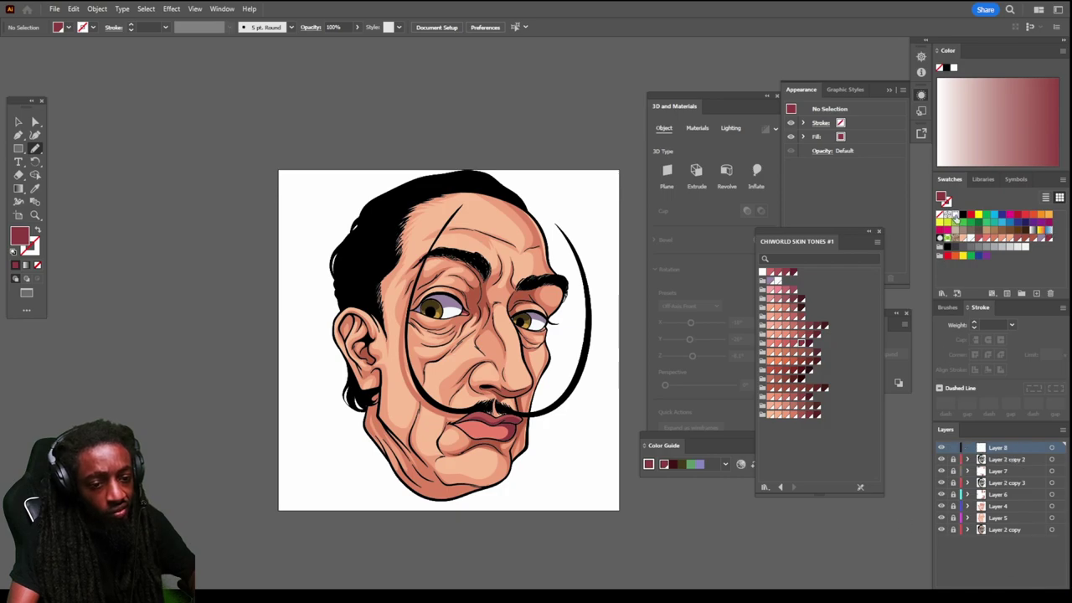
left_click(955, 215)
scroll(586, 425, "up", 5)
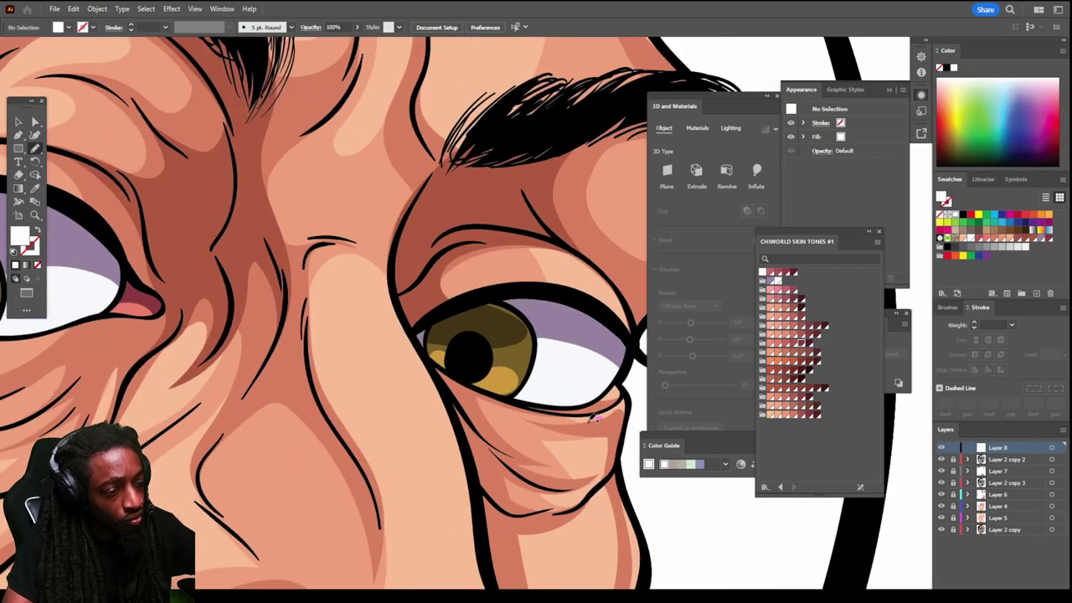
mouse_move(490, 346)
left_mouse_down()
mouse_move(514, 353)
mouse_move(507, 320)
mouse_move(484, 340)
mouse_move(489, 355)
left_mouse_up()
scroll(435, 473, "down", 6)
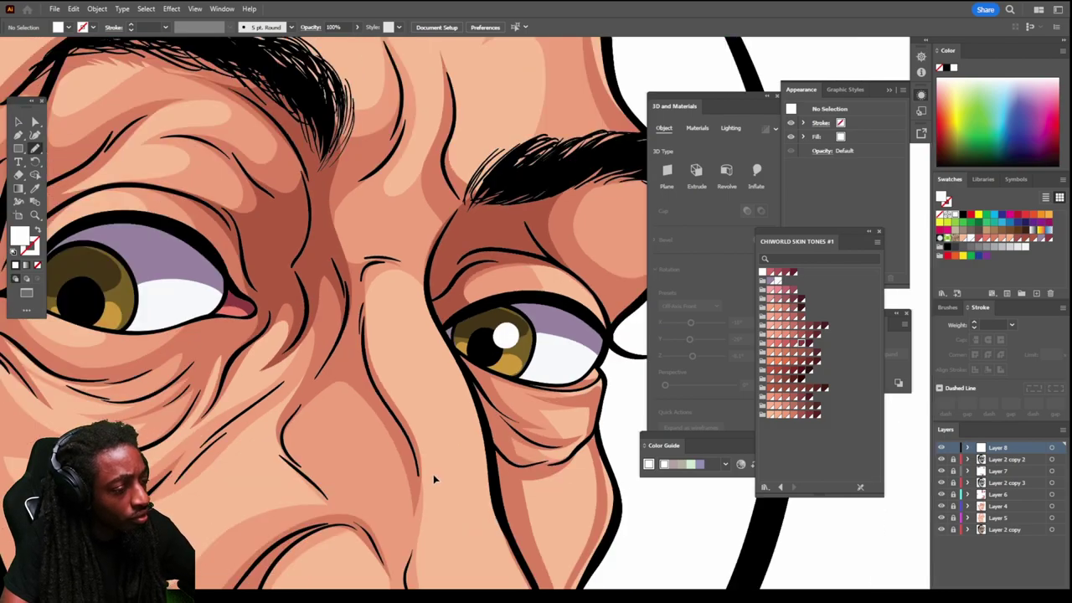
Step: Draw an oval white highlight beside the near eye's pupil and a small white spot on the iris's opposite side
scroll(382, 458, "up", 6)
scroll(385, 461, "up", 3)
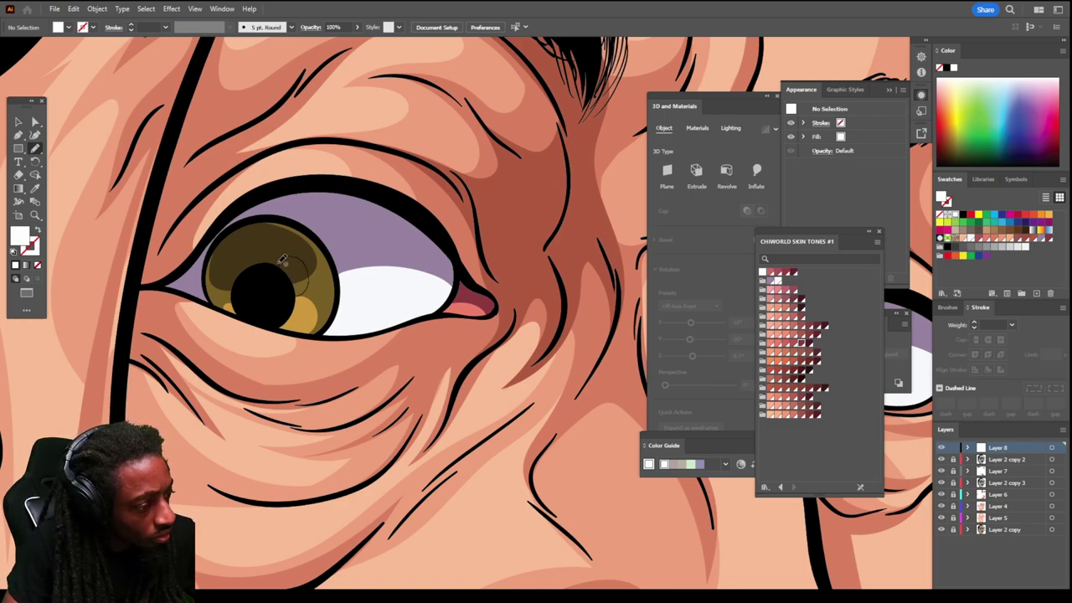
left_click_drag(295, 256, 285, 291)
left_click(221, 275)
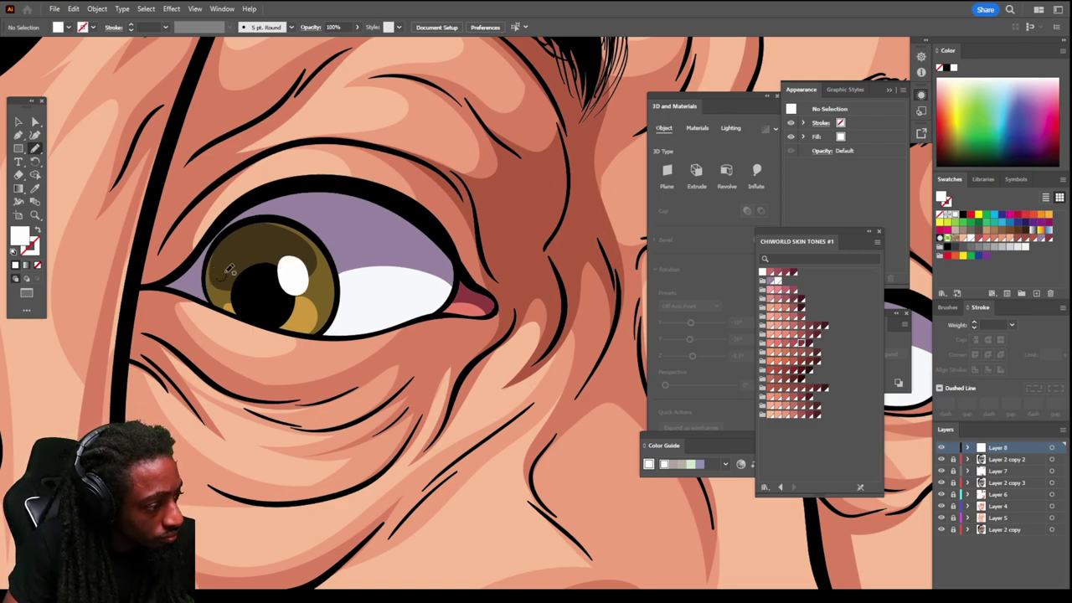
scroll(467, 516, "down", 4)
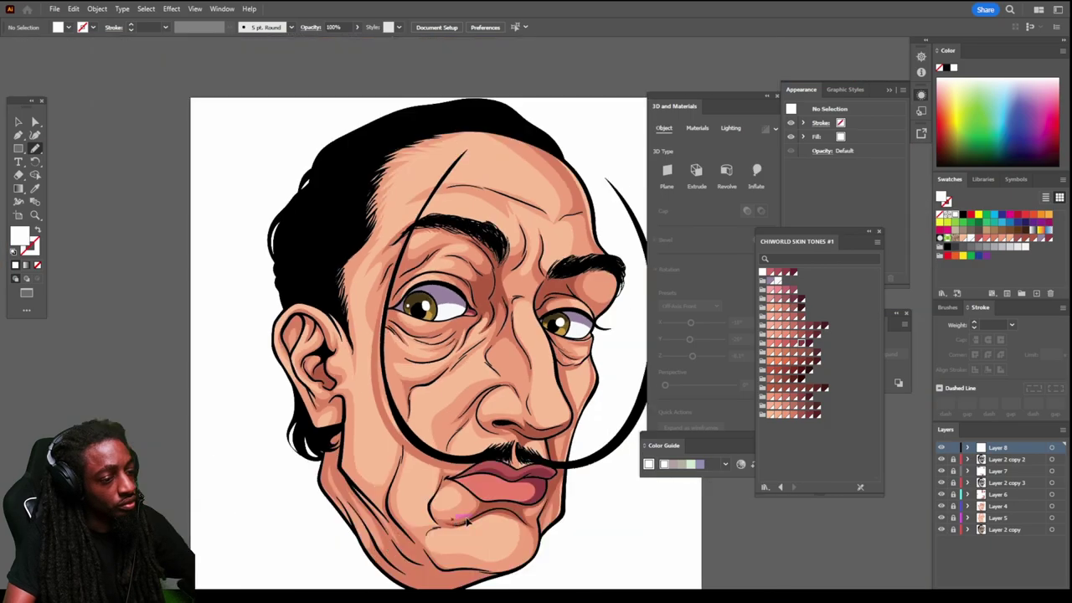
Step: Add a small white highlight spot to the far eye's iris, on the opposite side of the pupil from the round one
scroll(467, 519, "up", 3)
scroll(466, 517, "up", 2)
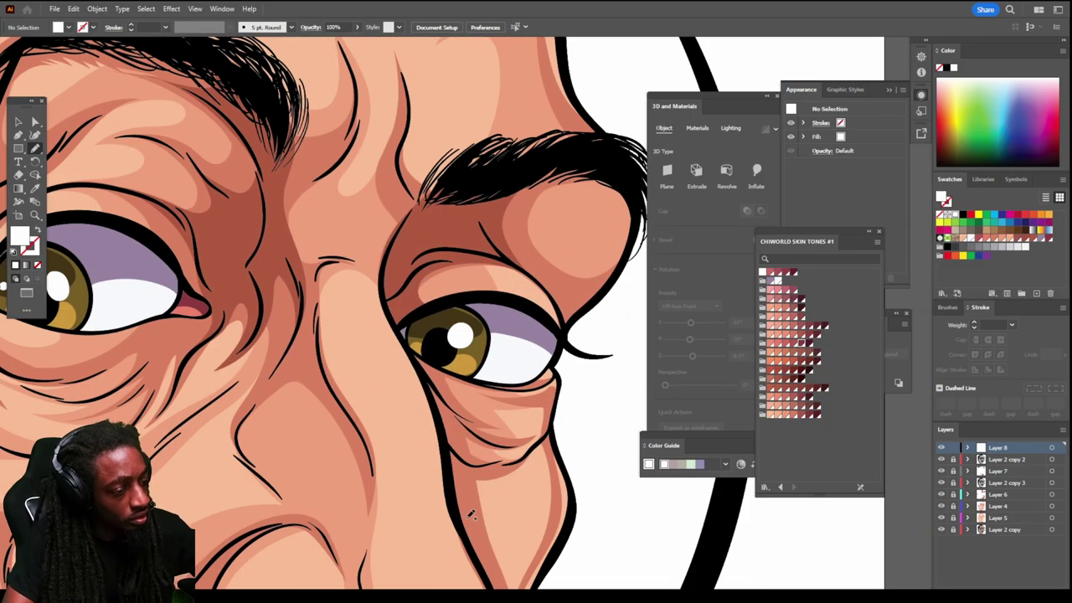
left_click(421, 329)
scroll(417, 378, "down", 6)
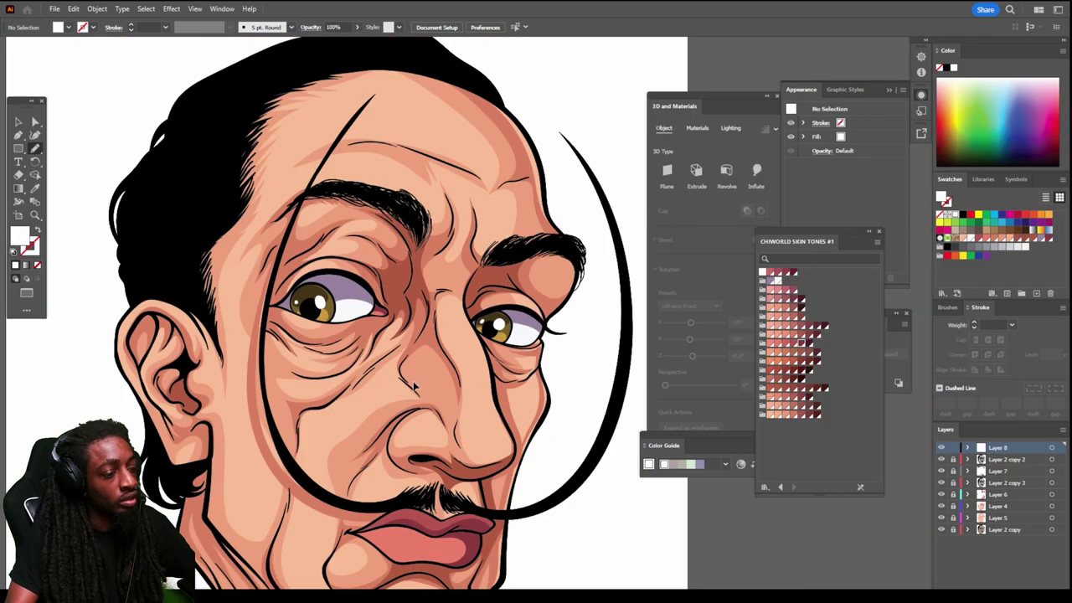
Step: Switch the fill to a light pink skin tone and draw tapered highlights on the lower lip and the upper lip
scroll(416, 385, "up", 2)
scroll(417, 386, "up", 5)
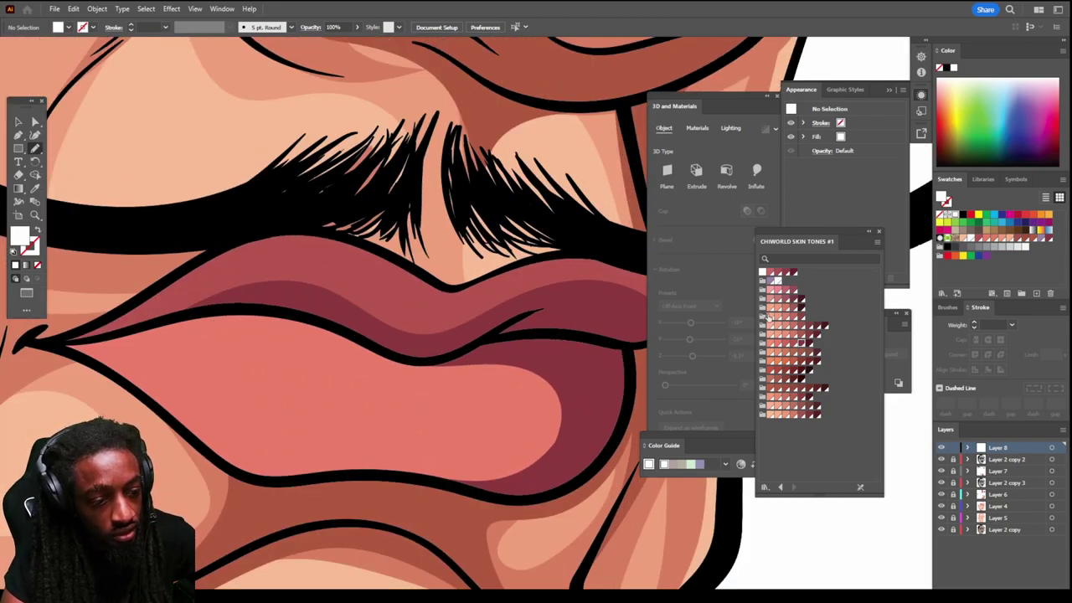
left_click(770, 332)
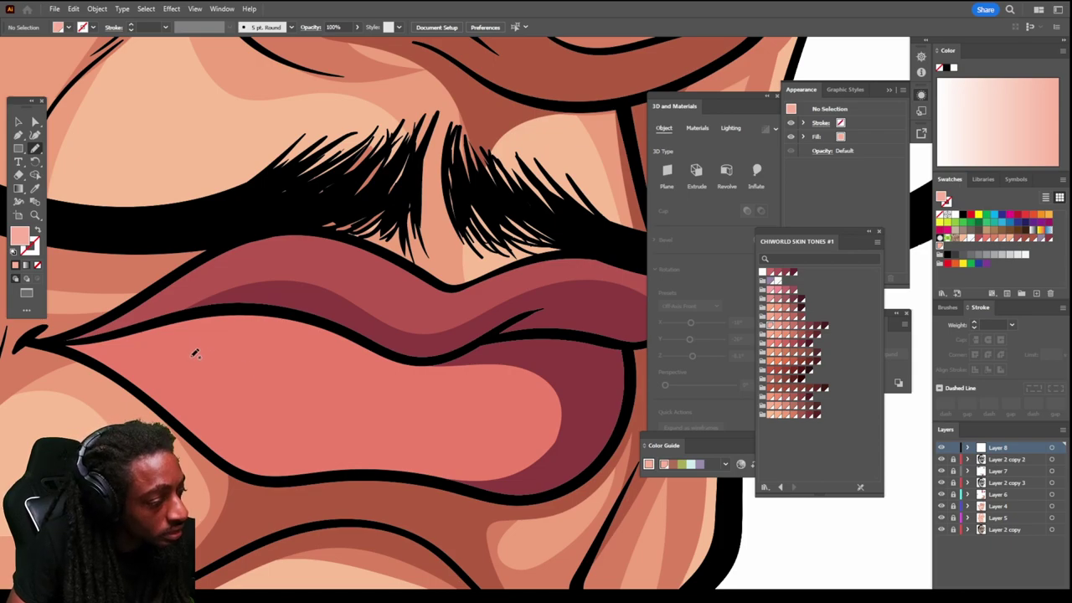
mouse_move(199, 358)
left_mouse_down()
mouse_move(279, 412)
mouse_move(406, 400)
mouse_move(299, 368)
mouse_move(301, 357)
mouse_move(148, 337)
left_mouse_up()
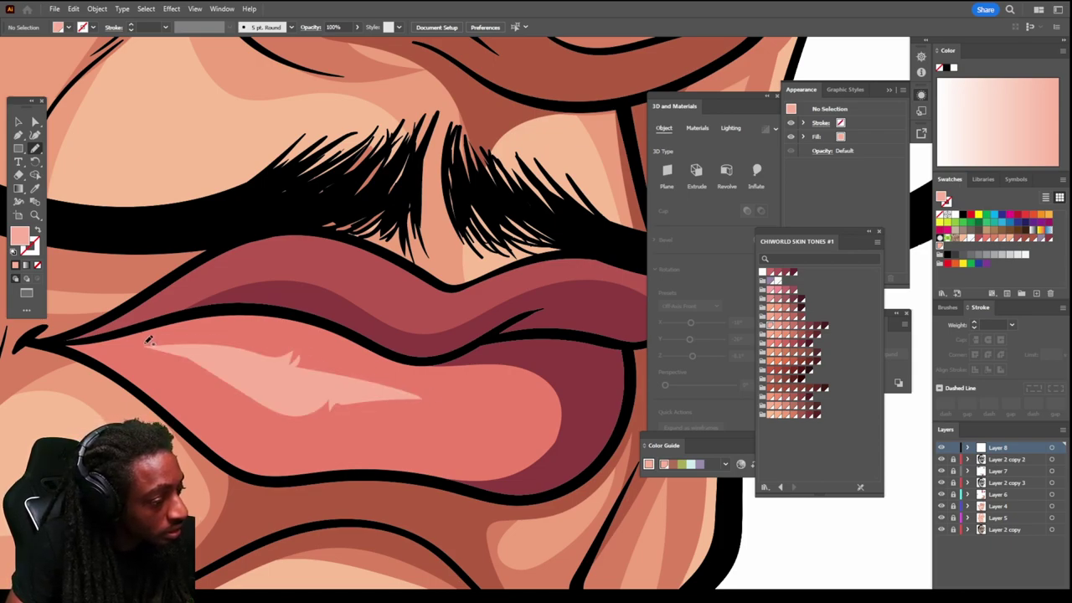
mouse_move(285, 257)
left_mouse_down()
mouse_move(313, 248)
mouse_move(402, 287)
mouse_move(304, 243)
mouse_move(285, 256)
left_mouse_up()
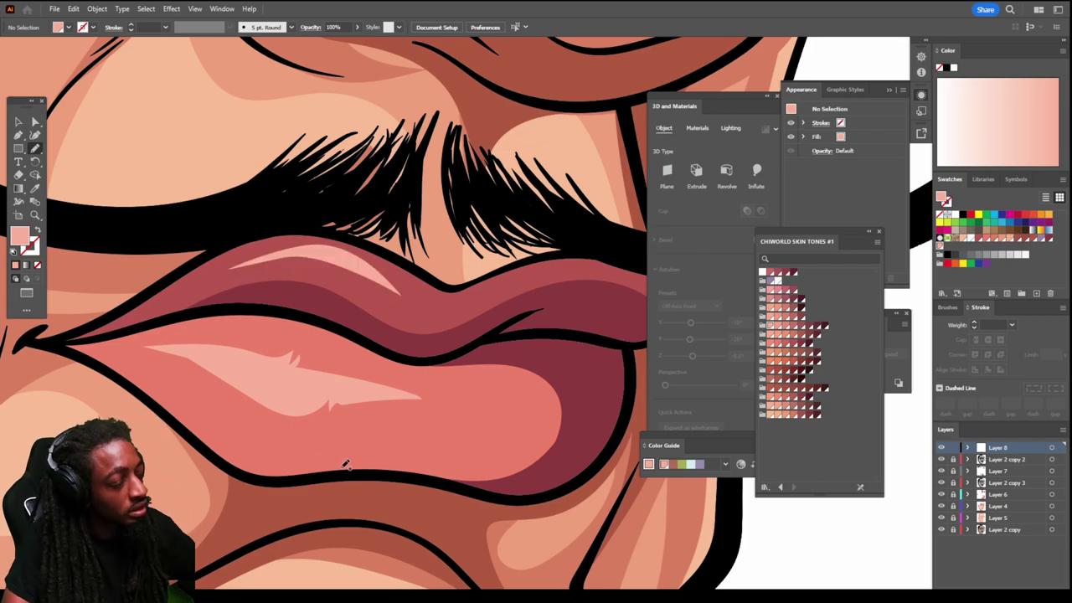
scroll(399, 475, "down", 5)
scroll(416, 476, "down", 3)
scroll(403, 467, "up", 4)
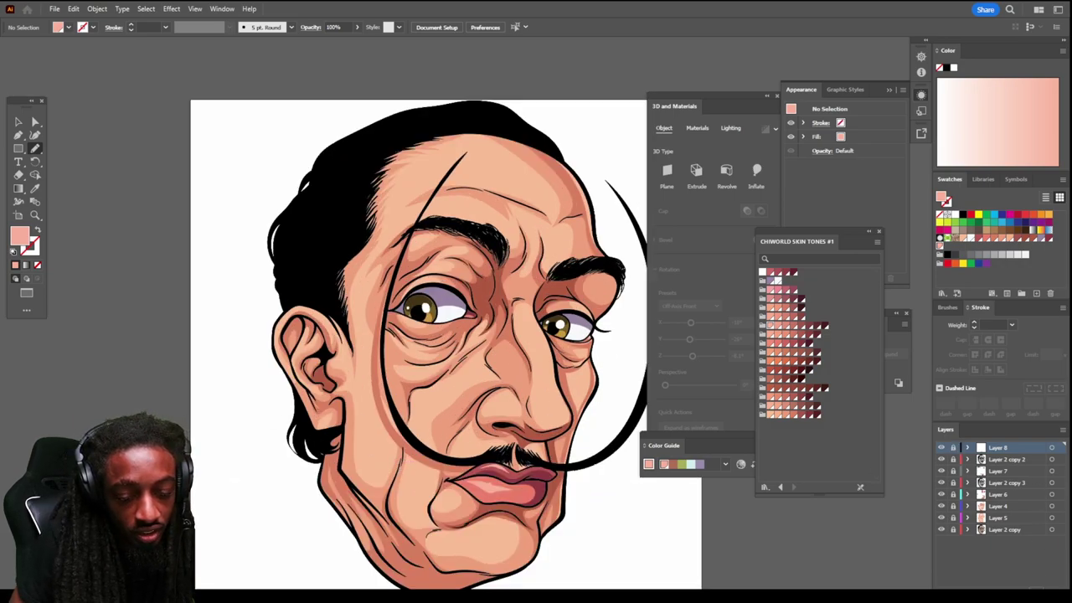
Step: Create a new top layer and set the fill to the Neutral 17 gradient from the Neutrals gradient swatch library
key("ctrl+l")
left_click(942, 293)
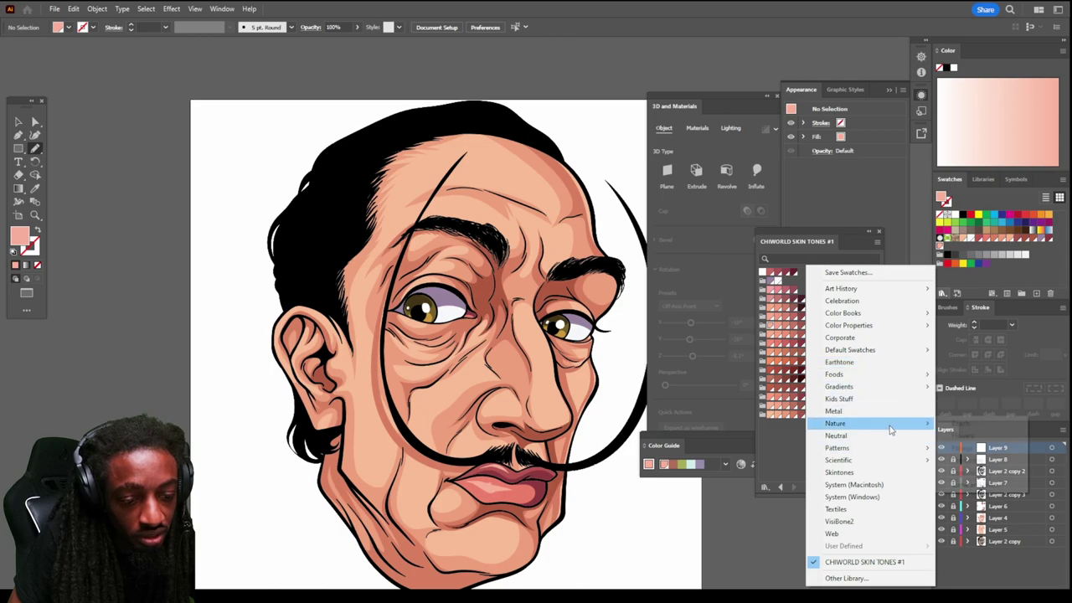
mouse_move(895, 387)
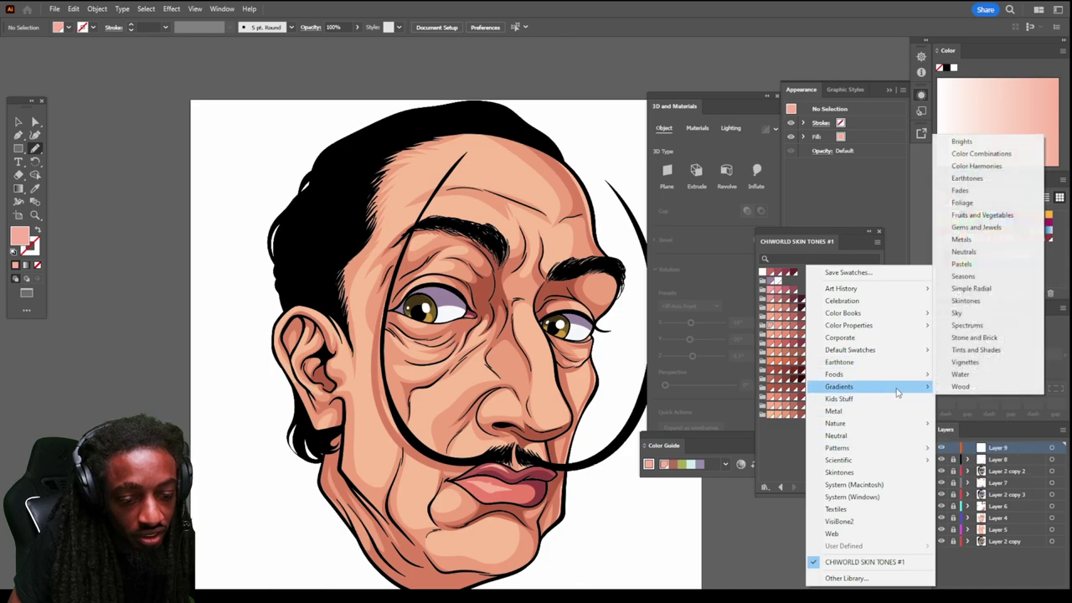
left_click(980, 241)
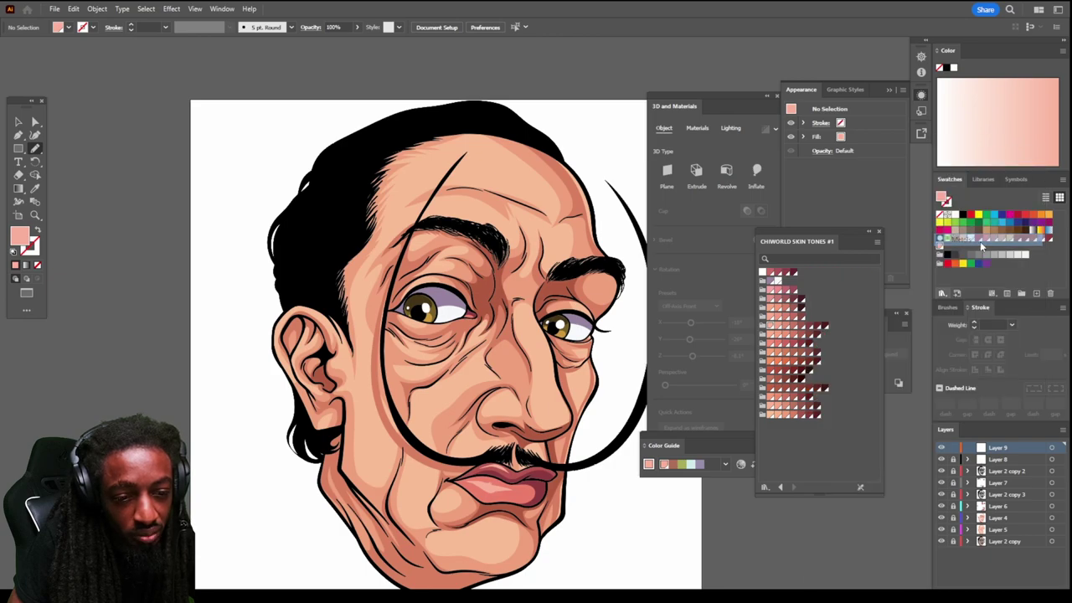
left_click(781, 488)
left_click(794, 488)
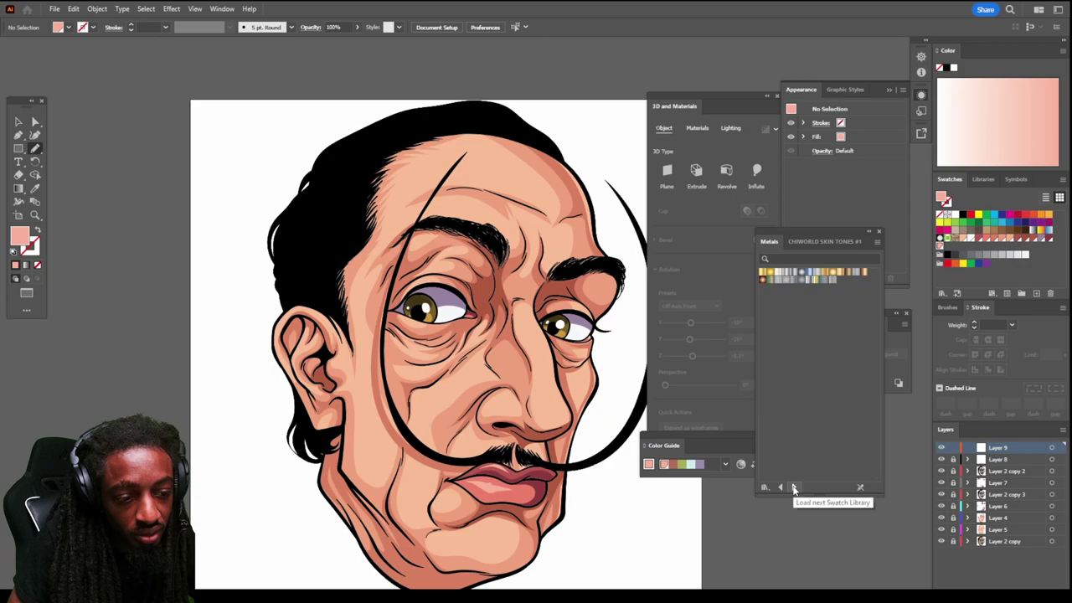
left_click(793, 488)
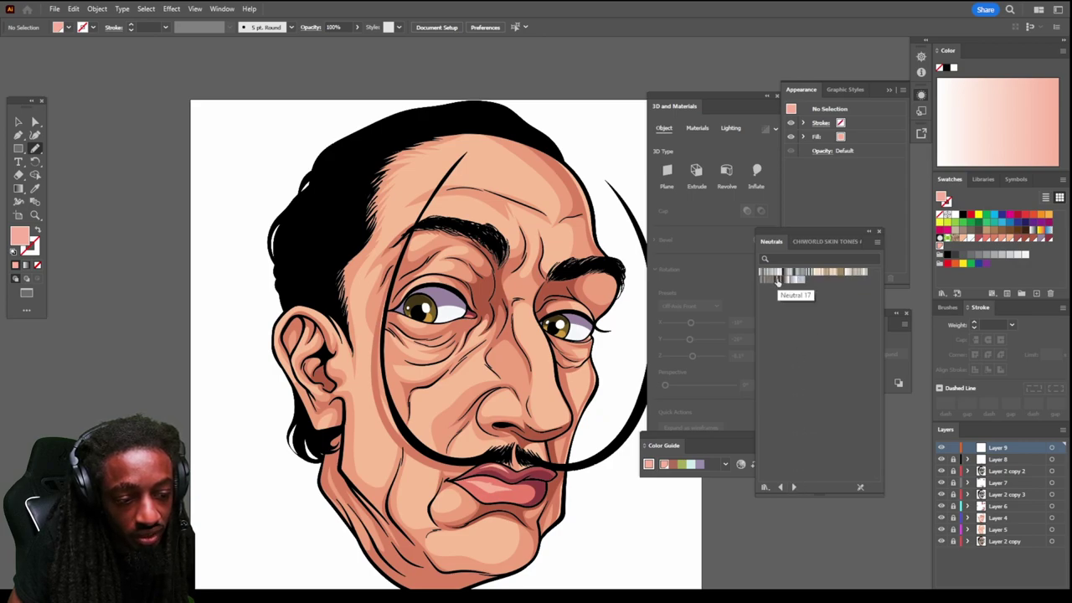
left_click(777, 281)
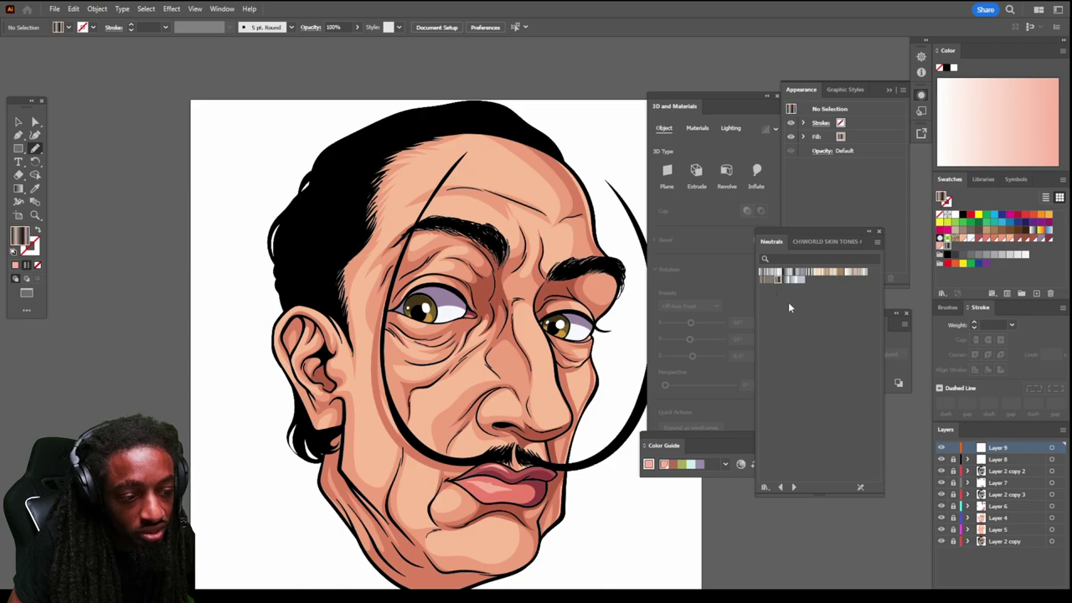
Step: Show the gradient settings, remove the two light color stops and move the inner dark stop to about 48.4%
left_click(901, 362)
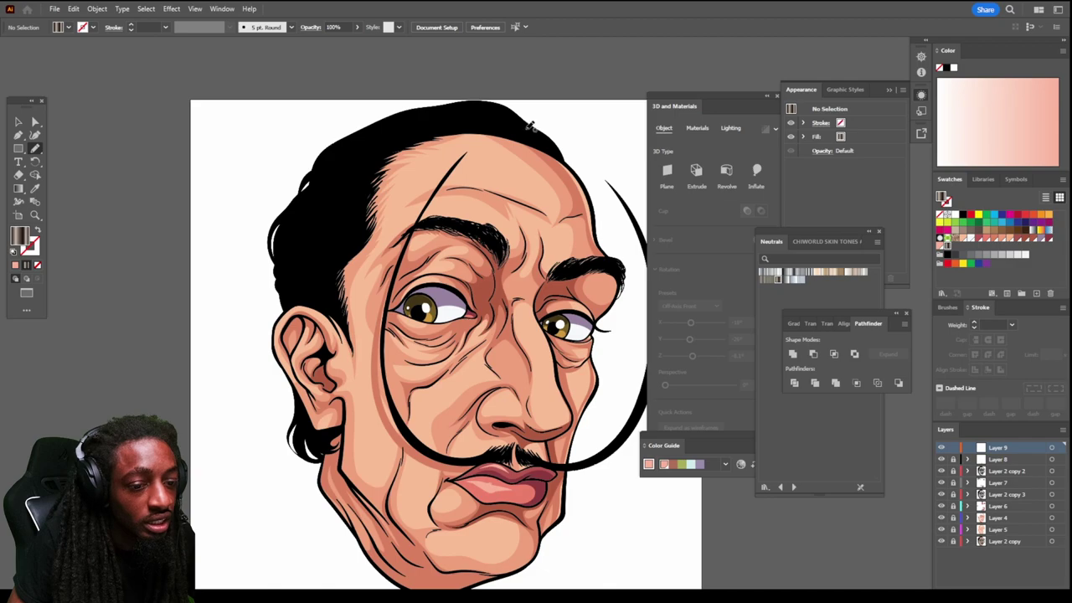
left_click(215, 10)
left_click(310, 290)
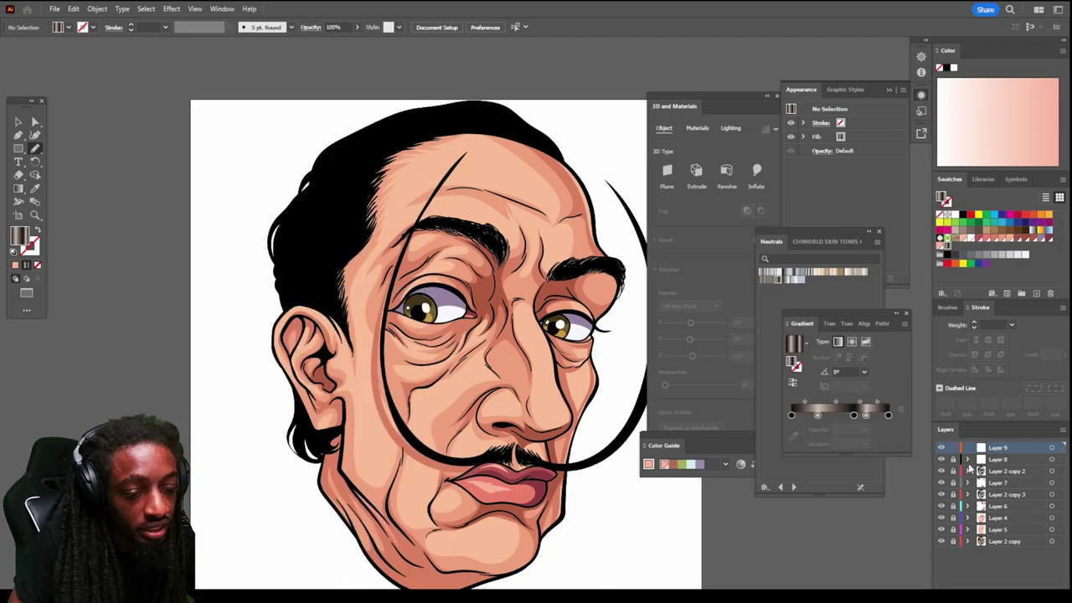
left_click_drag(865, 415, 905, 440)
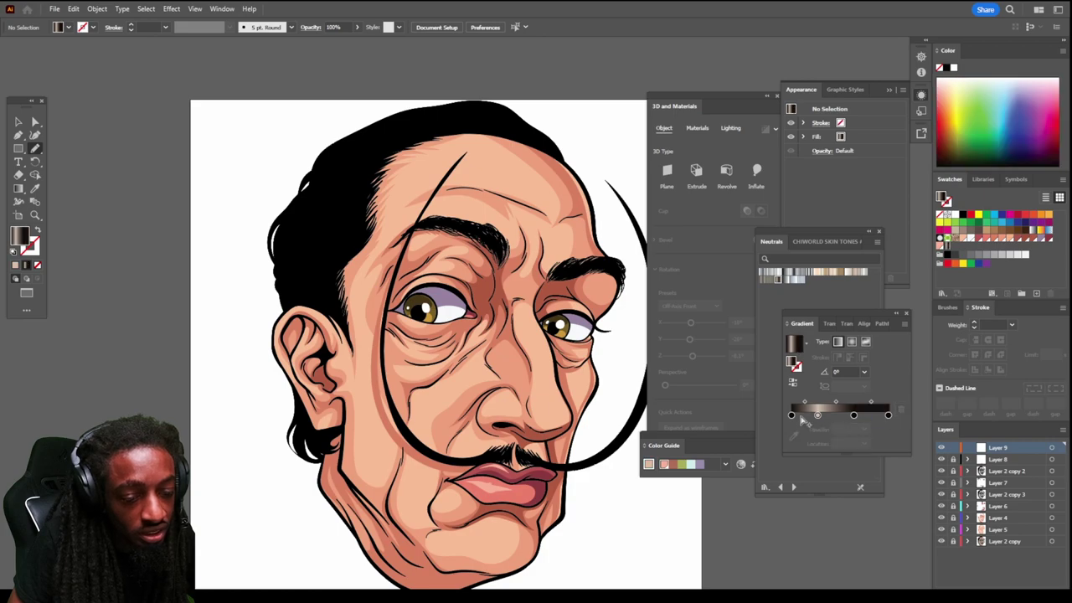
left_click(818, 416)
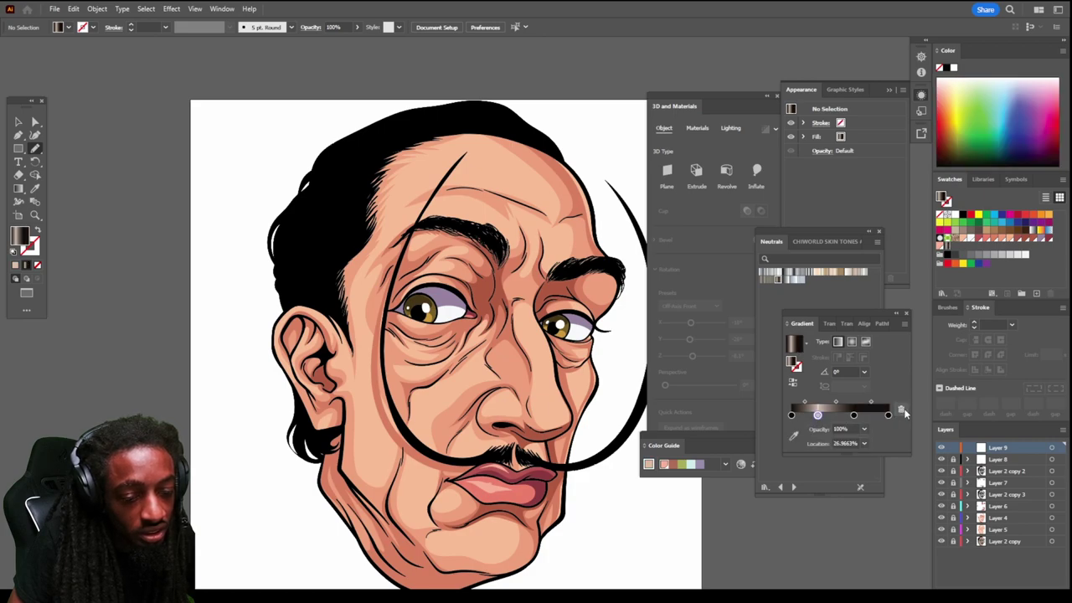
left_click(902, 410)
left_click_drag(854, 415, 840, 416)
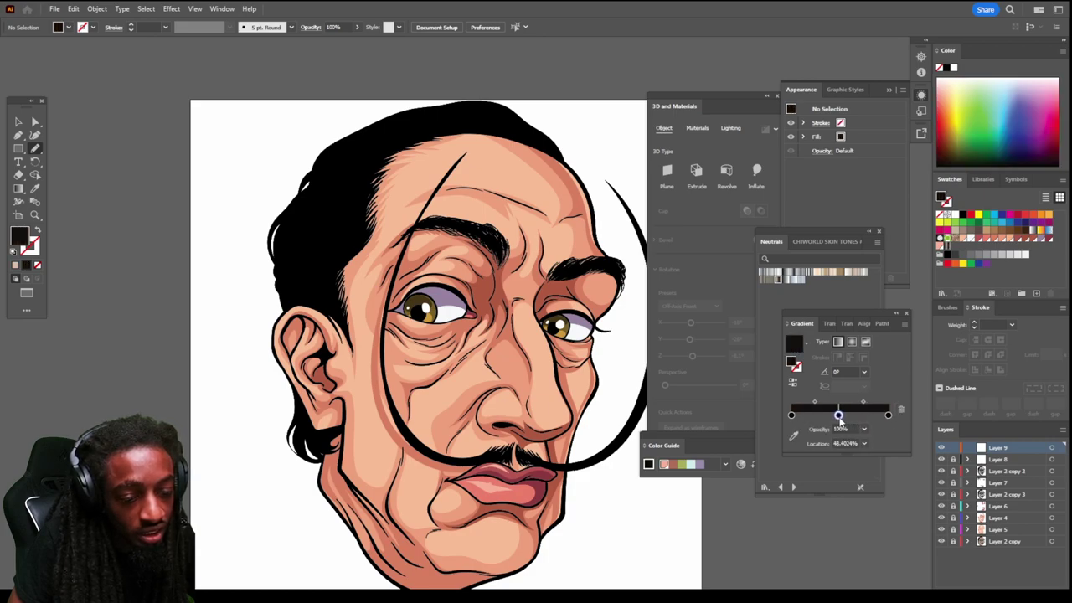
Step: Set the gradient's middle stop to 0% black for a dark grey, and its end stop to 100% black
double_click(838, 415)
left_click_drag(841, 499, 796, 501)
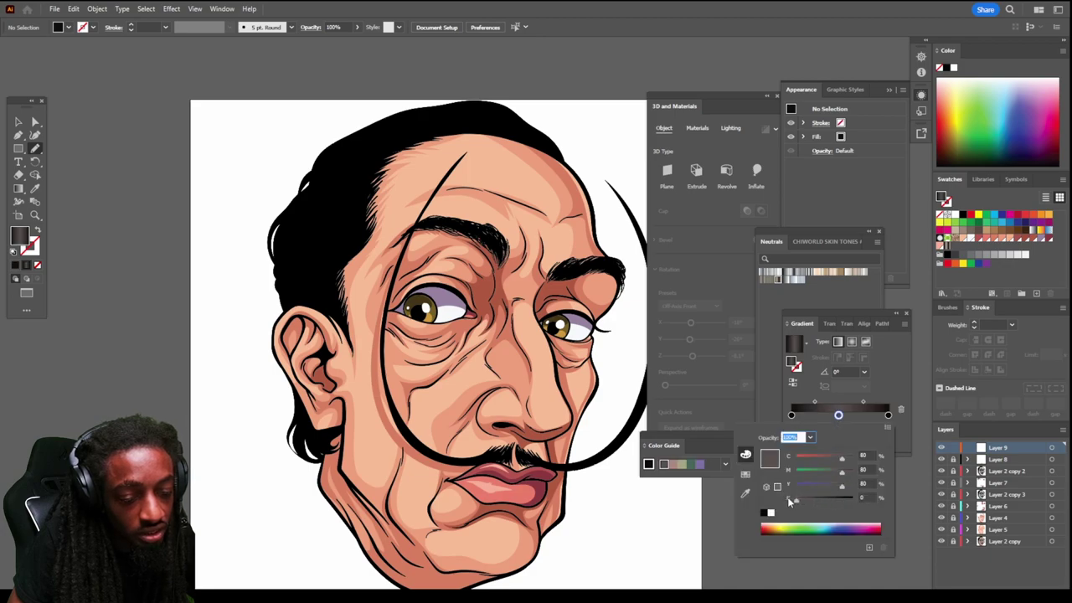
left_click(888, 416)
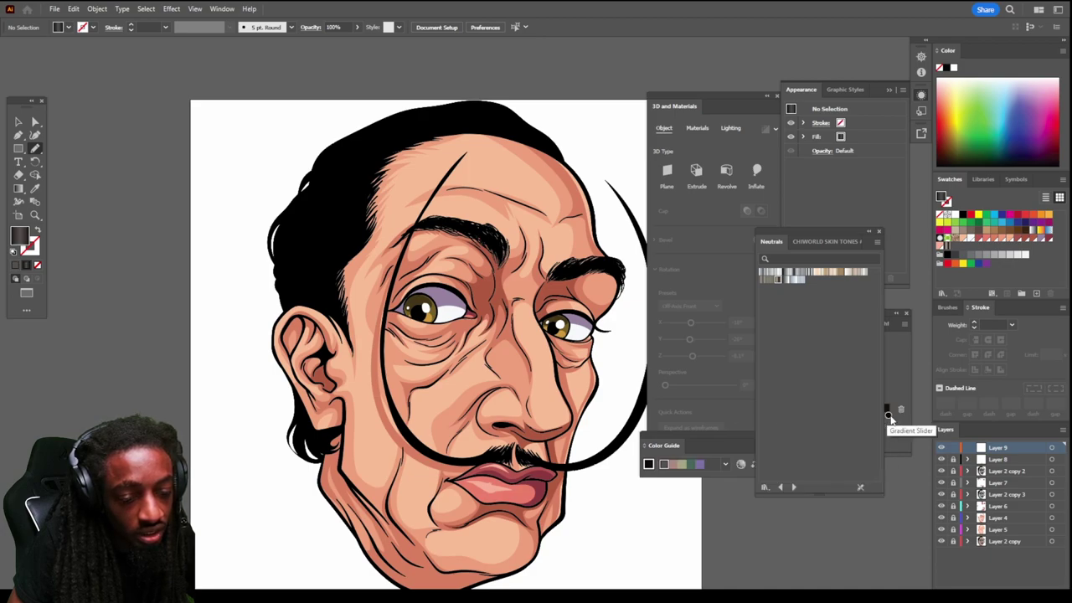
double_click(888, 415)
left_click_drag(842, 506, 865, 500)
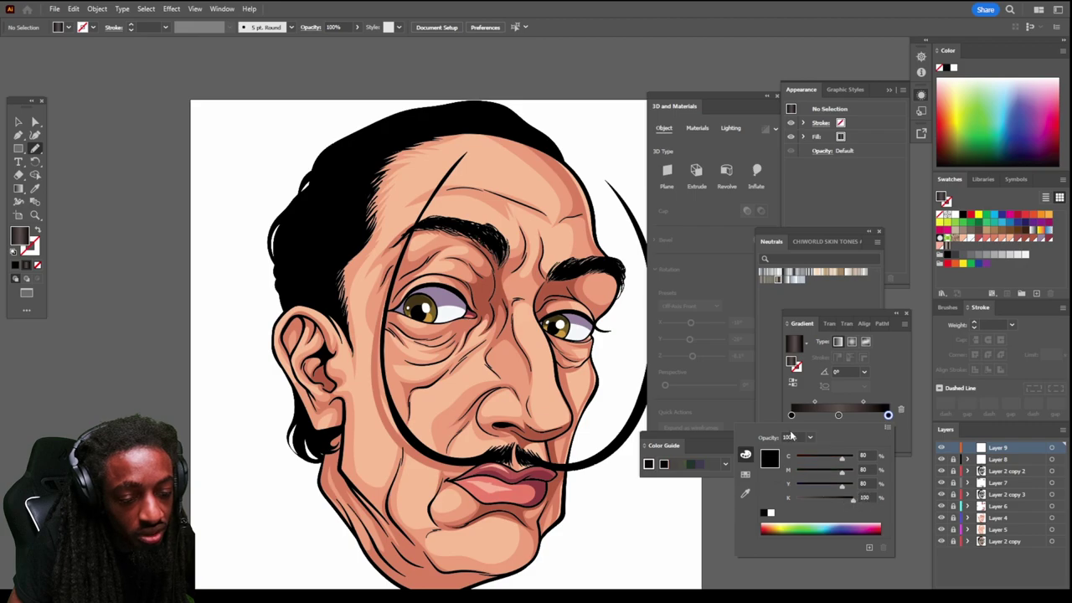
Step: Darken the gradient's first stop by raising its black component
double_click(794, 416)
left_click(895, 386)
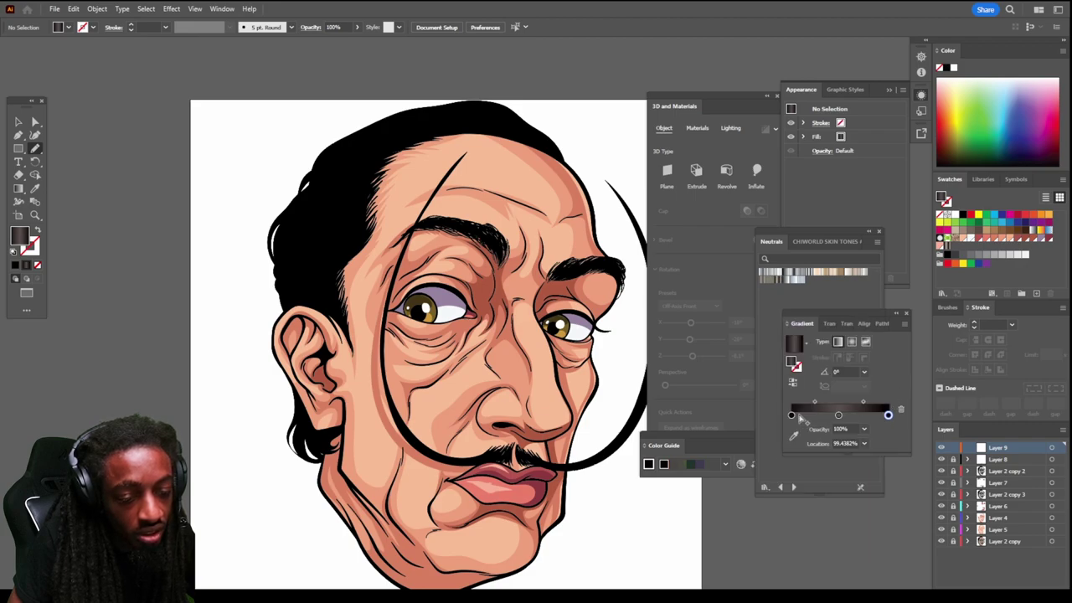
left_click(791, 416)
double_click(792, 416)
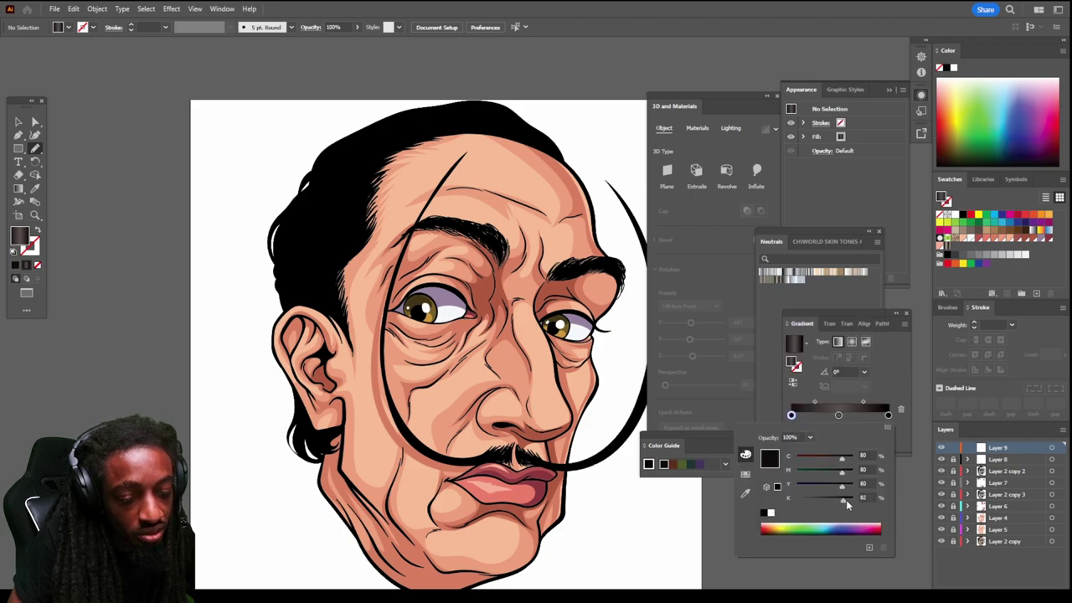
left_click_drag(847, 503, 879, 485)
left_click(863, 402)
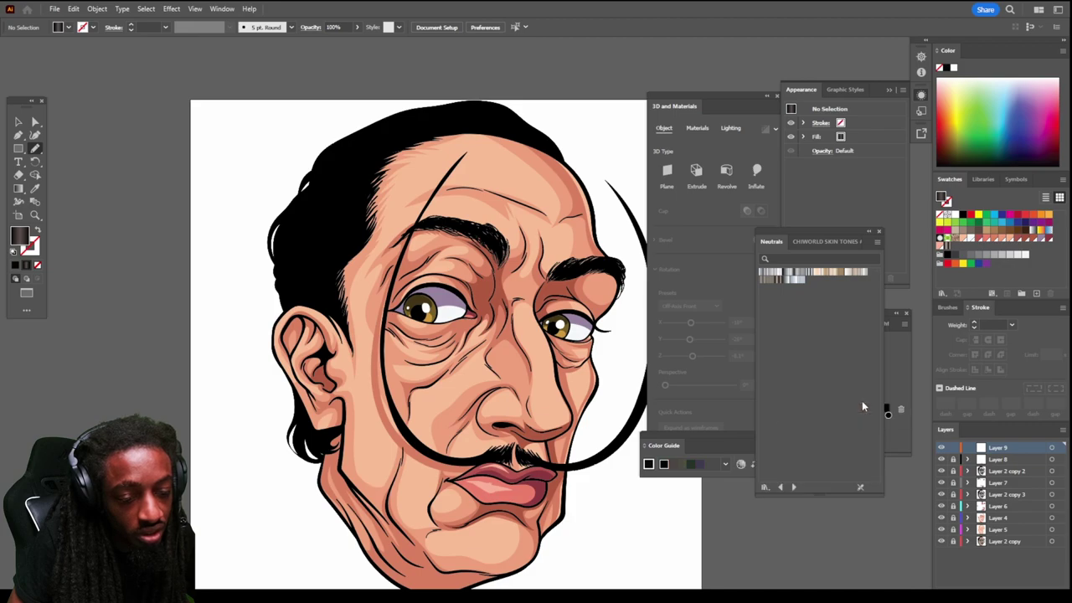
Step: Narrow the gradient's grey band by moving both midpoint sliders toward the middle stop, the second to about 19.2%
left_click(888, 399)
left_click_drag(864, 403, 825, 404)
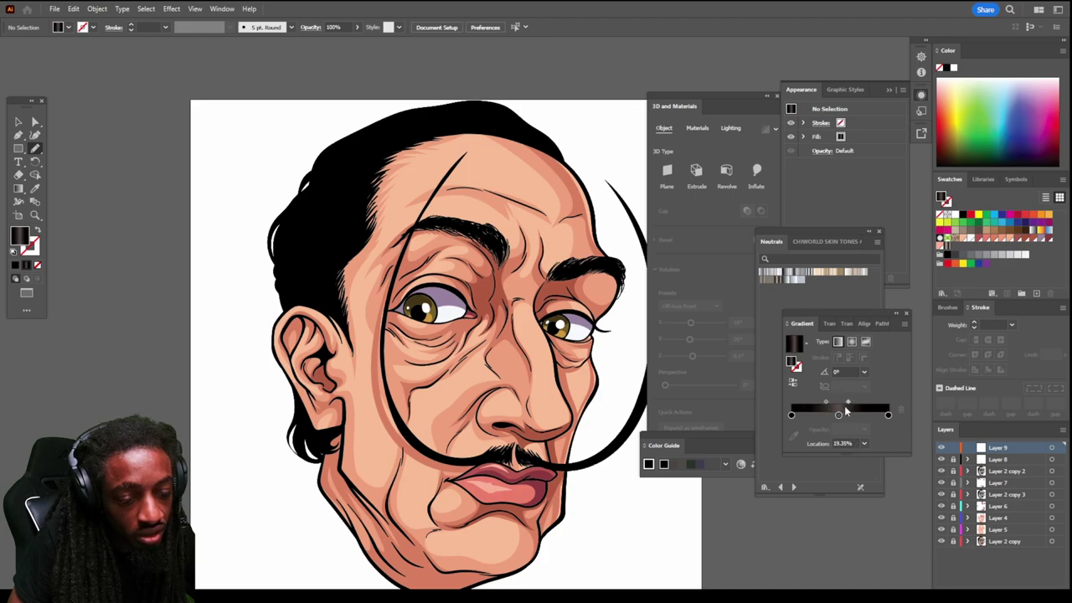
left_click(838, 415)
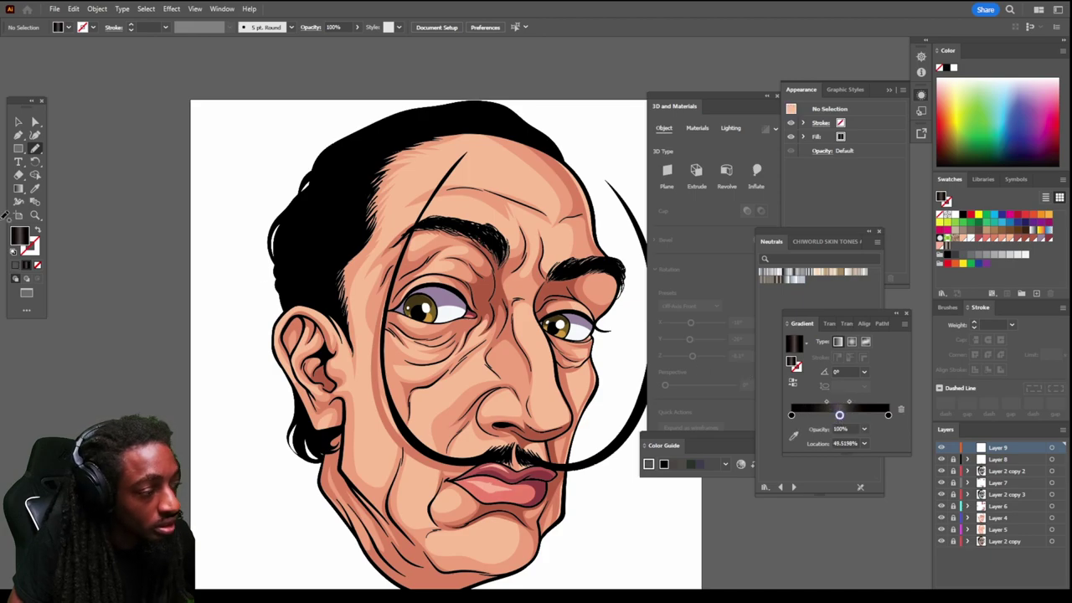
Step: Switch to the Paintbrush with the gradient as stroke and no fill, and paint a short test stroke beside the artboard
left_click(34, 151)
left_click(52, 150)
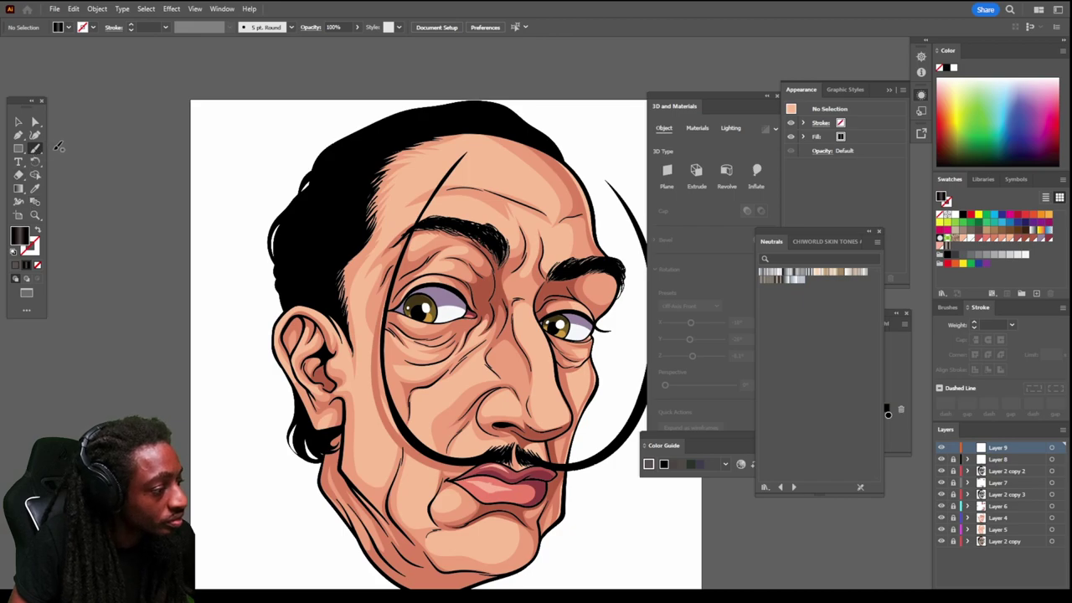
left_click_drag(104, 219, 120, 182)
left_click(37, 229)
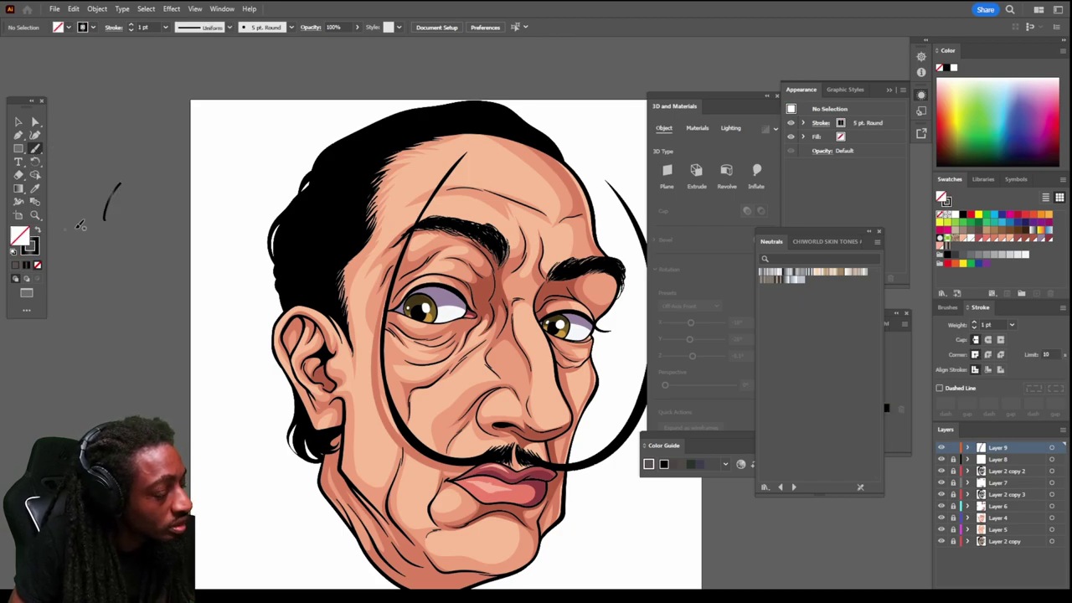
Step: Paint a stack of curved gradient shine strokes across the hair on the side of the head, following the hair direction
scroll(335, 318, "up", 4)
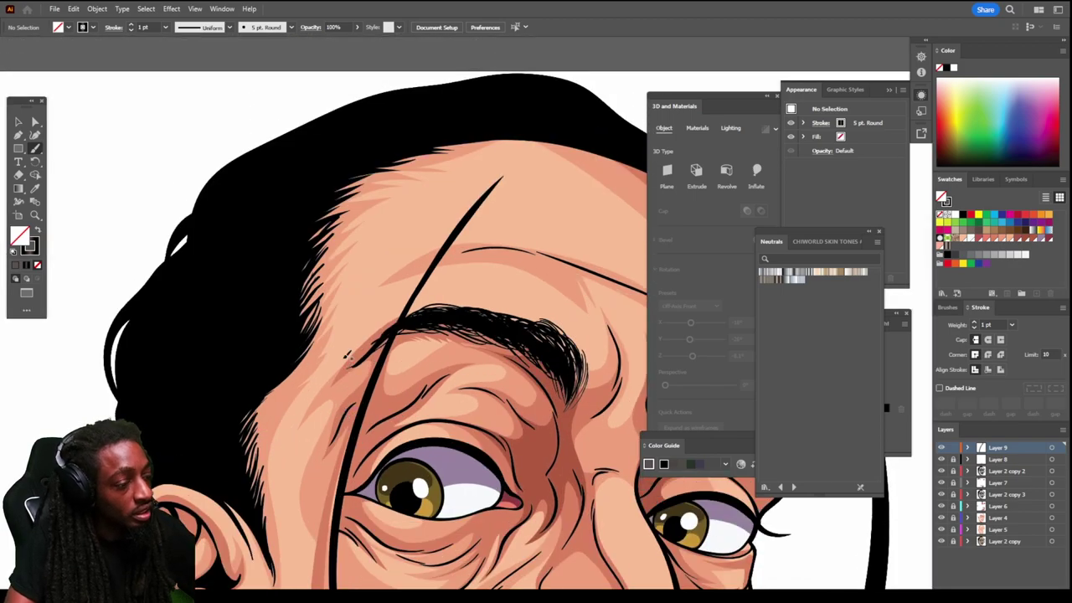
scroll(346, 356, "up", 1)
left_click_drag(288, 379, 206, 466)
mouse_move(284, 354)
left_mouse_down()
mouse_move(178, 459)
mouse_move(188, 423)
left_mouse_up()
left_click_drag(285, 333, 186, 406)
left_click_drag(288, 326, 183, 387)
left_click_drag(286, 309, 176, 372)
mouse_move(285, 282)
left_mouse_down()
mouse_move(151, 371)
mouse_move(161, 337)
left_mouse_up()
left_click_drag(269, 245, 165, 316)
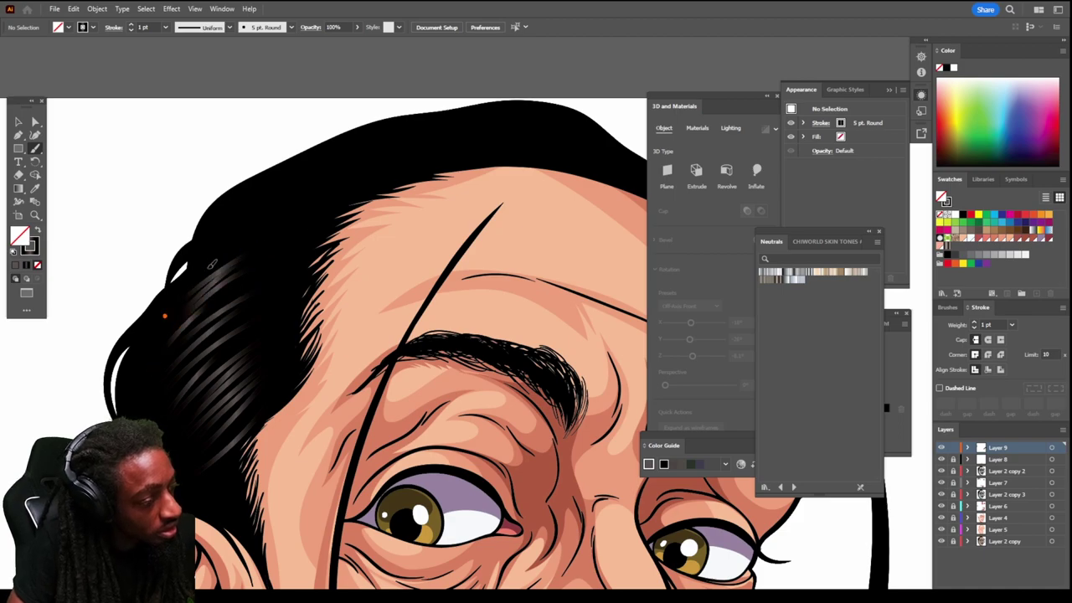
Step: Continue the gradient shine strokes up over the top of the hair, sweeping from the outer edge toward the crown
left_click_drag(209, 267, 353, 177)
left_click_drag(221, 226, 362, 165)
left_click_drag(238, 209, 368, 154)
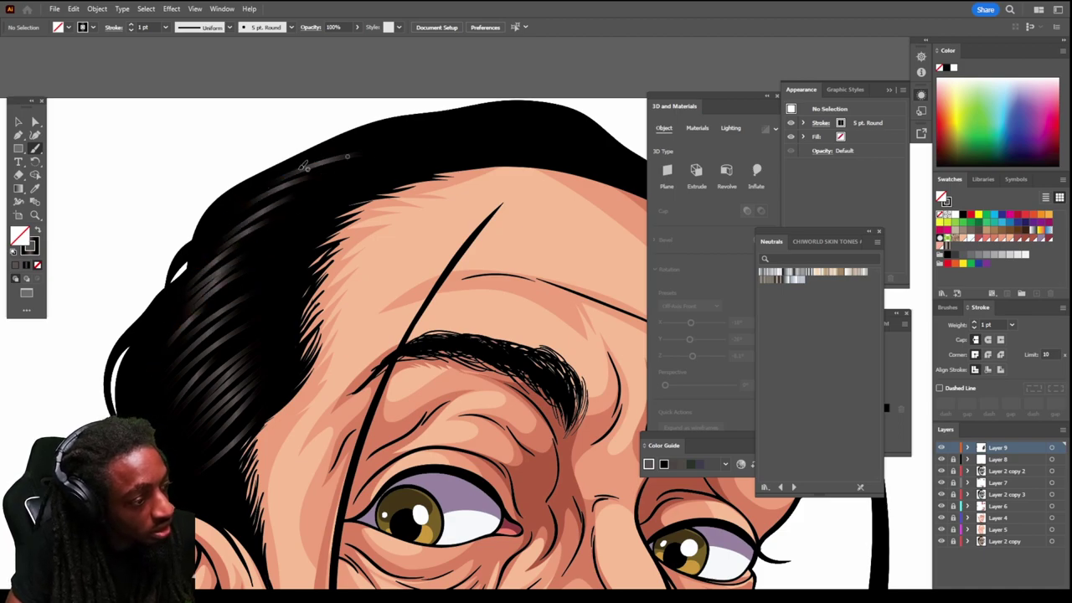
left_click_drag(300, 168, 397, 128)
key("ctrl+minus")
key("ctrl+minus")
key("ctrl+minus")
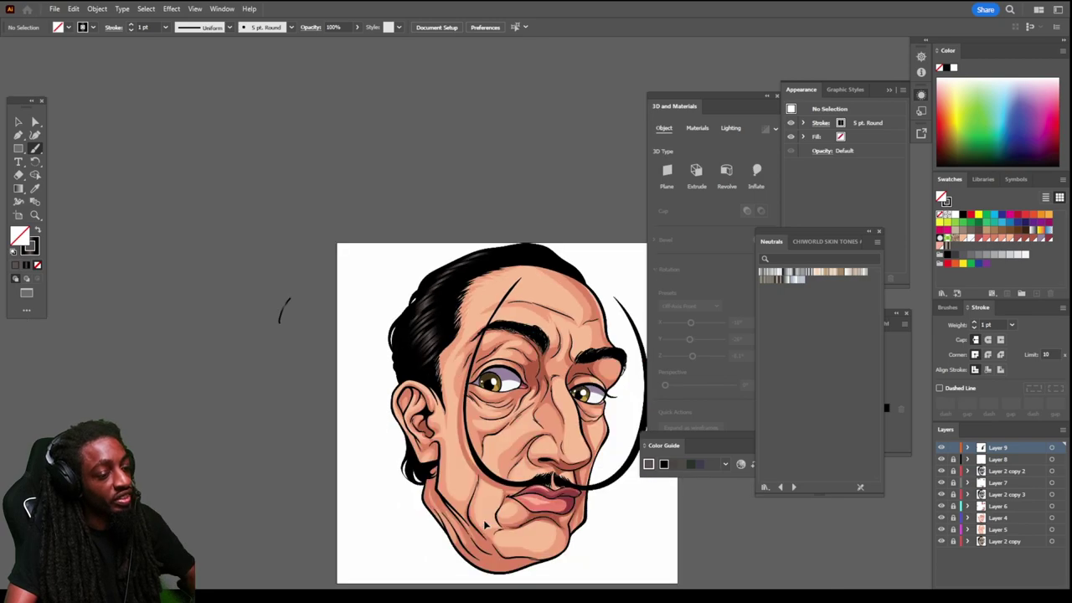
key("ctrl+minus")
Step: Add fine gradient shine strokes to the inner part of the eyebrow nearer the ear
key("ctrl+plus")
key("ctrl+plus")
key("ctrl+plus")
key("ctrl+plus")
scroll(484, 506, "down", 1)
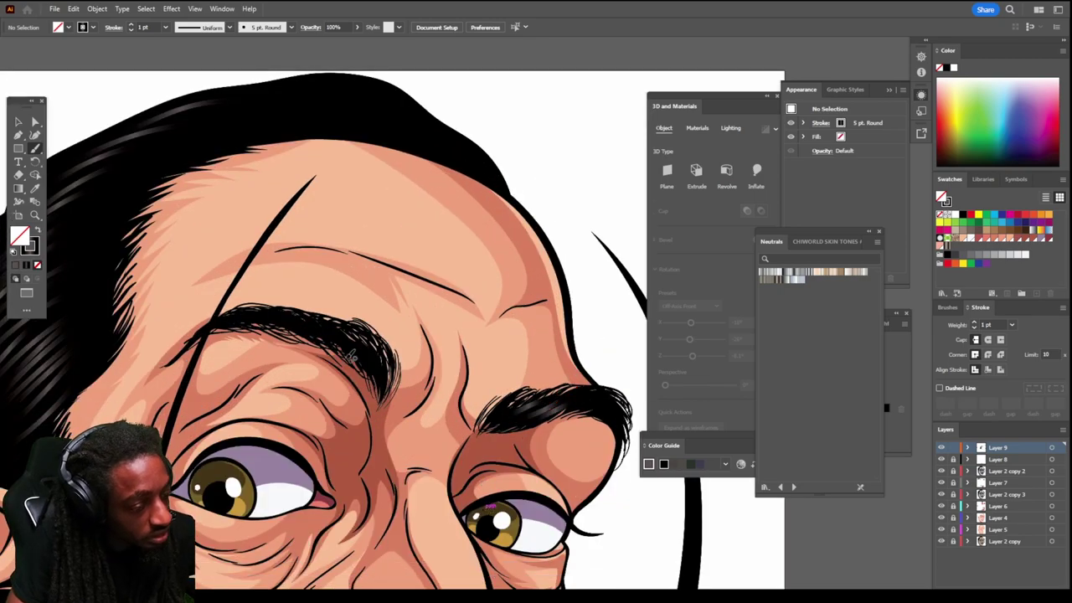
left_click_drag(370, 366, 312, 319)
key("ctrl+minus")
key("ctrl+minus")
key("ctrl+minus")
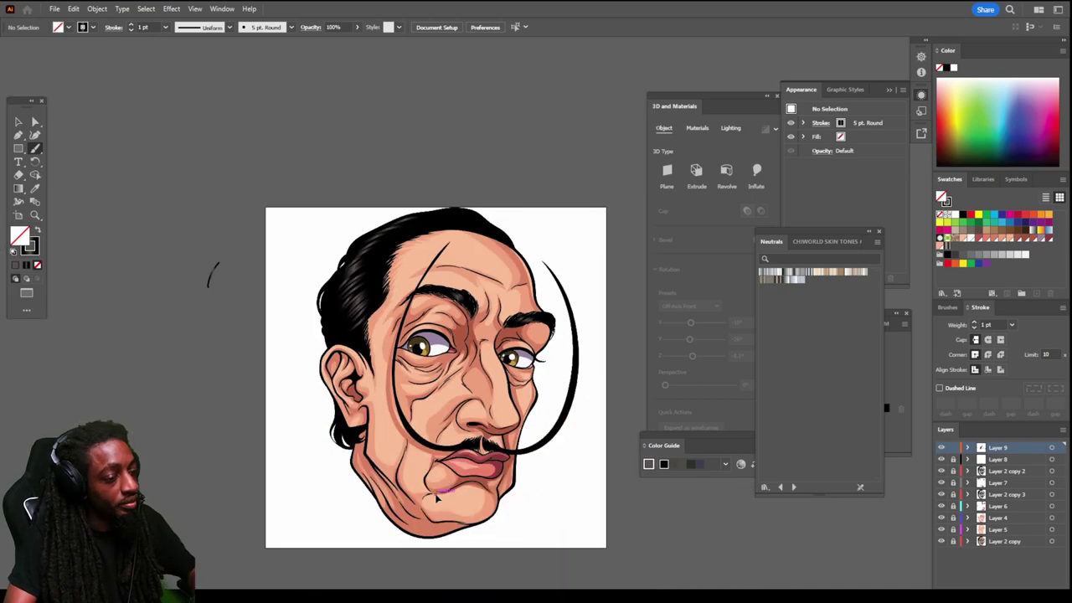
key("ctrl+plus")
key("ctrl+plus")
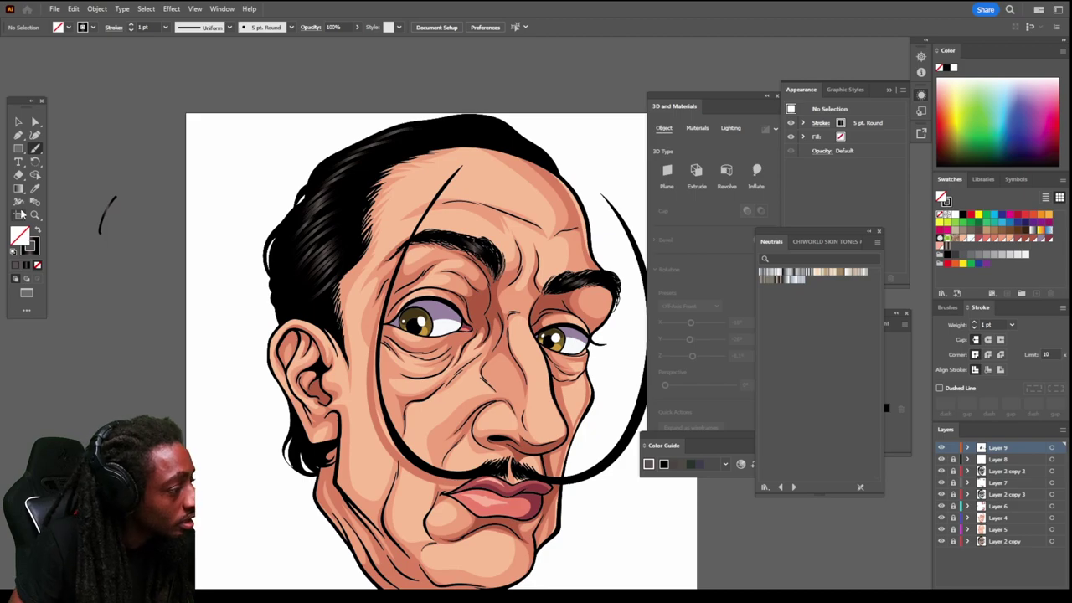
Step: Select and delete the test brush stroke beside the artboard
left_click(18, 122)
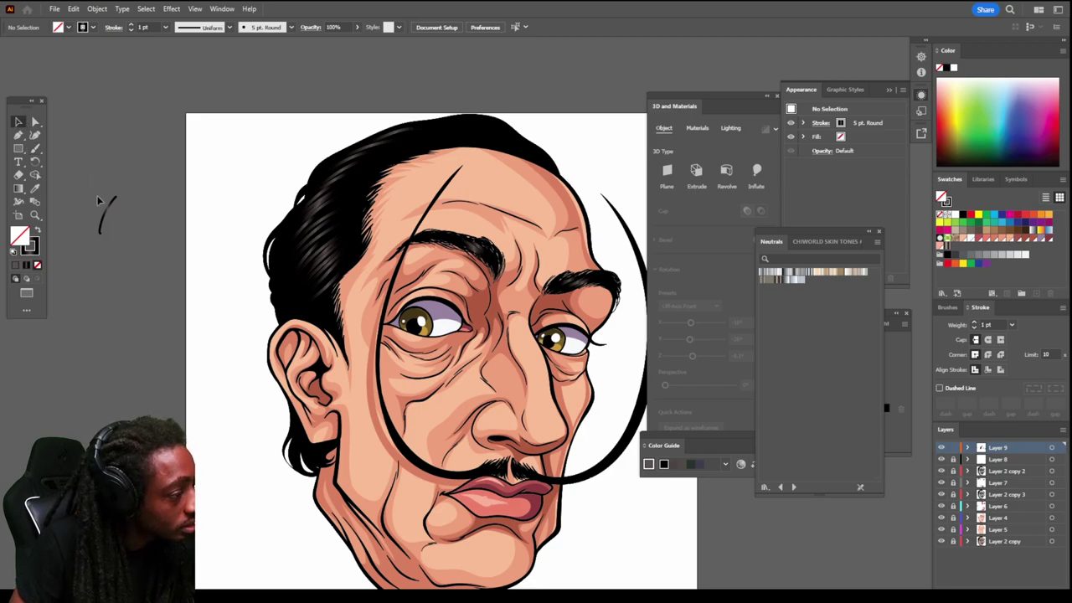
key("ctrl+minus")
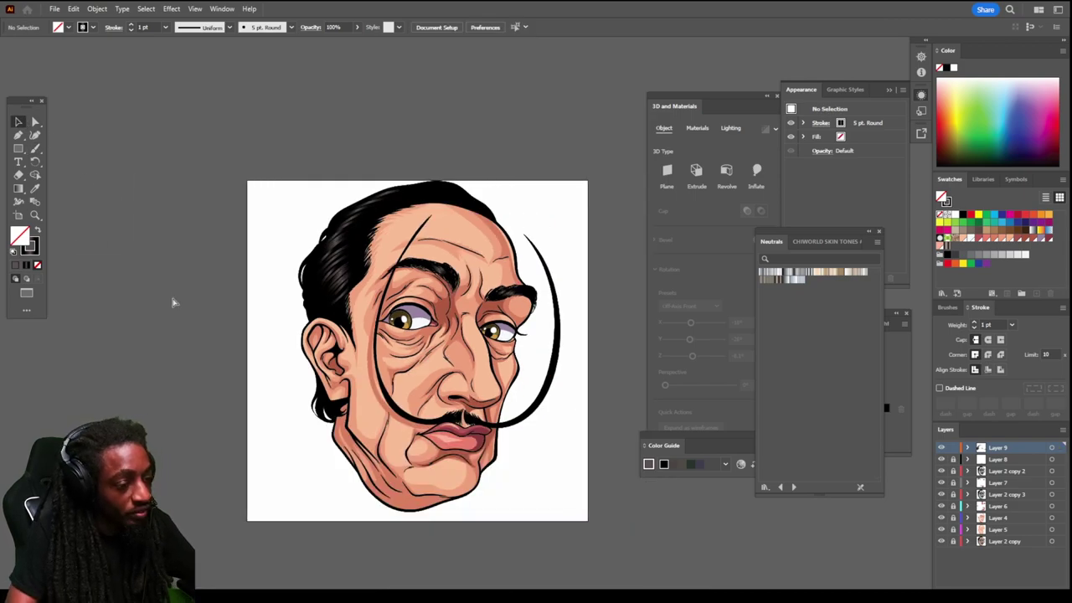
key("ctrl+plus")
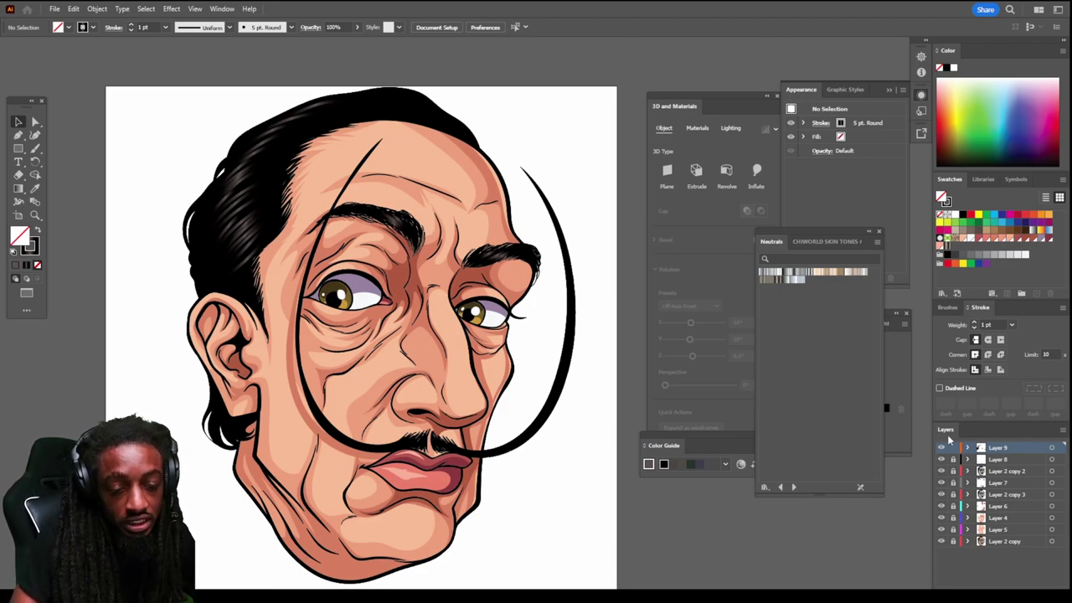
Step: Lock Layer 9 and create a new layer directly above Layer 7 for the skin highlights
left_click(994, 483)
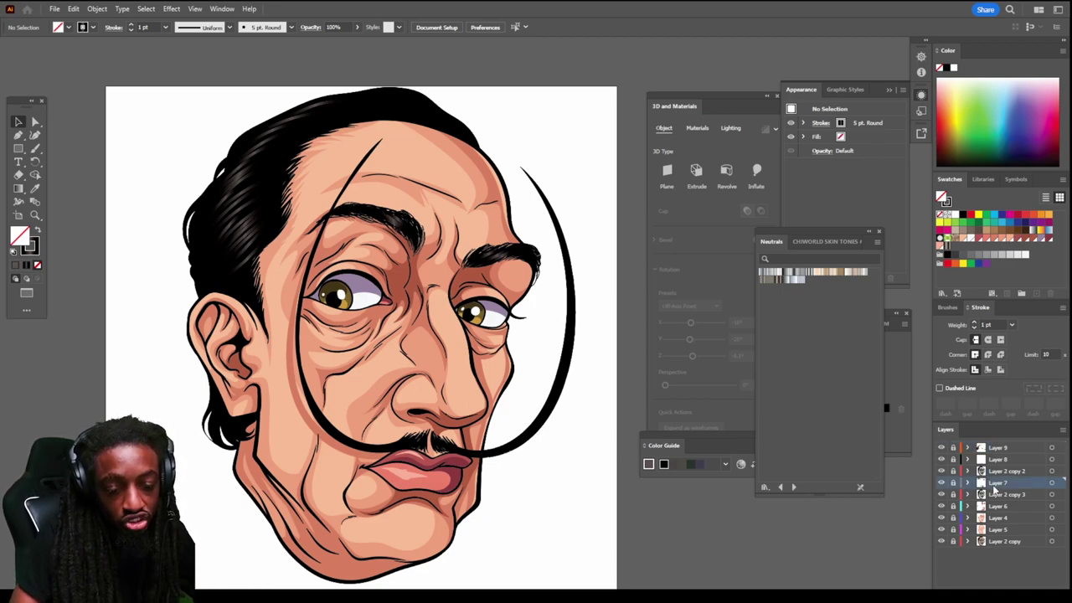
left_click(1034, 587)
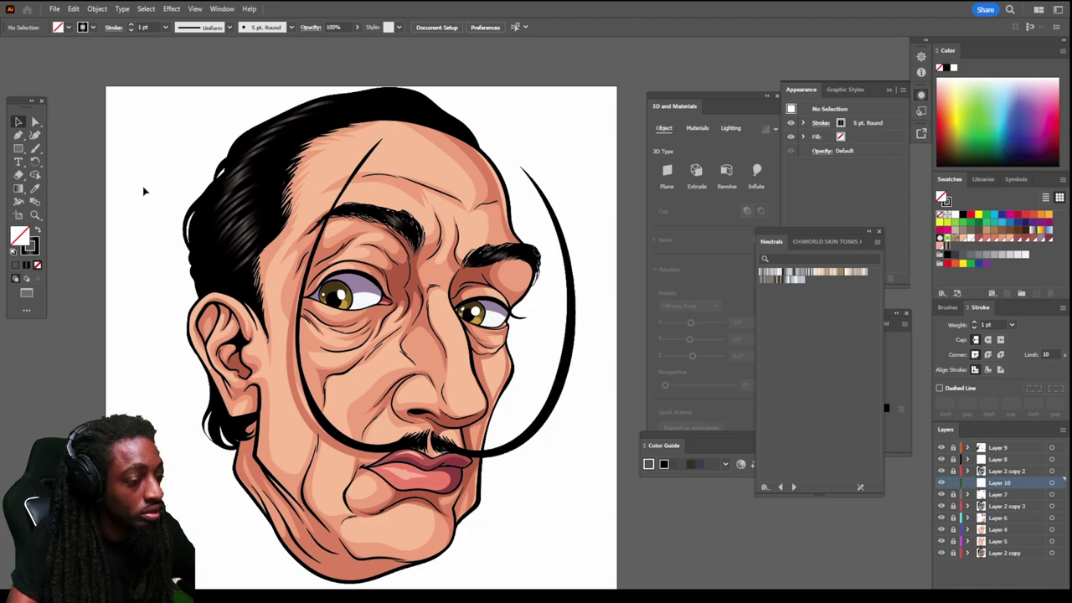
Step: Sample the base skin color from the nose and change the fill to a paler tint of it
key("ctrl+minus")
key("ctrl+equal")
key("ctrl+equal")
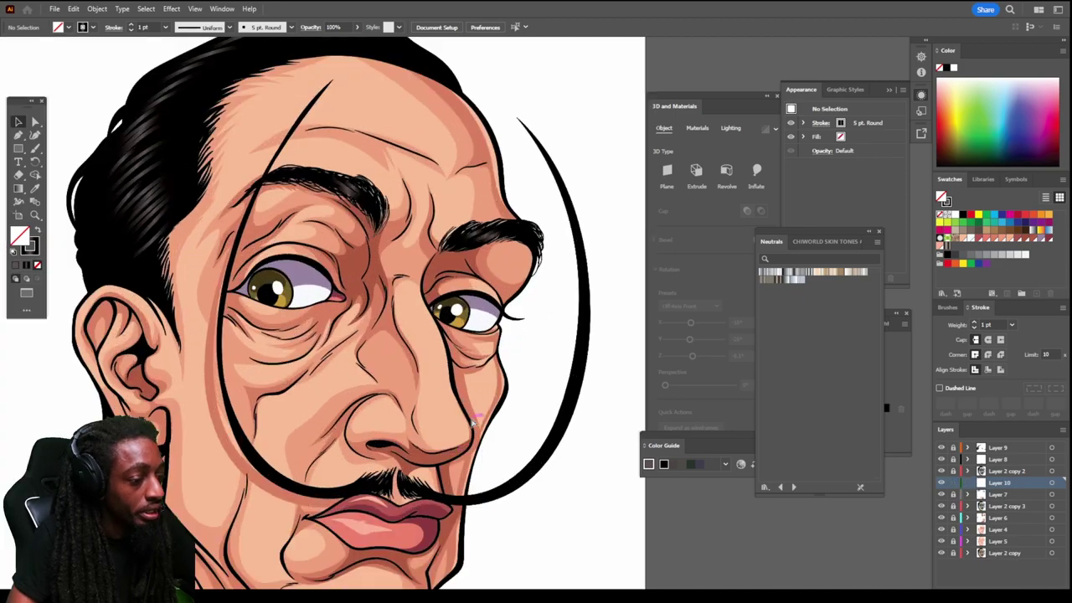
scroll(473, 423, "up", 1)
key("i")
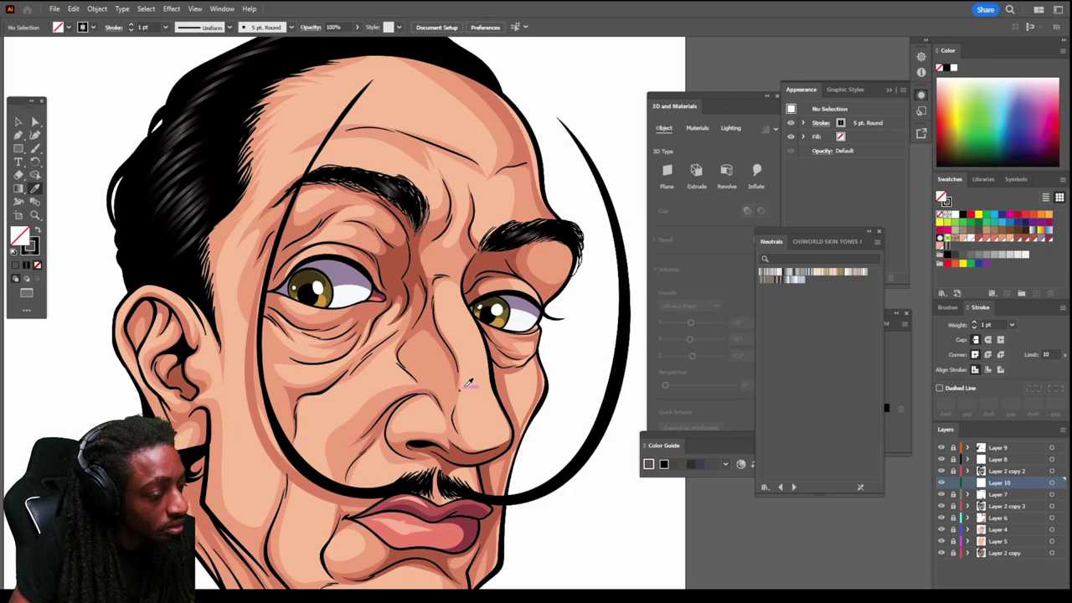
left_click(470, 386)
double_click(19, 236)
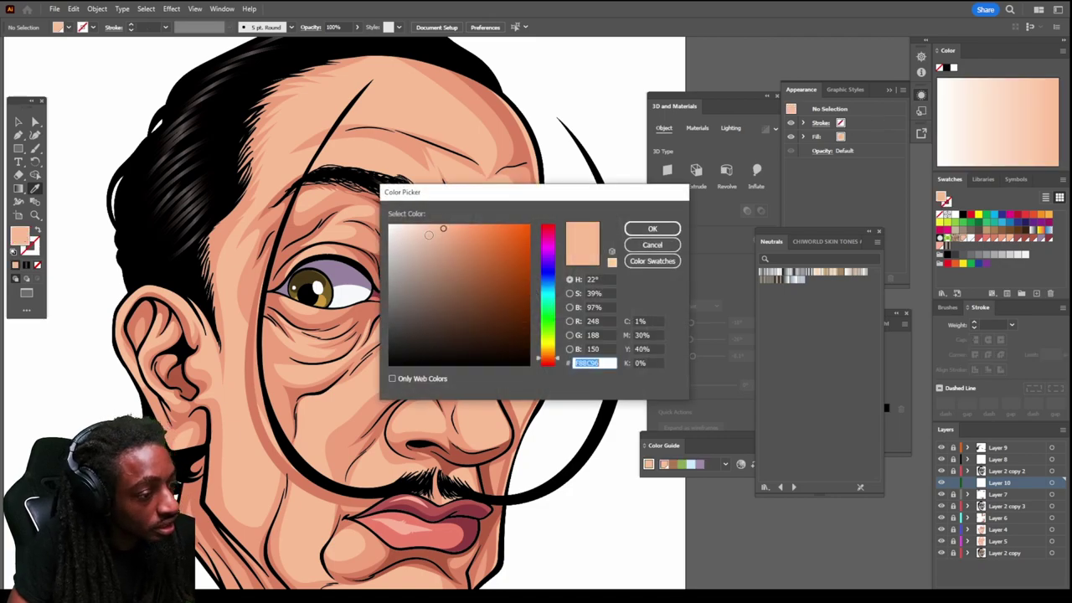
left_click(652, 228)
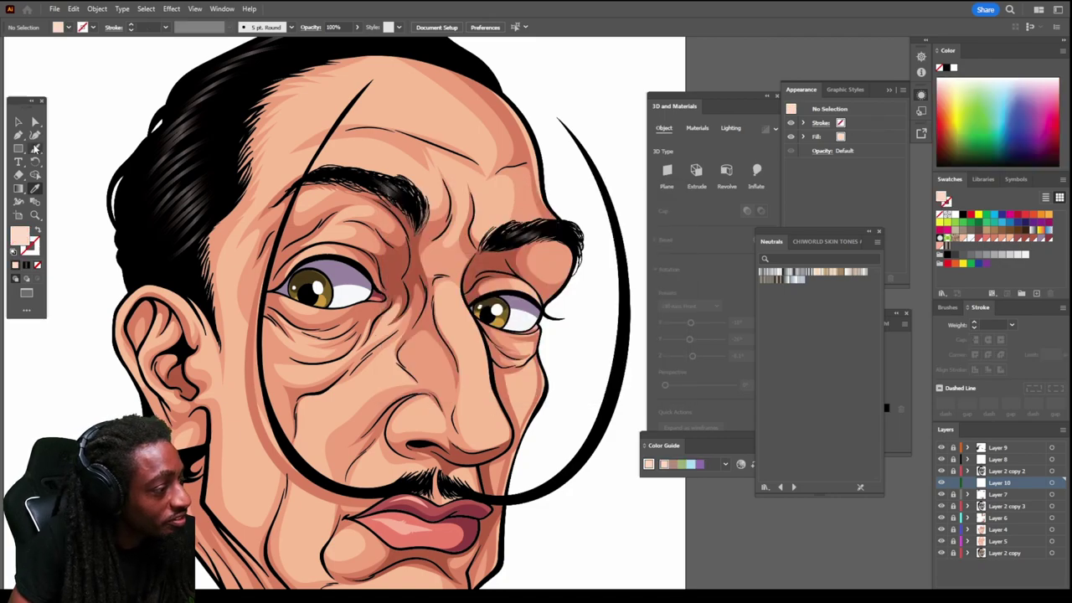
Step: Draw pale highlight shapes with the Pencil tool along the nose, above the eyebrow nearer the ear and on the upper forehead
left_click_drag(33, 150, 55, 178)
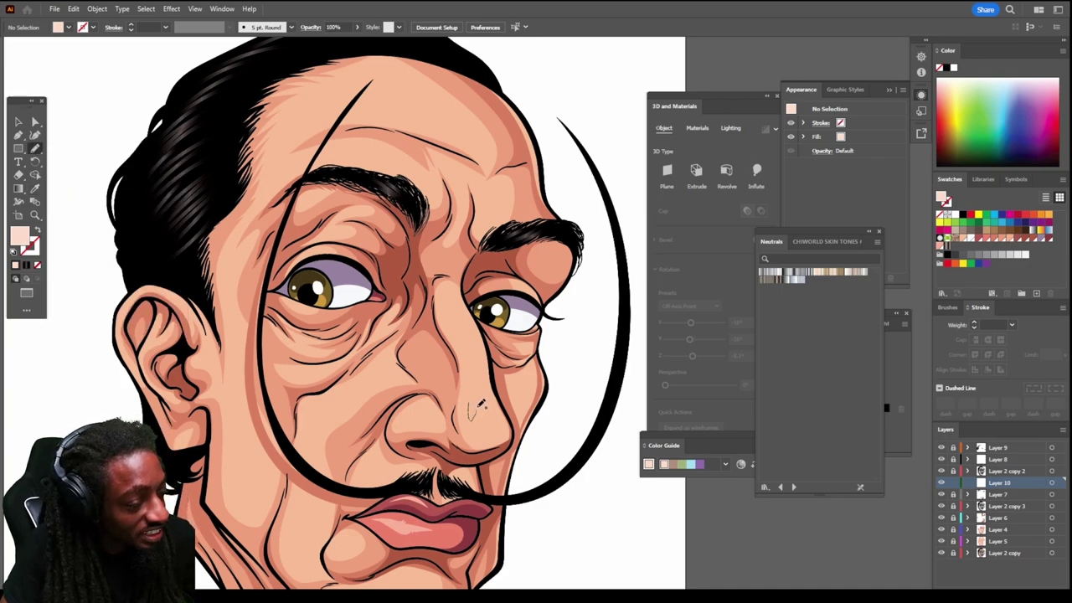
left_click_drag(459, 328, 454, 309)
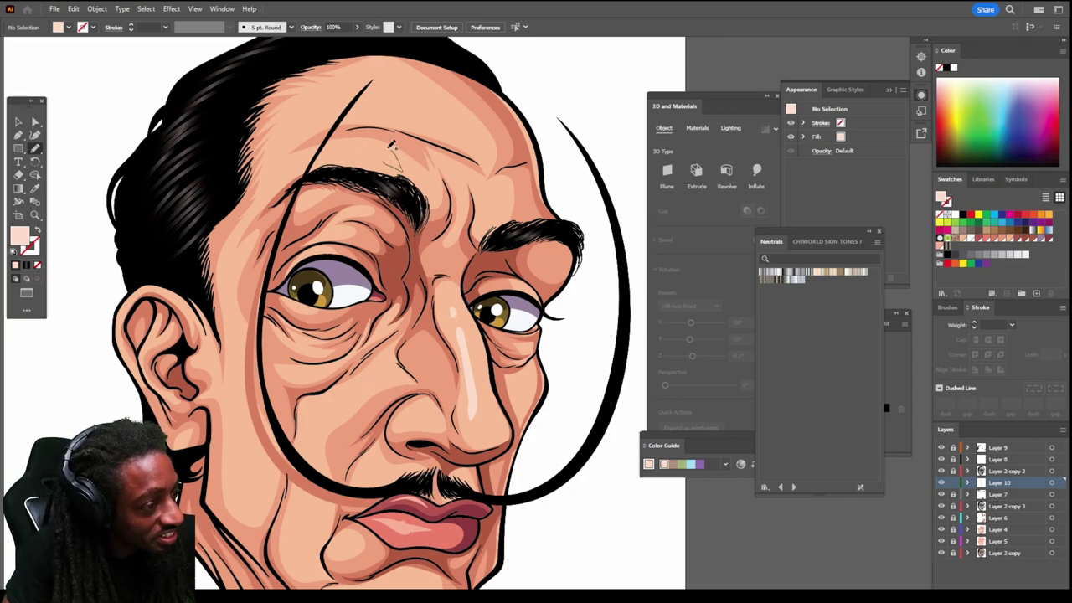
left_click_drag(366, 147, 366, 149)
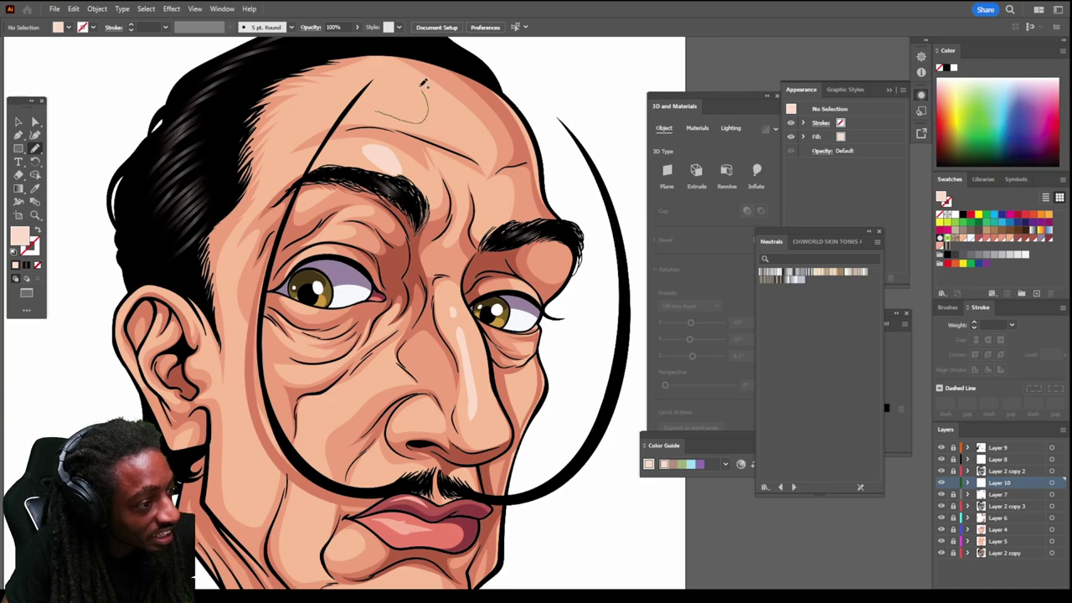
mouse_move(422, 87)
left_mouse_down()
mouse_move(369, 71)
mouse_move(346, 98)
mouse_move(381, 113)
left_mouse_up()
key("ctrl+minus")
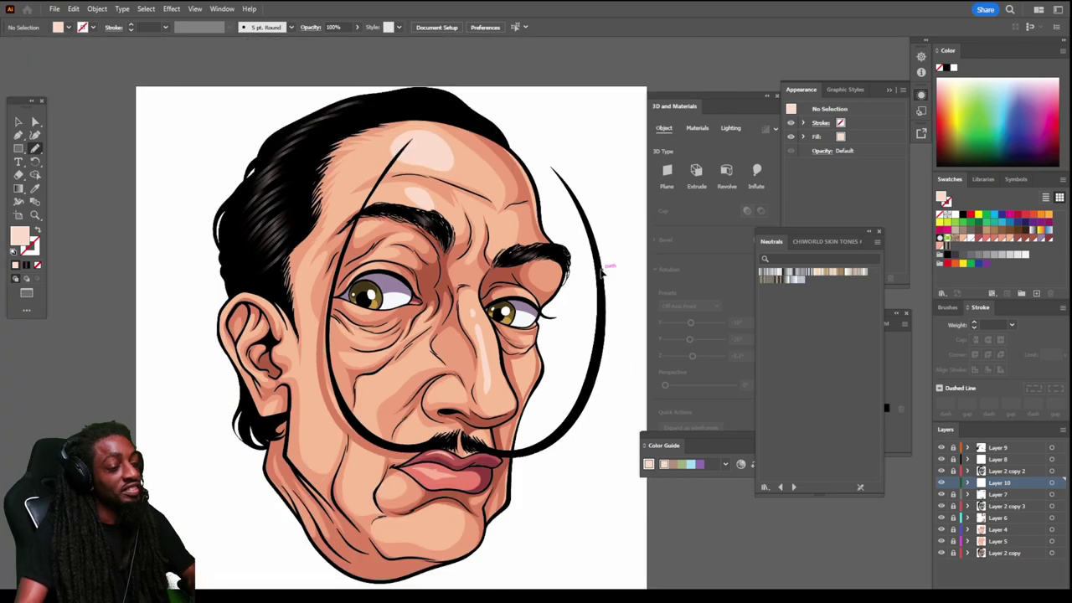
Step: Draw pale highlight shapes on the cheek beside the nose, just above the mustache and on the chin
scroll(620, 302, "down", 1)
scroll(638, 331, "up", 4)
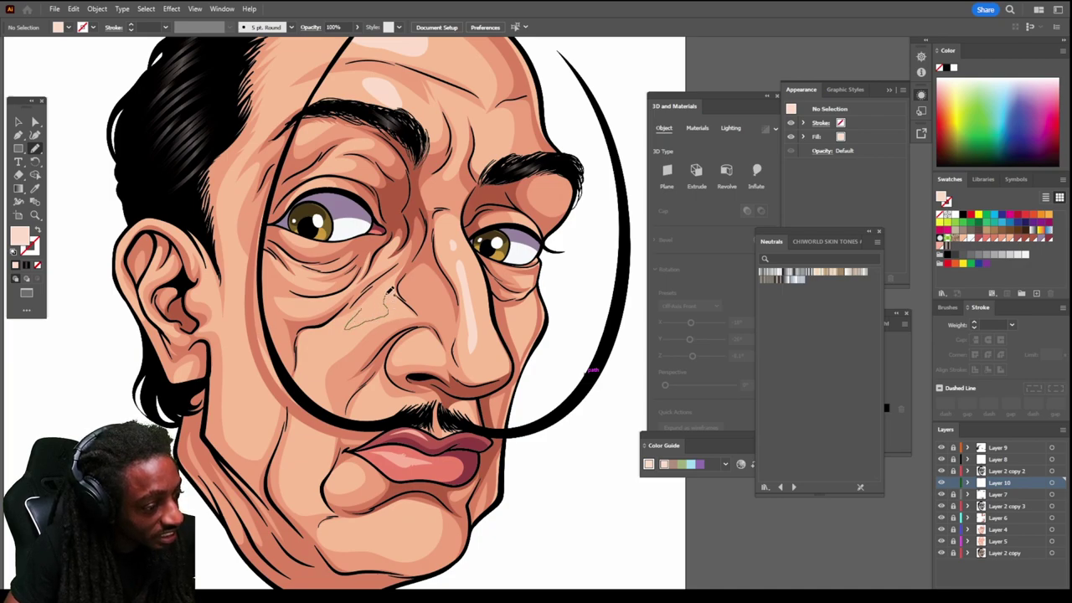
left_click_drag(389, 292, 383, 294)
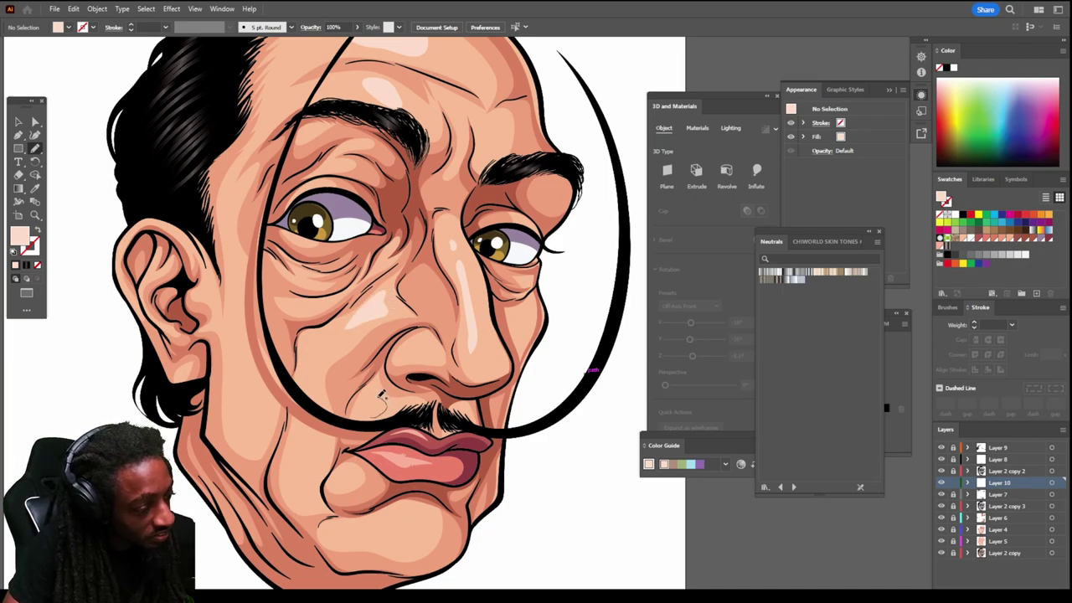
left_click_drag(381, 395, 368, 412)
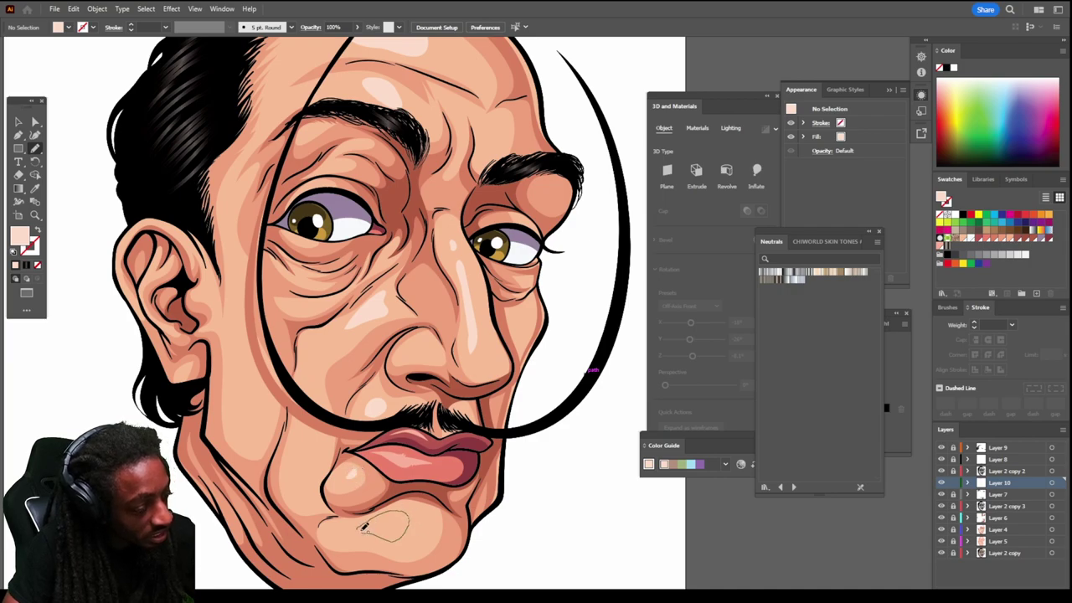
left_click_drag(365, 526, 366, 526)
key("ctrl+plus")
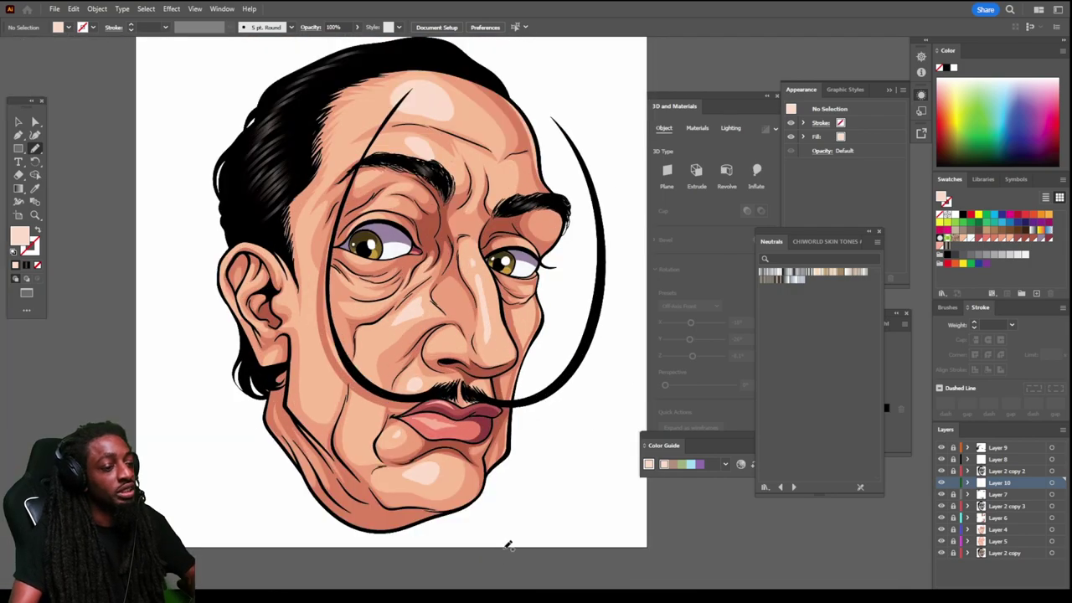
scroll(508, 546, "up", 1)
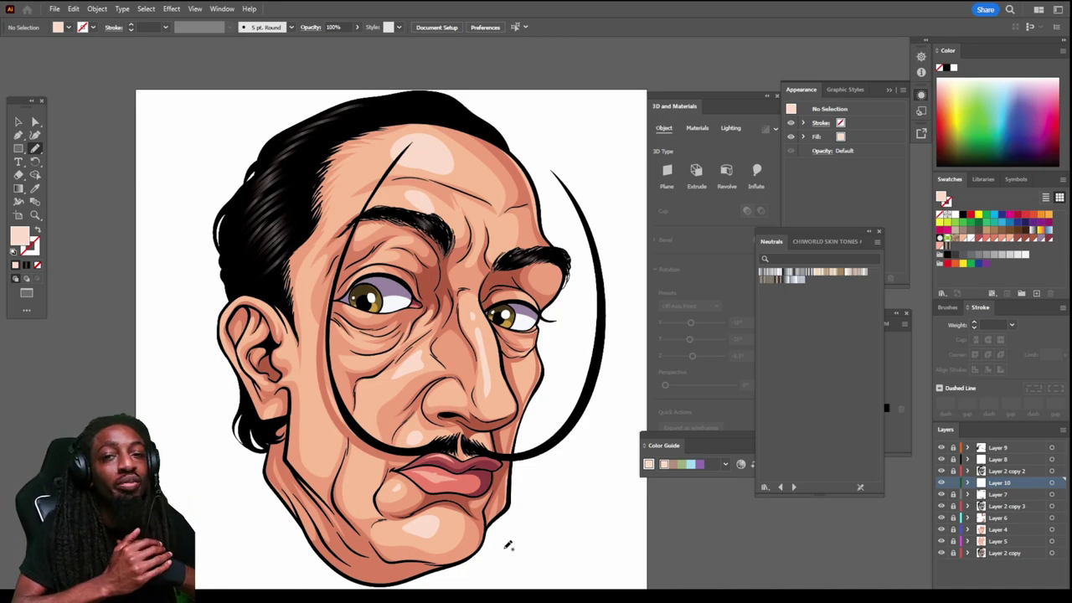